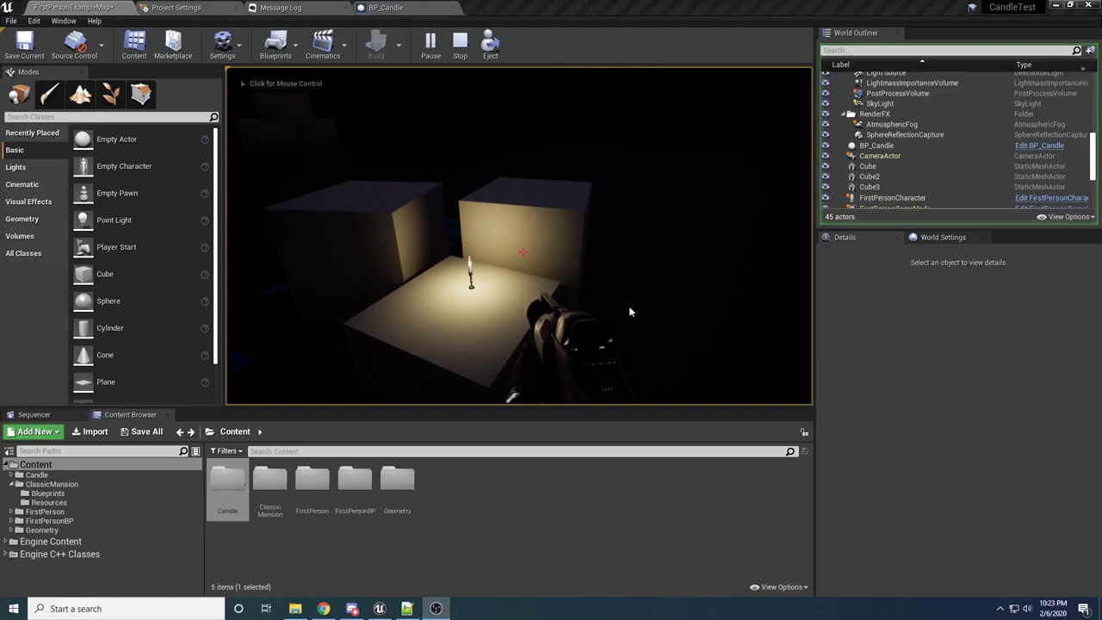
Eject from the running play session, inspect the lit candle and its flame up close, and stop the session
left_click(629, 305)
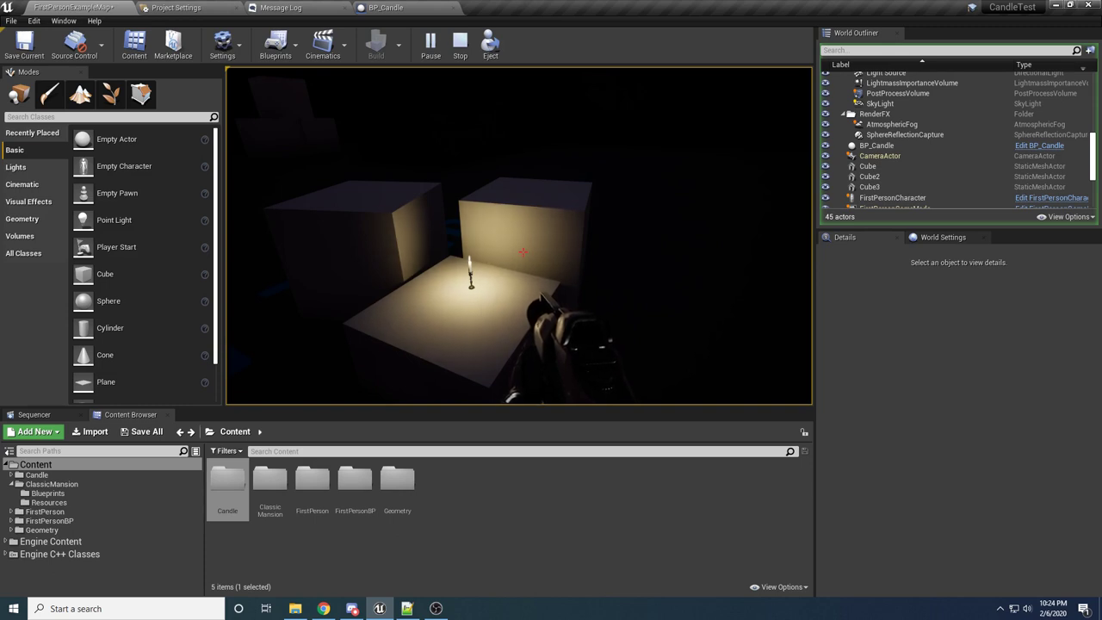
mouse_move(523, 252)
key("F8")
right_click_drag(522, 252, 526, 300)
key("w")
key("d")
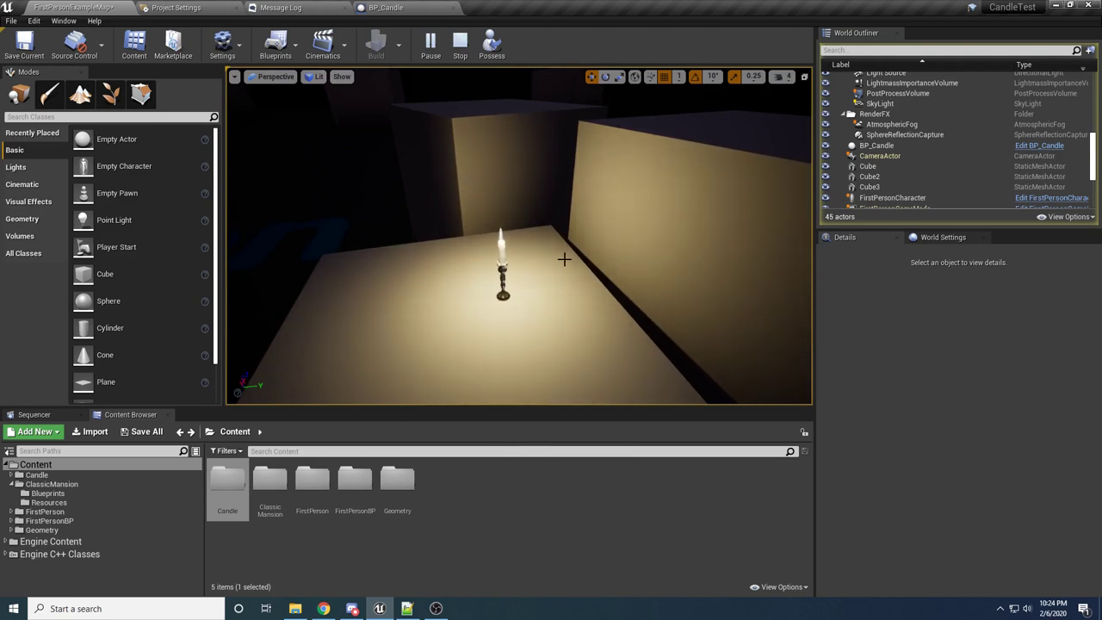
right_click_drag(565, 258, 558, 258)
key("w")
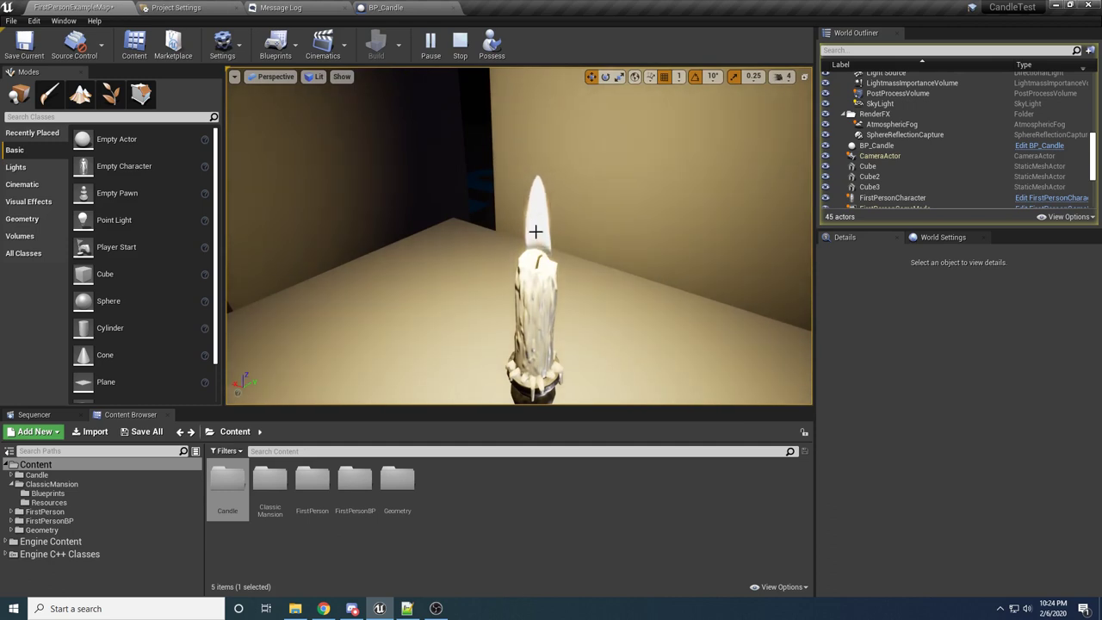
key("s")
right_click_drag(559, 261, 558, 250)
right_click_drag(514, 285, 514, 284)
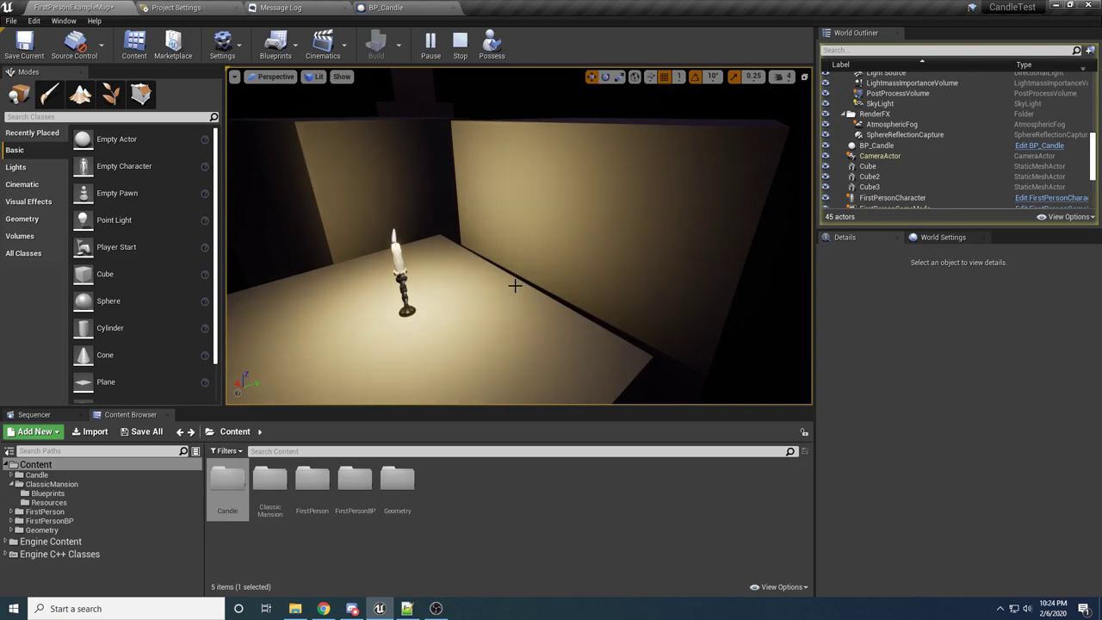
key("Escape")
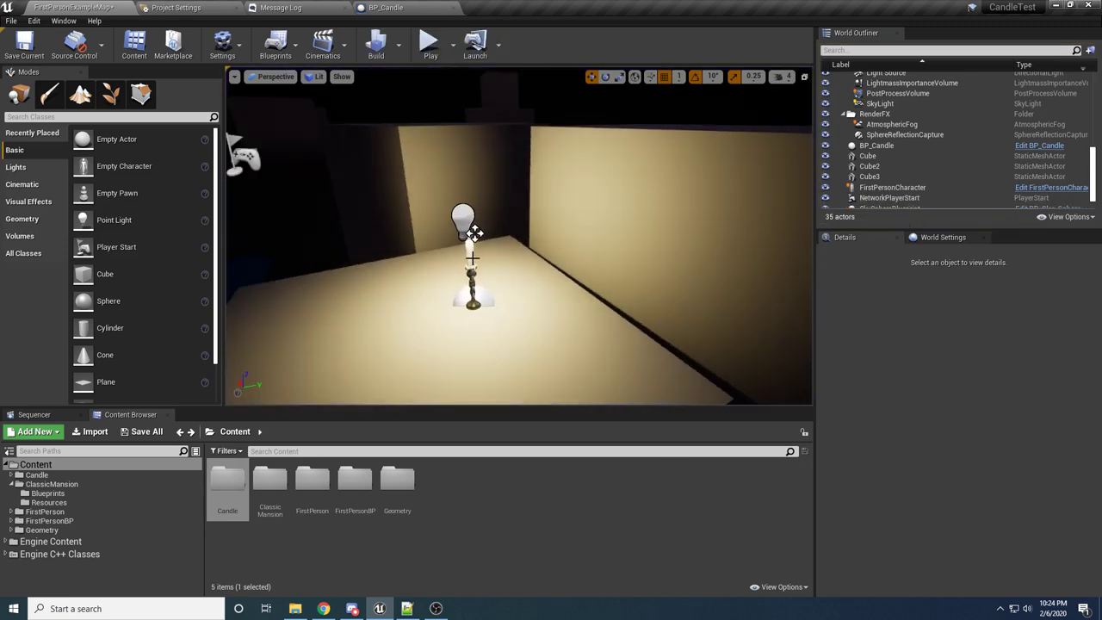
Select the BP_Candle actor and toggle its Enabled option off and back on
left_click(471, 258)
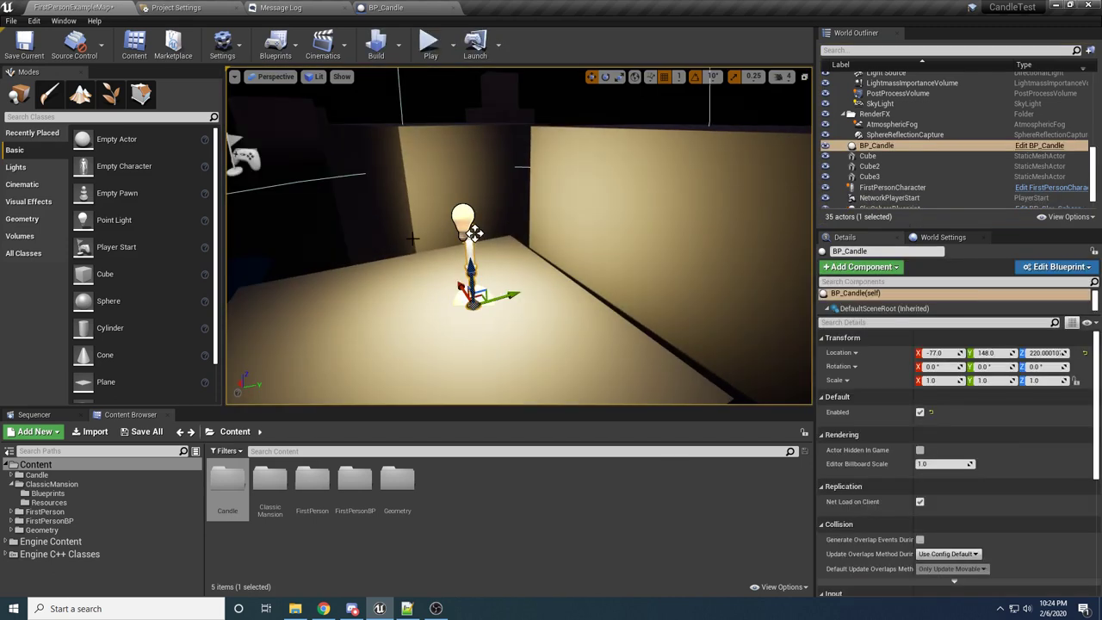
left_click(920, 413)
left_click(921, 413)
Move the BP_Candle actor along the Y axis to 138
key("s")
right_click_drag(570, 312, 482, 299)
key("w")
left_click_drag(564, 247, 622, 238, "alt")
key("s")
right_click_drag(622, 239, 594, 190)
mouse_move(585, 250)
left_mouse_down()
mouse_move(603, 262)
mouse_move(421, 283)
mouse_move(511, 258)
mouse_move(706, 252)
mouse_move(520, 249)
mouse_move(572, 243)
left_mouse_up()
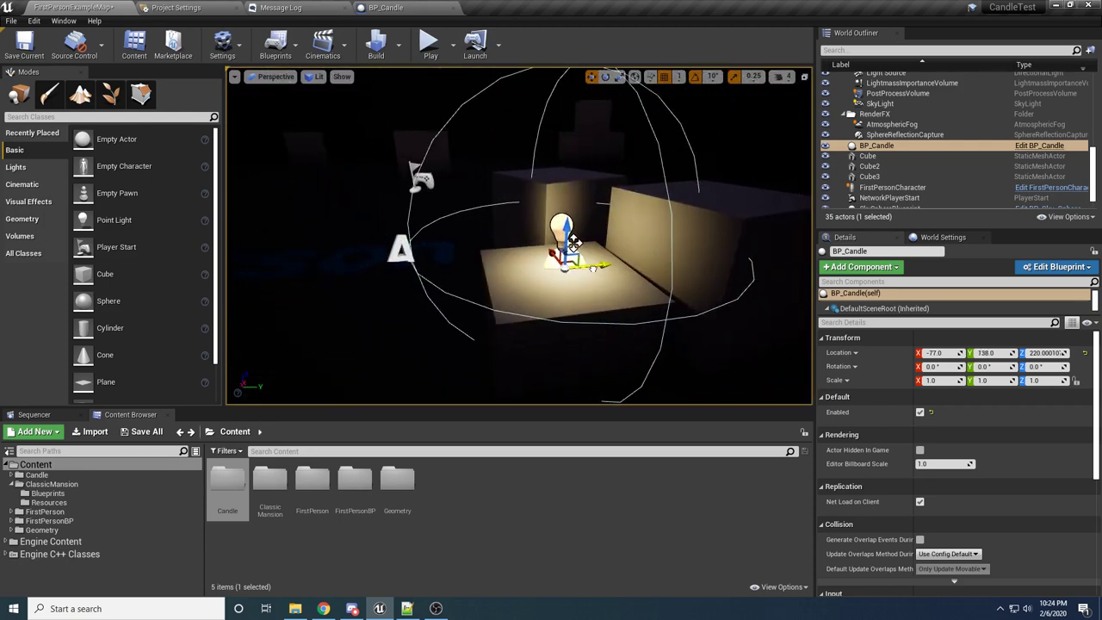
key("f")
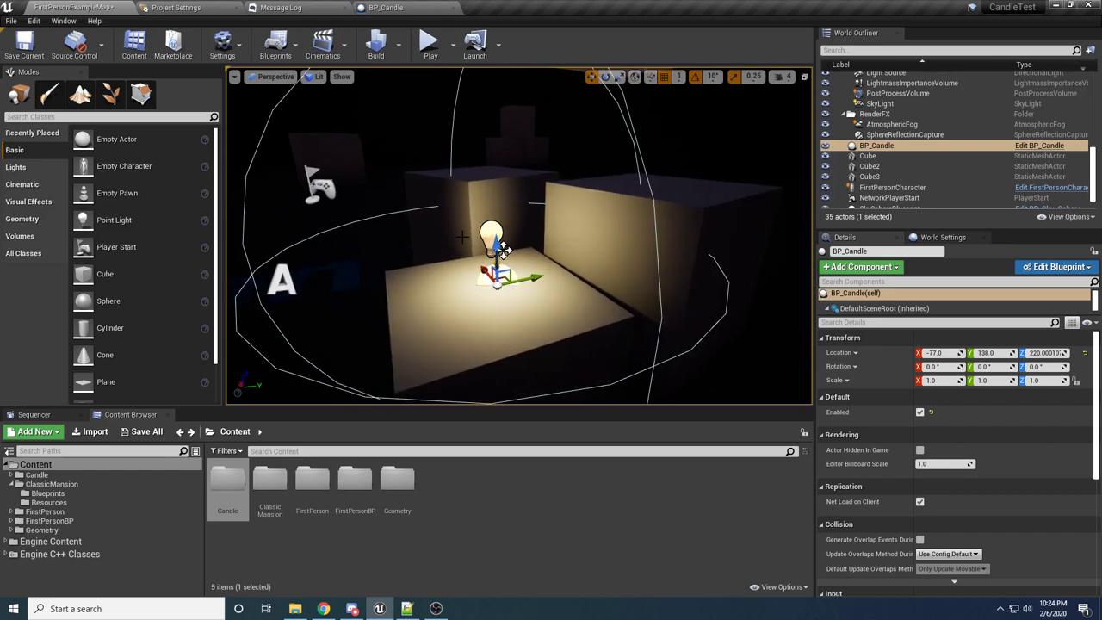
Save everything in the CandleTest project and undo the last change, including the candle's selection
left_click(11, 20)
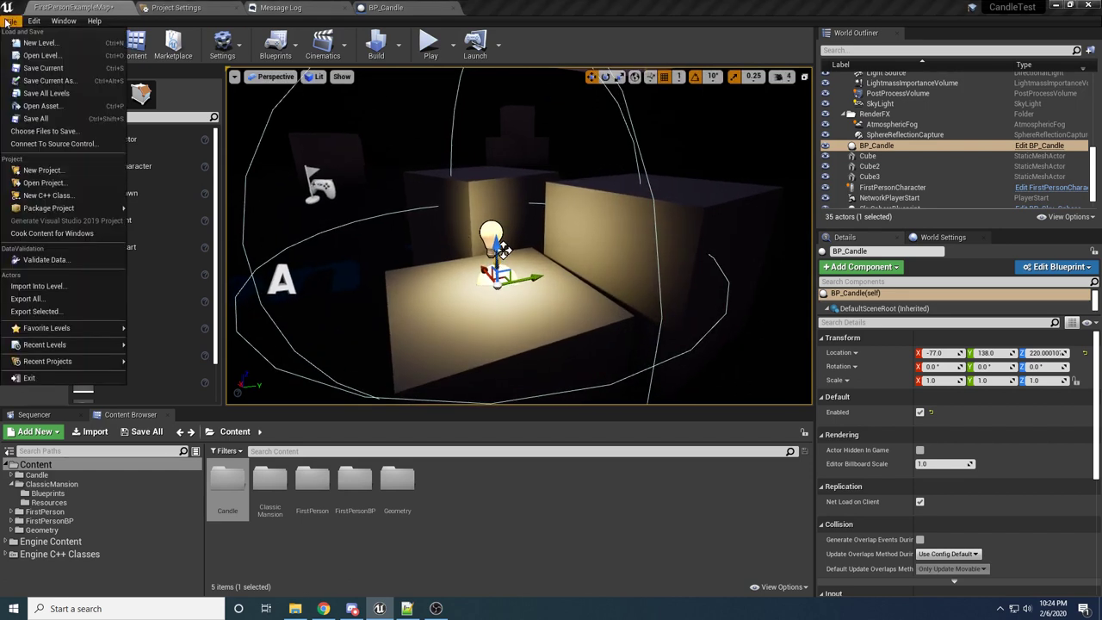
left_click(36, 119)
key("s")
right_click_drag(374, 123, 421, 146)
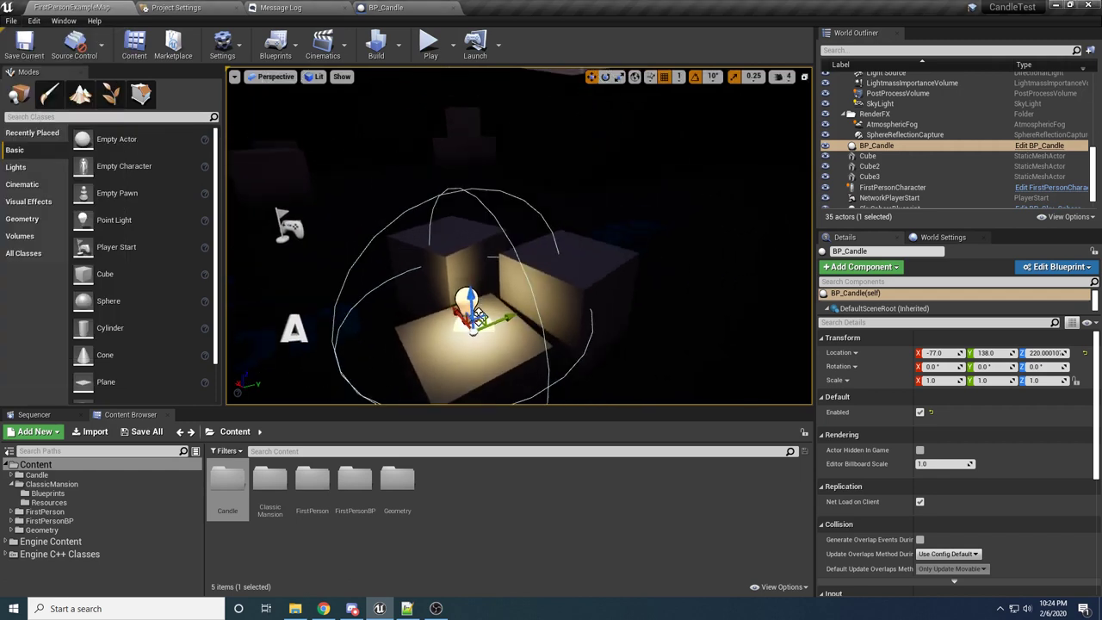
key("s")
right_click_drag(570, 275, 570, 264)
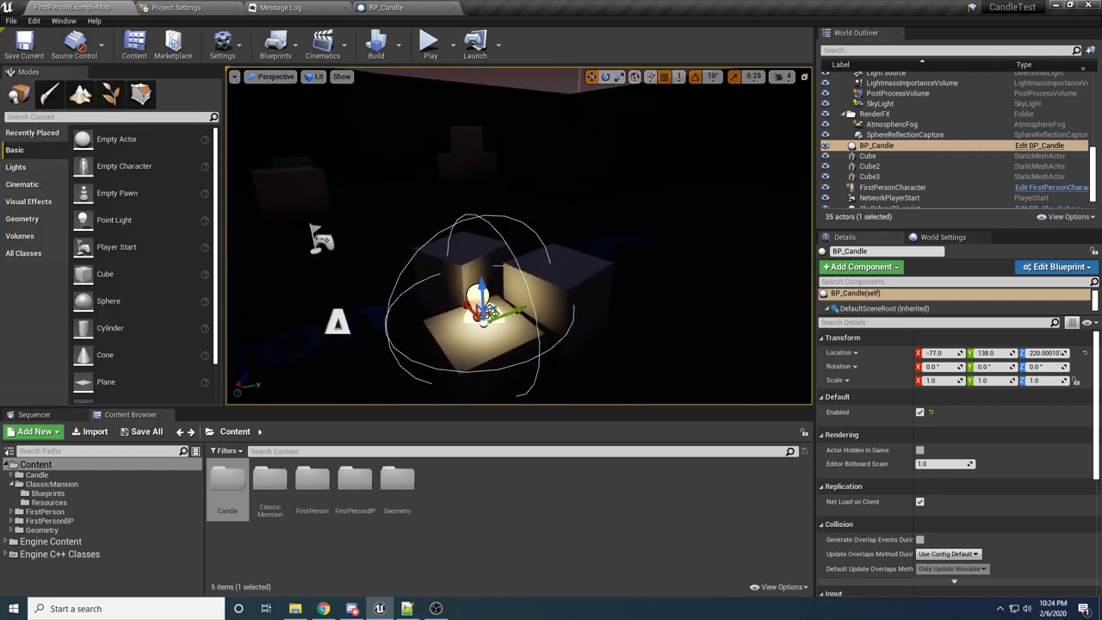
key("ctrl+z")
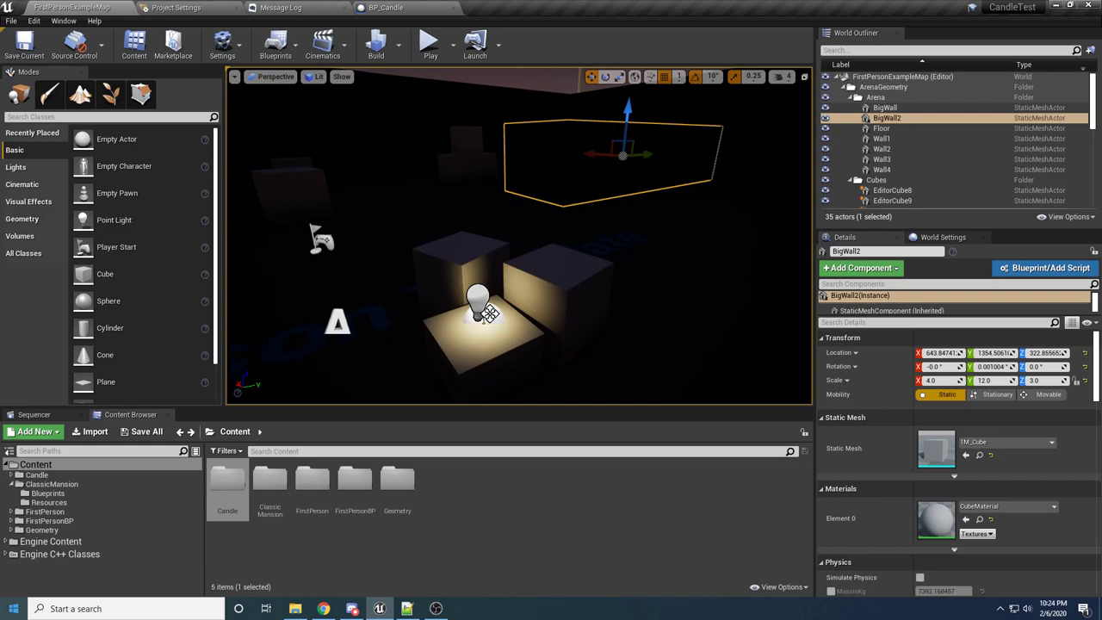
Open the Epic Games Launcher and launch Unreal Engine 4.24.1
left_click(13, 607)
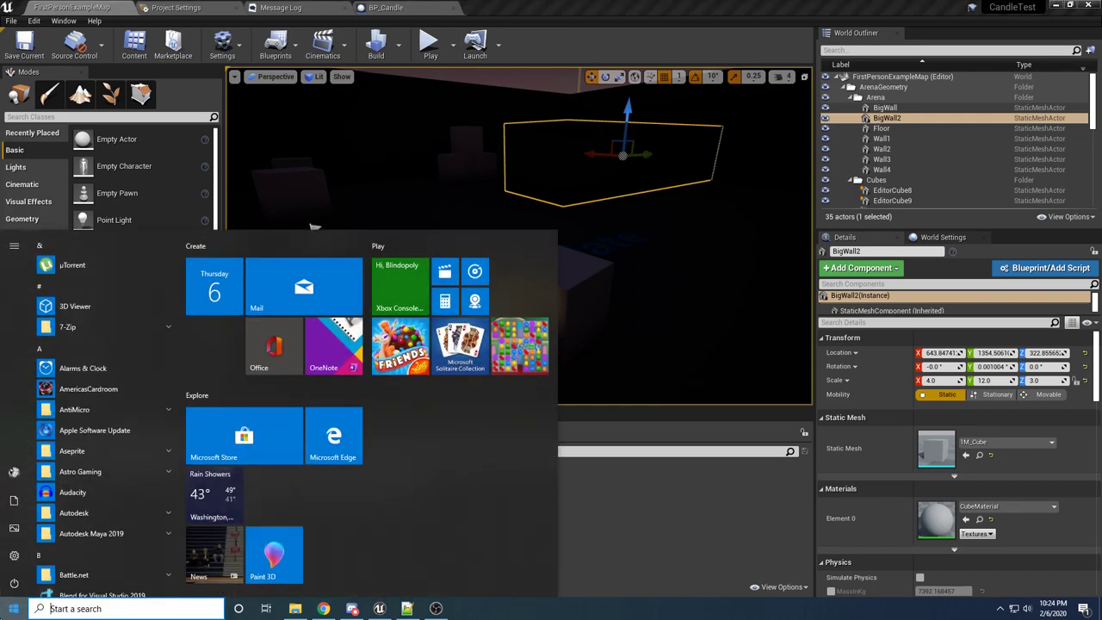
type("epic")
key("Return")
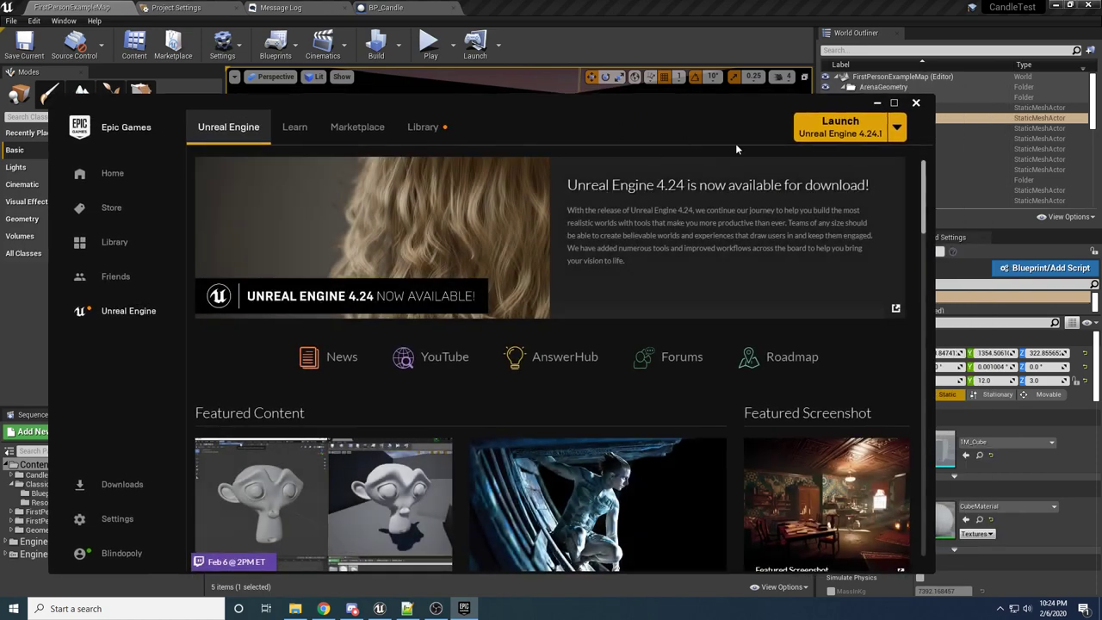
left_click(841, 129)
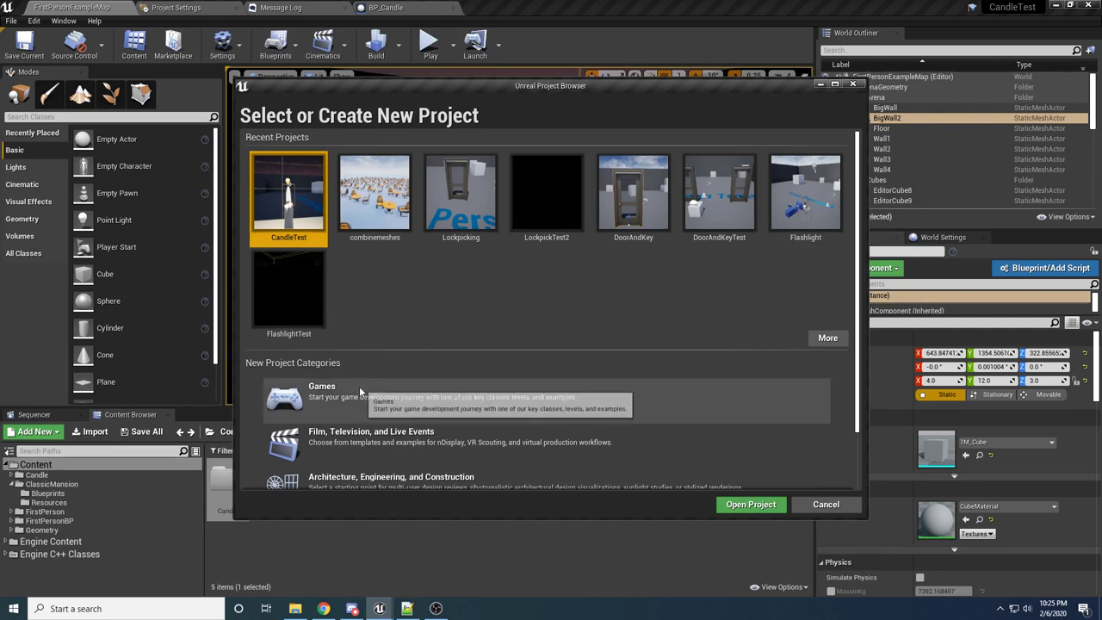
Start a new project in the Games category with the First Person template
left_click(317, 406)
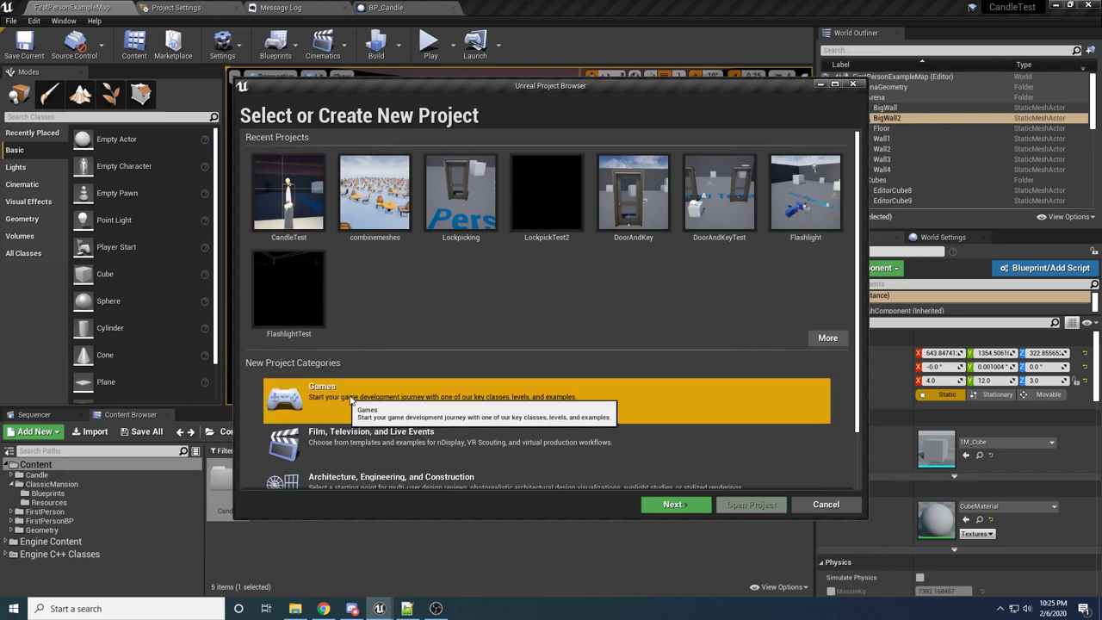
left_click(675, 505)
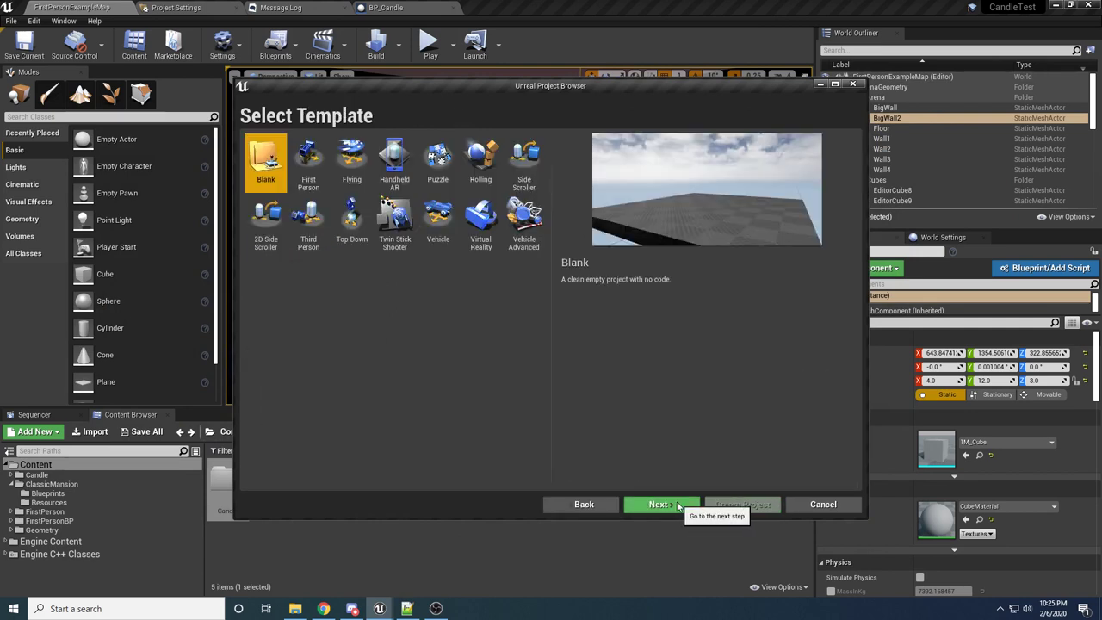
left_click(311, 176)
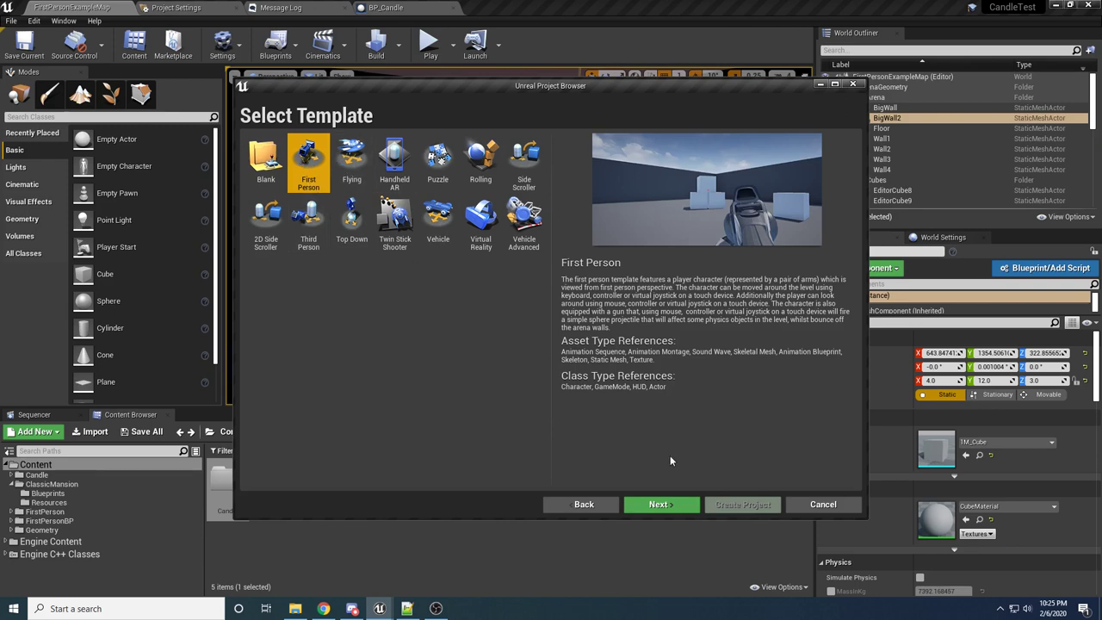
left_click(660, 504)
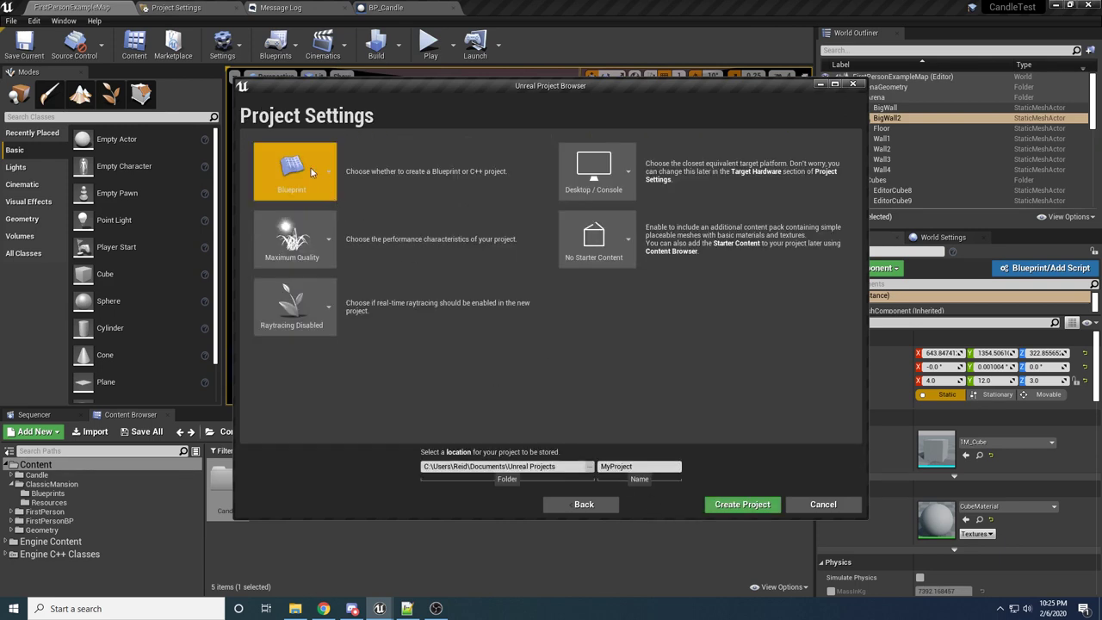
Create the project with No Starter Content under the name CandleTutorial
left_click(630, 239)
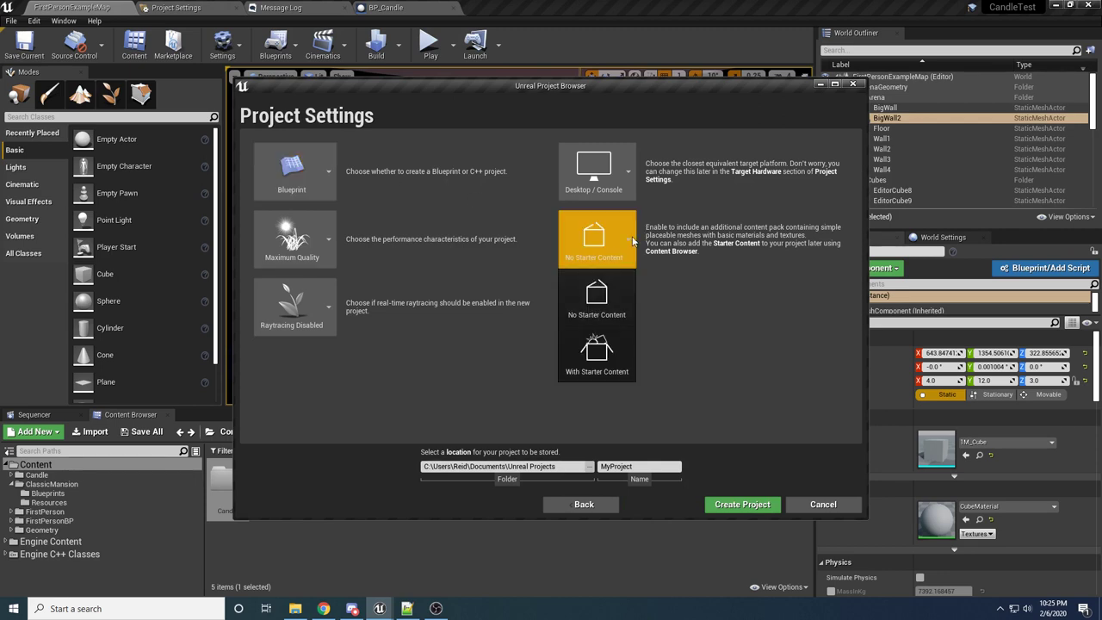
left_click(606, 301)
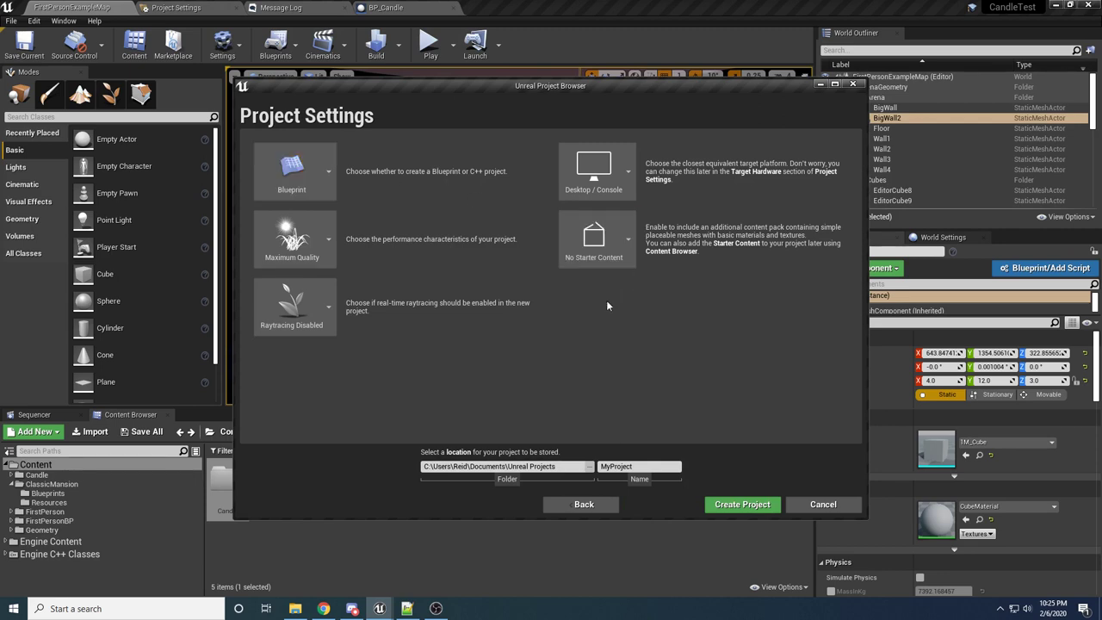
left_click(638, 466)
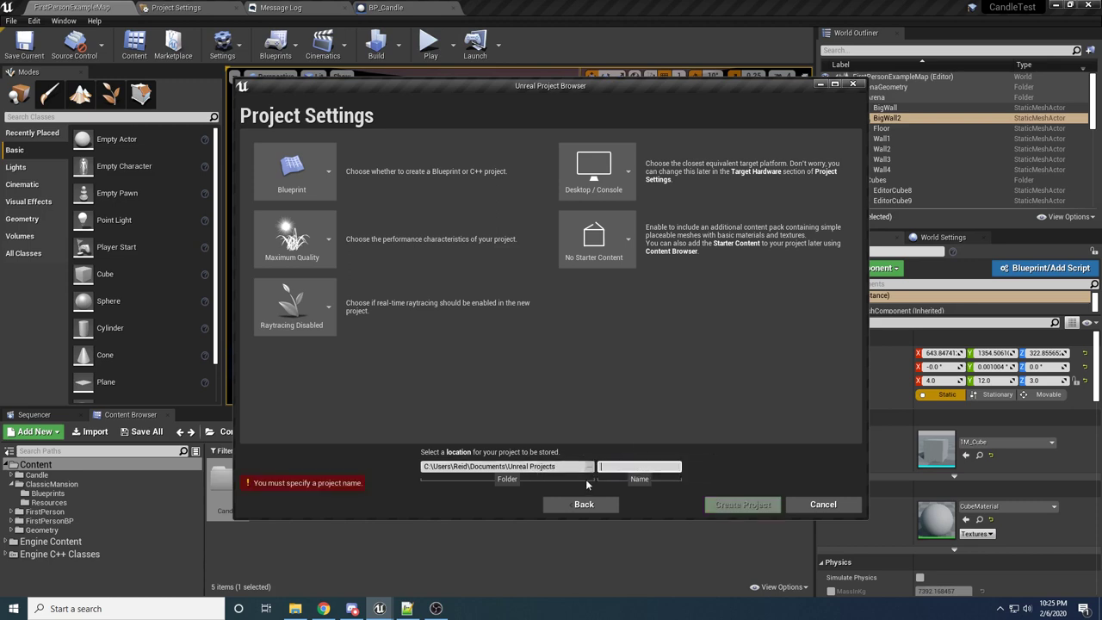
type("CandleTutorial")
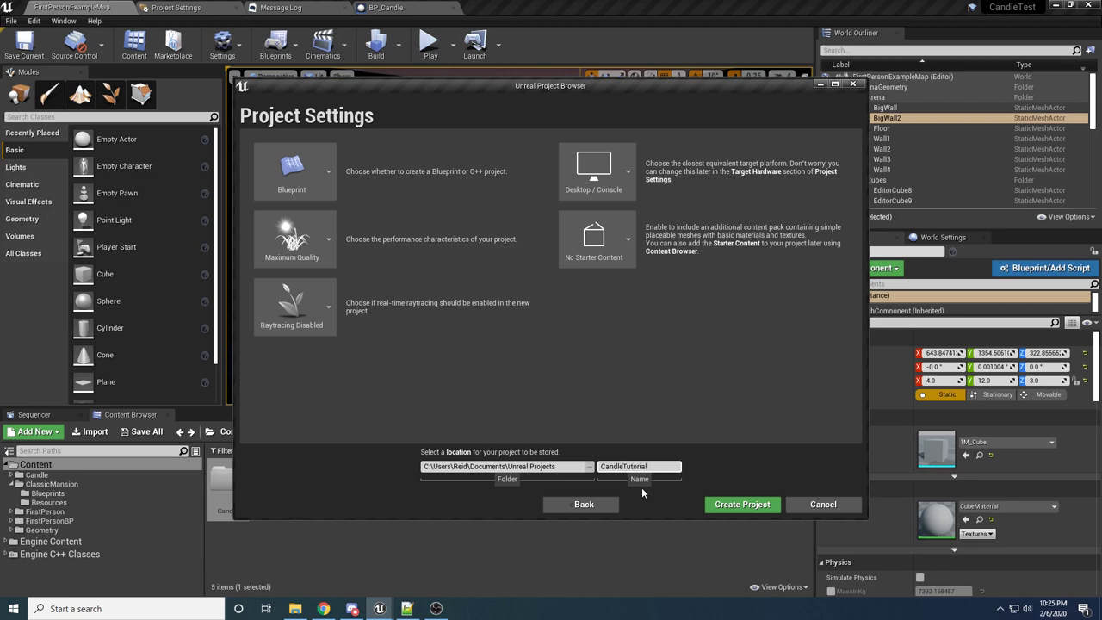
left_click(731, 505)
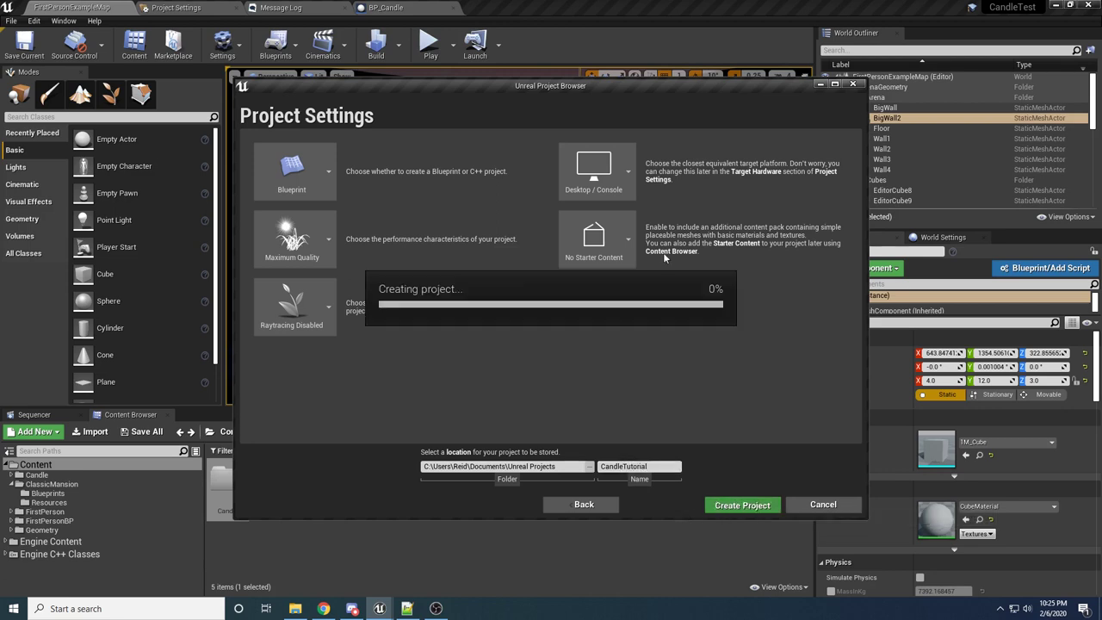
Bring up the CandleTest editor window and move it off this screen, leaving the CandleTutorial editor in view
mouse_move(436, 606)
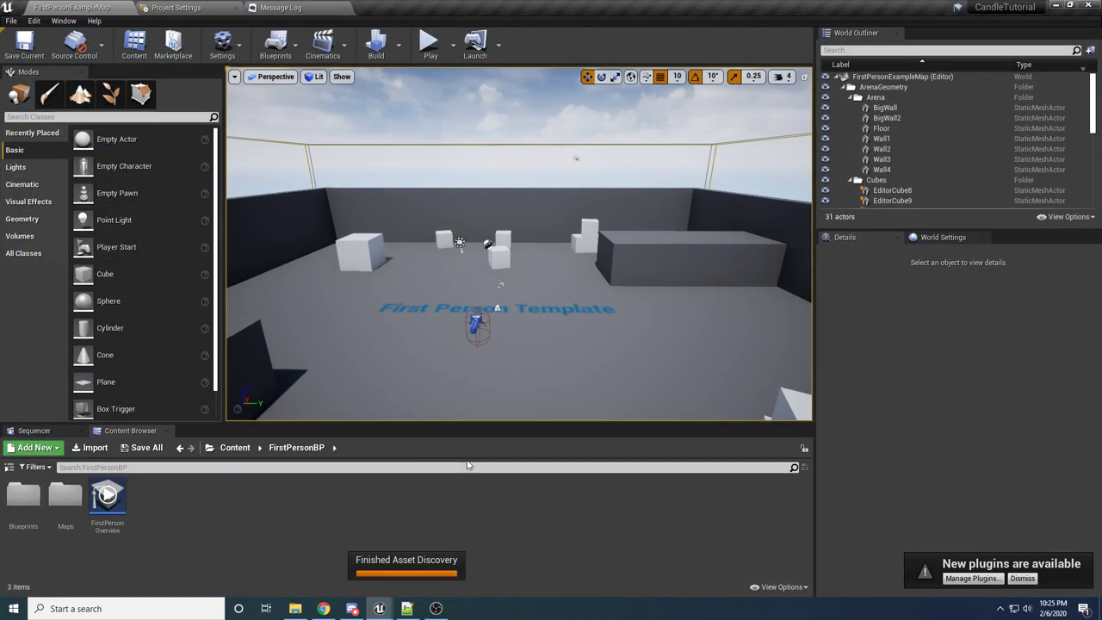
mouse_move(378, 607)
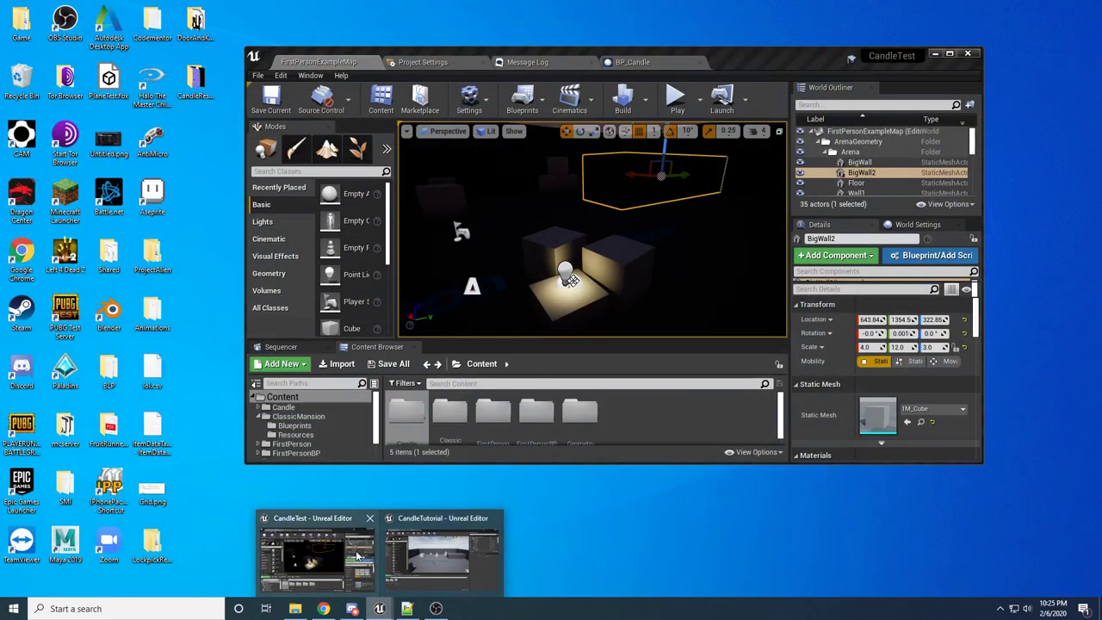
left_click(357, 556)
left_click_drag(745, 61, 1101, 62)
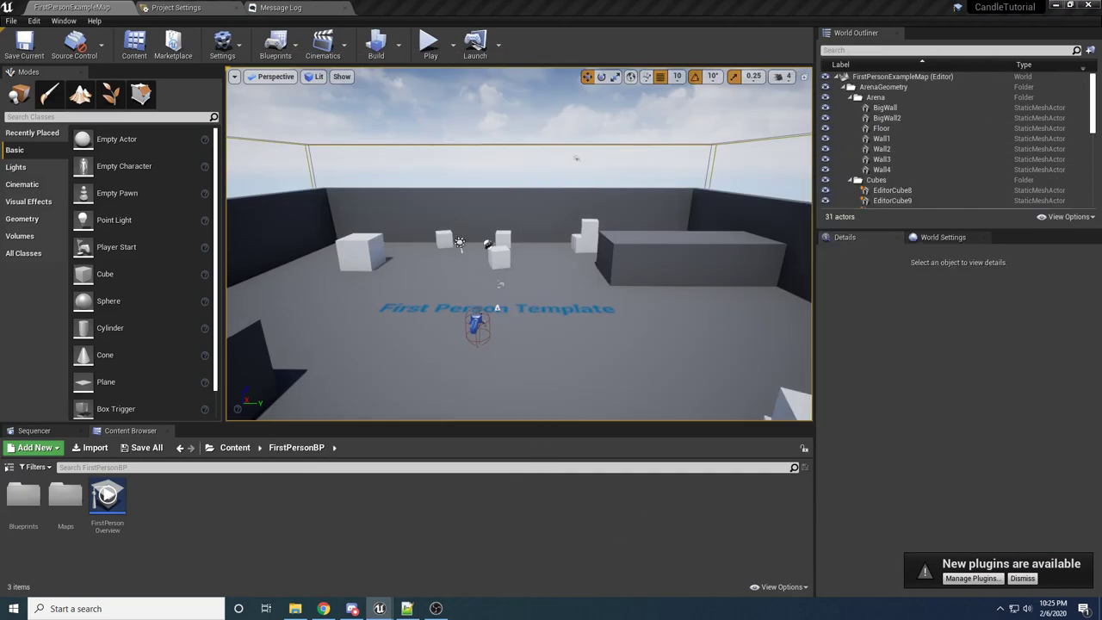
key("w")
right_click_drag(514, 345, 515, 337)
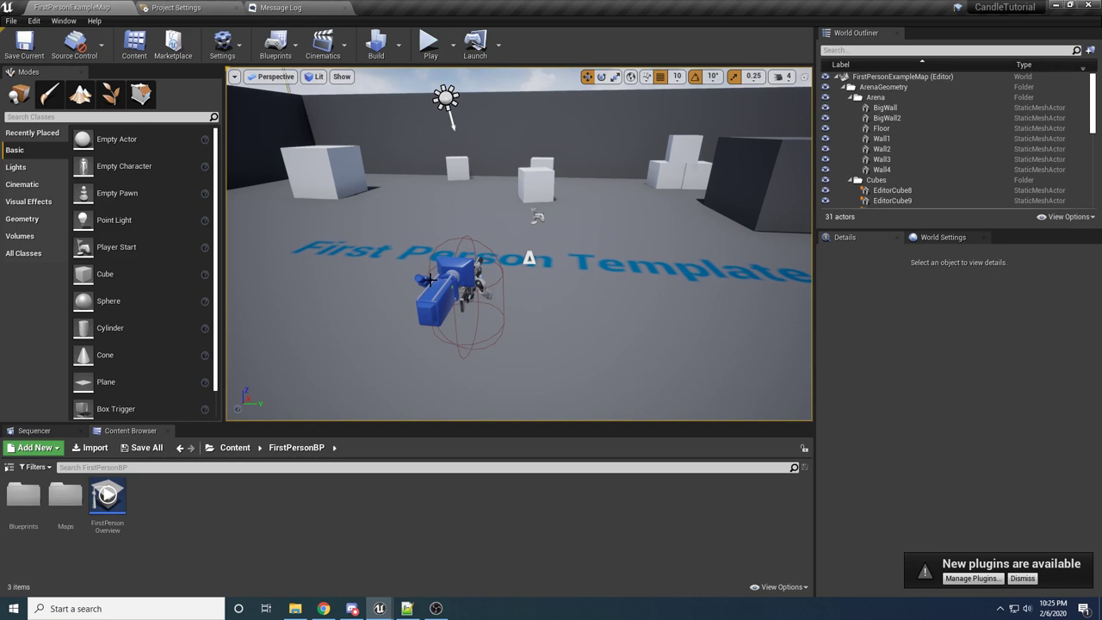
Switch to File Explorer, review the candlestick mesh and texture files in CandleResources, and move the window off this screen
left_click(294, 607)
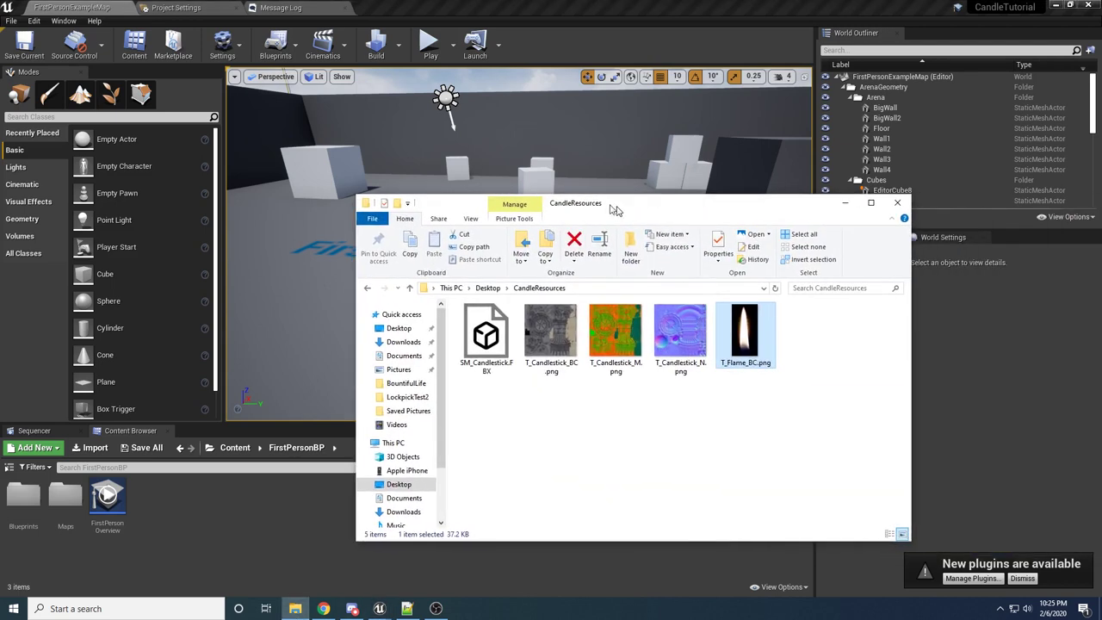
left_click_drag(615, 209, 592, 207)
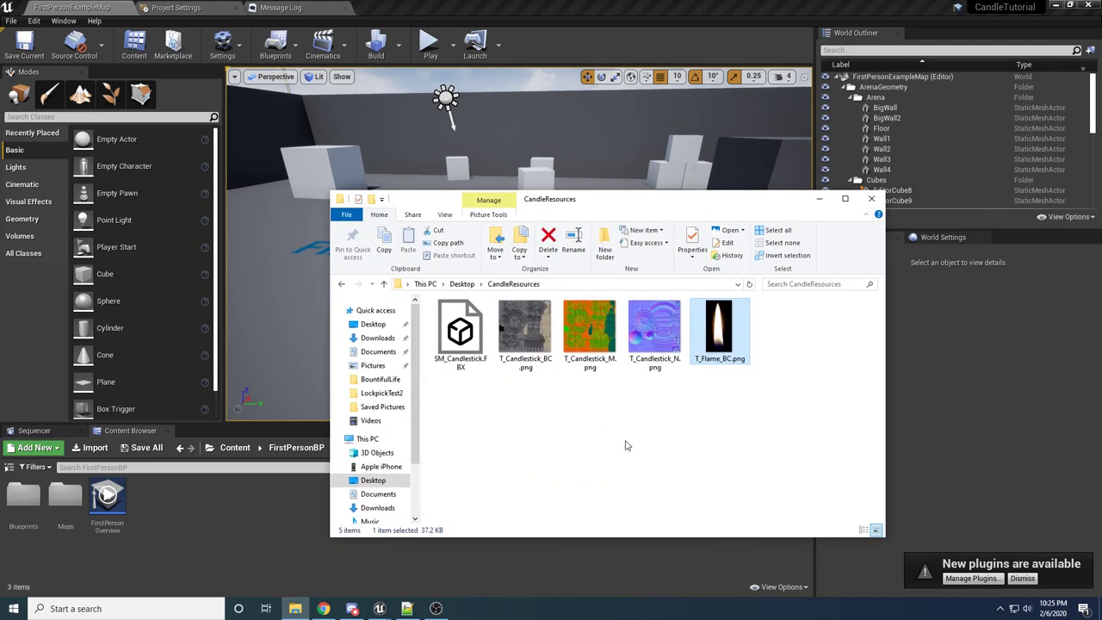
left_click(447, 310)
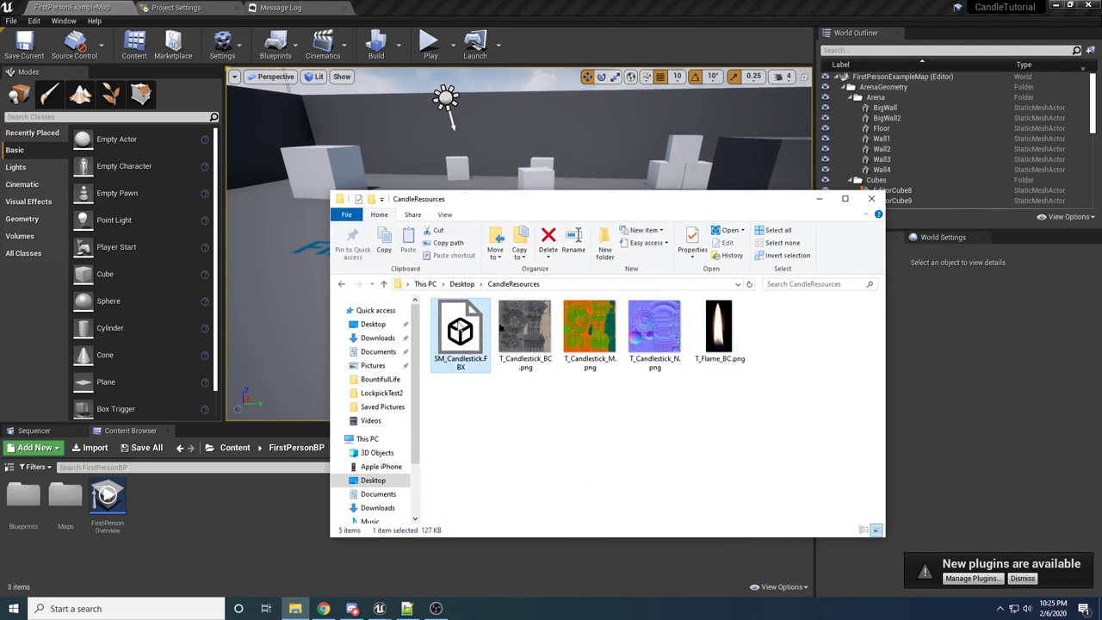
left_click(520, 414)
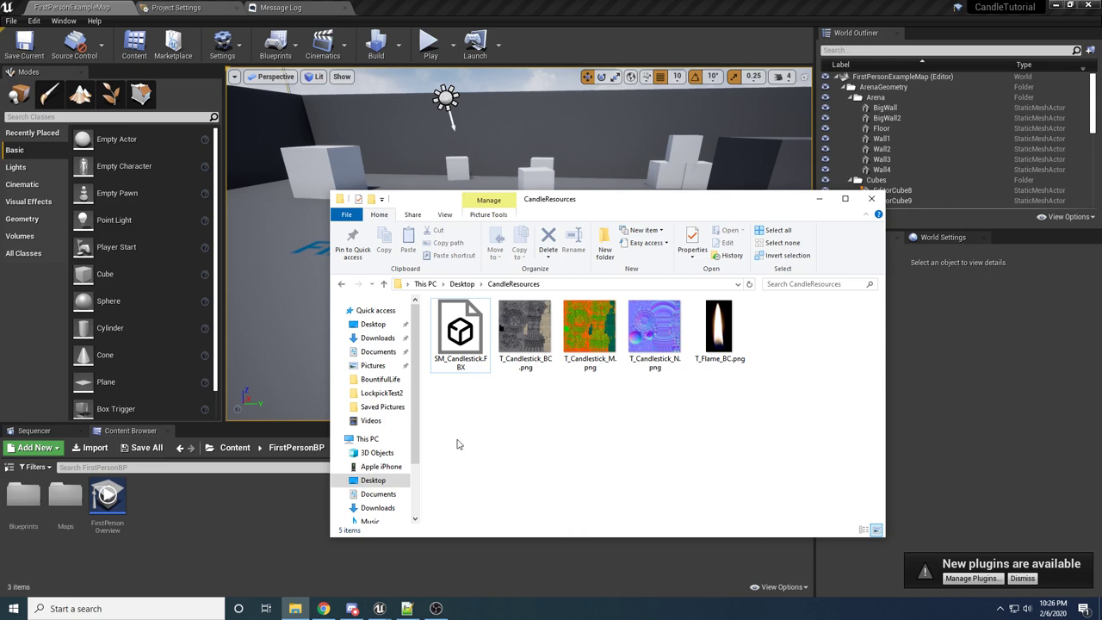
left_click_drag(551, 199, 1101, 182)
Create a new folder named Candle in the project's Content folder
left_click(234, 447)
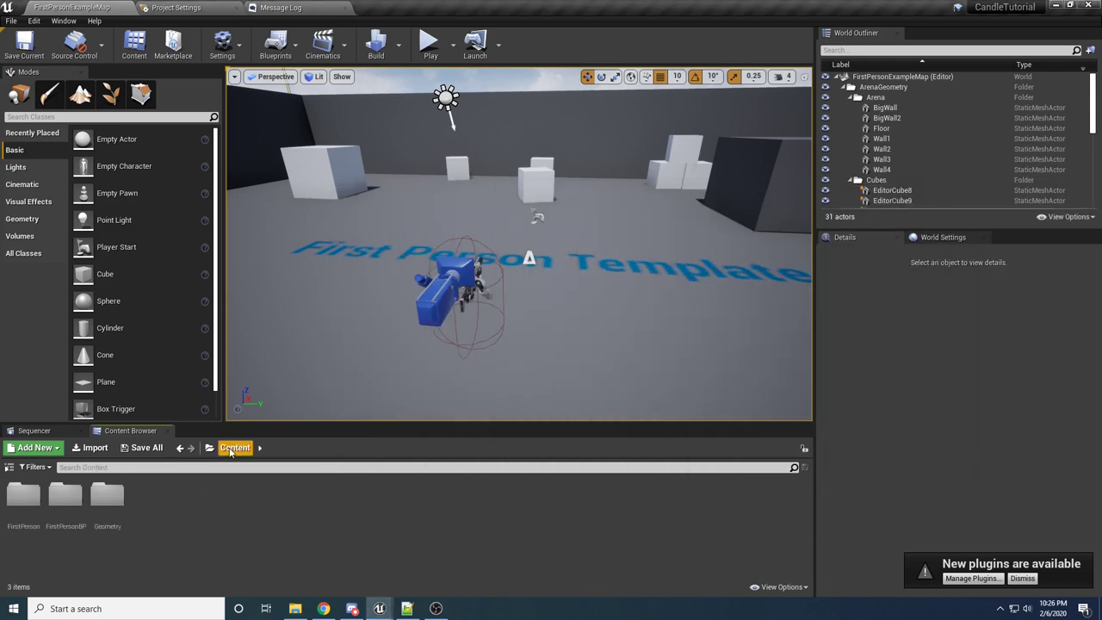
right_click(181, 517)
left_click(215, 169)
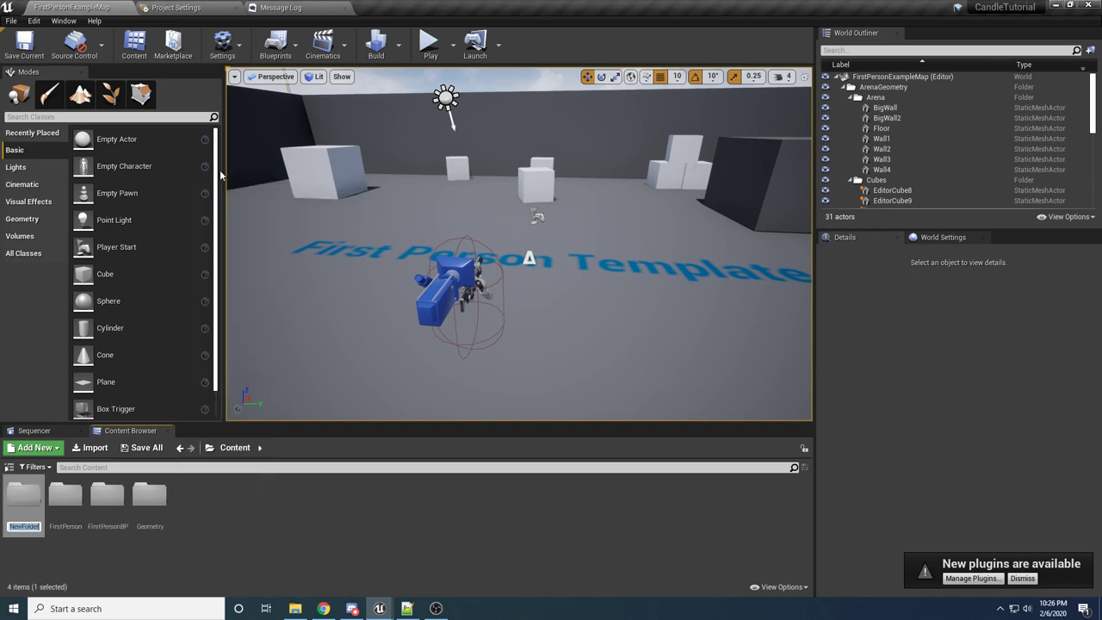
type("Candle")
key("Return")
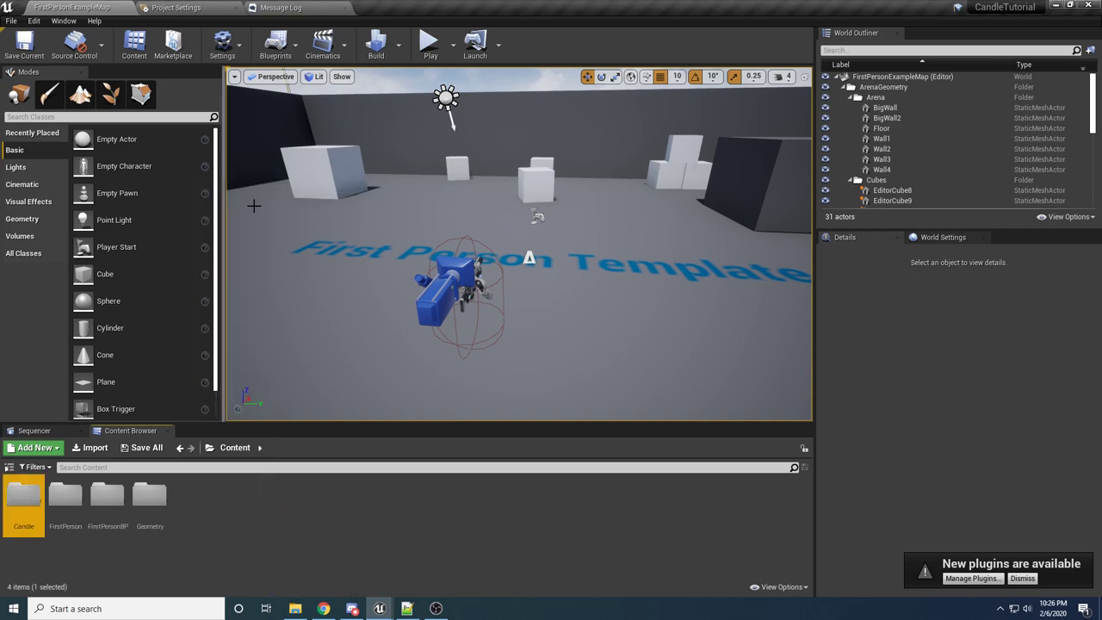
Import the SM_Candlestick FBX from CandleResources into the Candle folder with the default import options
double_click(23, 495)
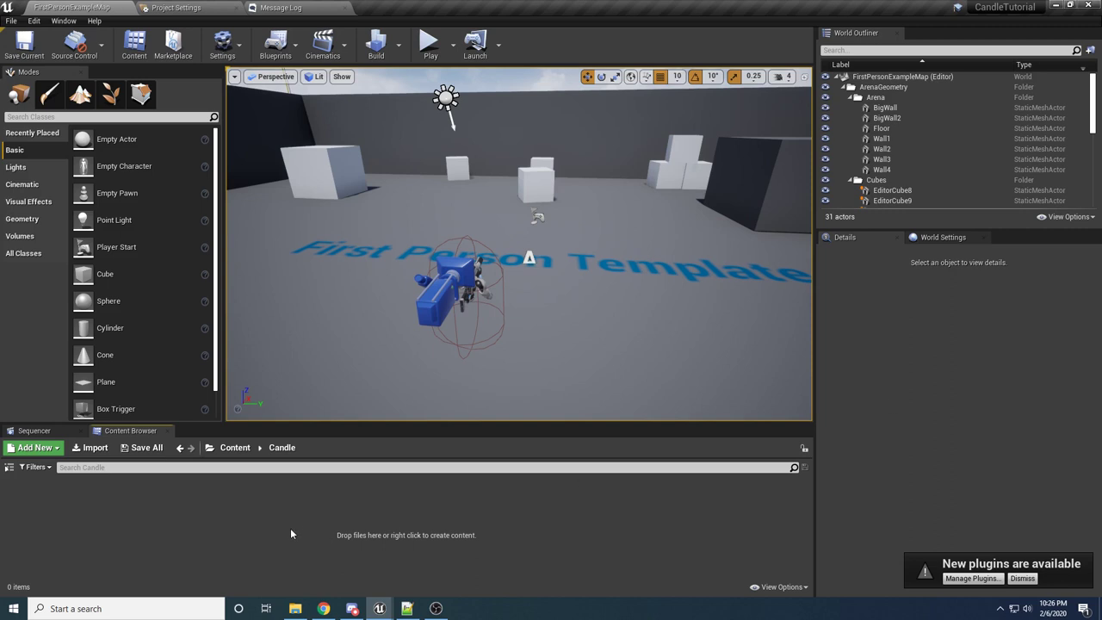
left_click_drag(1101, 191, 646, 186)
left_click_drag(565, 298, 163, 523)
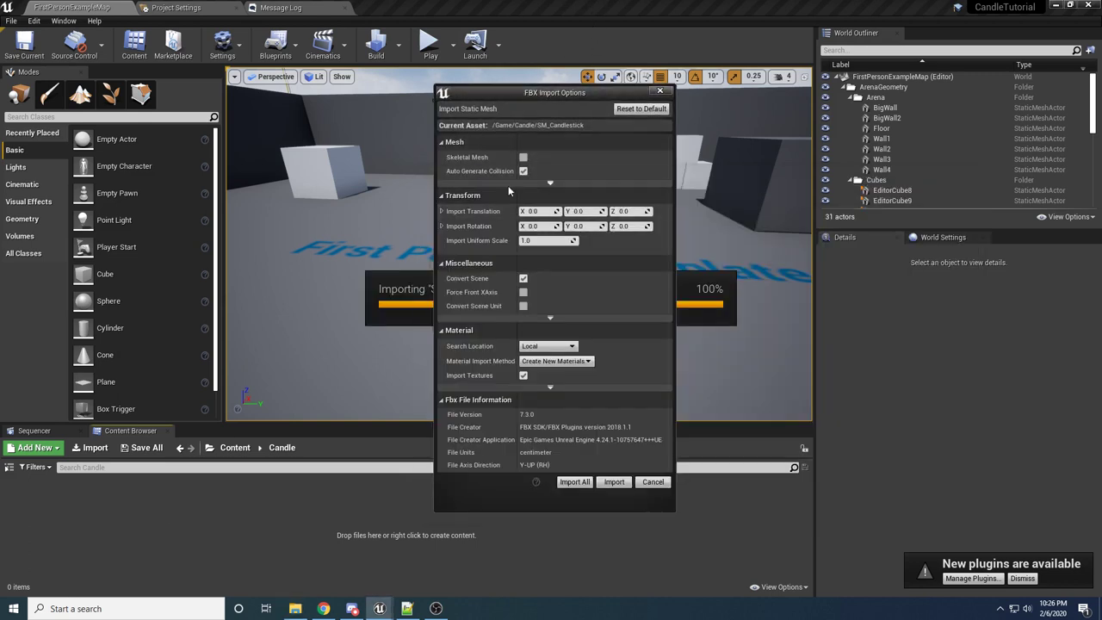
left_click(573, 482)
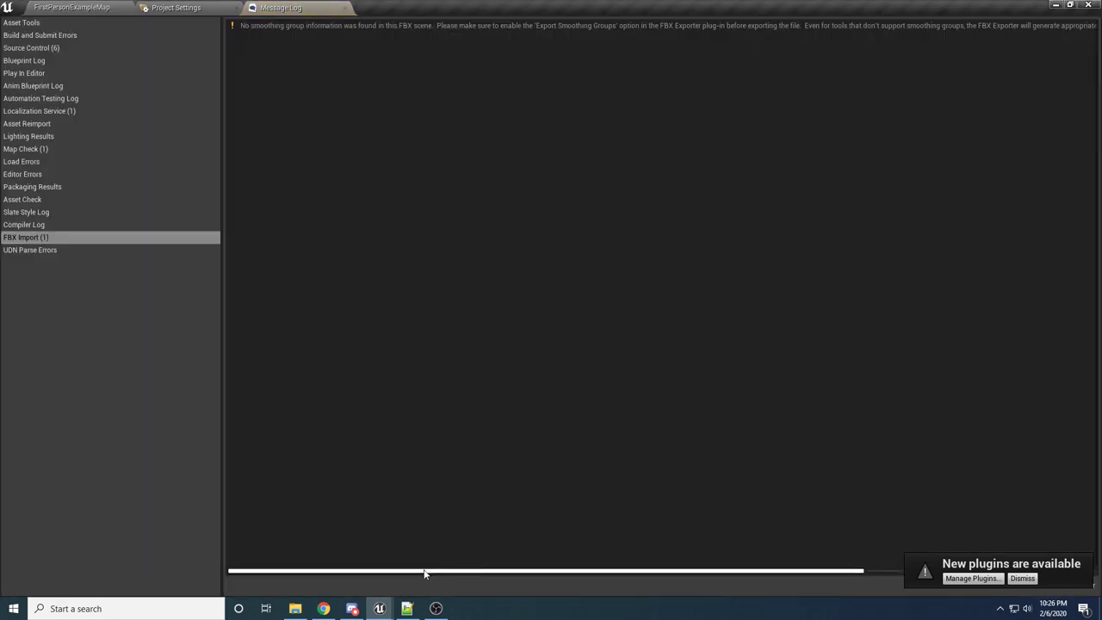
left_click(429, 611)
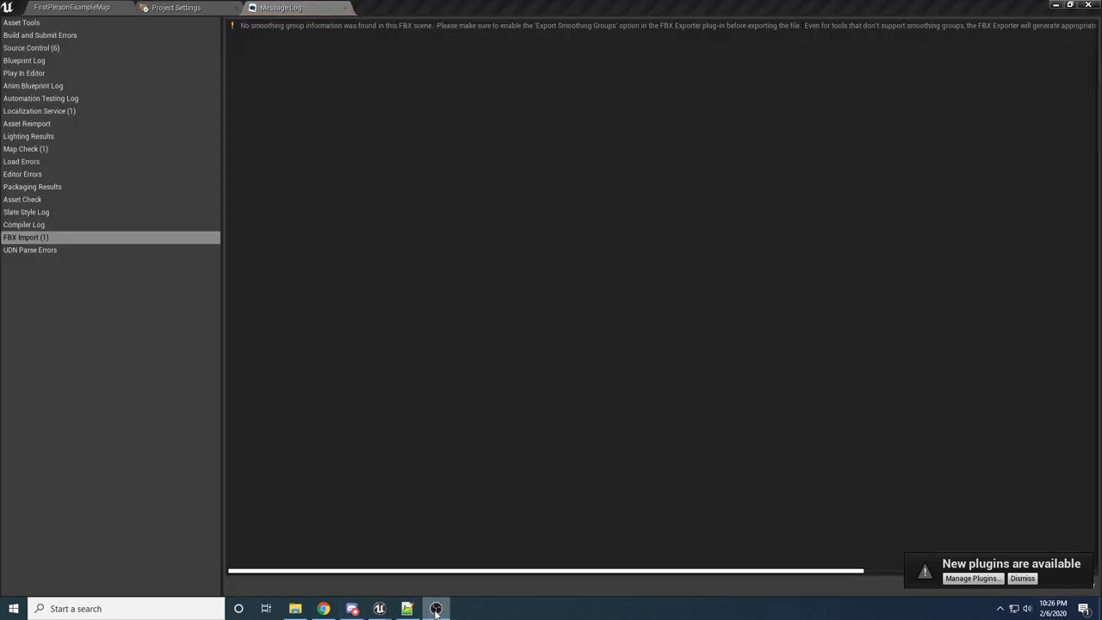
left_click(379, 608)
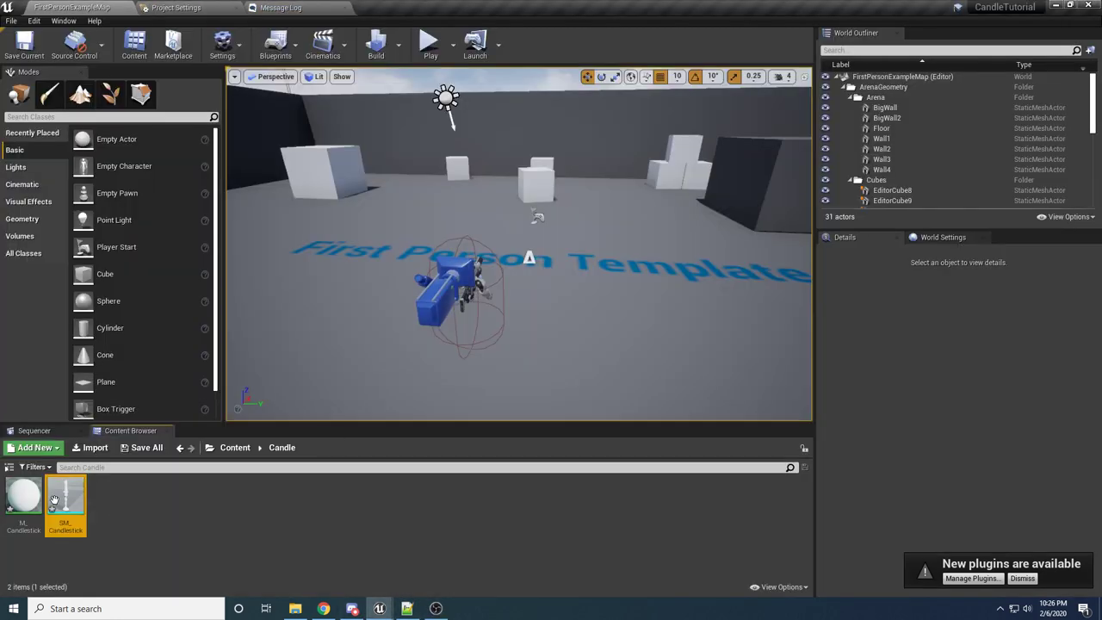
Import the T_Candlestick_BC, T_Candlestick_M, T_Candlestick_N and T_Flame_BC textures into the Candle folder and show the folder tree
left_click(295, 609)
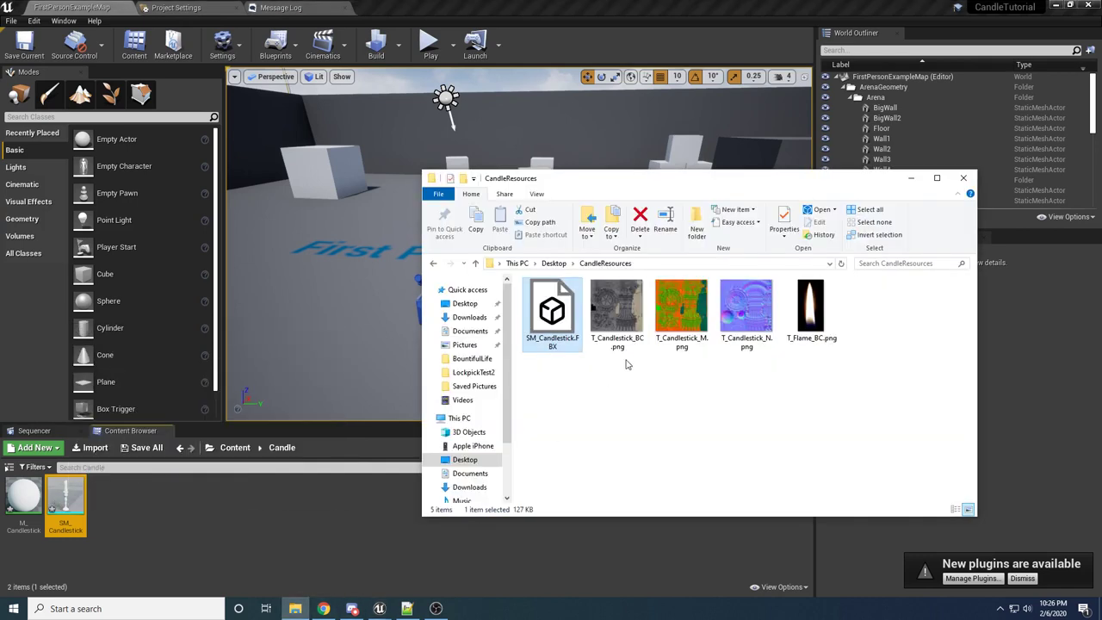
left_click(616, 314)
left_click(810, 310, "shift")
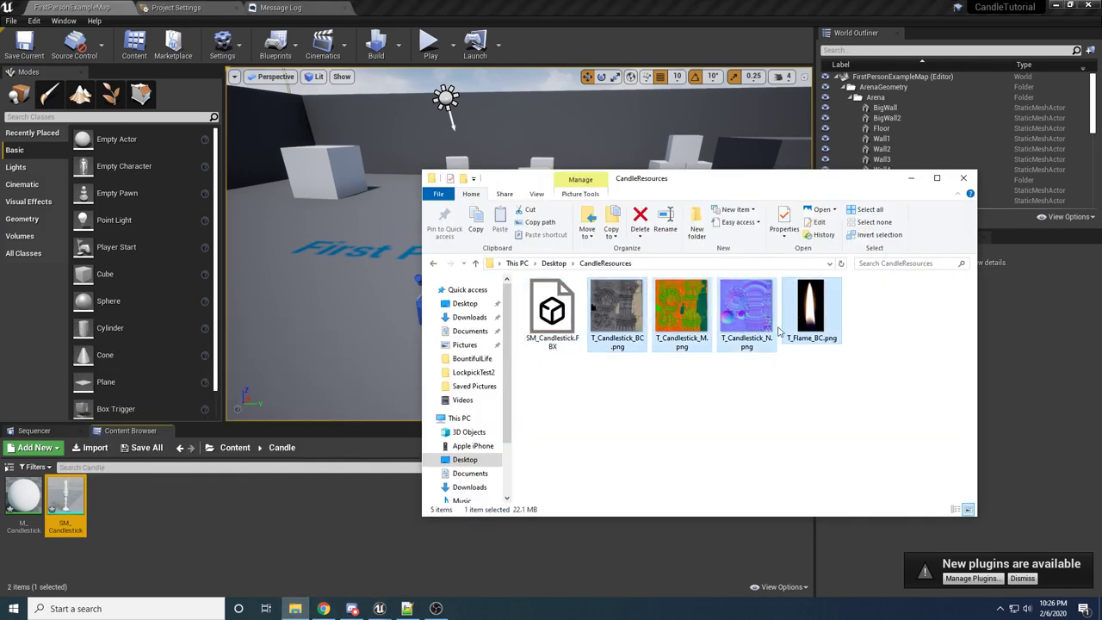
left_click_drag(638, 308, 238, 530)
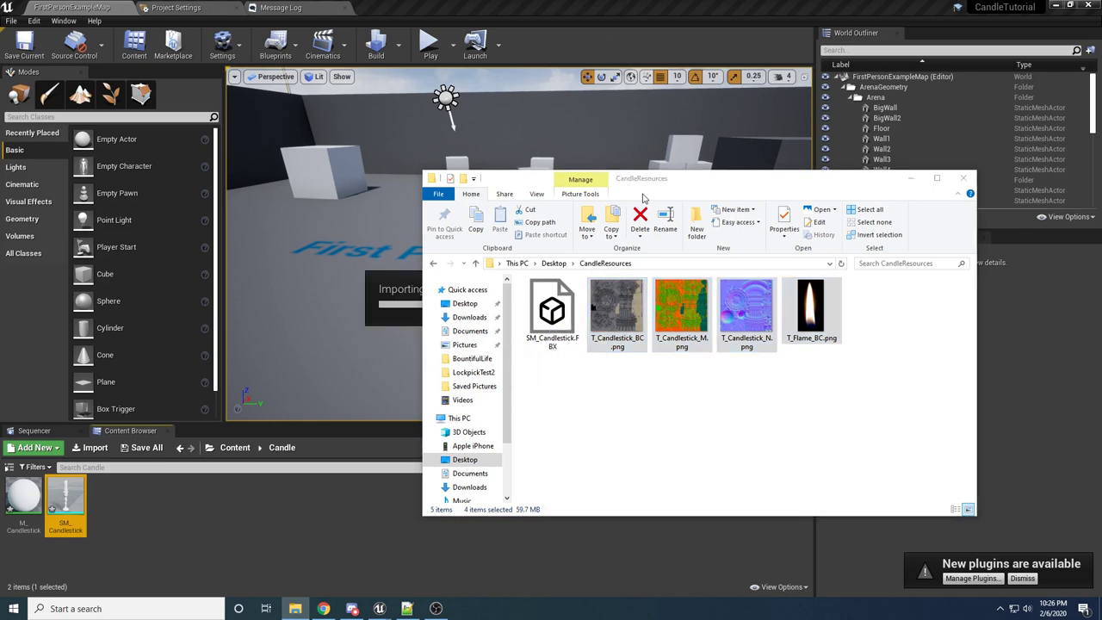
left_click(910, 178)
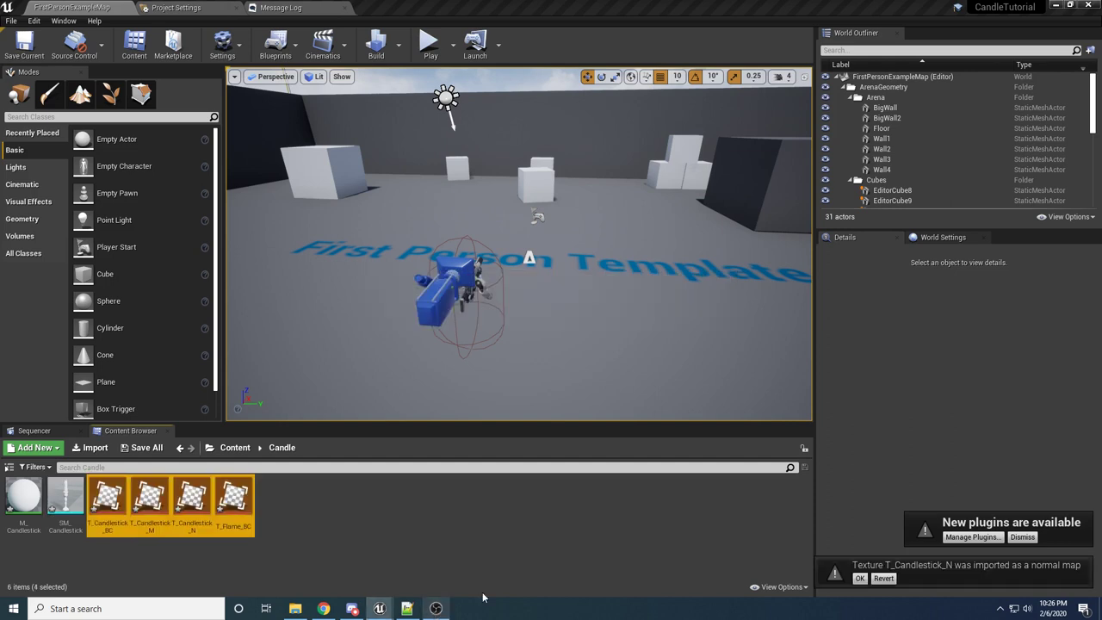
left_click(297, 491)
left_click(10, 467)
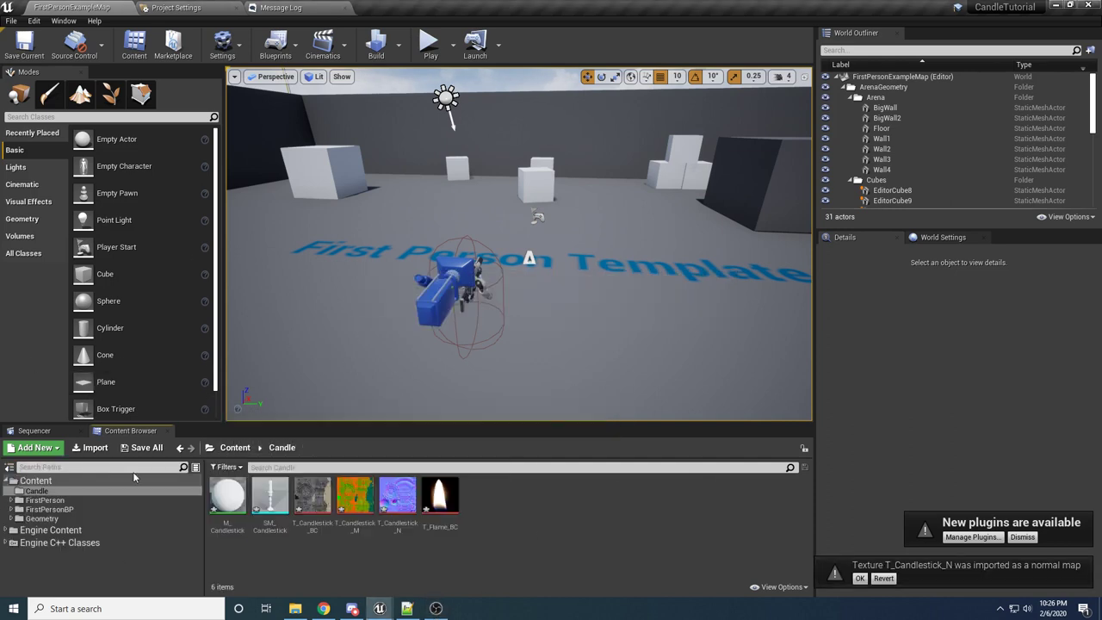
Open the M_Candlestick material, add the T_Candlestick_BC, _M and _N textures to its graph, and dock the material editor in the main window
left_click(241, 492)
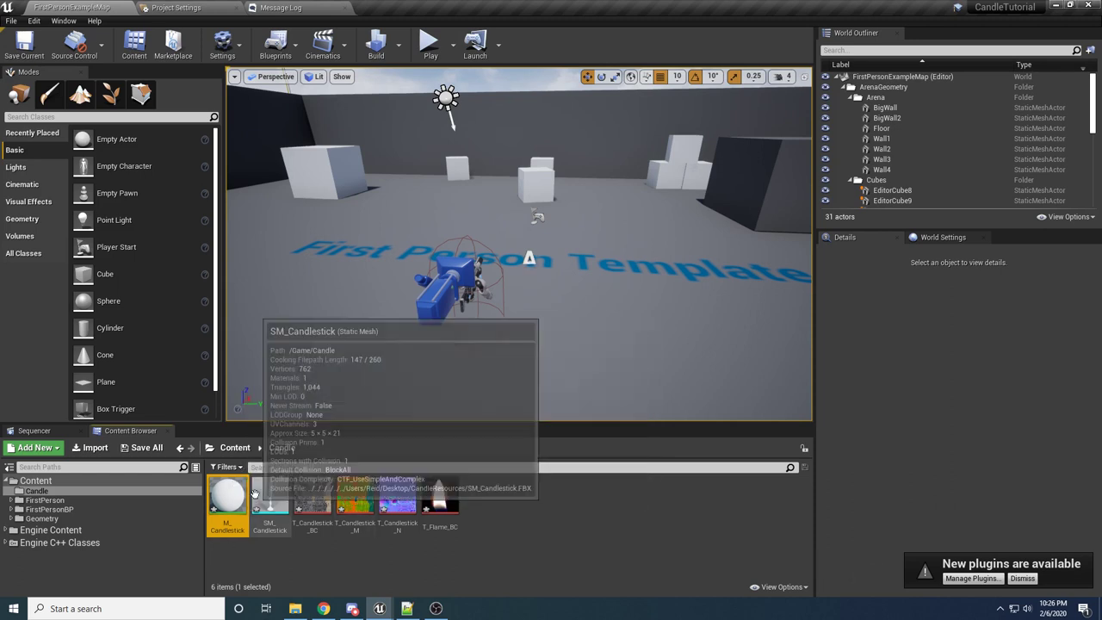
double_click(235, 490)
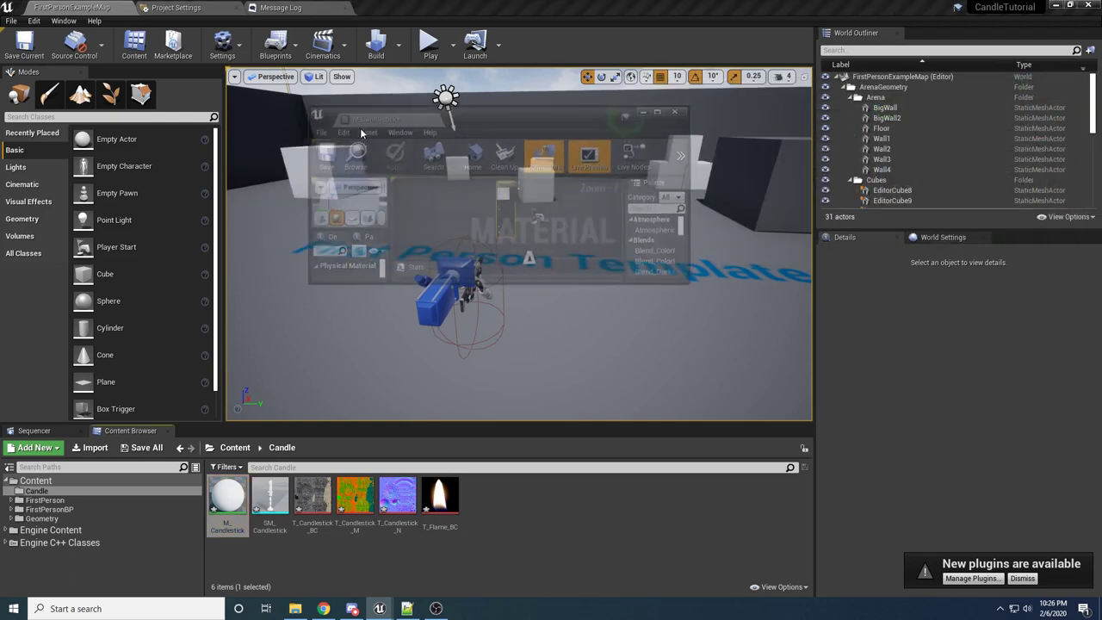
left_click_drag(696, 287, 839, 398)
left_click(312, 502)
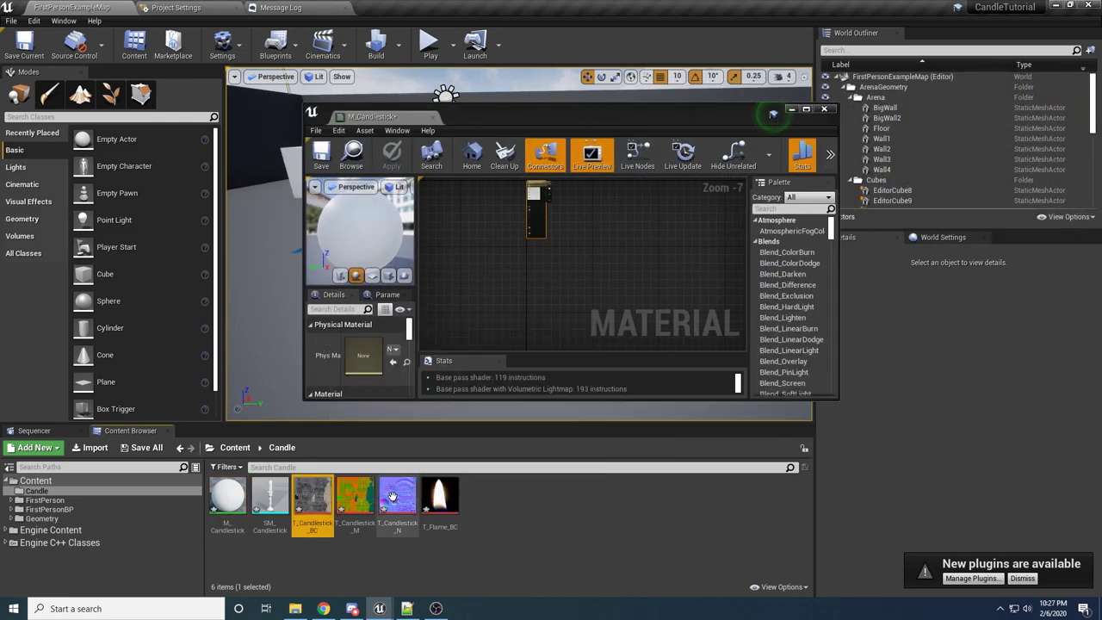
left_click(396, 508, "shift")
left_click_drag(387, 504, 480, 223)
double_click(443, 113)
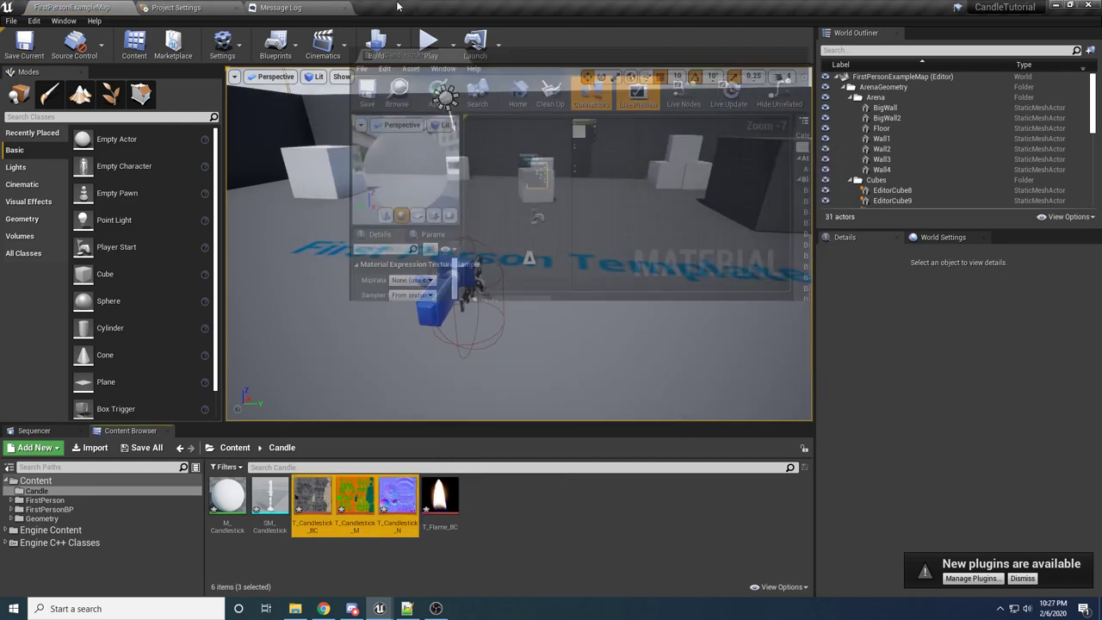
Move the M_Candlestick result node clear of the Param node and delete Param
right_click_drag(344, 106, 496, 249)
scroll(489, 254, "up", 6)
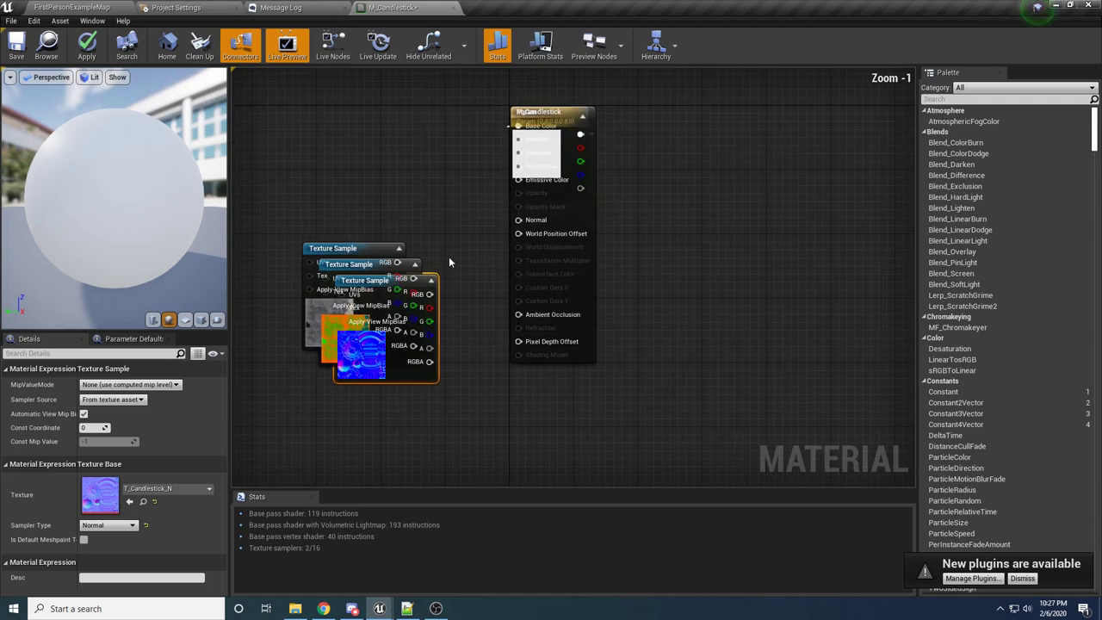
left_click_drag(564, 105, 684, 112)
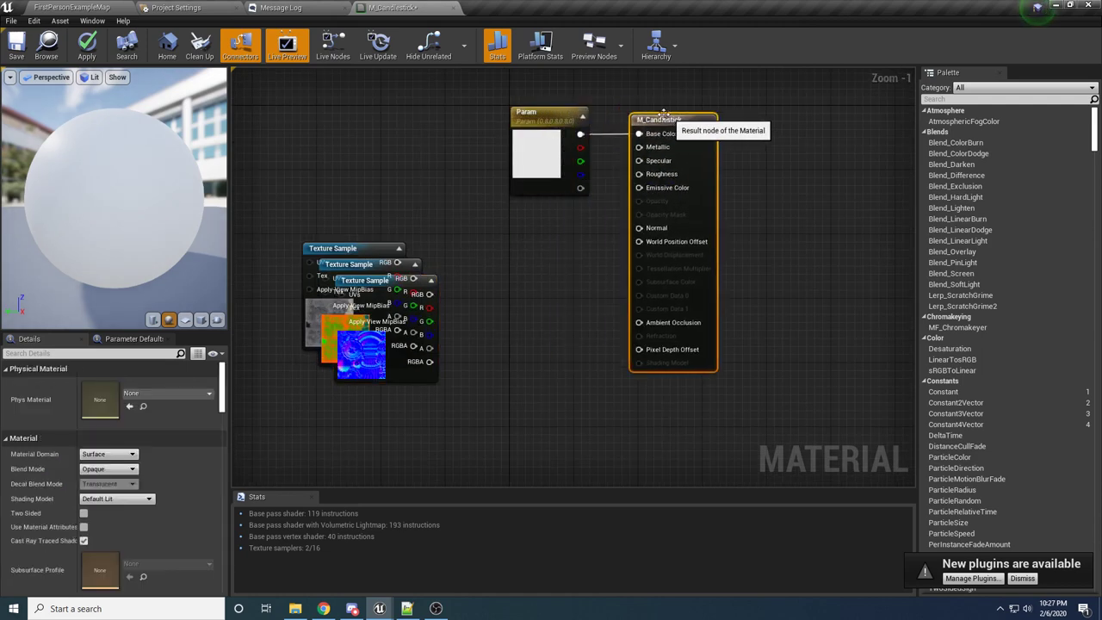
right_click_drag(542, 121, 520, 198)
left_click(521, 197)
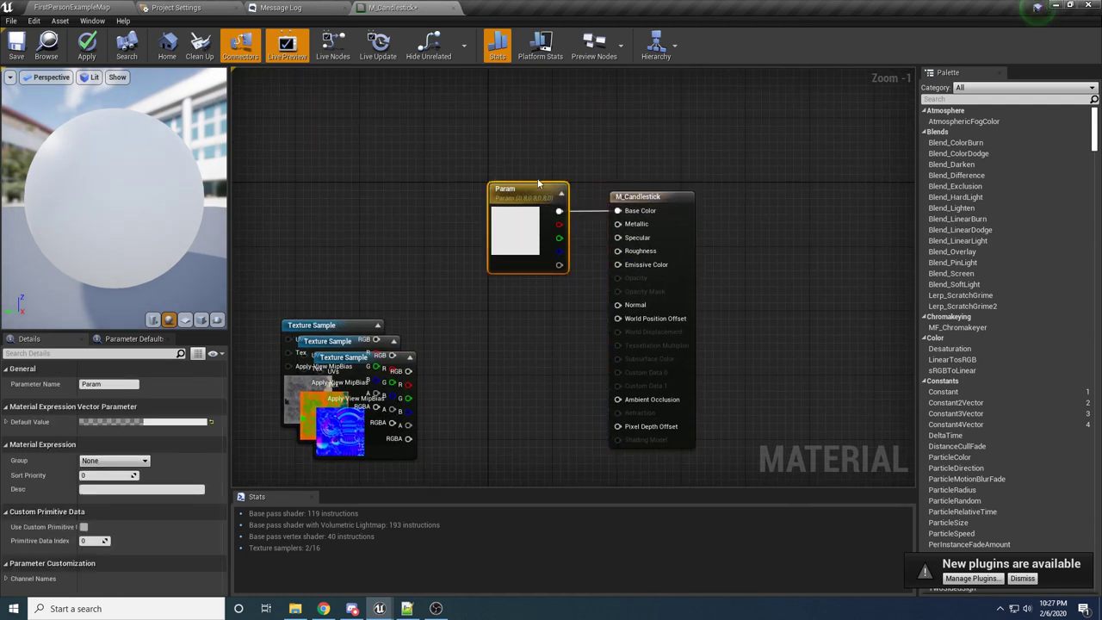
key("Delete")
Arrange the base color, normal and mask texture samples in a column beside the M_Candlestick result node
left_click_drag(317, 326, 459, 179)
left_click_drag(368, 371, 470, 307)
right_click_drag(455, 313, 446, 289)
left_click(344, 336)
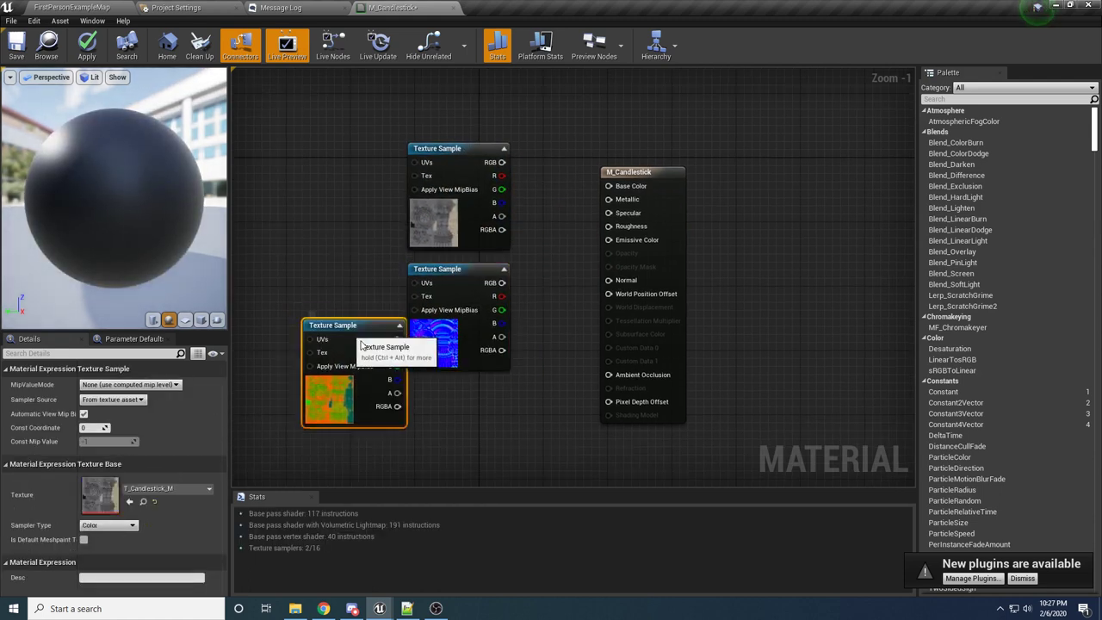
left_click_drag(344, 336, 469, 406)
right_click_drag(630, 202, 556, 217)
left_click_drag(555, 217, 563, 209)
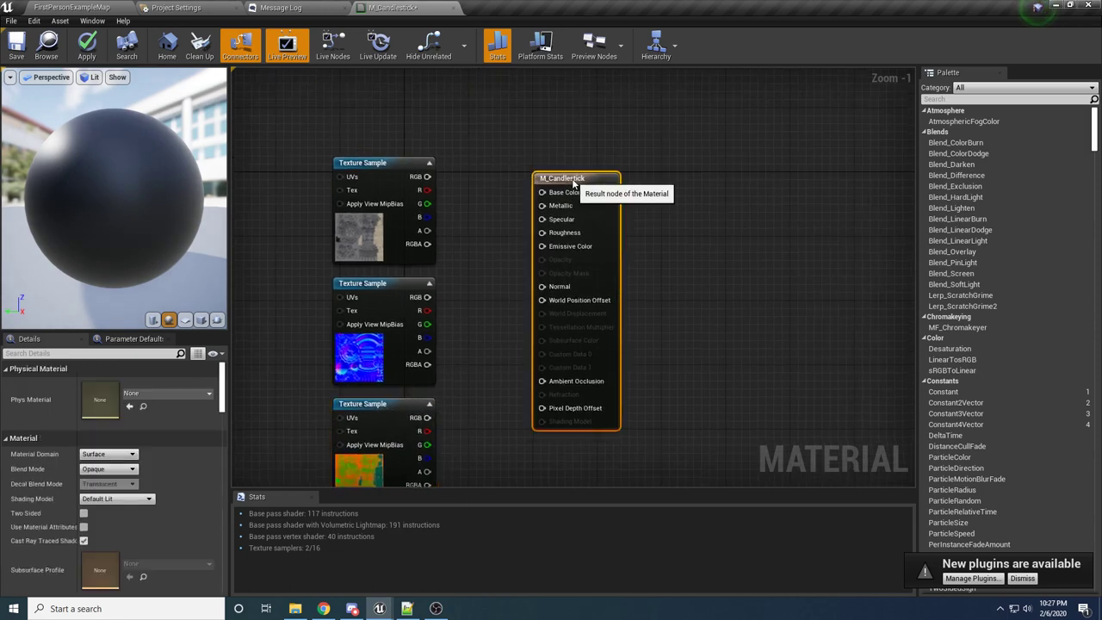
Connect the color texture's RGB to Base Color, the normal texture's RGB to Normal, and the mask's R to Metallic and G to Roughness
left_click_drag(427, 176, 564, 172)
left_click_drag(427, 297, 533, 270)
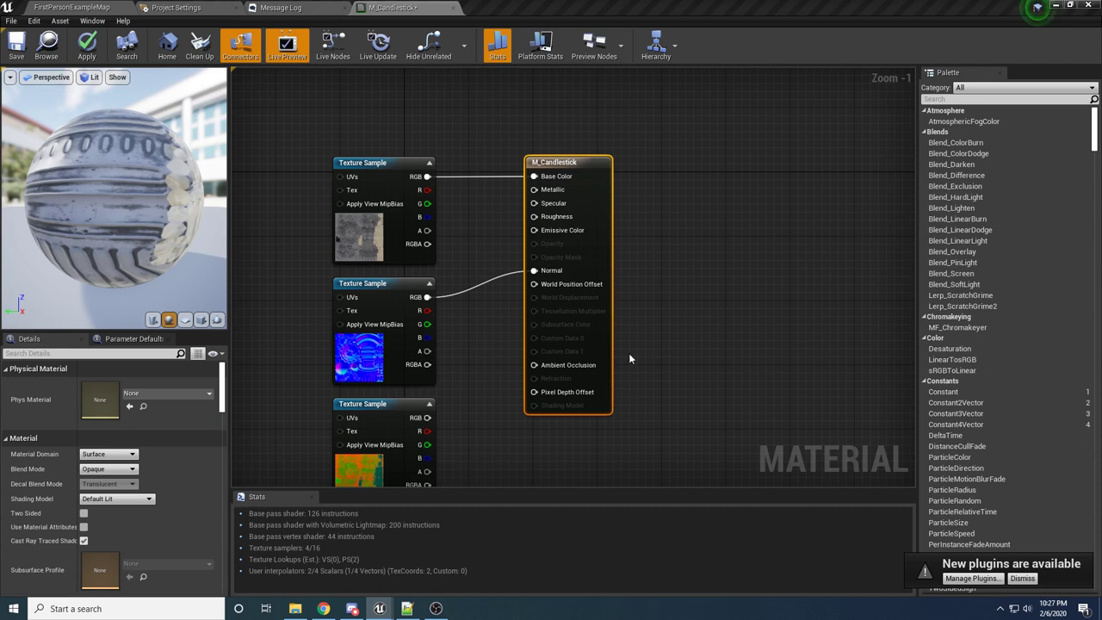
left_click_drag(427, 430, 534, 190)
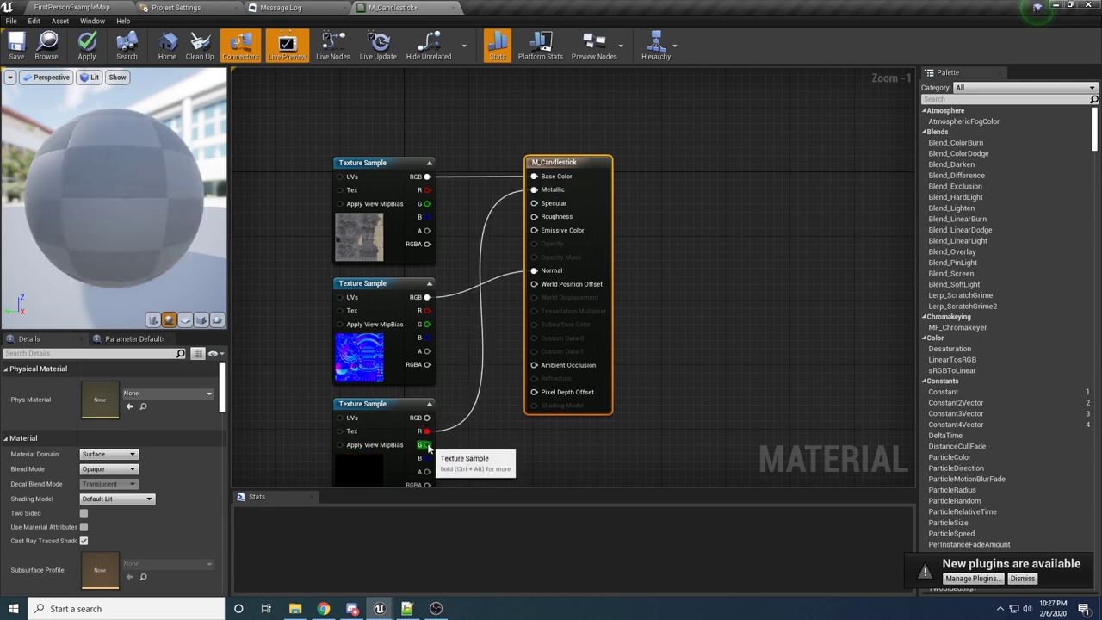
left_click_drag(428, 446, 560, 222)
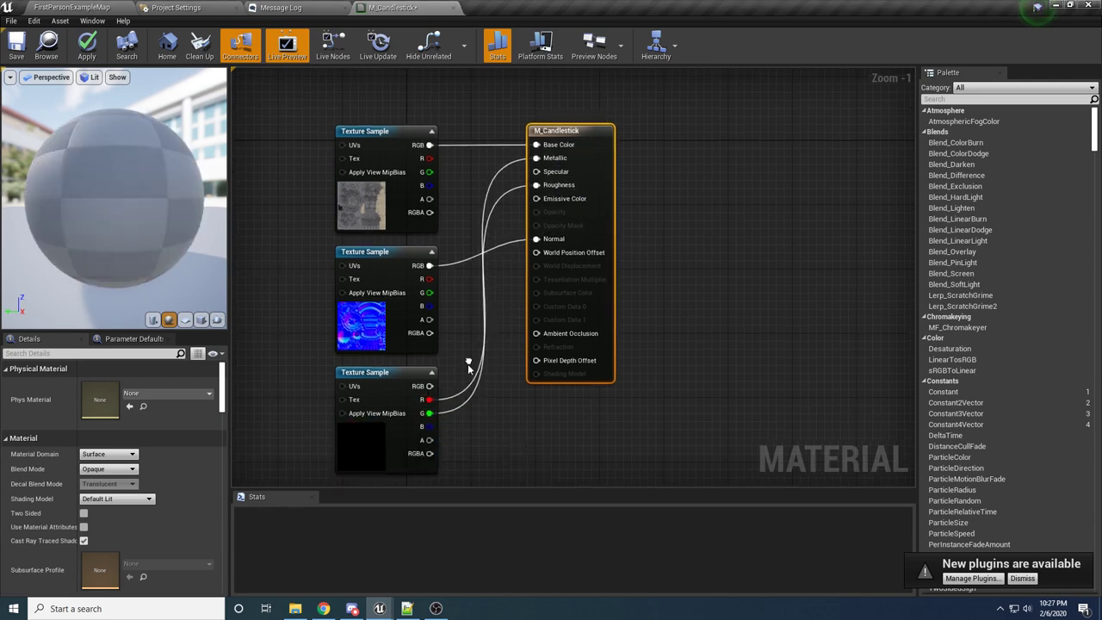
left_click_drag(425, 427, 488, 391)
left_click(454, 298)
left_click(495, 292)
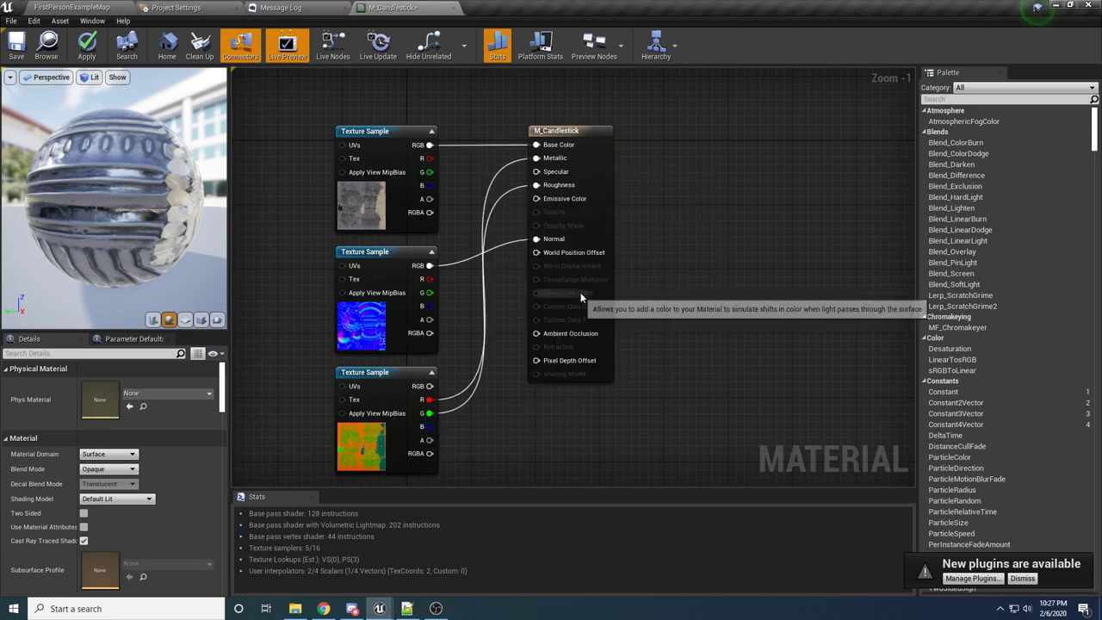
Connect the mask texture's B output to Subsurface Color, set the Shading Model to Subsurface, and apply the material
left_click_drag(429, 426, 541, 299)
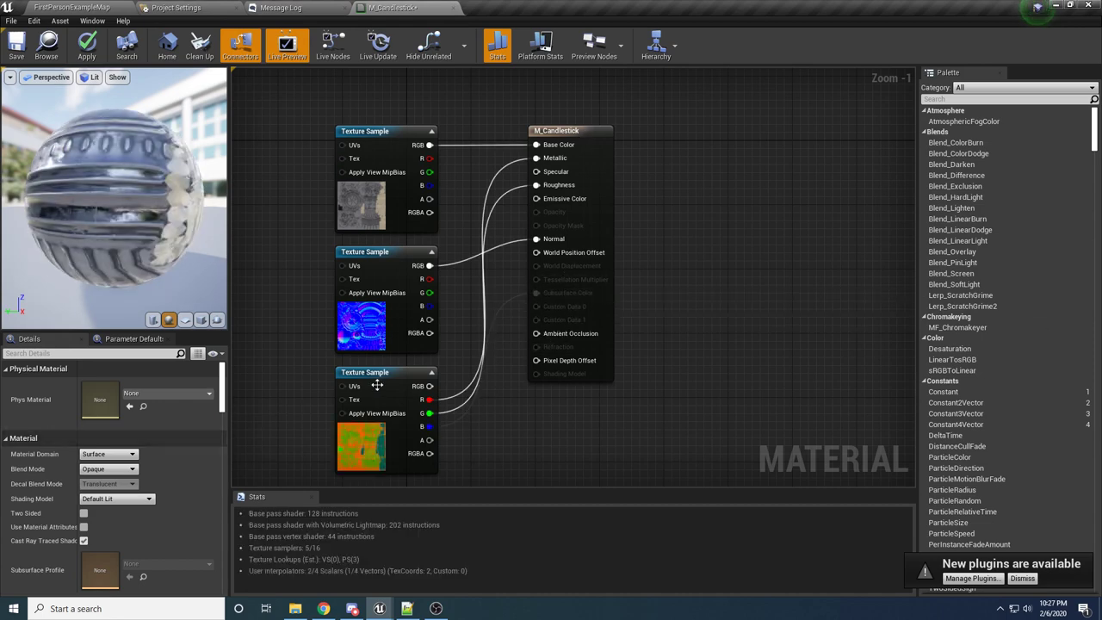
left_click(126, 499)
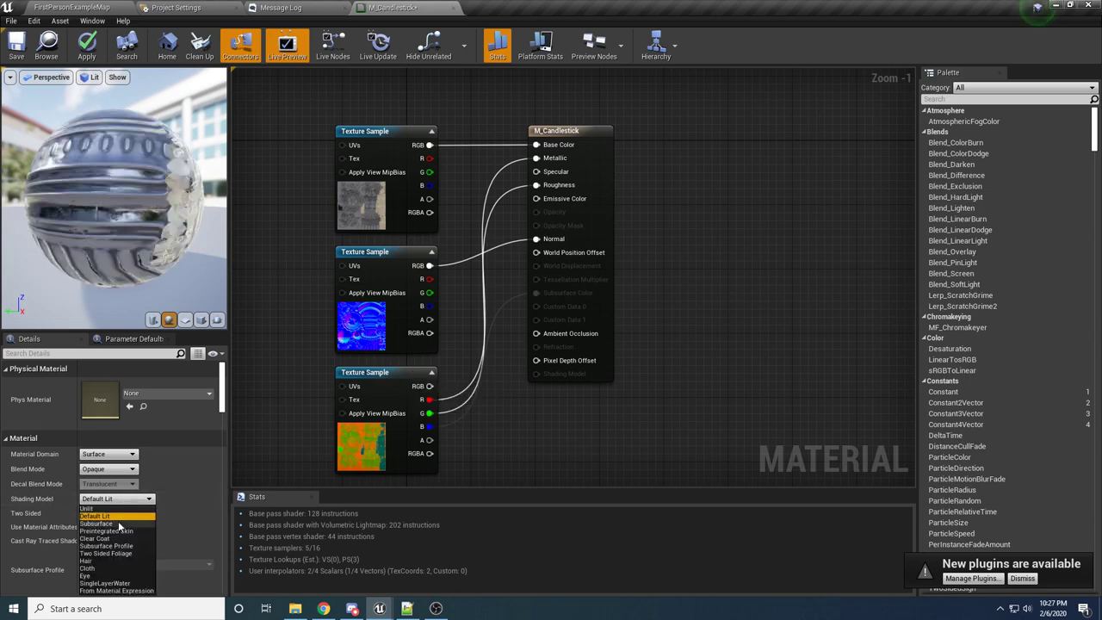
left_click(118, 522)
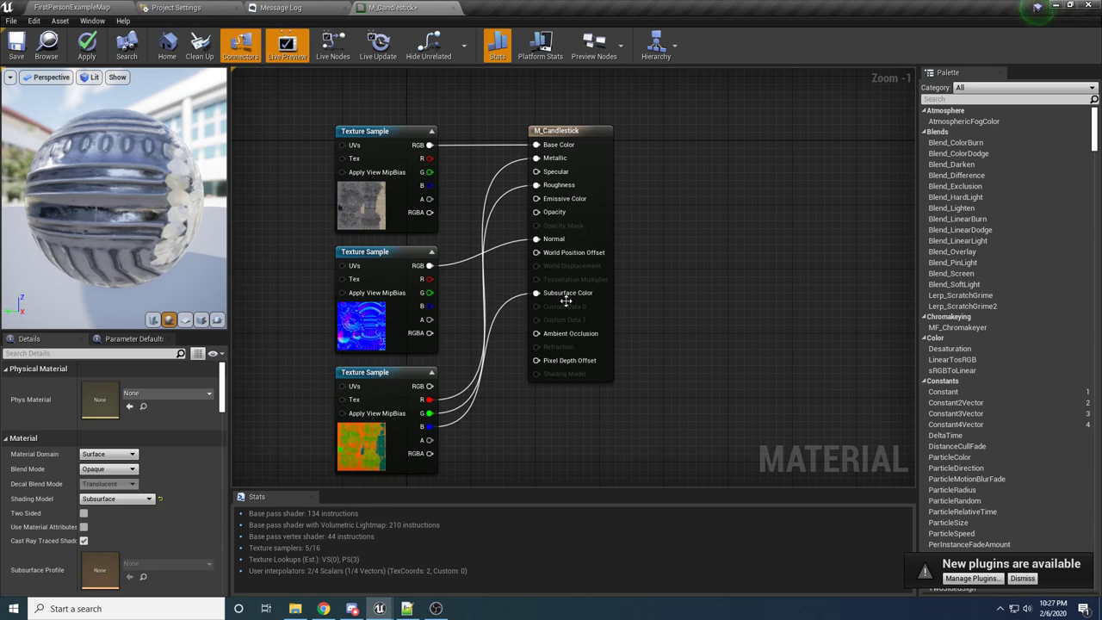
left_click(87, 55)
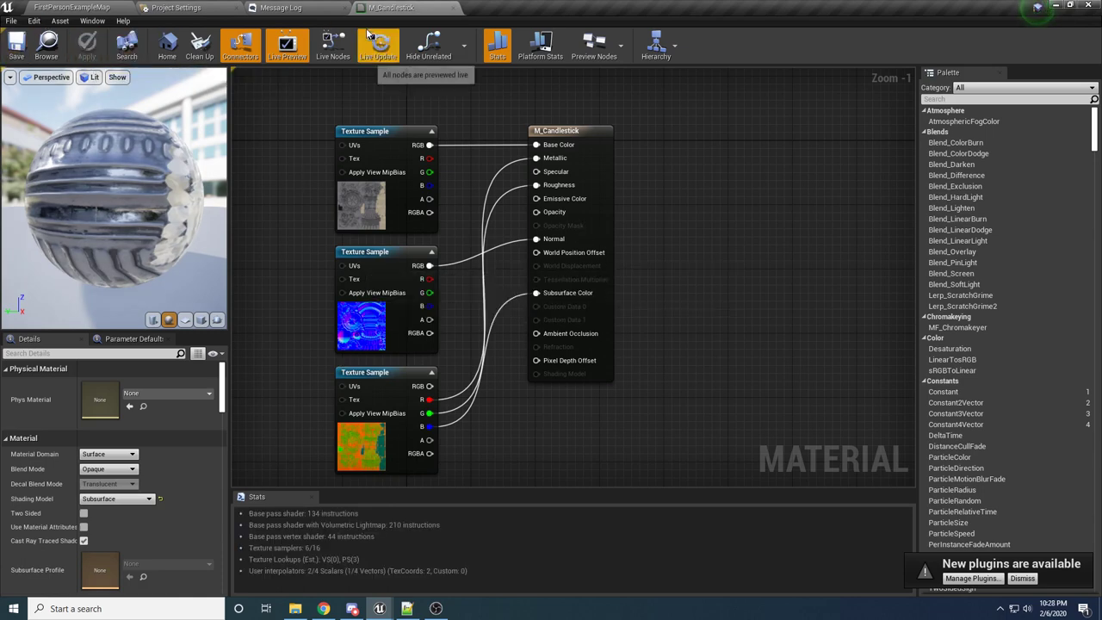
Open the SM_Candlestick mesh from the Candle folder and inspect the material on it up close
left_click(69, 7)
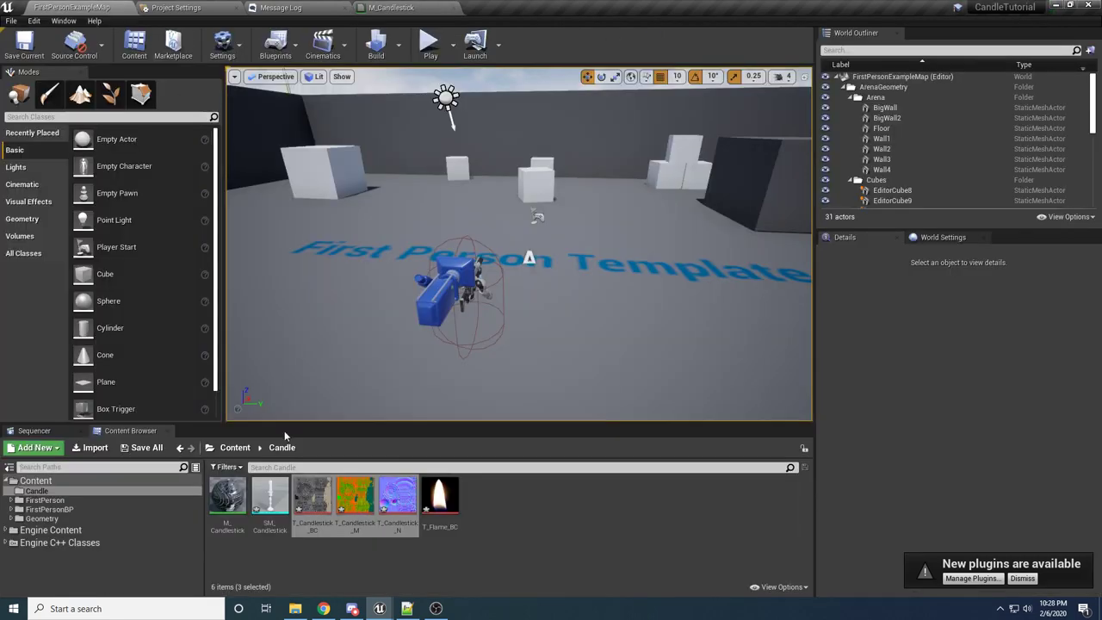
double_click(269, 496)
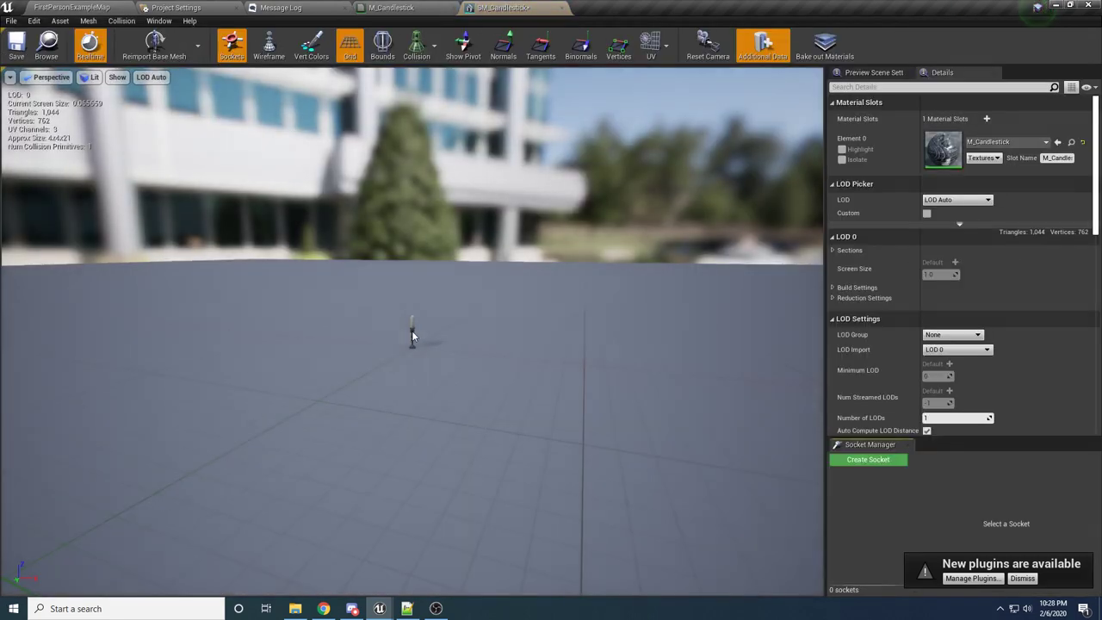
scroll(412, 330, "up", 8)
key("a")
right_click_drag(412, 331, 538, 331)
scroll(538, 331, "down", 8)
Return to the FirstPersonExampleMap level and save all modified assets
left_click(280, 7)
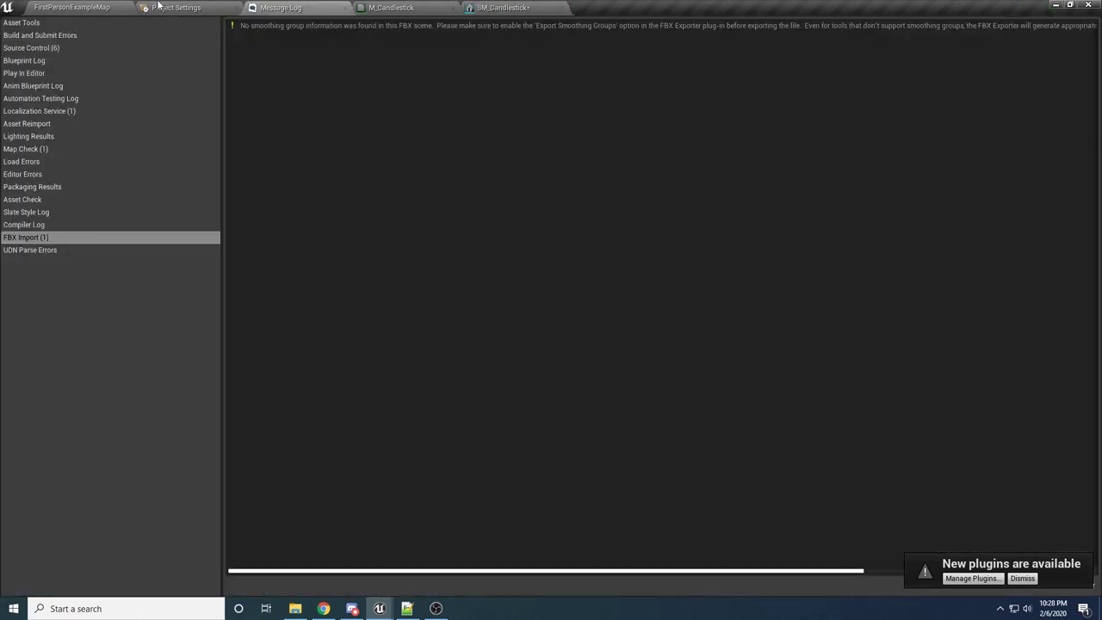
left_click(71, 7)
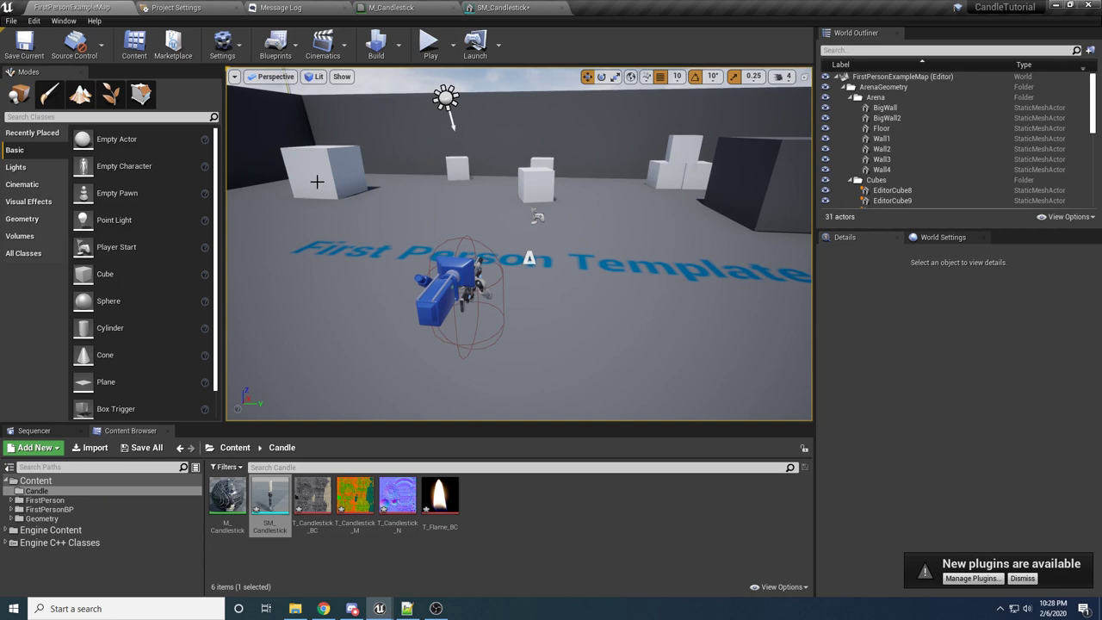
left_click(12, 20)
left_click(34, 109)
Set the T_Candlestick_M texture's Compression Settings to Masks (no sRGB) and return to the M_Candlestick material
left_click(353, 490)
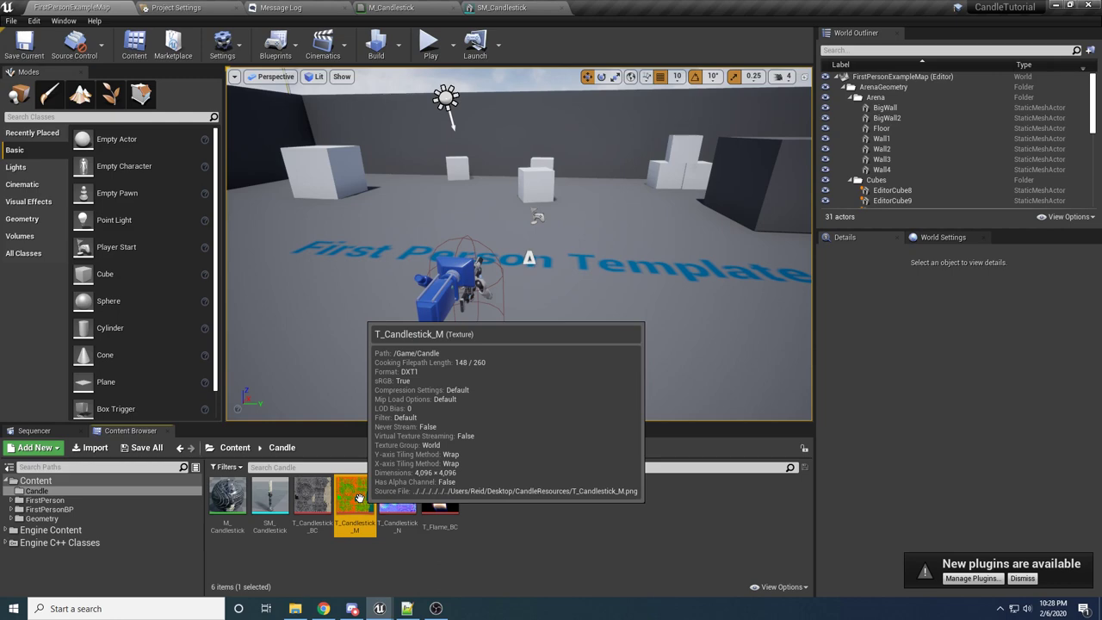
double_click(359, 499)
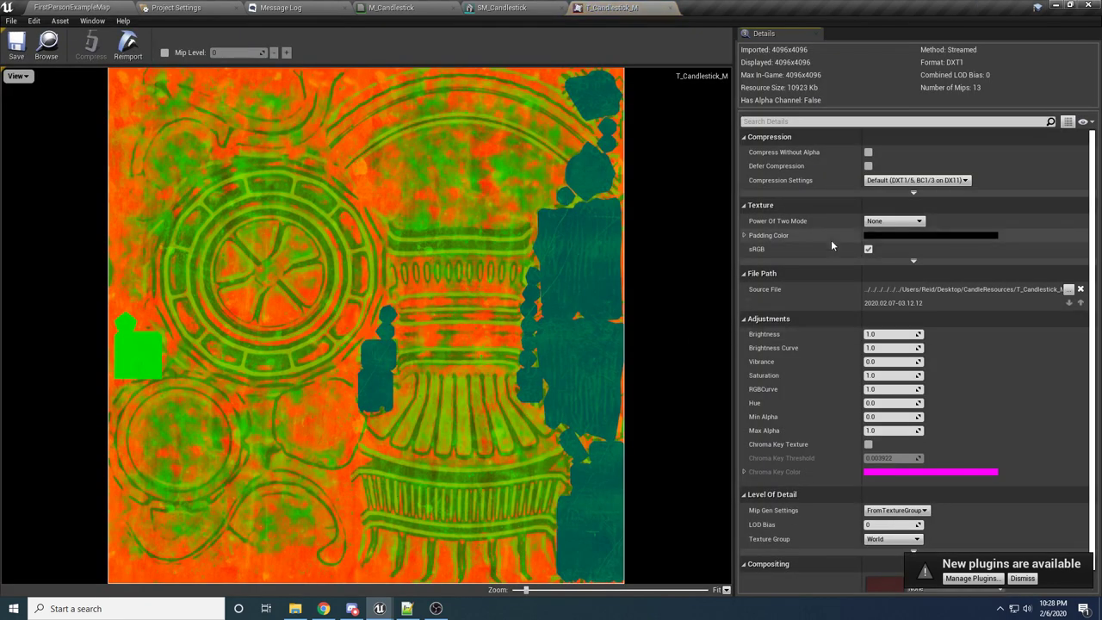
left_click(900, 181)
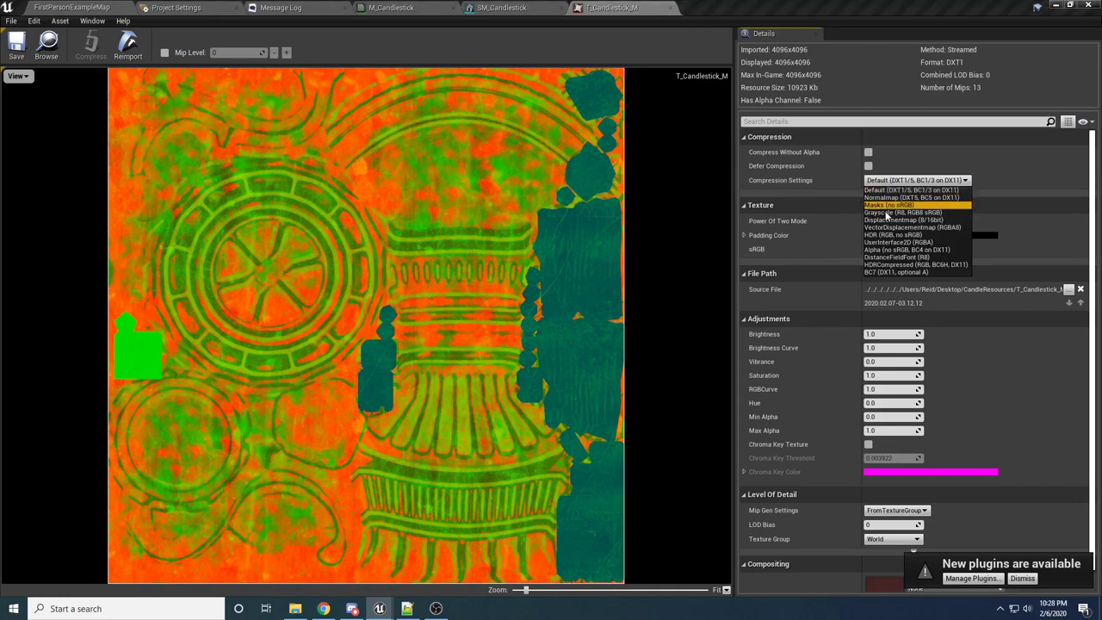
left_click(889, 205)
left_click(392, 8)
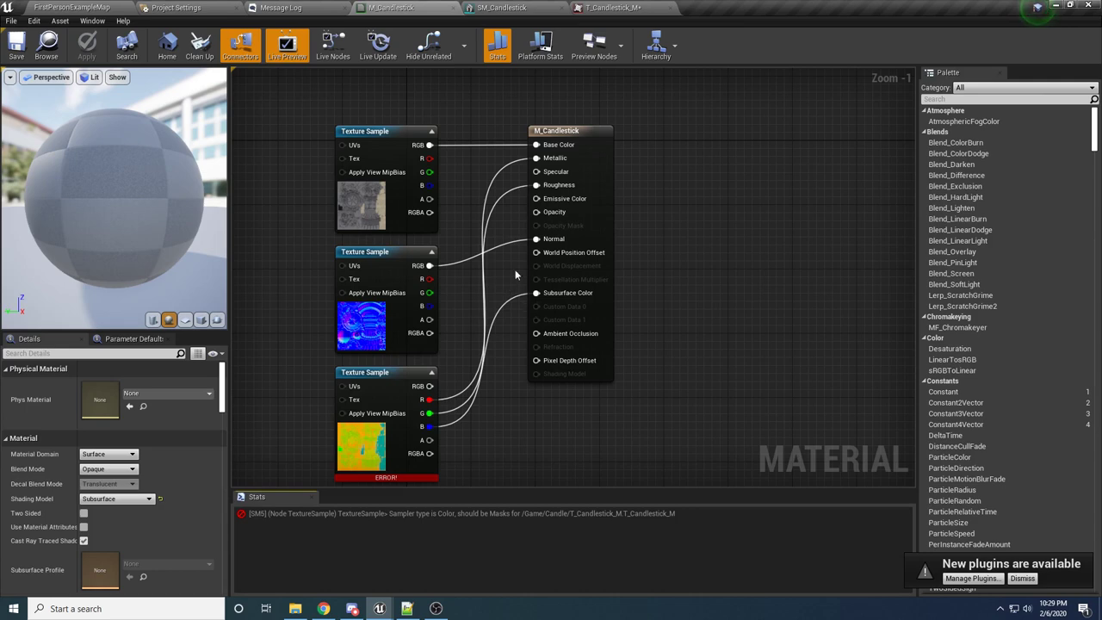
Set the Sampler Type of the T_Candlestick_M texture sample to Masks and apply the material
right_click_drag(506, 358, 568, 212)
scroll(465, 259, "up", 1)
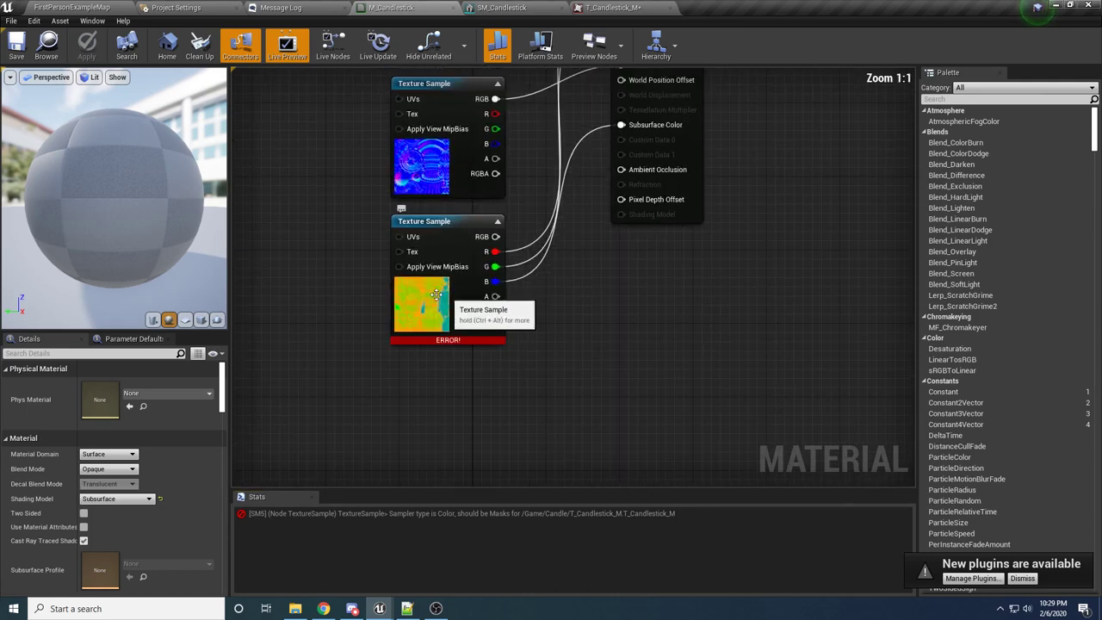
left_click(456, 233)
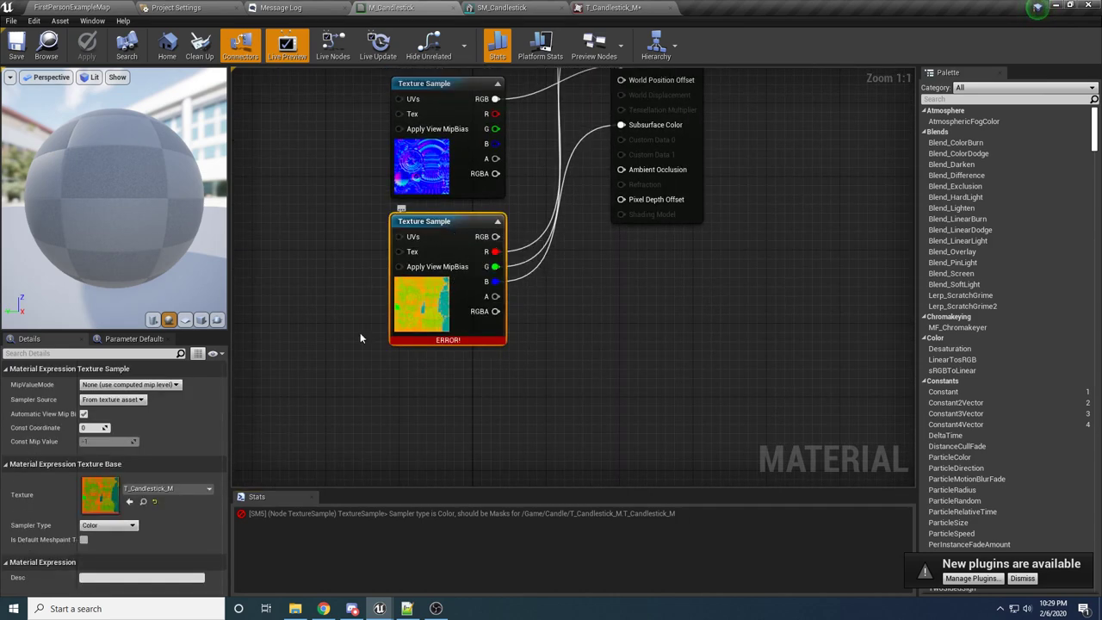
left_click(106, 525)
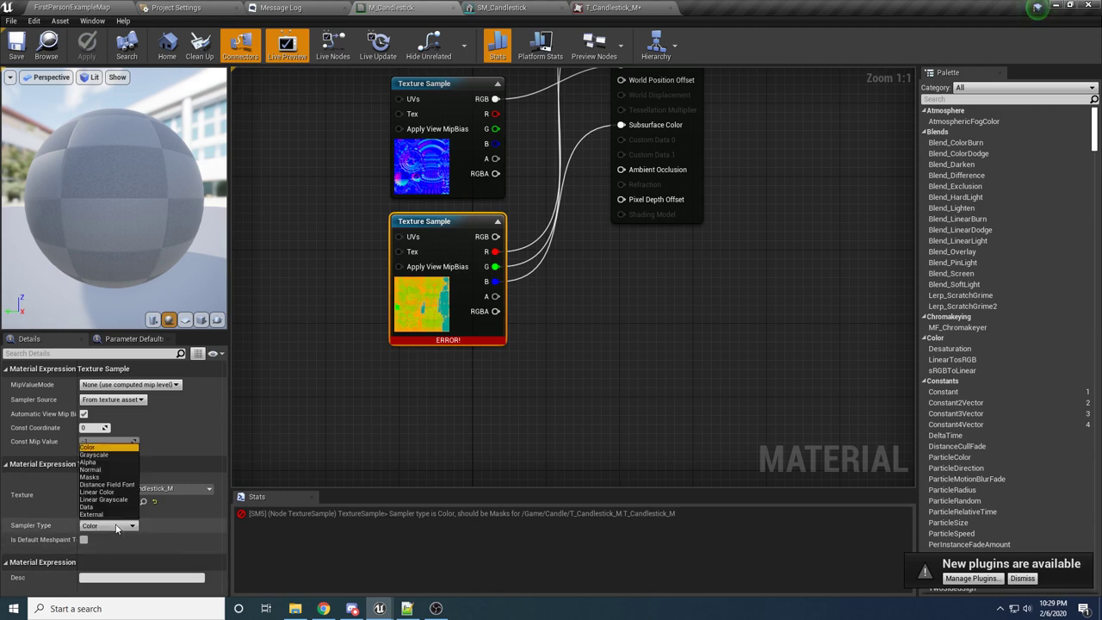
left_click(93, 477)
right_click_drag(337, 362, 332, 354)
scroll(331, 354, "down", 2)
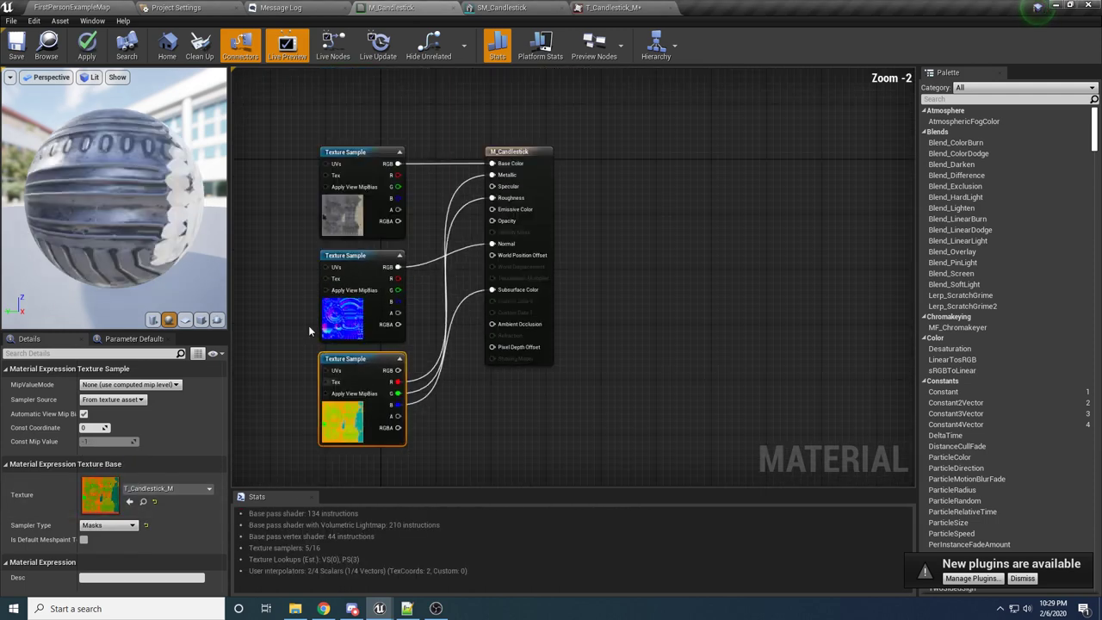
left_click(86, 44)
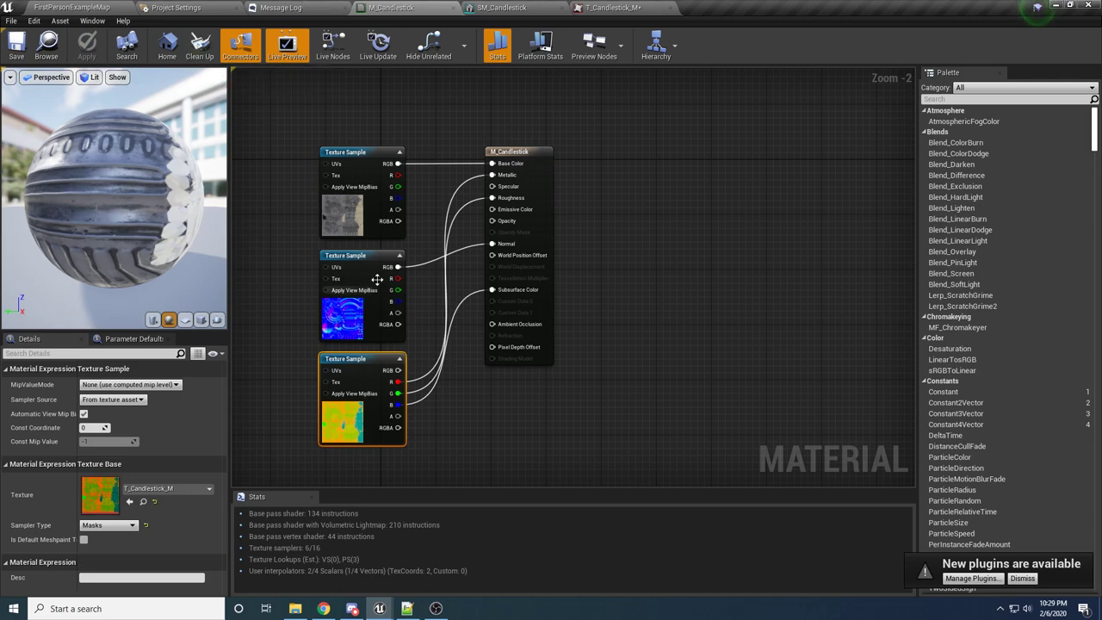
left_click(344, 274)
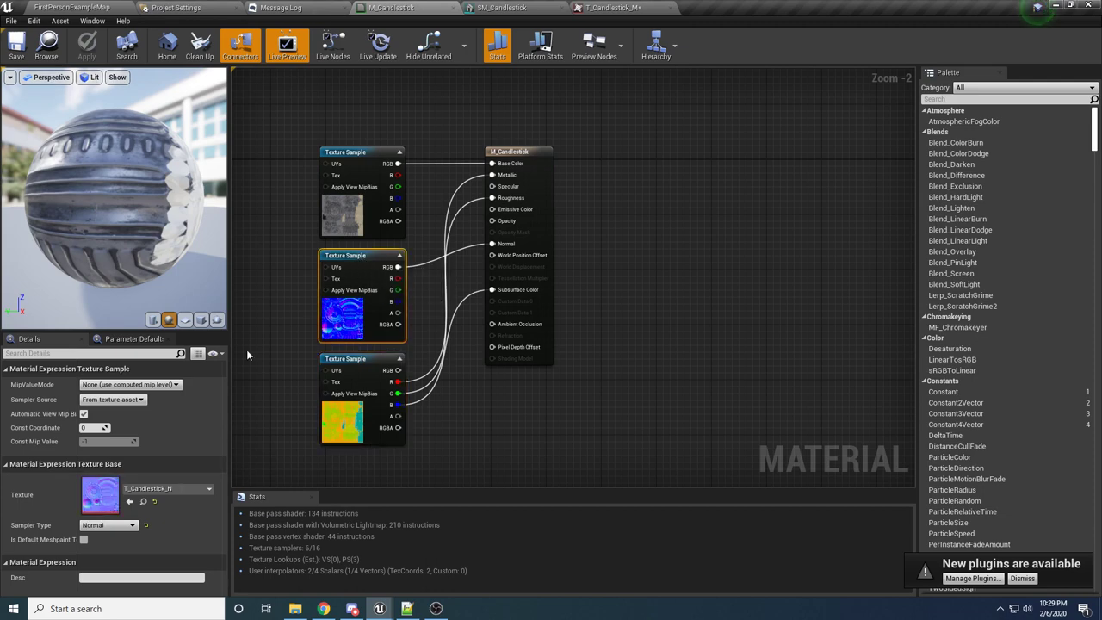
Return to the FirstPersonExampleMap level and create an Actor Blueprint named BP_Actor in the Candle folder
left_click(280, 7)
left_click(176, 7)
left_click(71, 7)
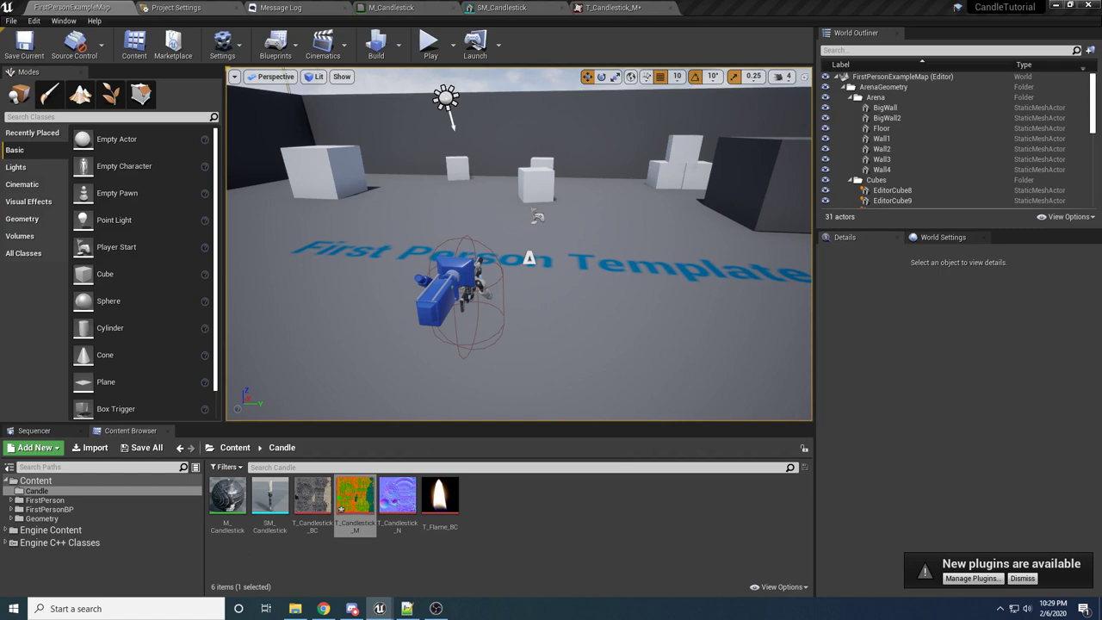
left_click(637, 522)
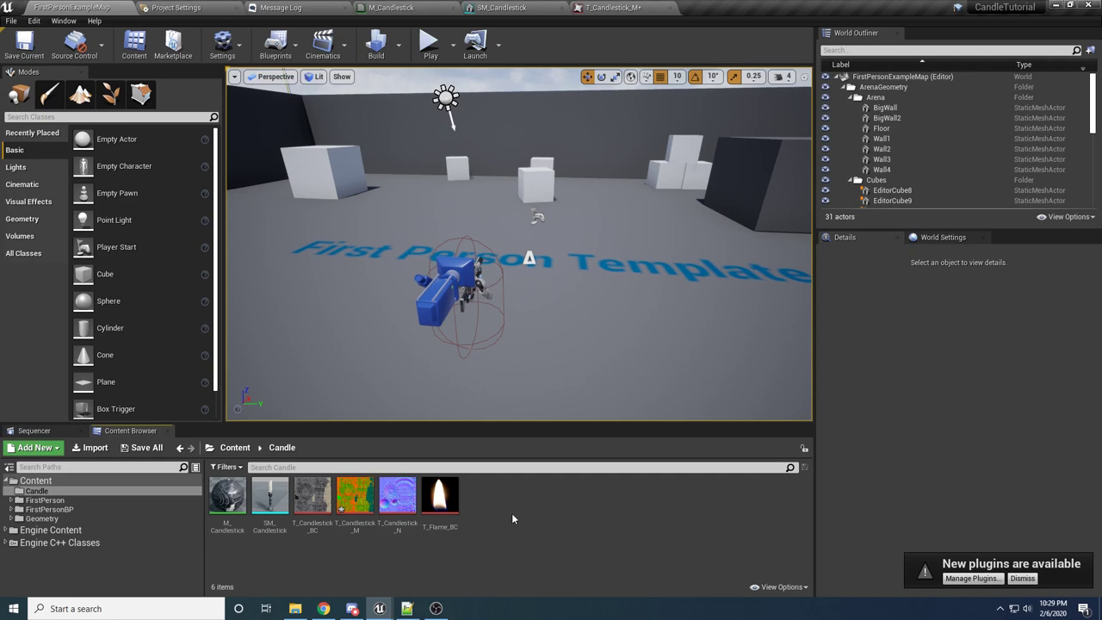
right_click(488, 497)
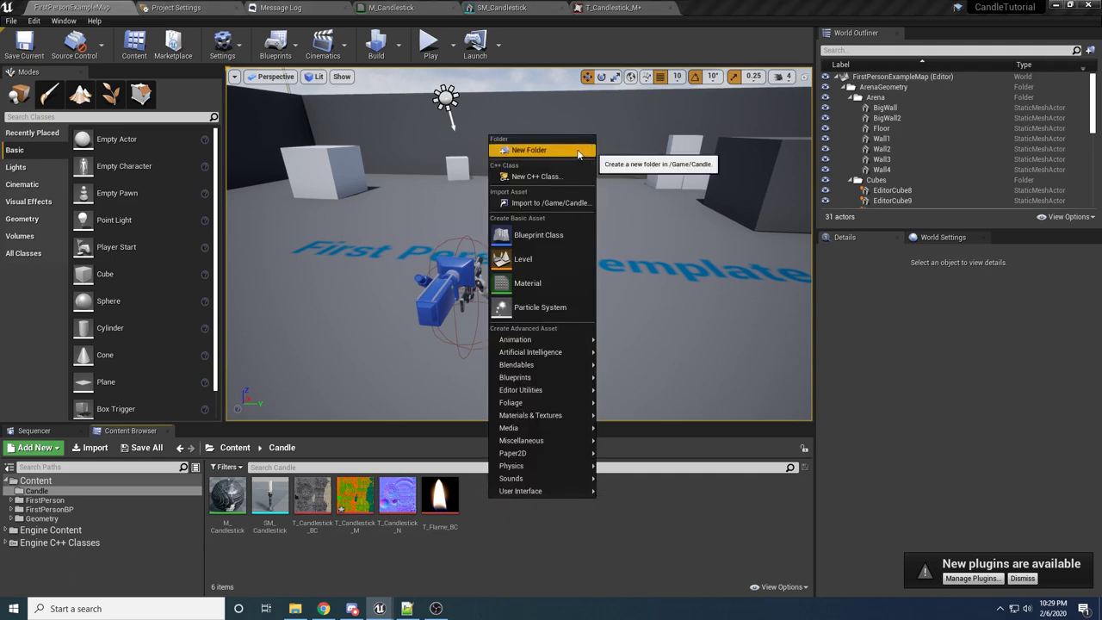
left_click(538, 234)
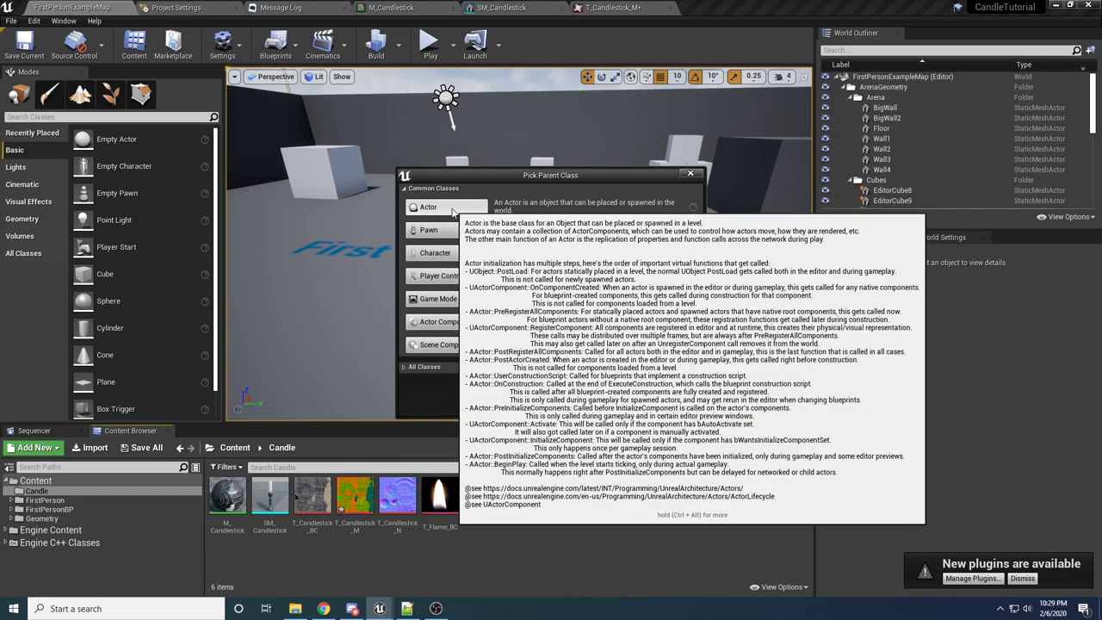
left_click(453, 212)
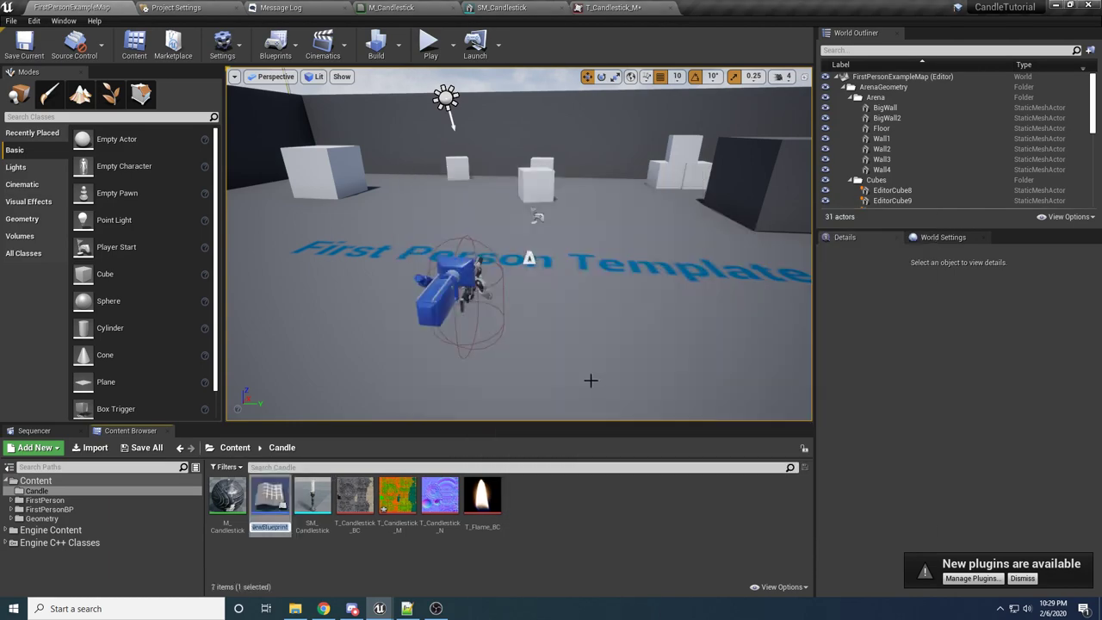
type("BP_Actor")
key("Return")
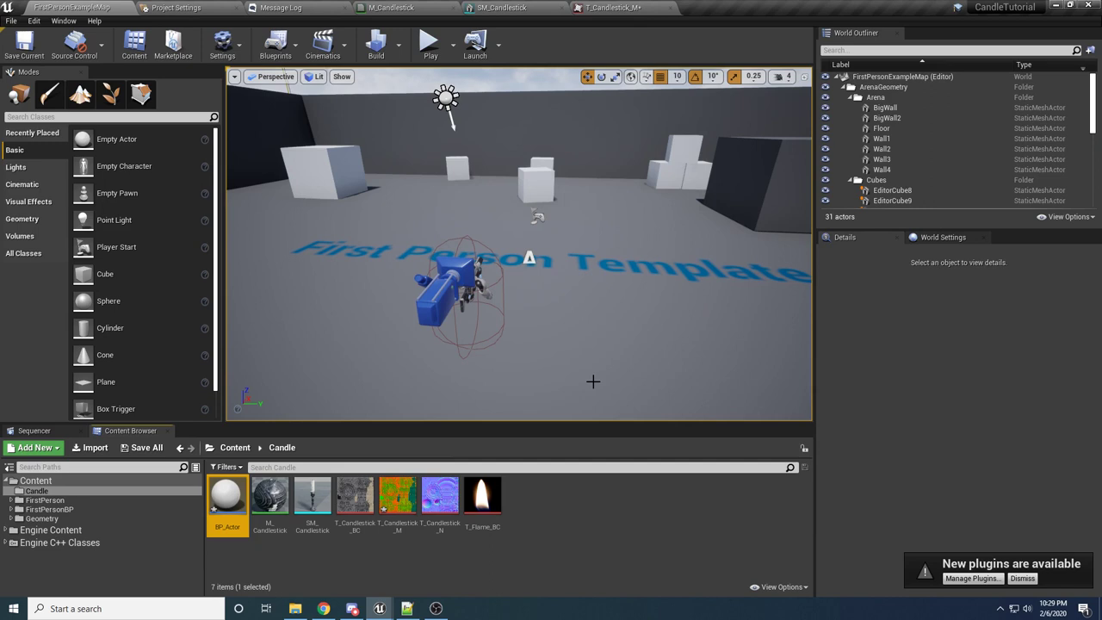
Open BP_Actor and add a Static Mesh component that uses the SM_Candlestick mesh
double_click(222, 501)
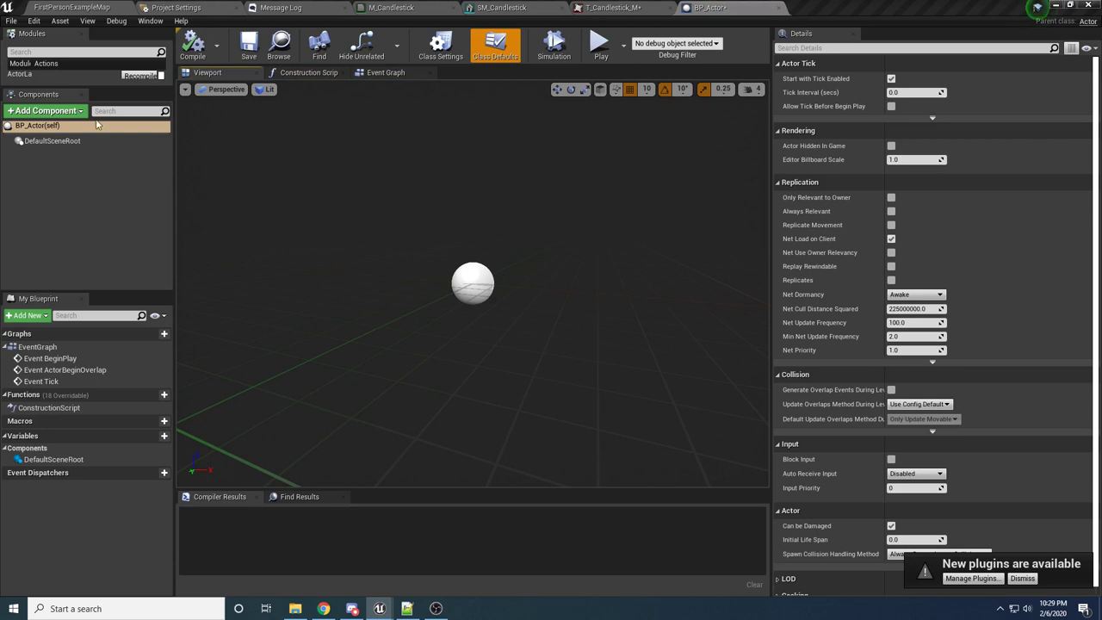
left_click(42, 114)
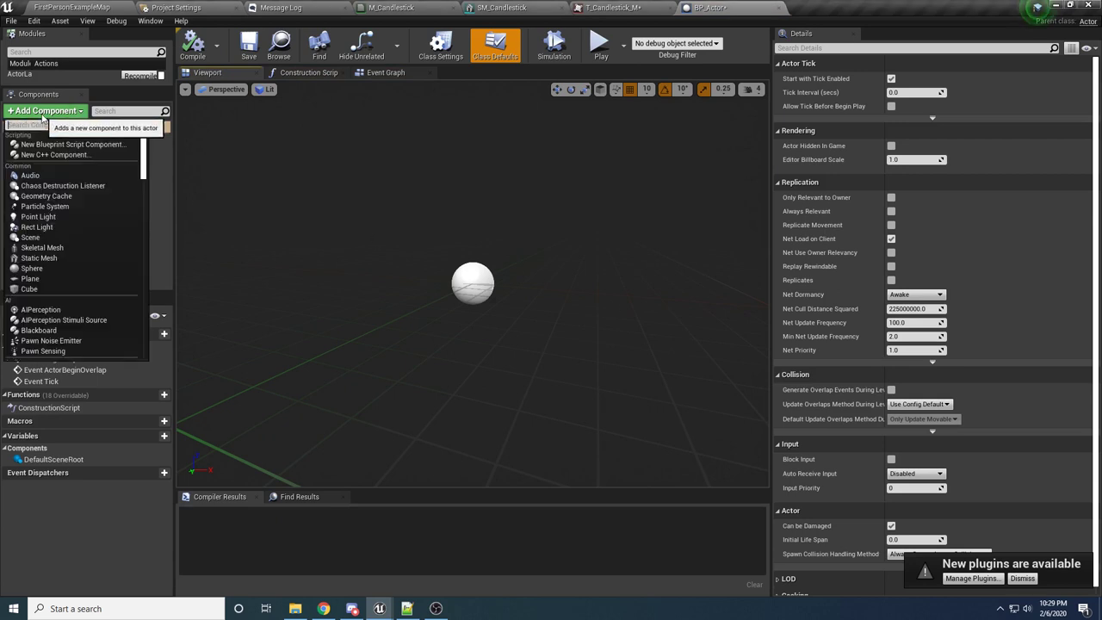
type("stat")
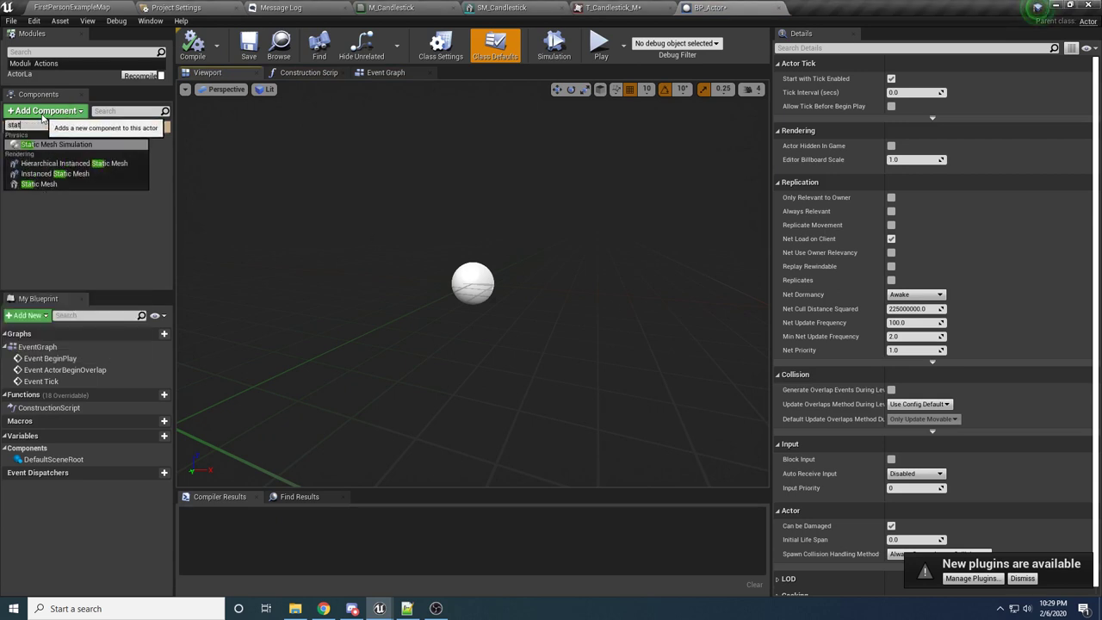
left_click(39, 183)
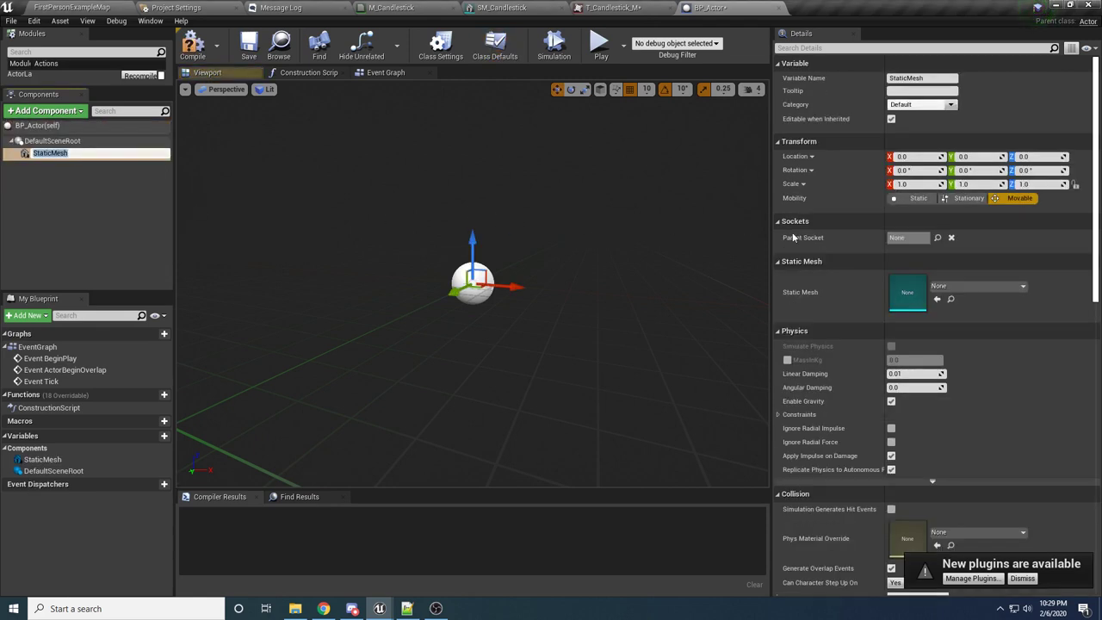
left_click(957, 287)
type("candle")
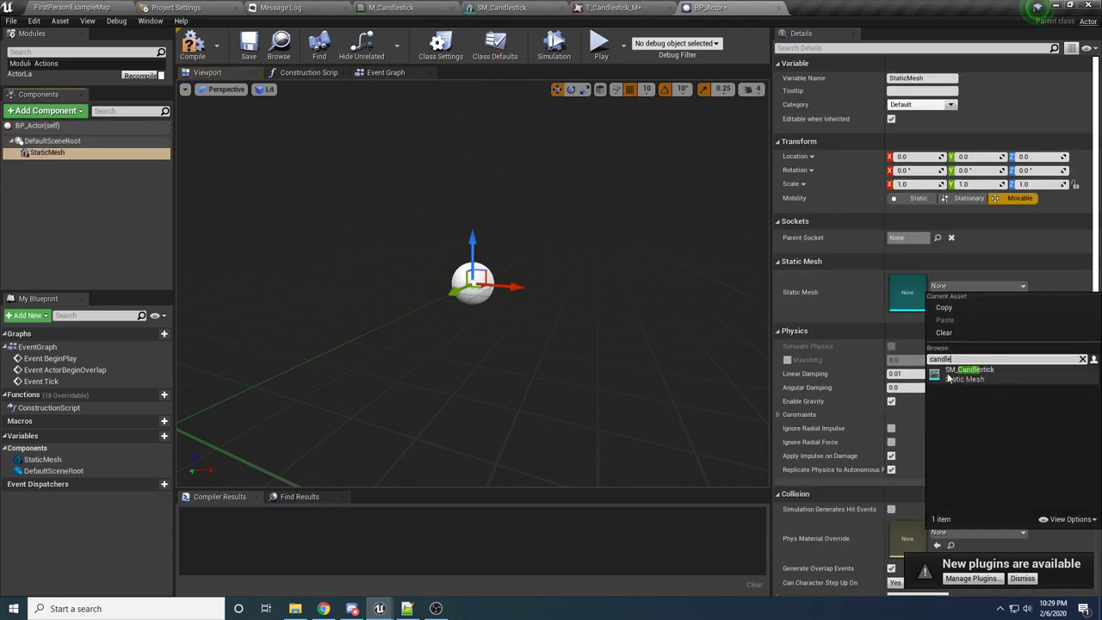
left_click(952, 375)
mouse_move(549, 241)
right_mouse_down()
mouse_move(575, 232)
mouse_move(549, 241)
right_mouse_up()
key("w")
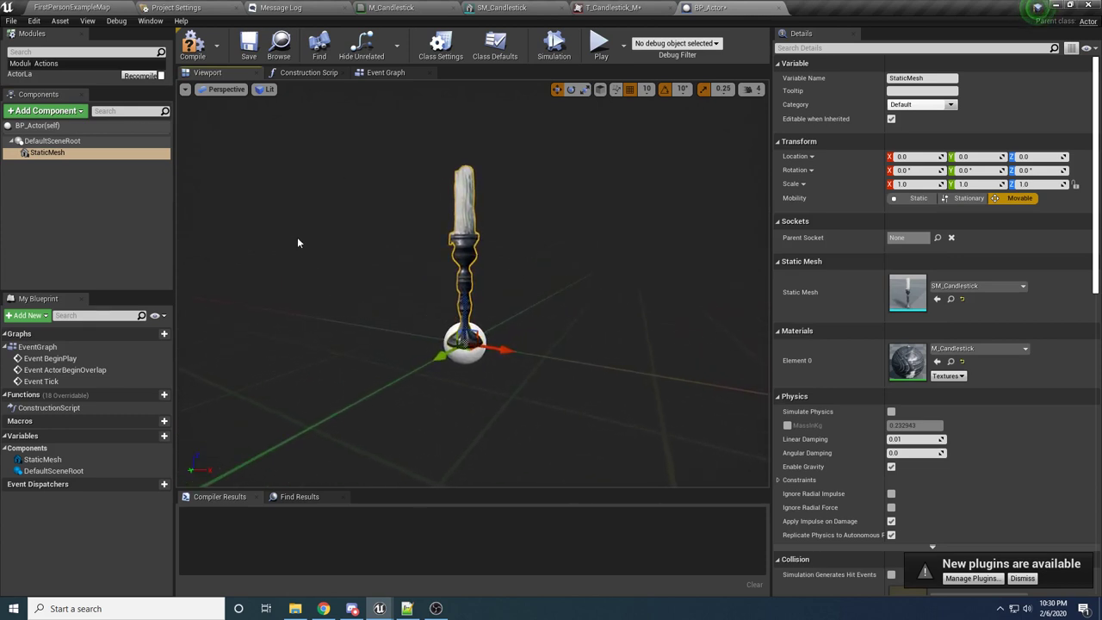
Add a Particle System component under the candlestick's static mesh, keeping its default name
left_click(63, 113)
type("part")
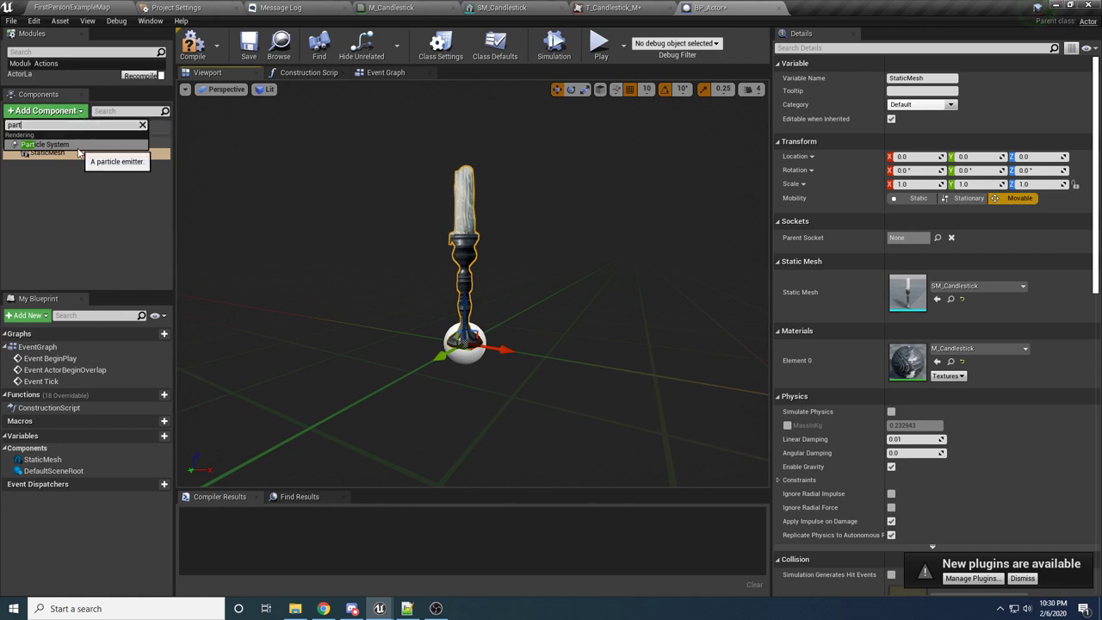
left_click(77, 145)
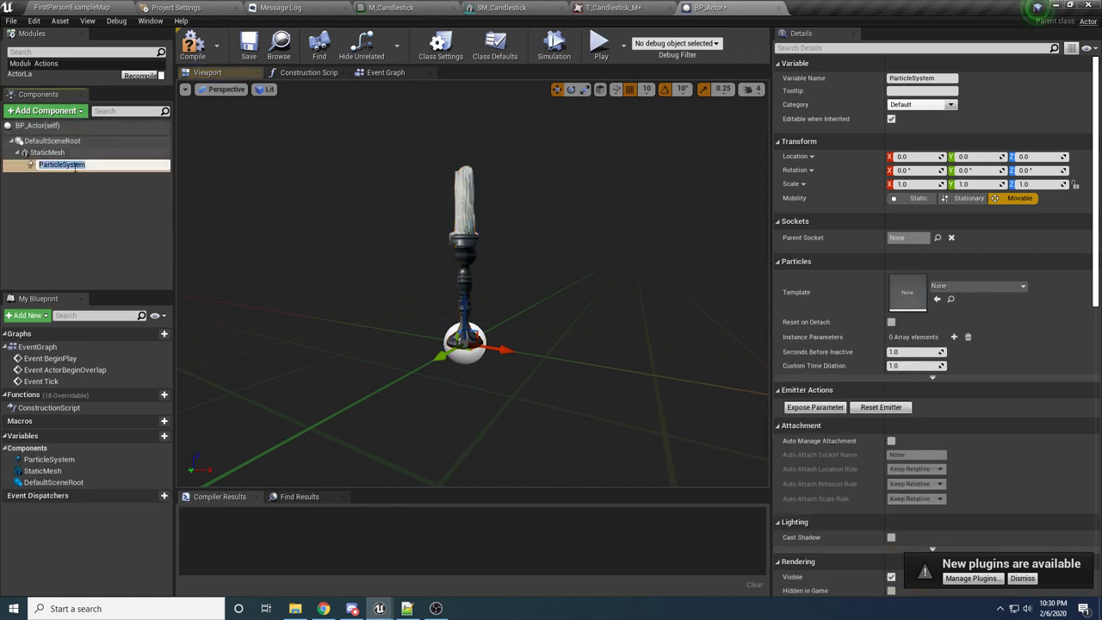
left_click(68, 174)
left_click(54, 165)
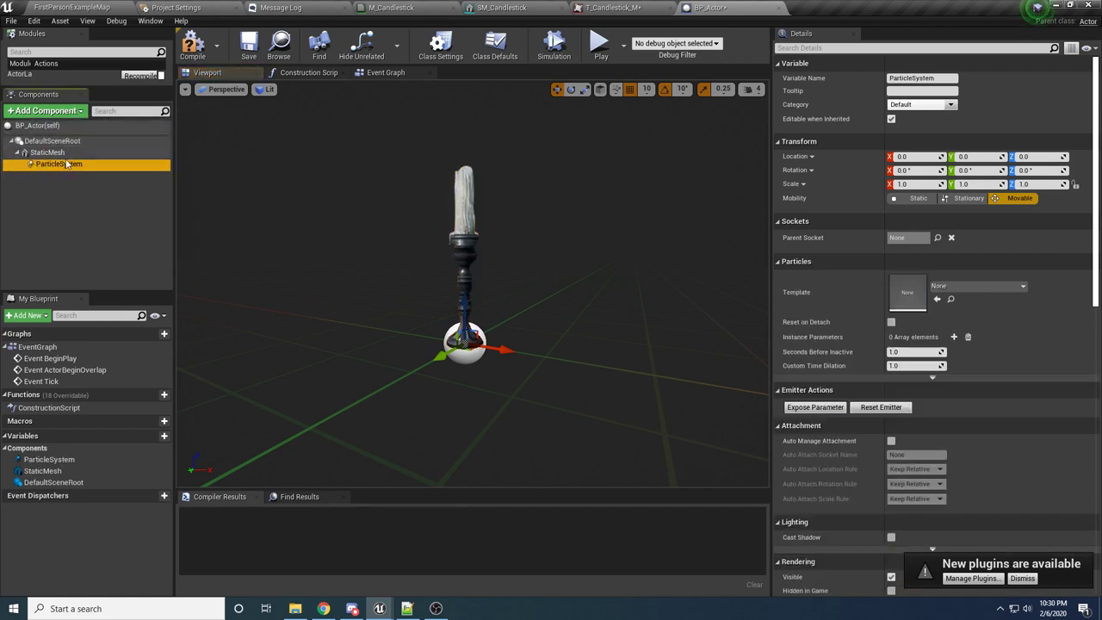
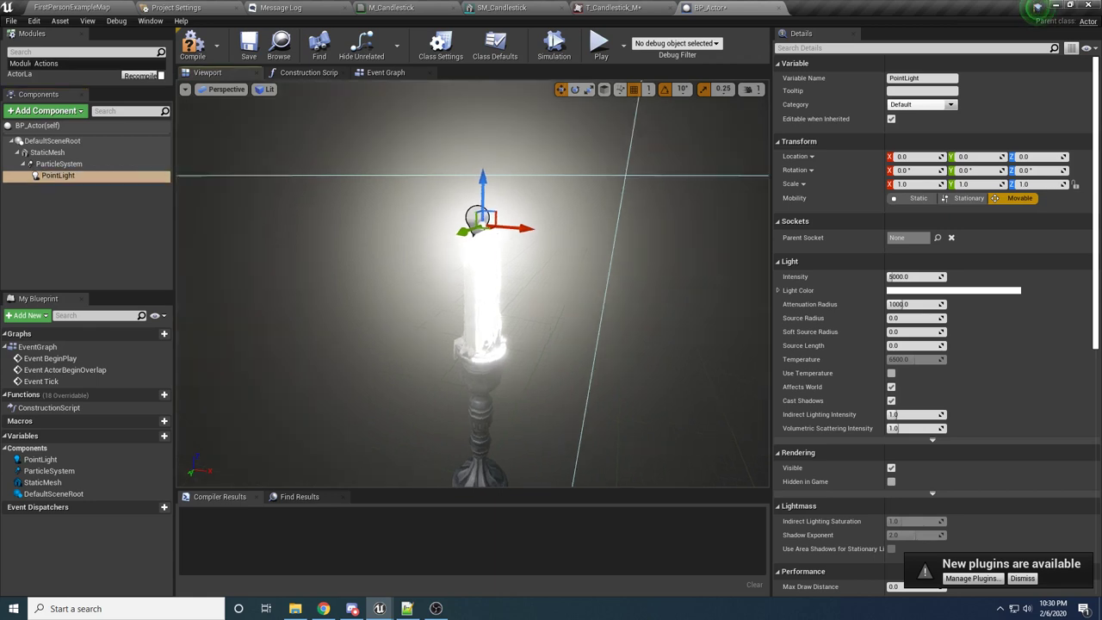
Move the PointLight component out of ParticleSystem and attach it directly to DefaultSceneRoot
key("s")
left_click(60, 175)
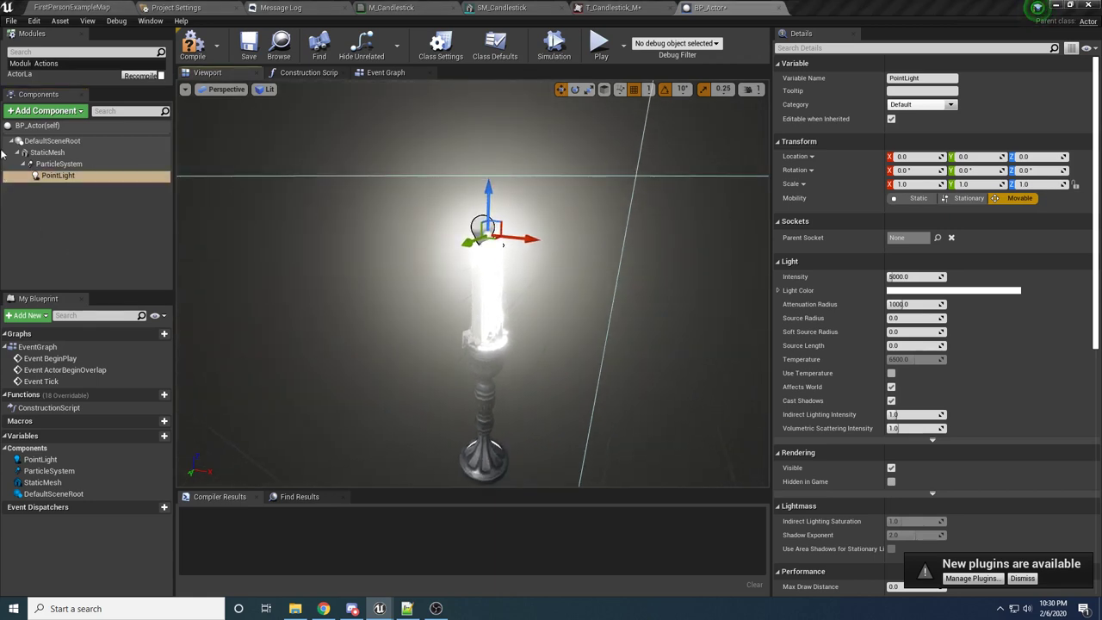
left_click_drag(52, 176, 37, 145)
left_click(67, 160)
right_click_drag(327, 220, 499, 237)
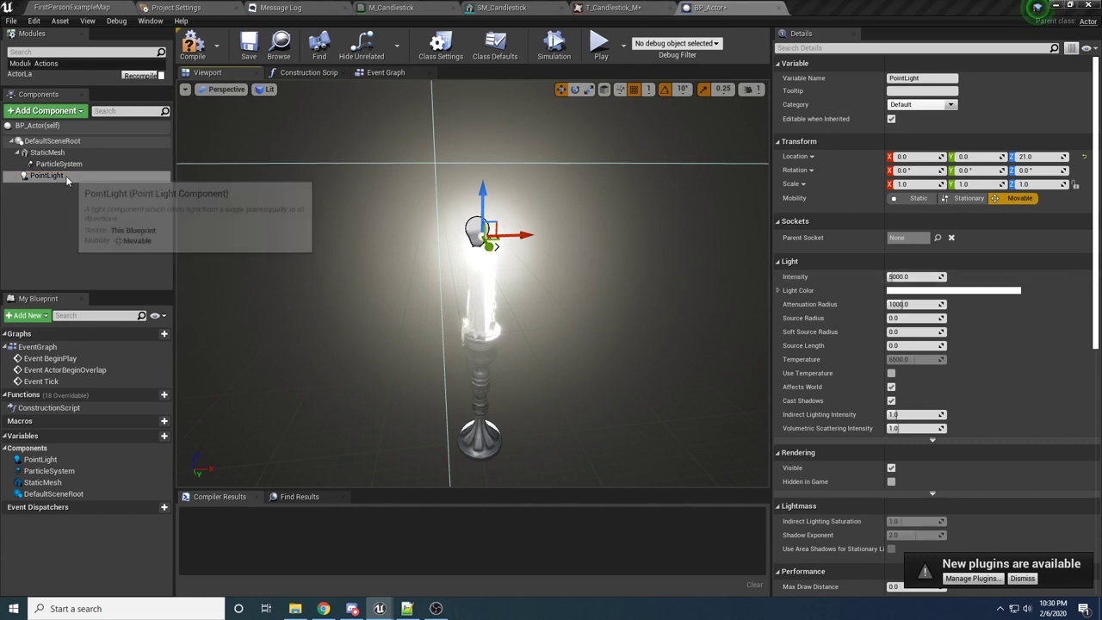
Set the point light's Intensity to 300
left_click(900, 276)
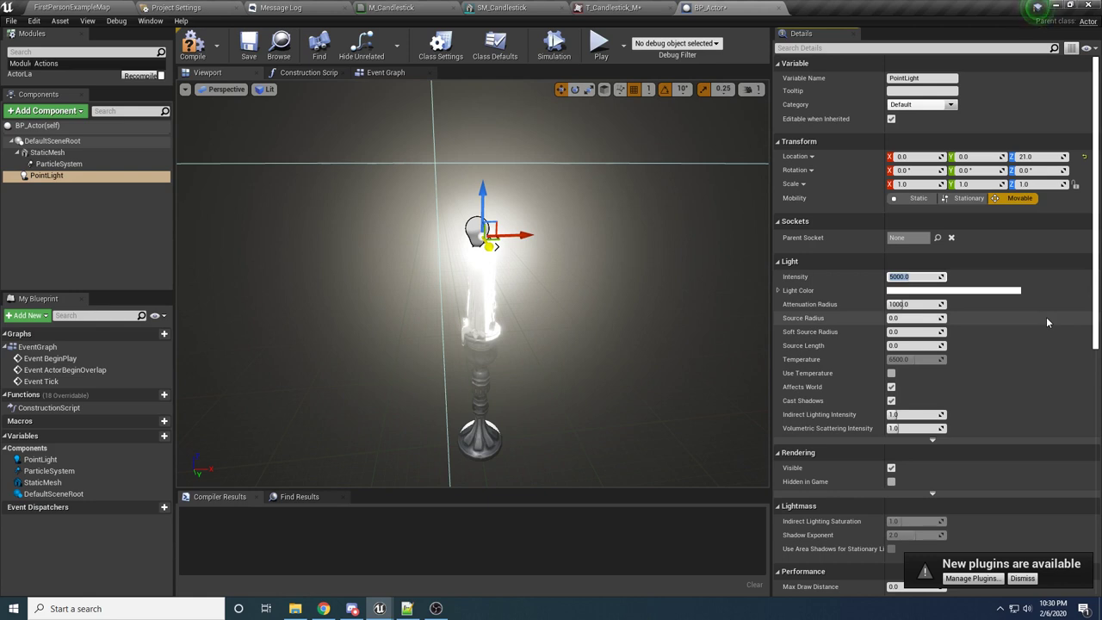
type("300")
key("Return")
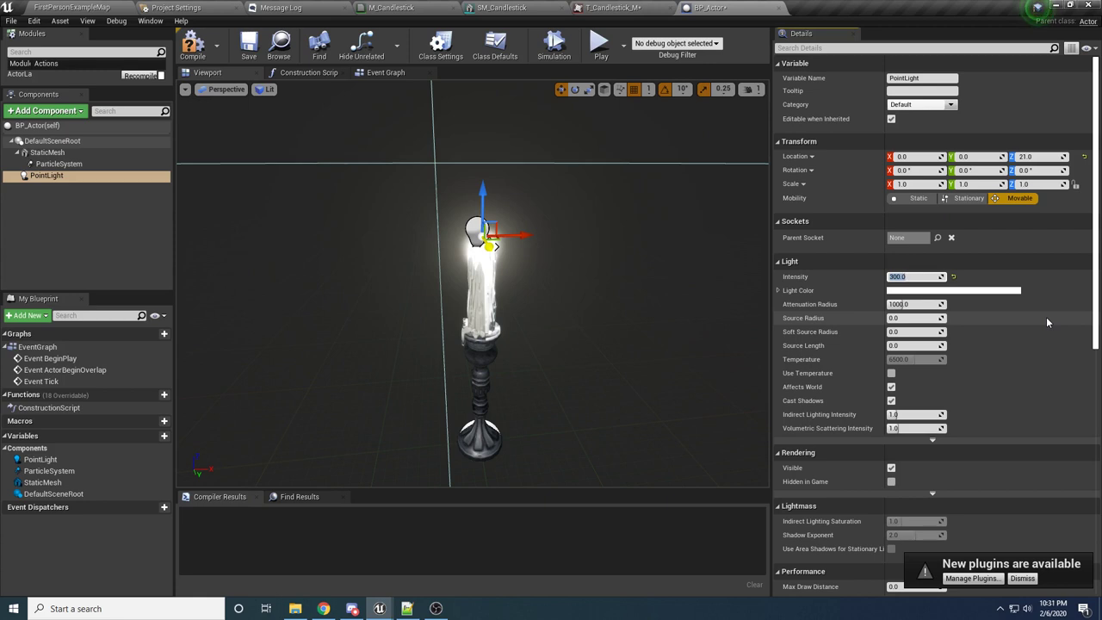
Set the point light's Light Color to a pale warm yellow, about R 1.0, G 0.93, B 0.70
left_click(978, 294)
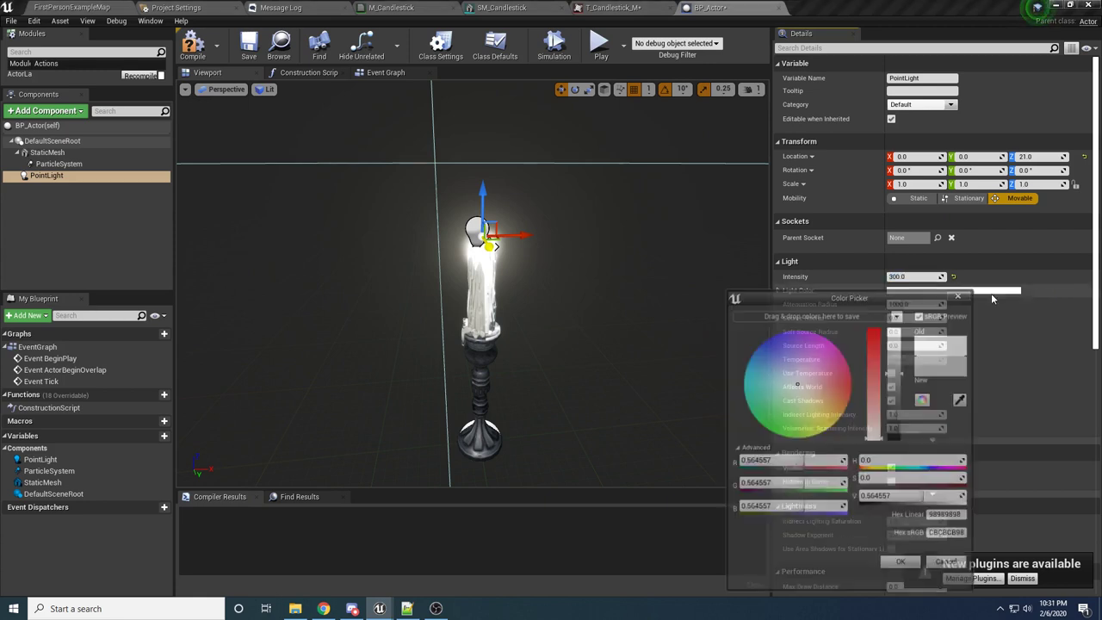
left_click_drag(799, 392, 806, 395)
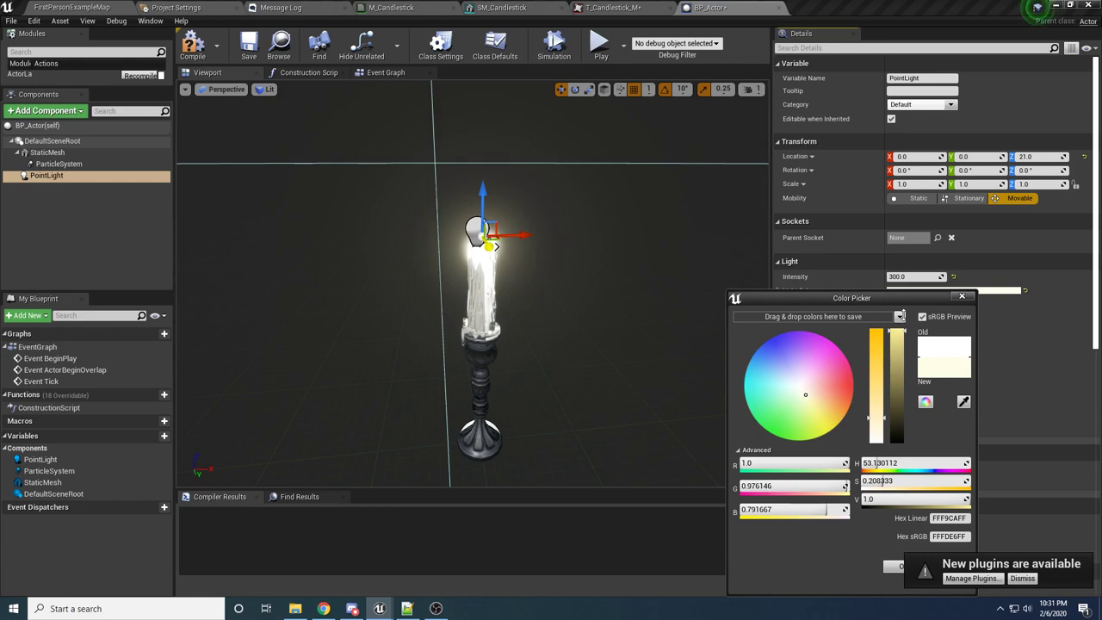
left_click_drag(870, 298, 883, 157)
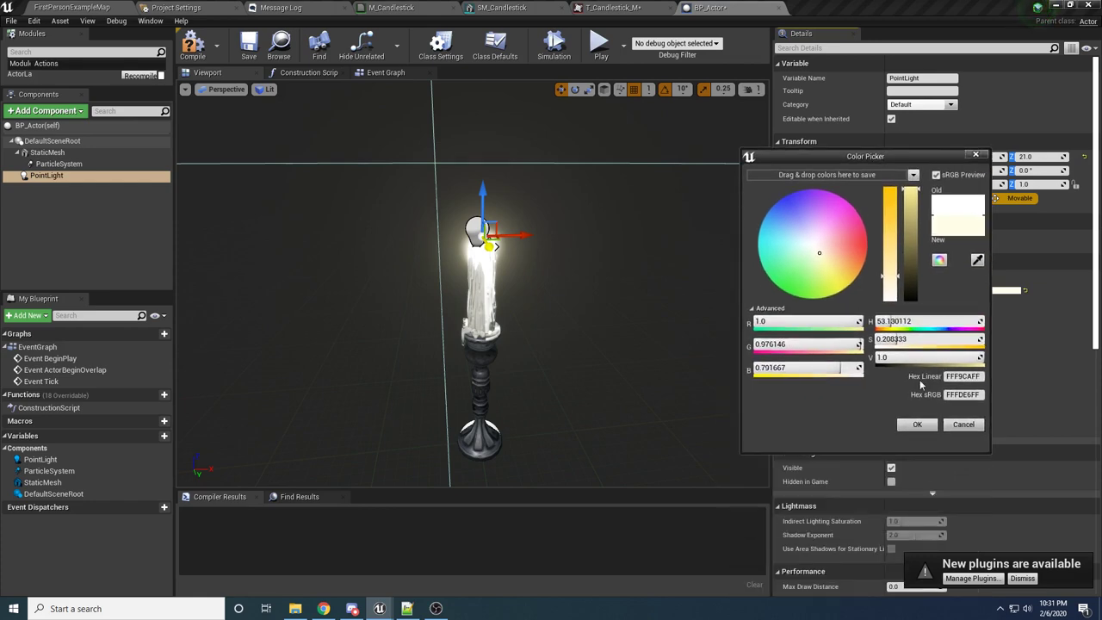
left_click(918, 426)
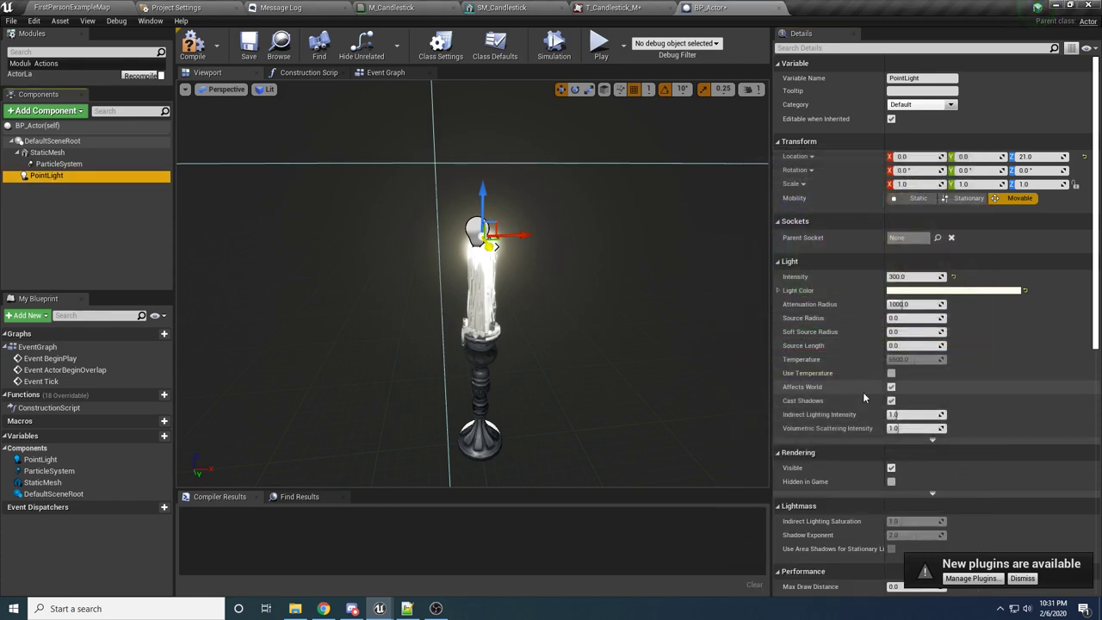
left_click(918, 291)
left_click(749, 398)
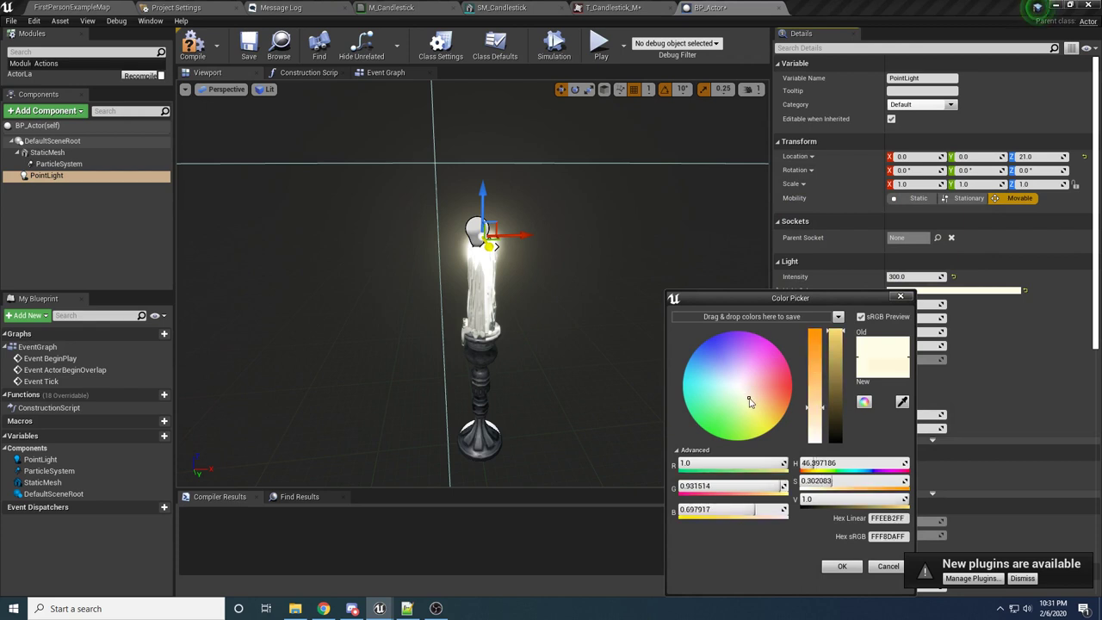
left_click(842, 566)
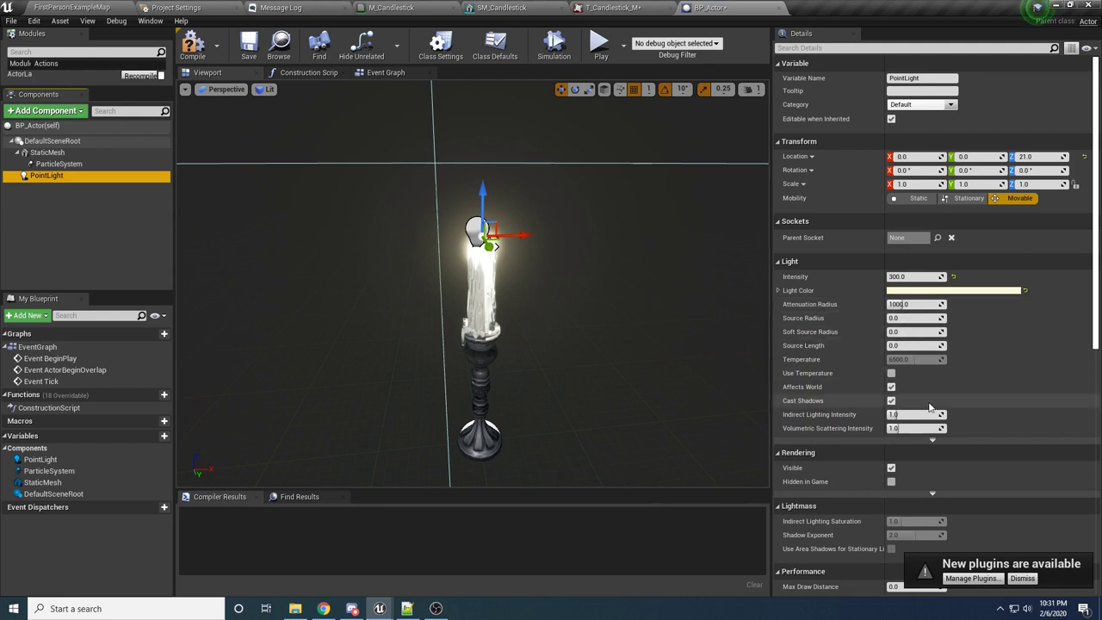
Set the point light's Attenuation Radius to 100
right_click_drag(519, 203, 522, 192)
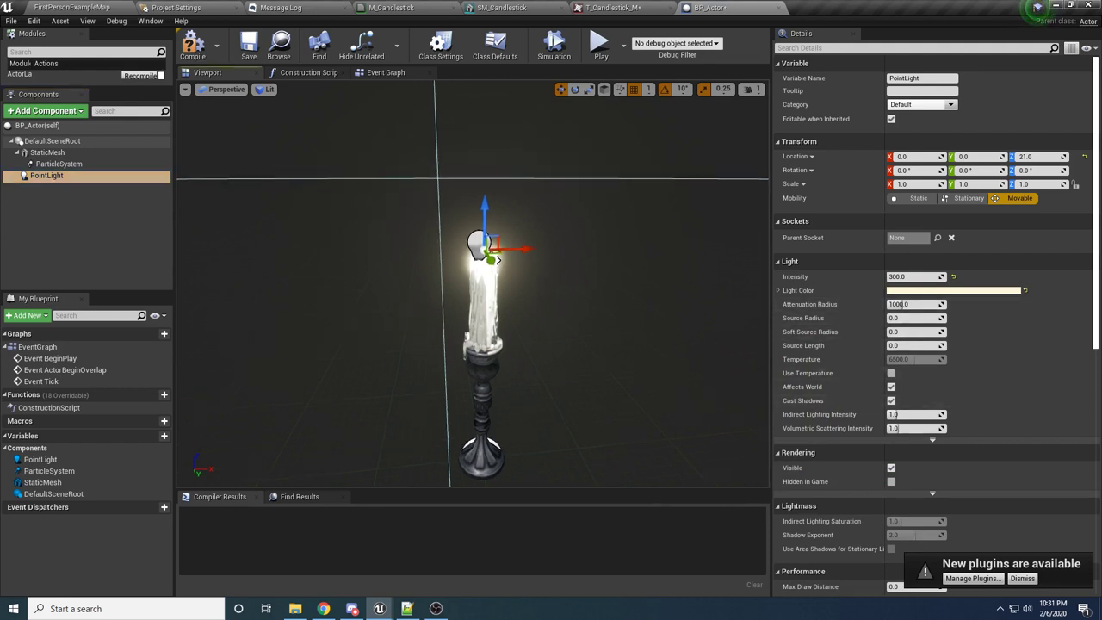
left_click(932, 301)
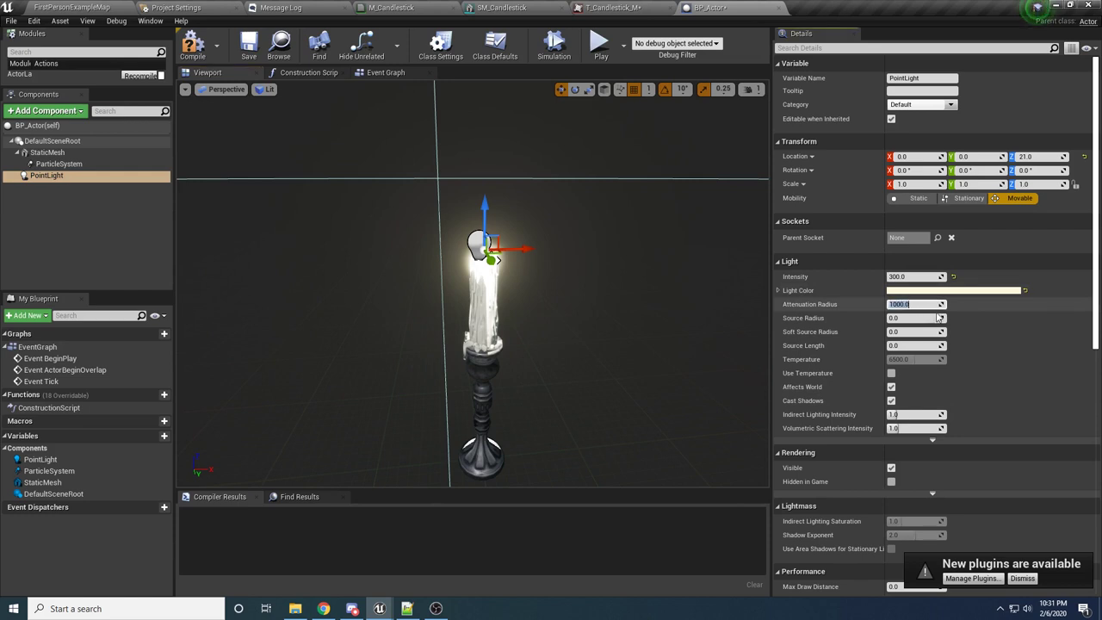
type("100")
key("Return")
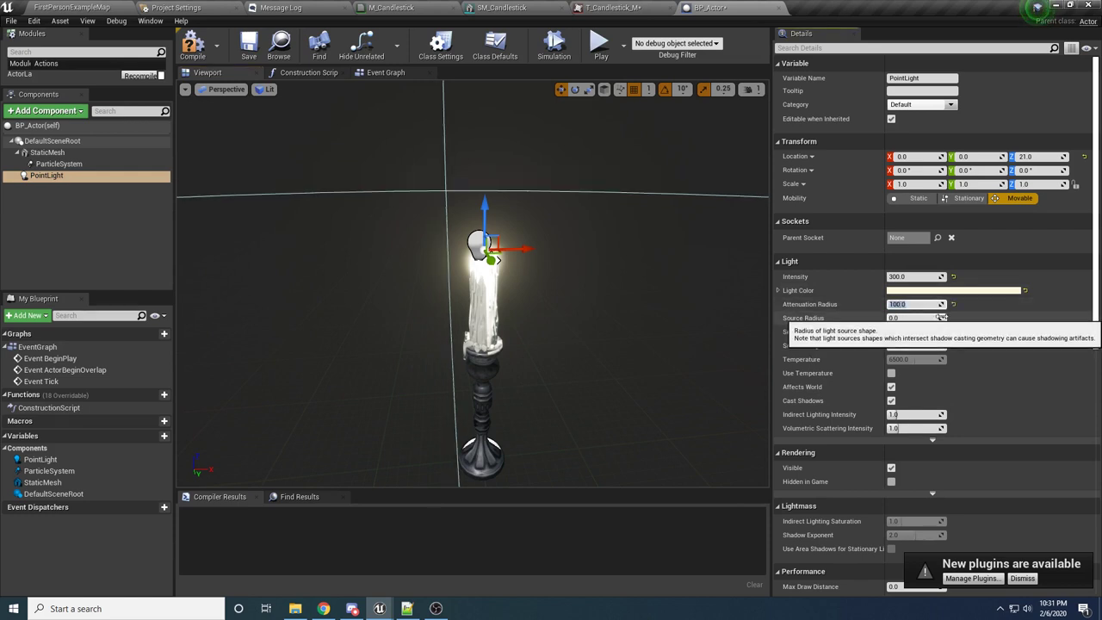
Raise the PointLight component above the candle to a Z location of 24
scroll(472, 257, "down", 10)
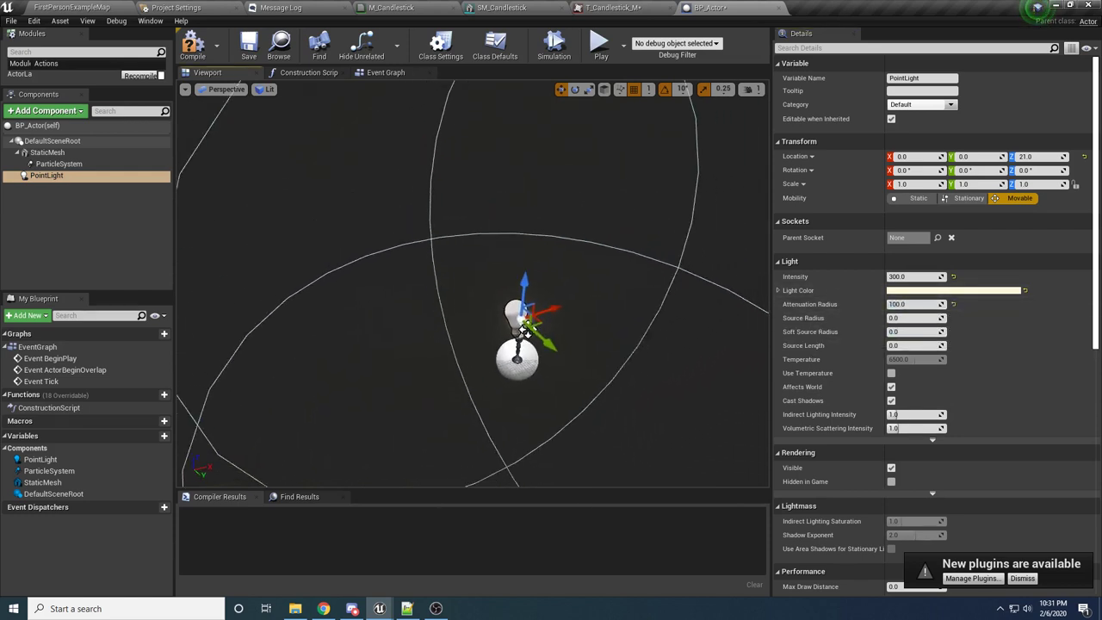
scroll(483, 323, "up", 10)
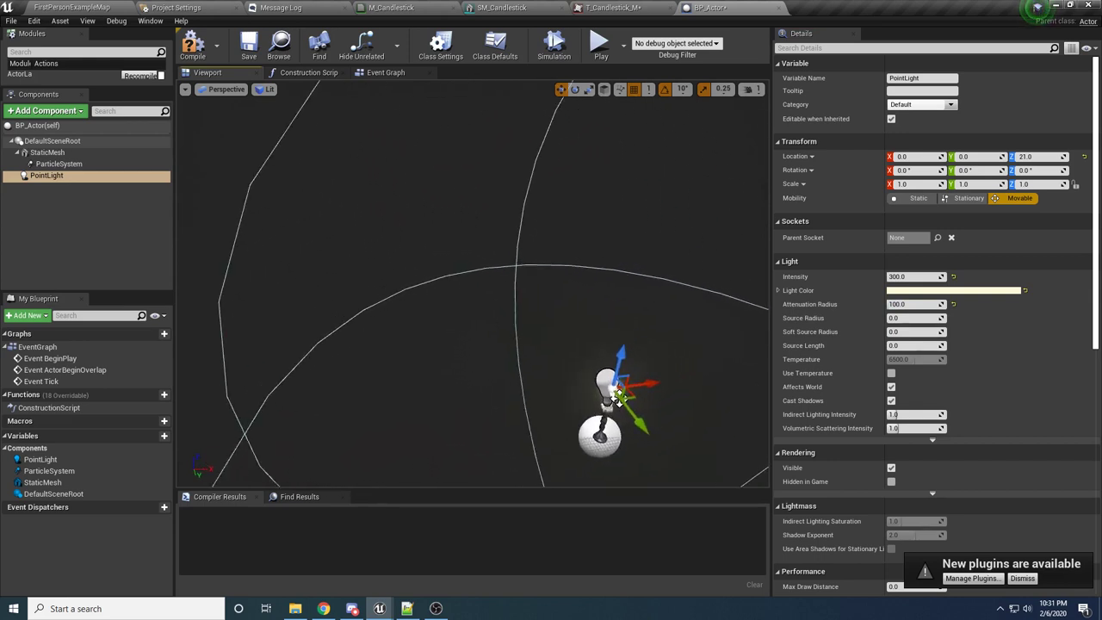
right_click_drag(619, 397, 590, 306)
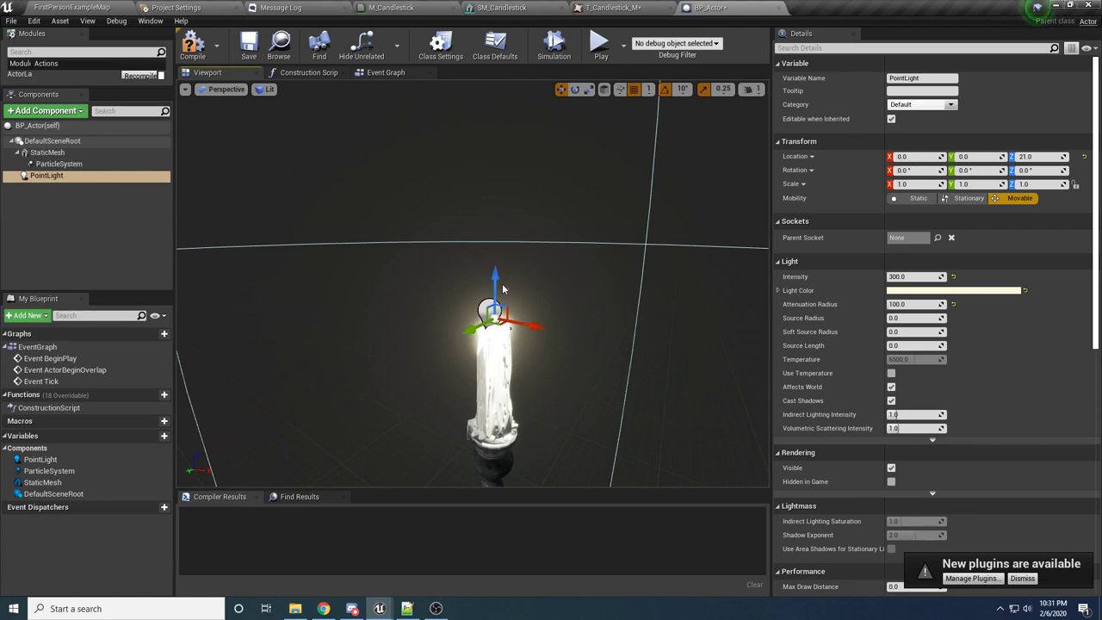
left_click_drag(495, 274, 491, 227)
mouse_move(502, 280)
right_mouse_down()
mouse_move(423, 270)
mouse_move(502, 278)
right_mouse_up()
left_click_drag(502, 277, 387, 233, "alt")
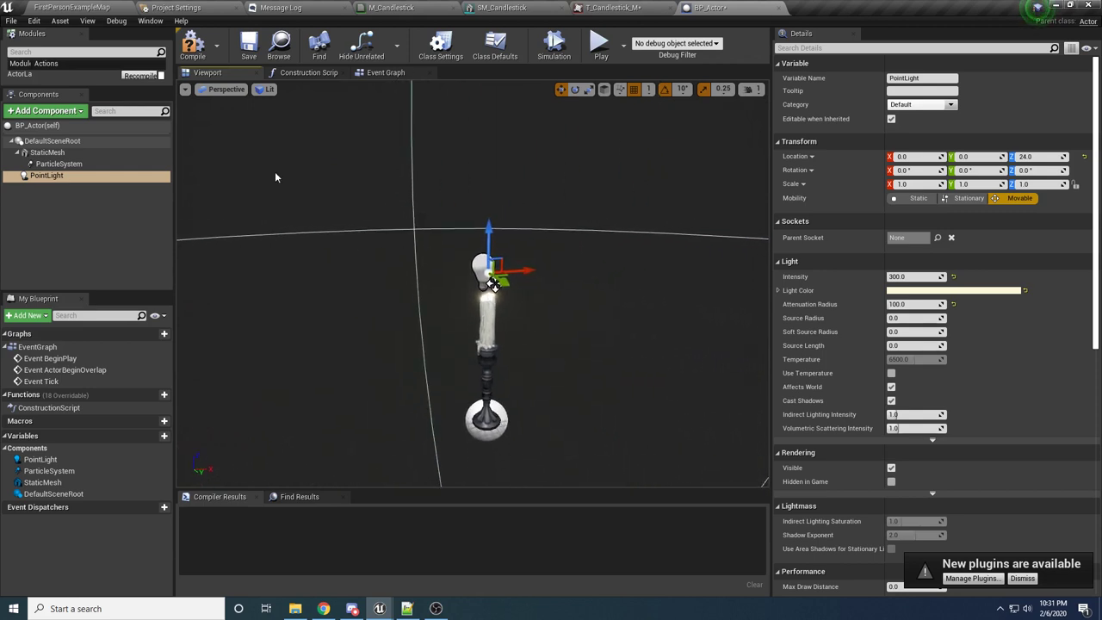
Compile the BP_Actor Blueprint and save all modified assets
left_click(192, 43)
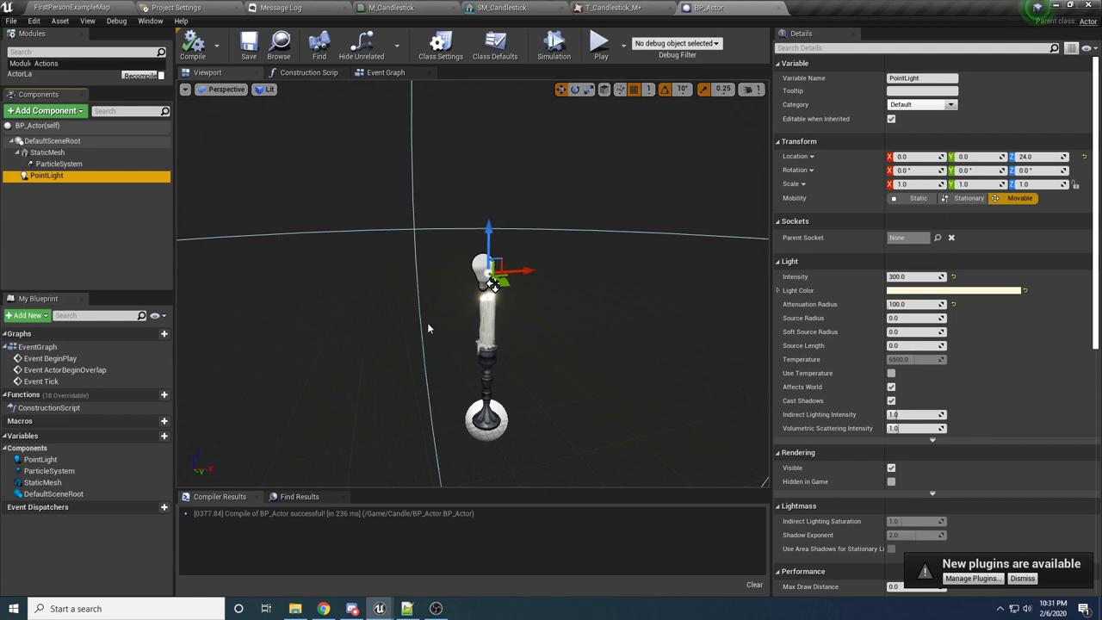
left_click(11, 21)
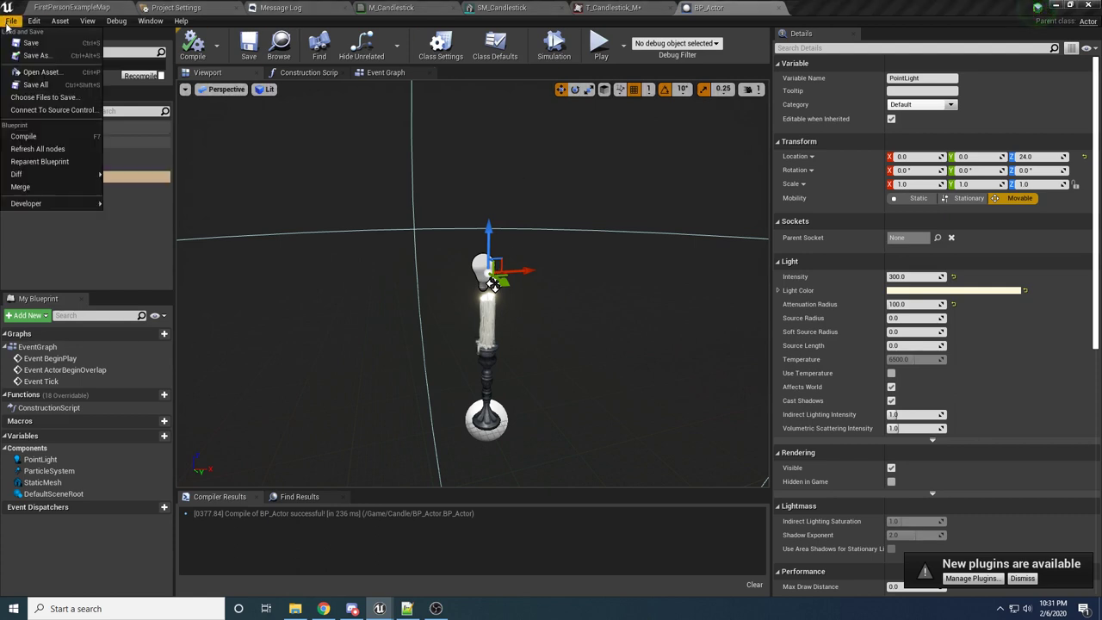
left_click(47, 89)
Create a Particle System asset named PS_Candle in the level editor's Candle content folder
left_click(291, 7)
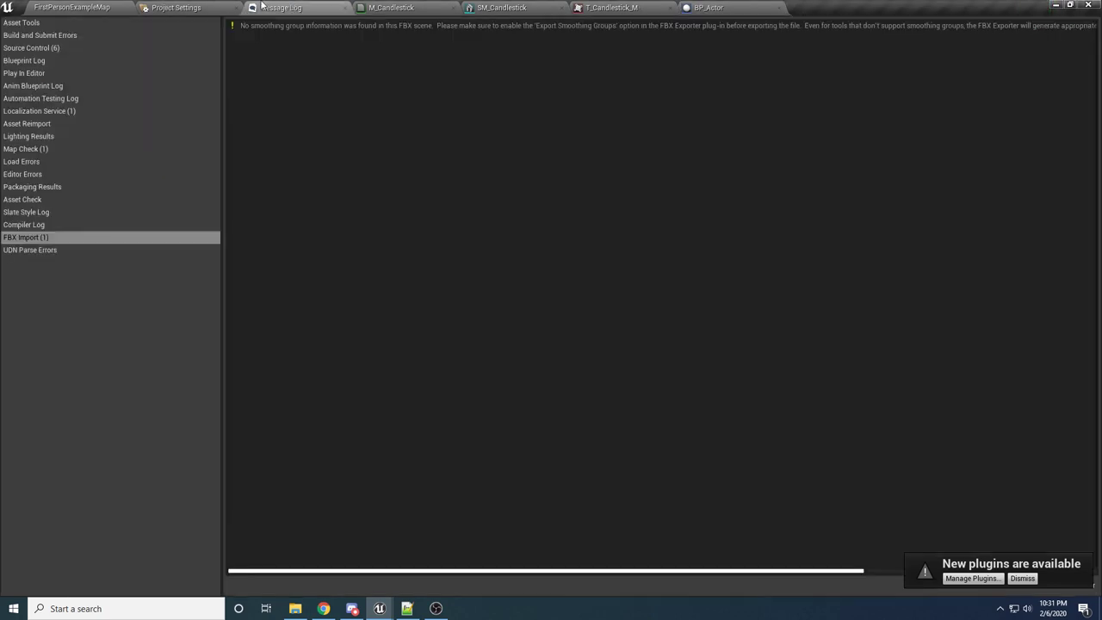
left_click(98, 6)
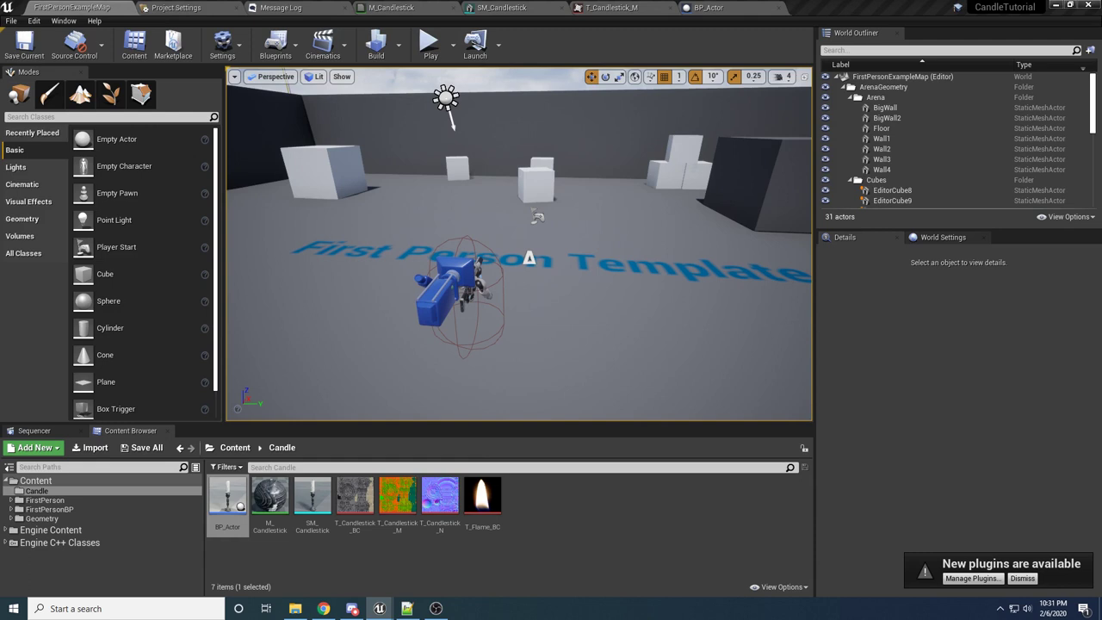
right_click(654, 514)
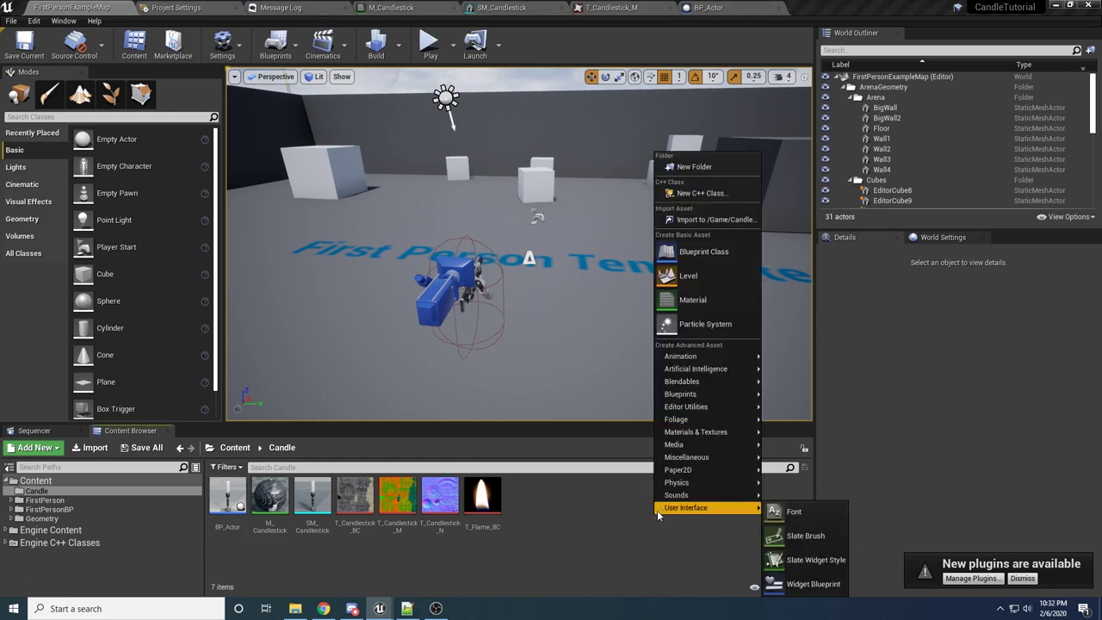
left_click(726, 328)
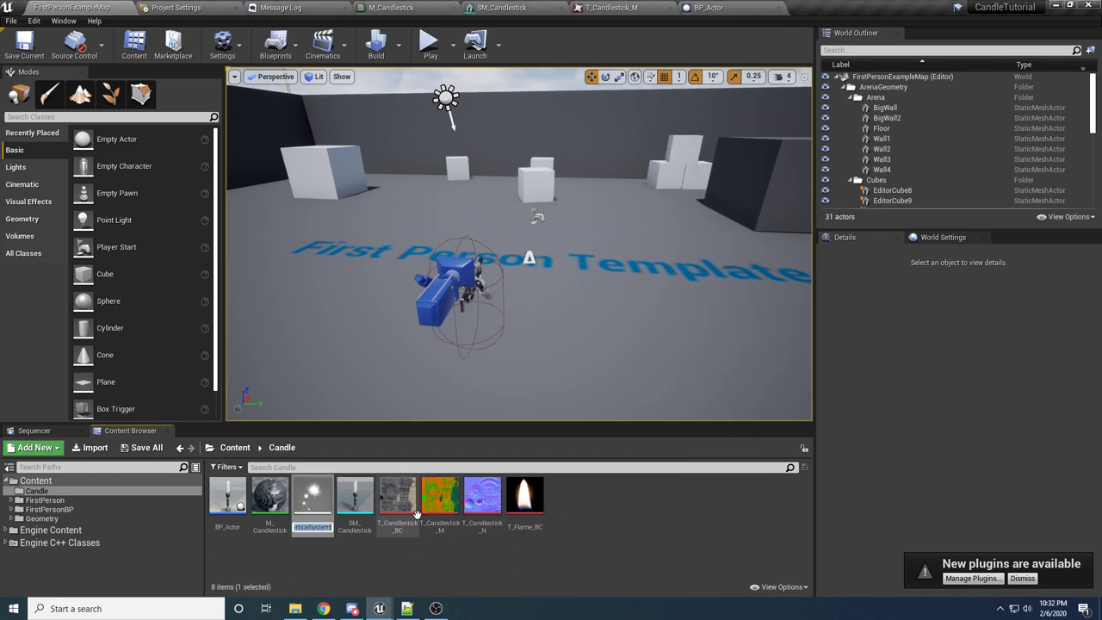
type("PS_Candle")
key("Return")
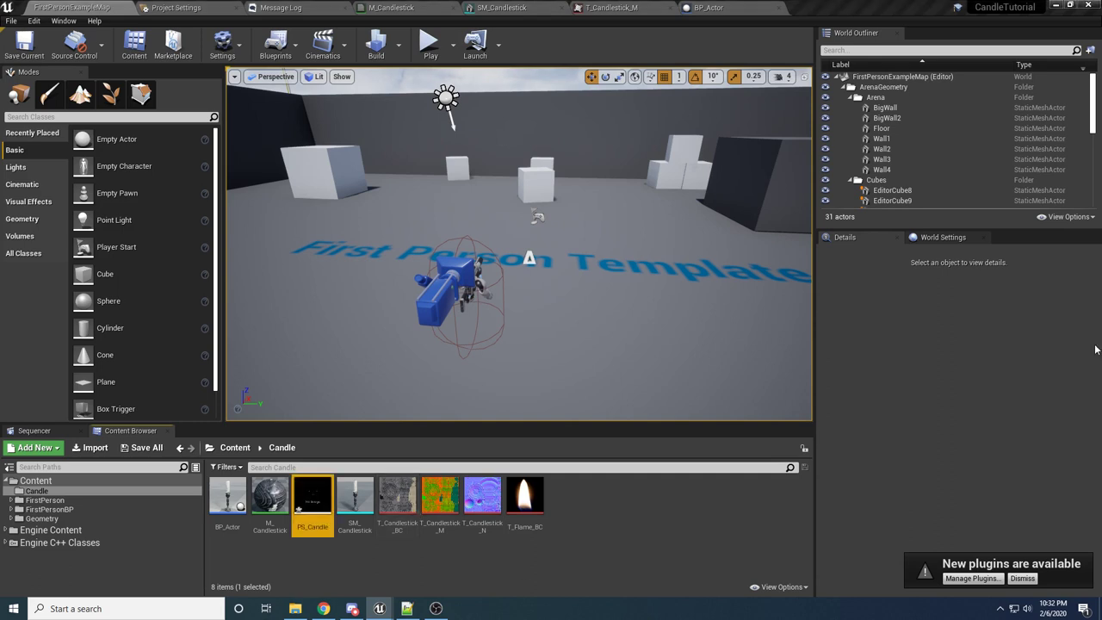
Open PS_Candle for editing and bring up the Required module settings of its default particle emitter
double_click(312, 503)
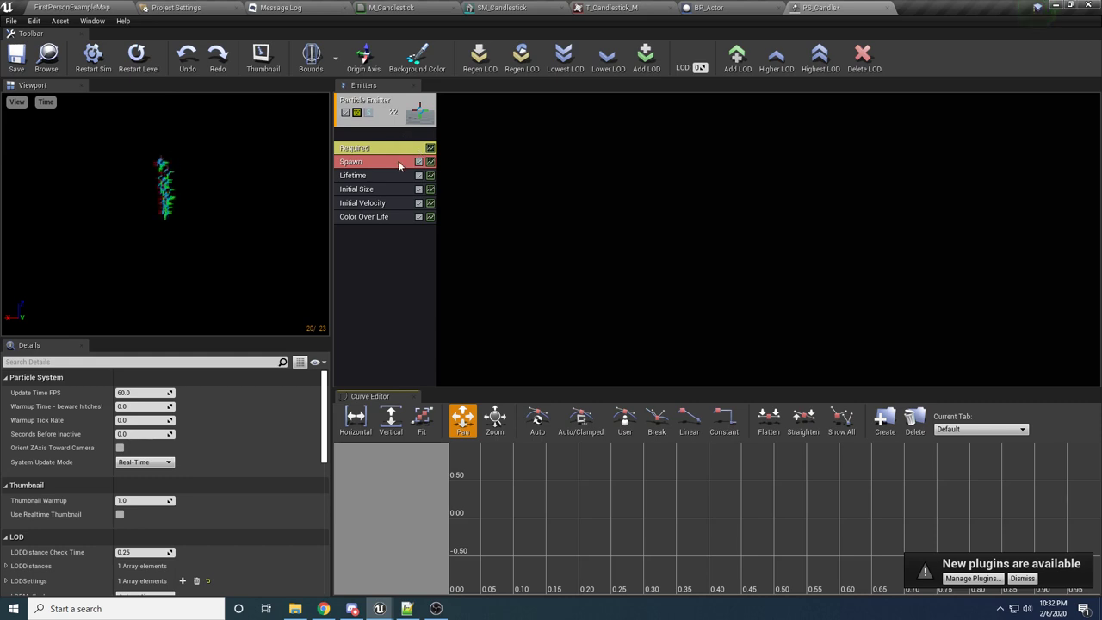
left_click(387, 123)
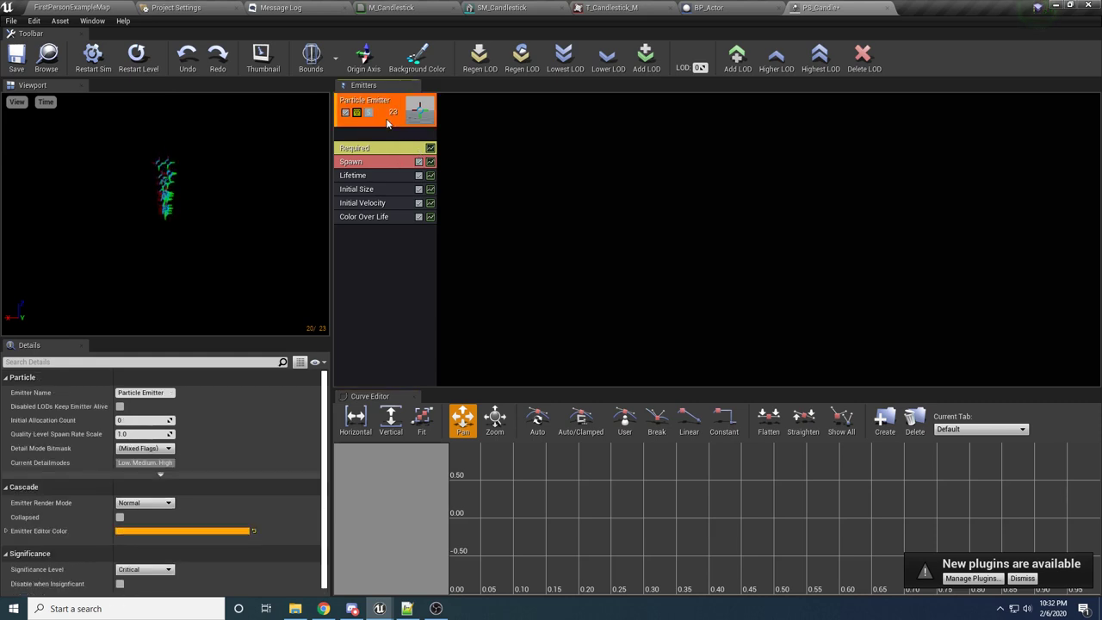
left_click(382, 149)
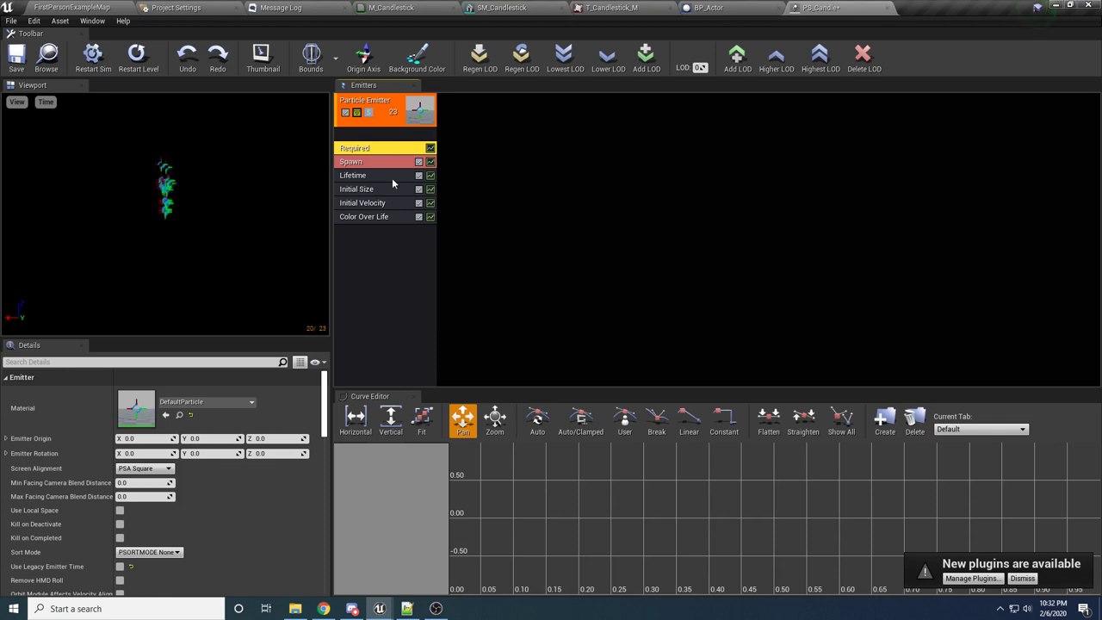
right_click(508, 181)
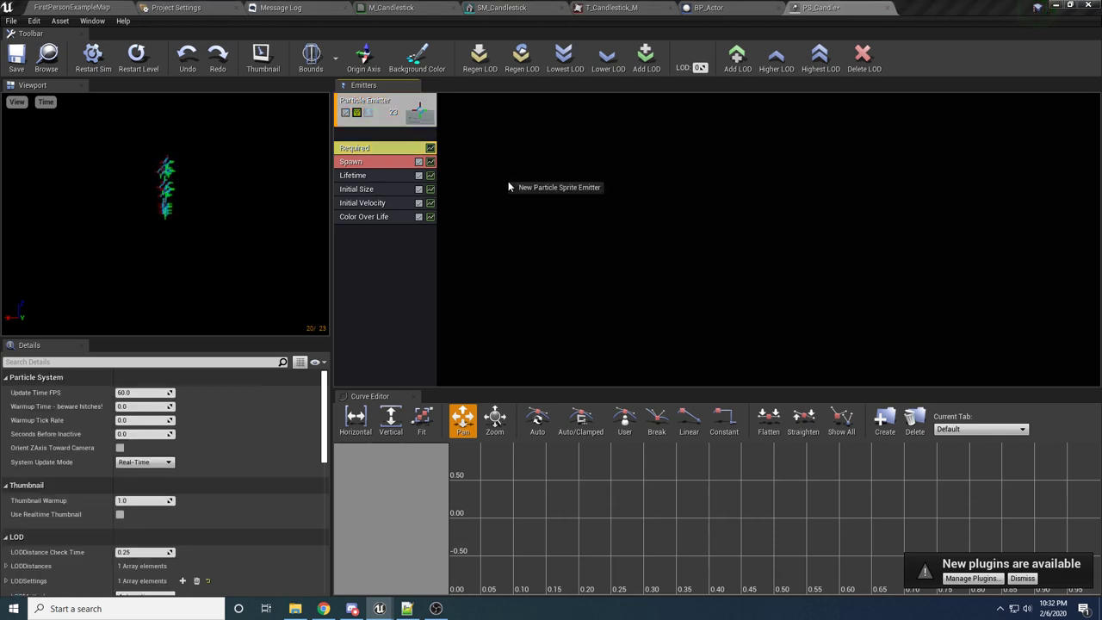
left_click(550, 188)
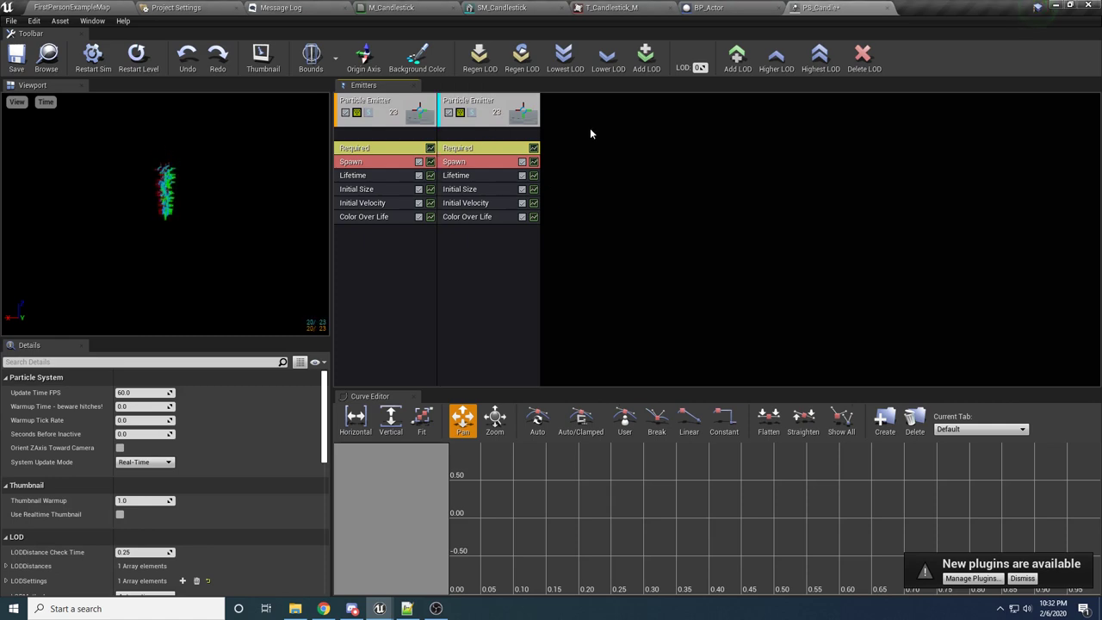
key("ctrl+z")
Check the material choices for the emitter's Required module and save the PS_Candle particle system
left_click(378, 149)
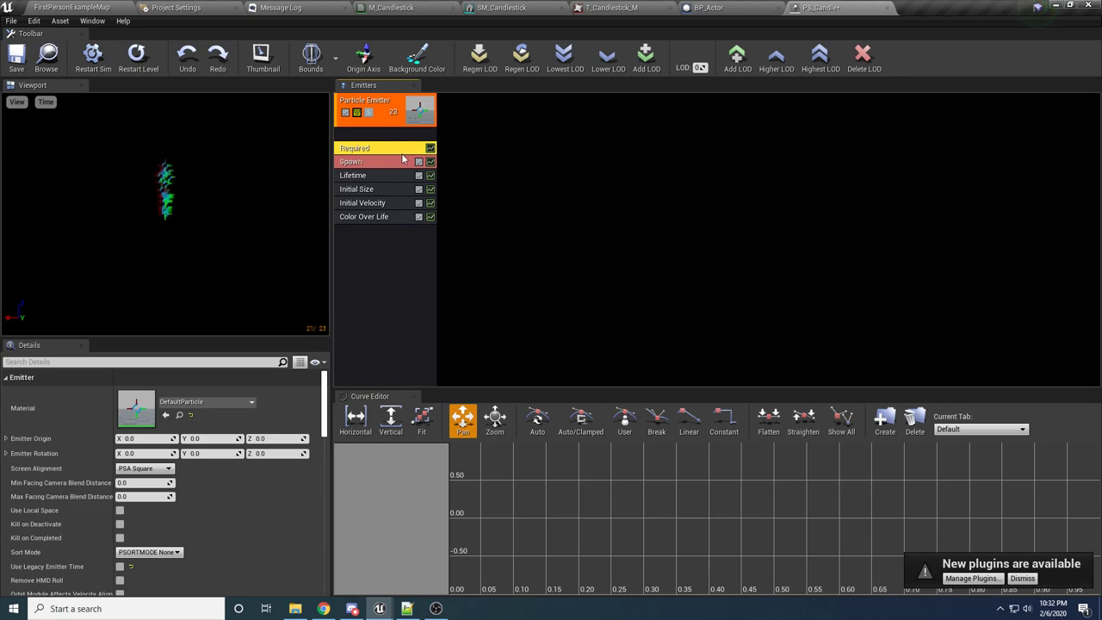
left_click(223, 401)
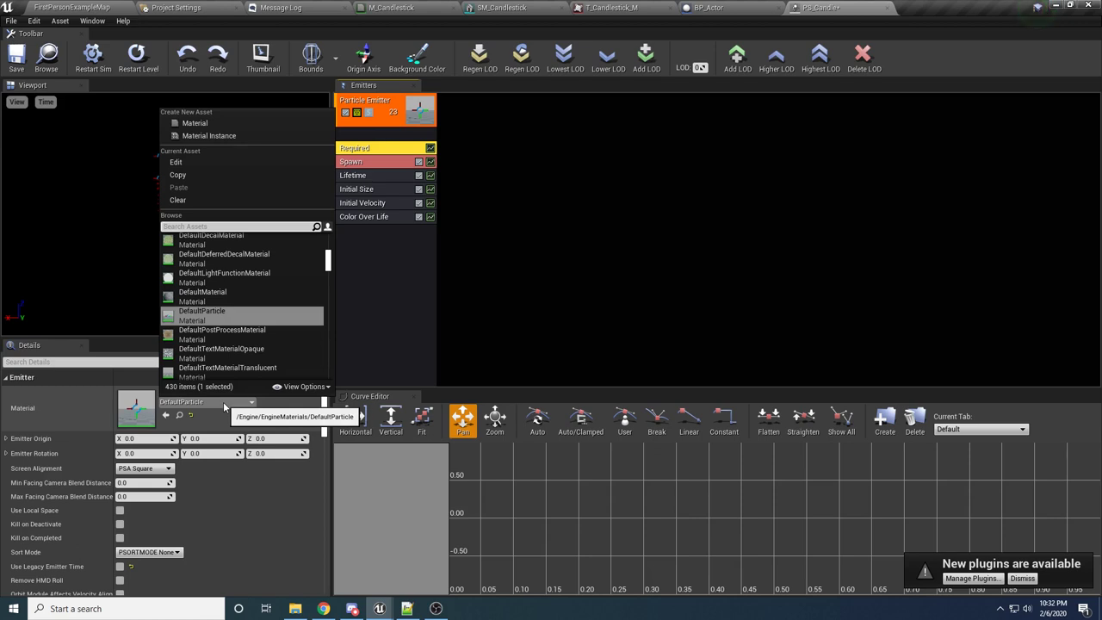
left_click(16, 56)
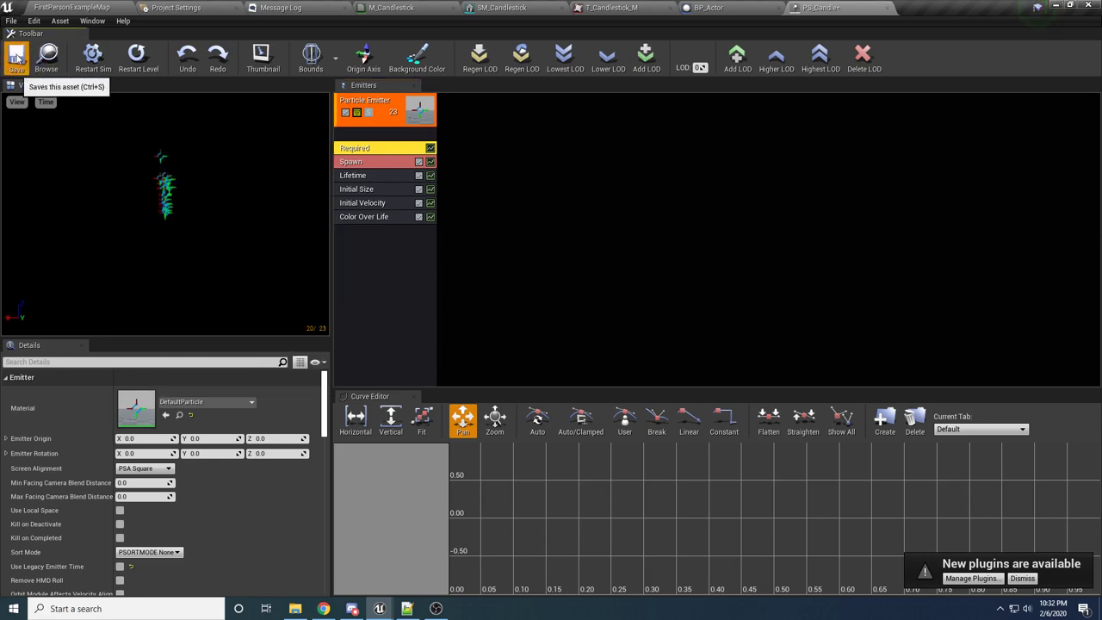
Return to the level's Candle content folder and create a new material named M_Flame
left_click(235, 7)
left_click(291, 6)
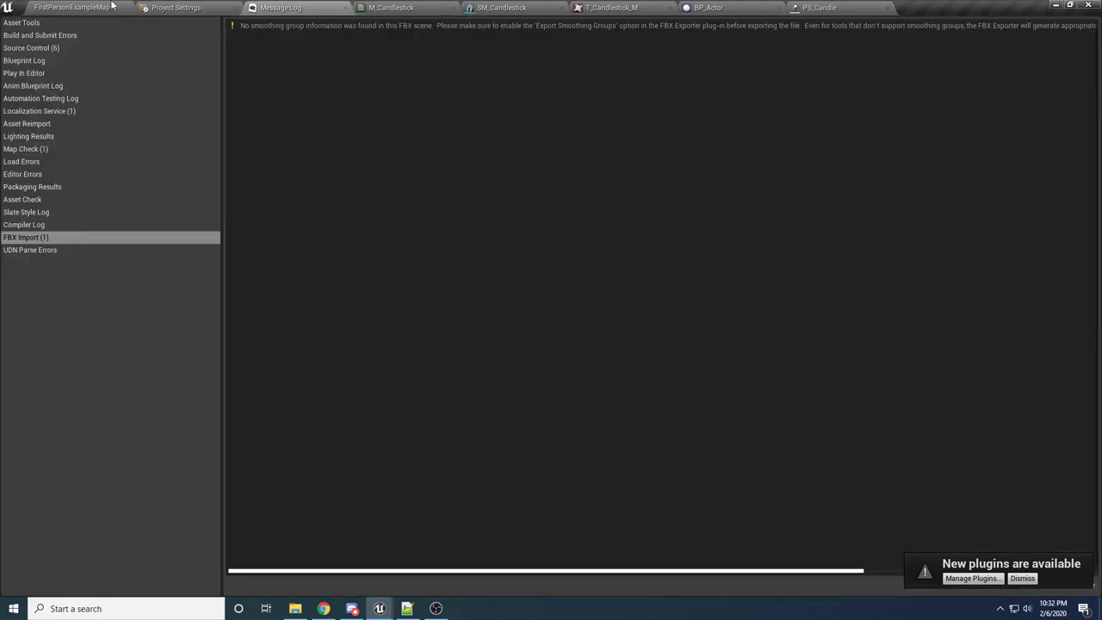
left_click(95, 7)
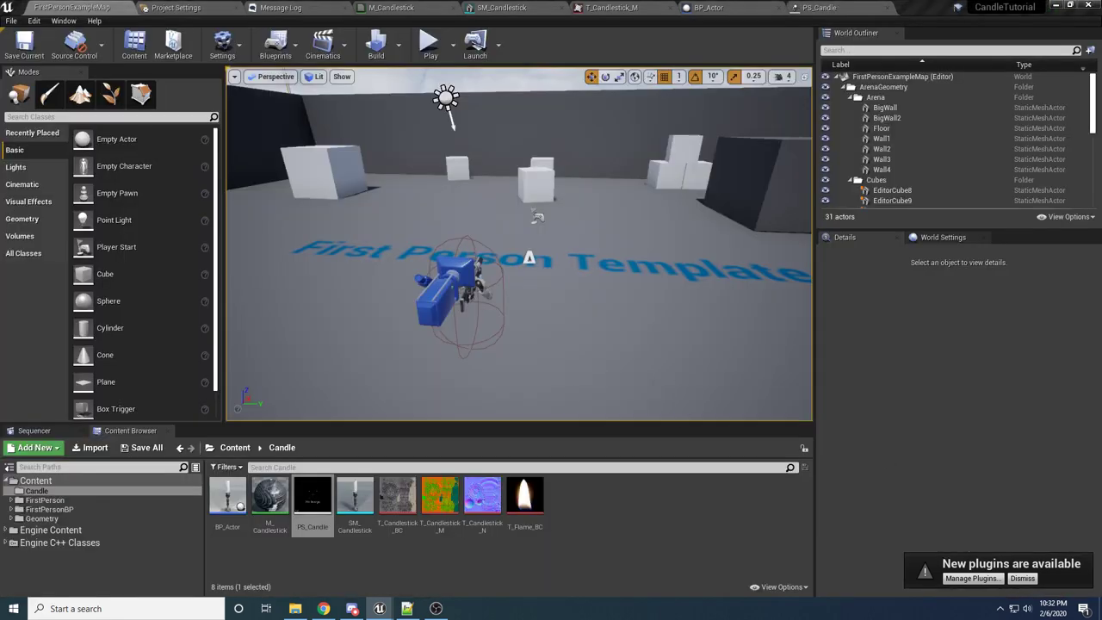
left_click(625, 488)
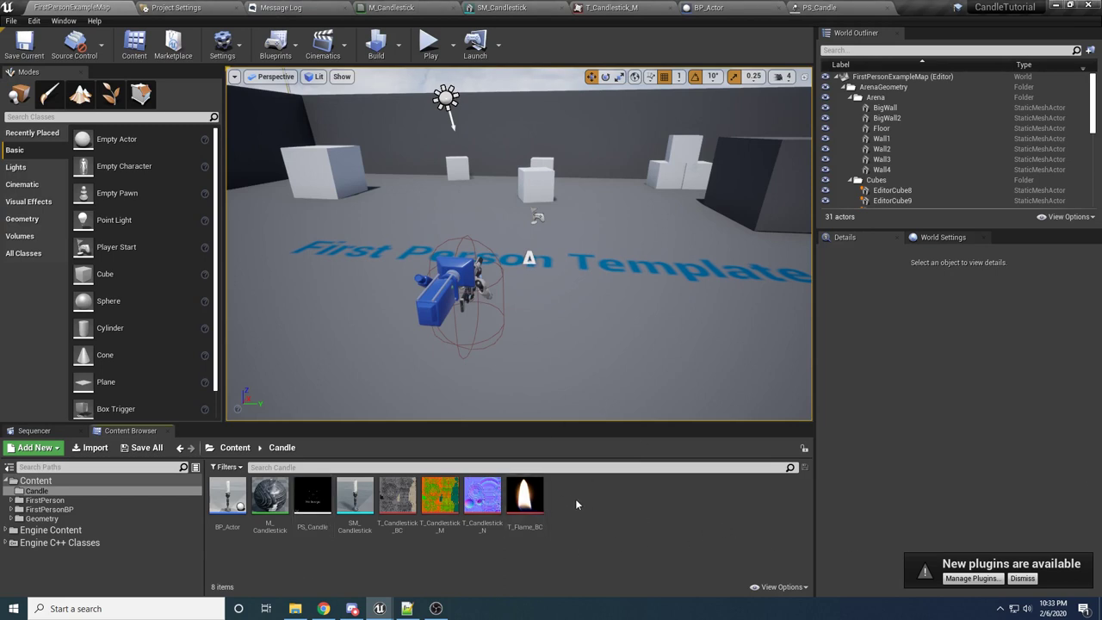
left_click(314, 501)
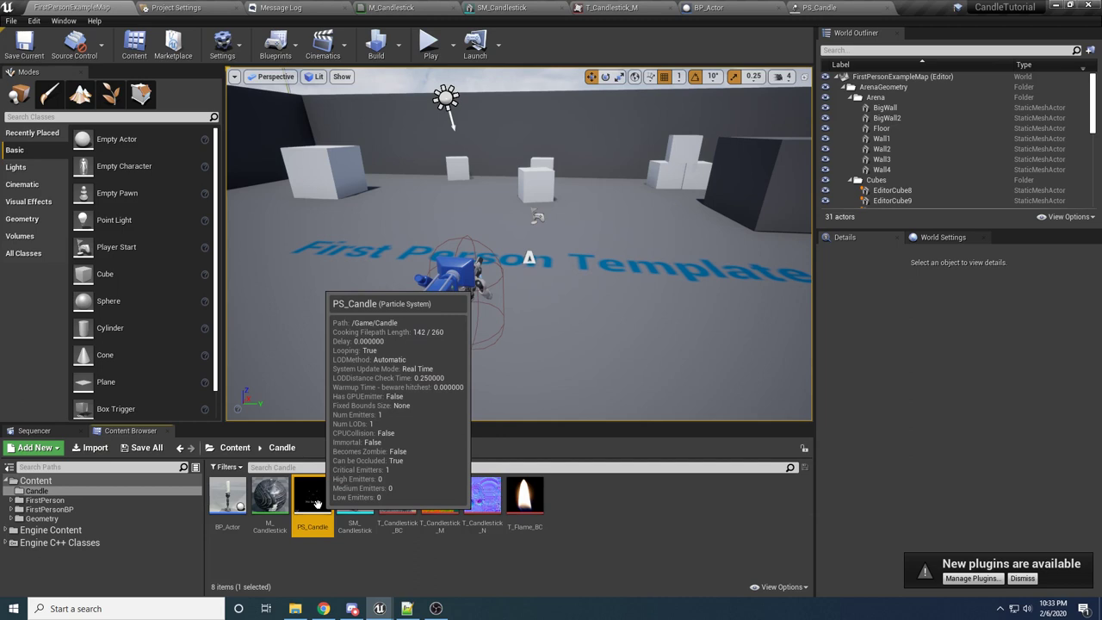
left_click(603, 504)
right_click(602, 505)
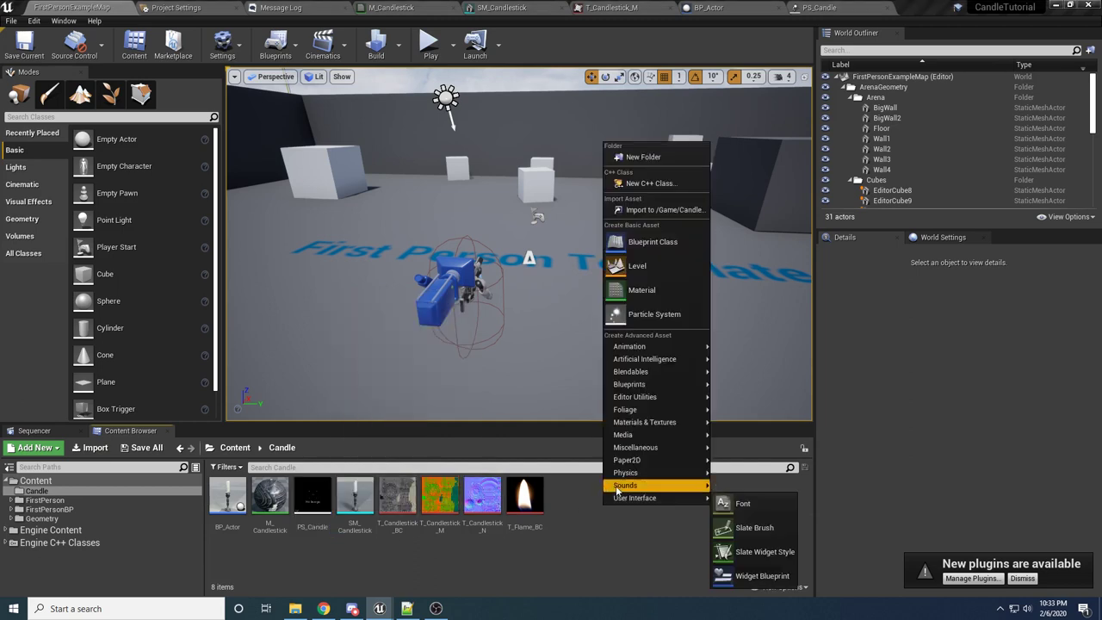
left_click(645, 290)
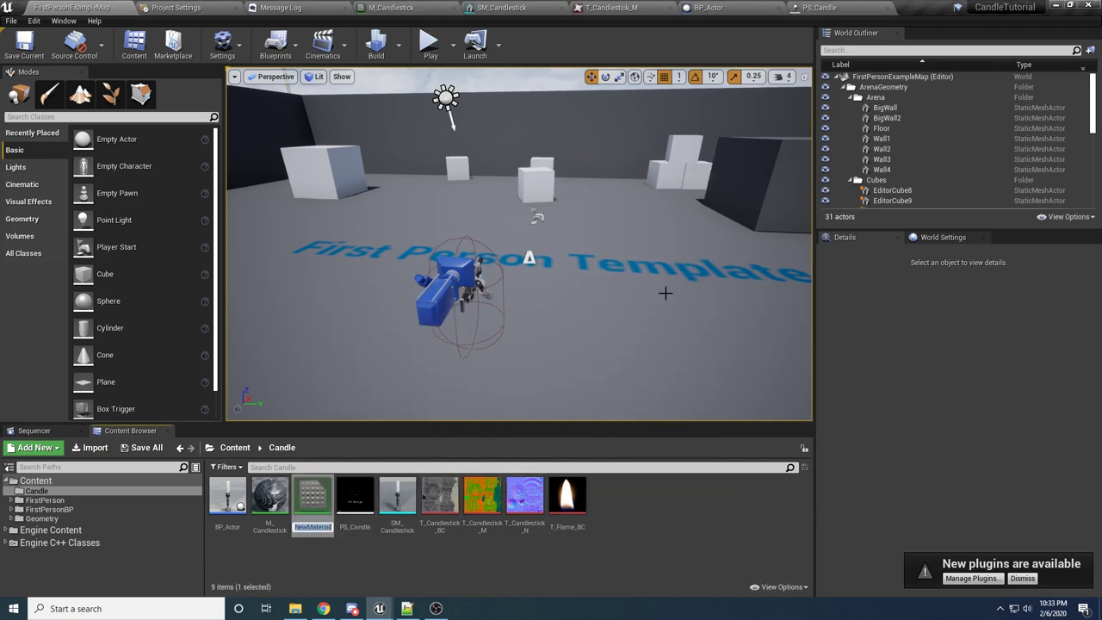
type("M_Flame")
key("Return")
Open M_Flame and set its Blend Mode to Additive and its Shading Model to Unlit
double_click(314, 495)
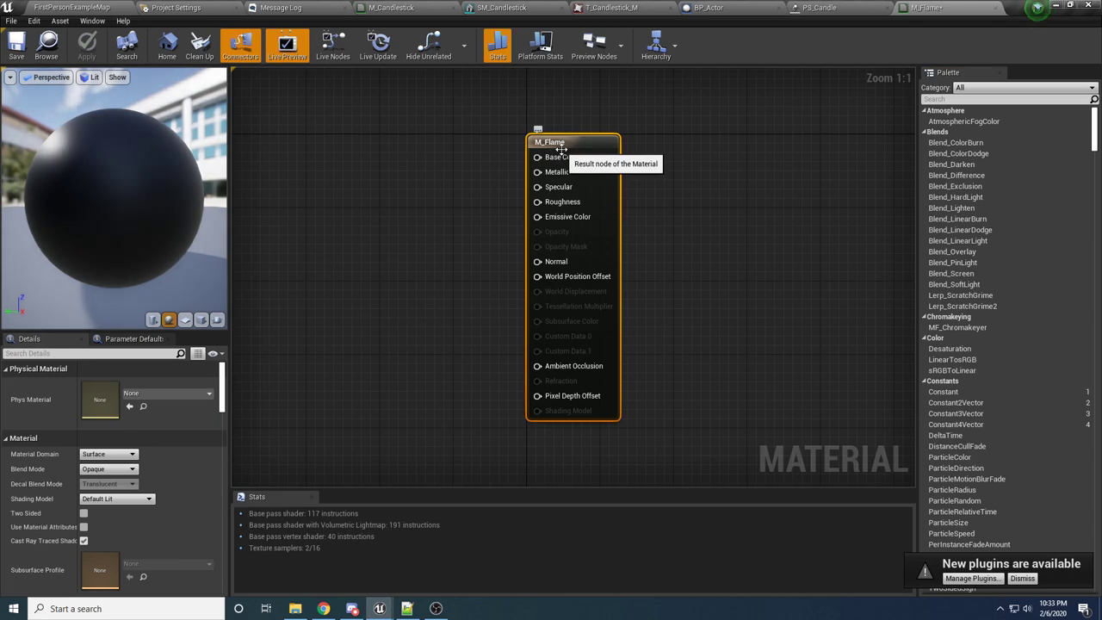
left_click(103, 470)
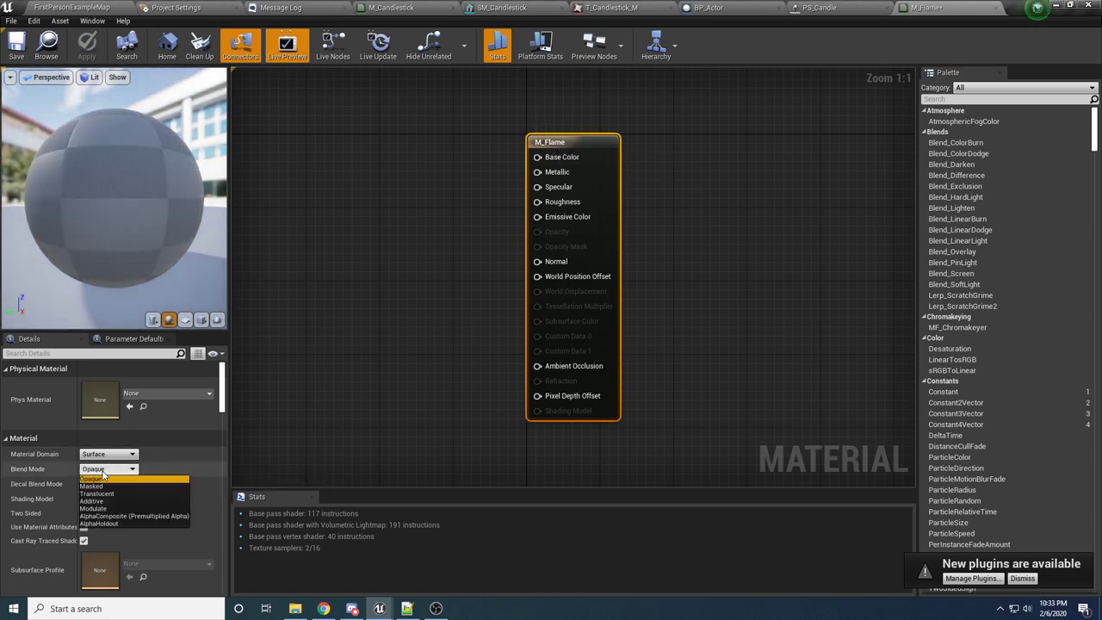
left_click(97, 501)
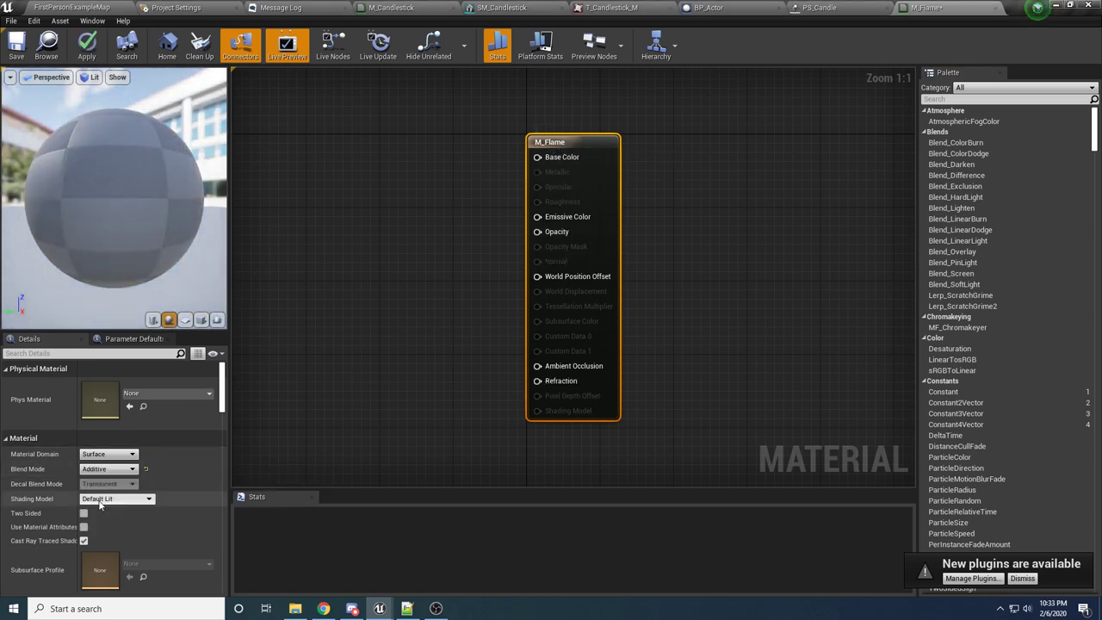
left_click(100, 499)
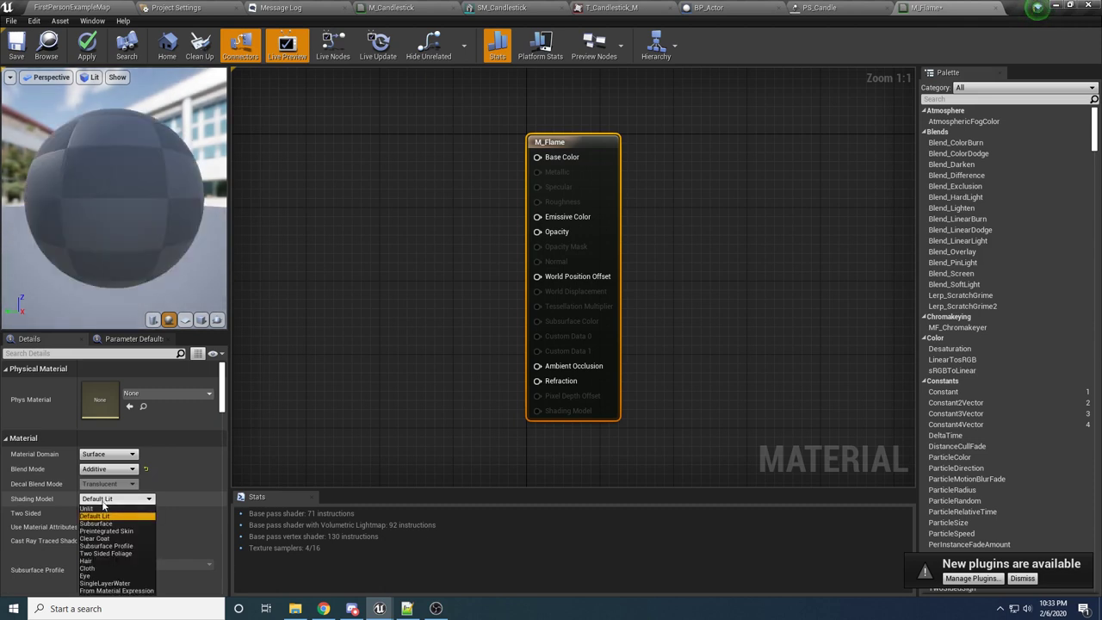
left_click(87, 508)
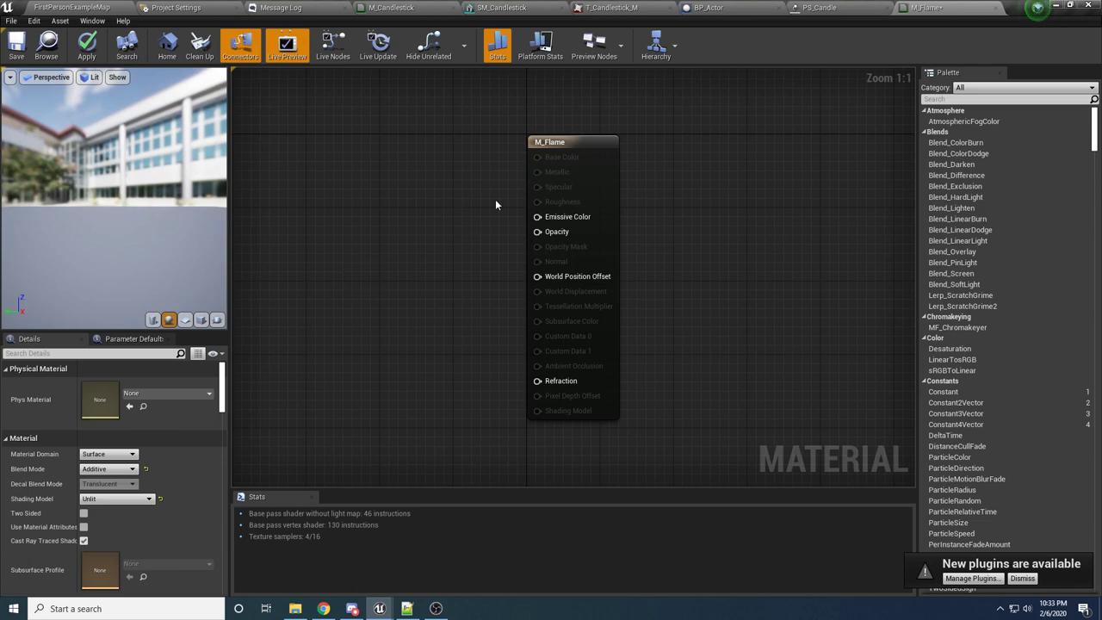
Add a Texture Sample node using the T_Flame_BC texture from the Candle folder to the M_Flame graph
mouse_move(535, 218)
left_mouse_down()
mouse_move(498, 226)
mouse_move(523, 224)
left_mouse_up()
key("Escape")
left_click(153, 5)
left_click(111, 5)
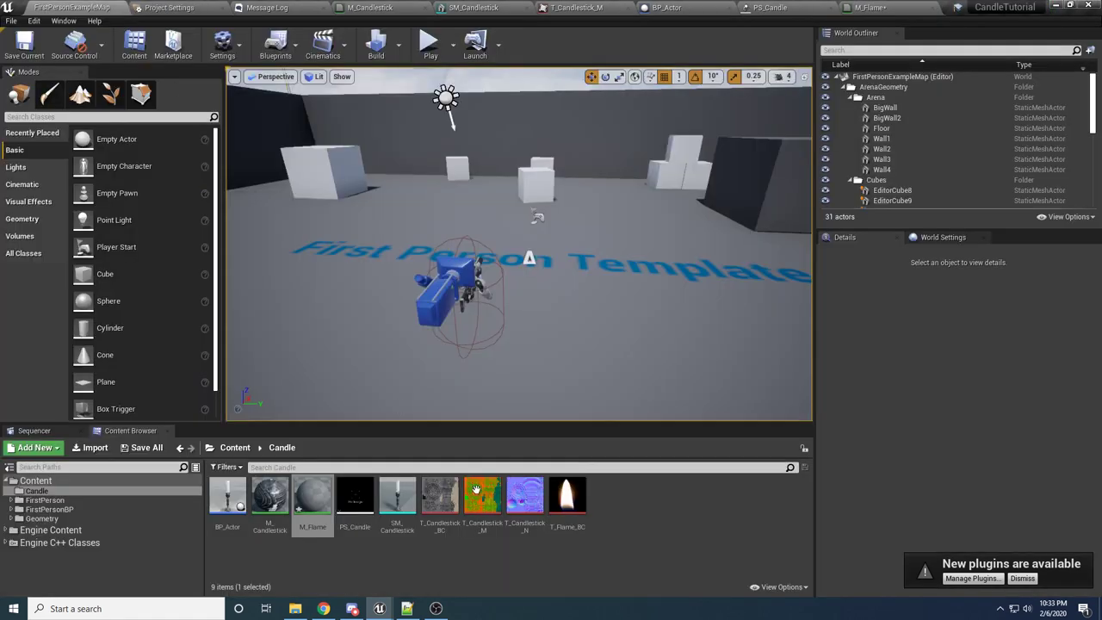
left_click(567, 497)
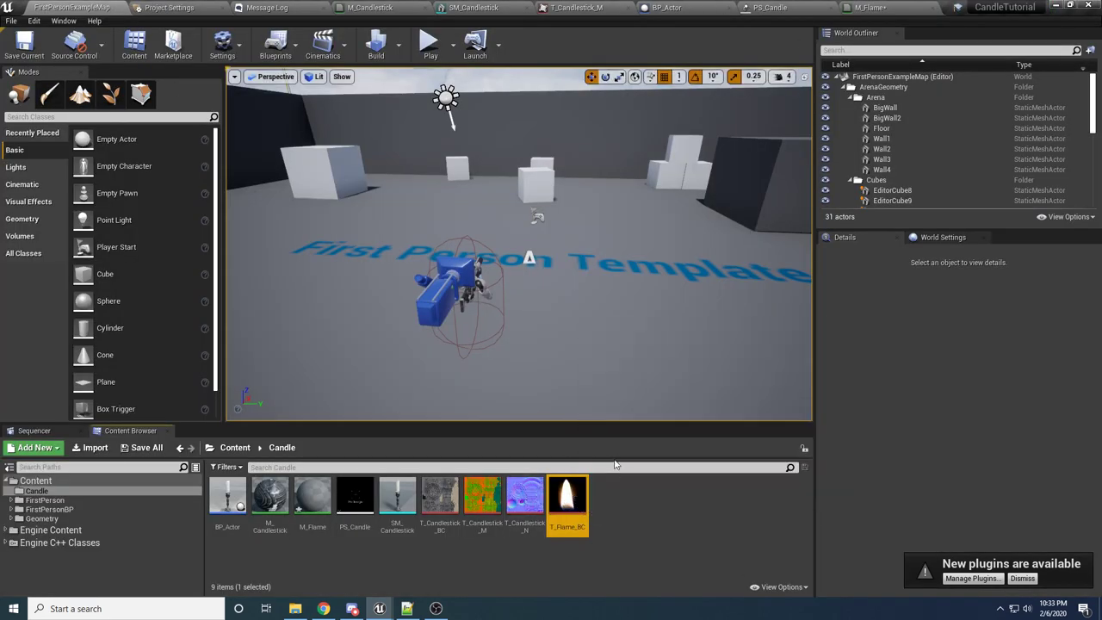
left_click(867, 7)
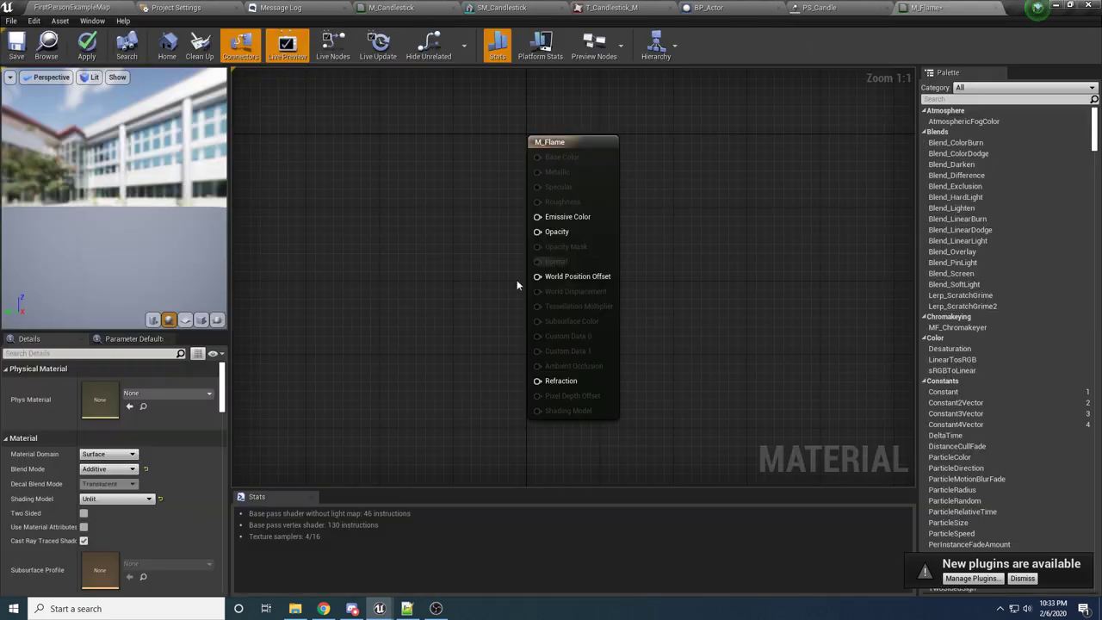
right_click(423, 234)
type("text s")
key("BackSpace")
key("BackSpace")
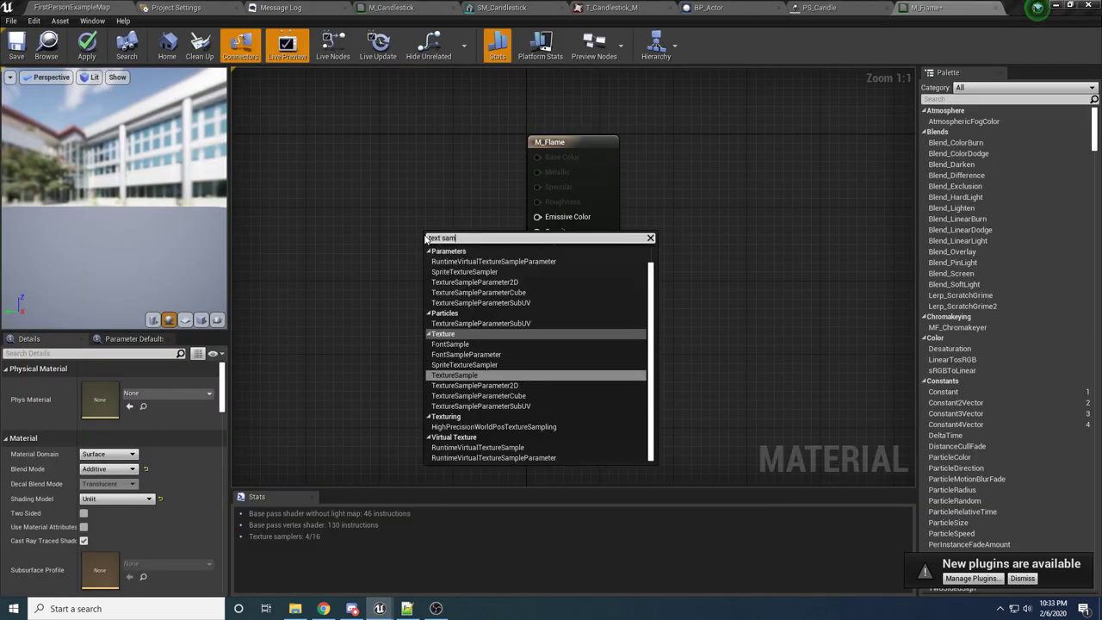
type("ure sample")
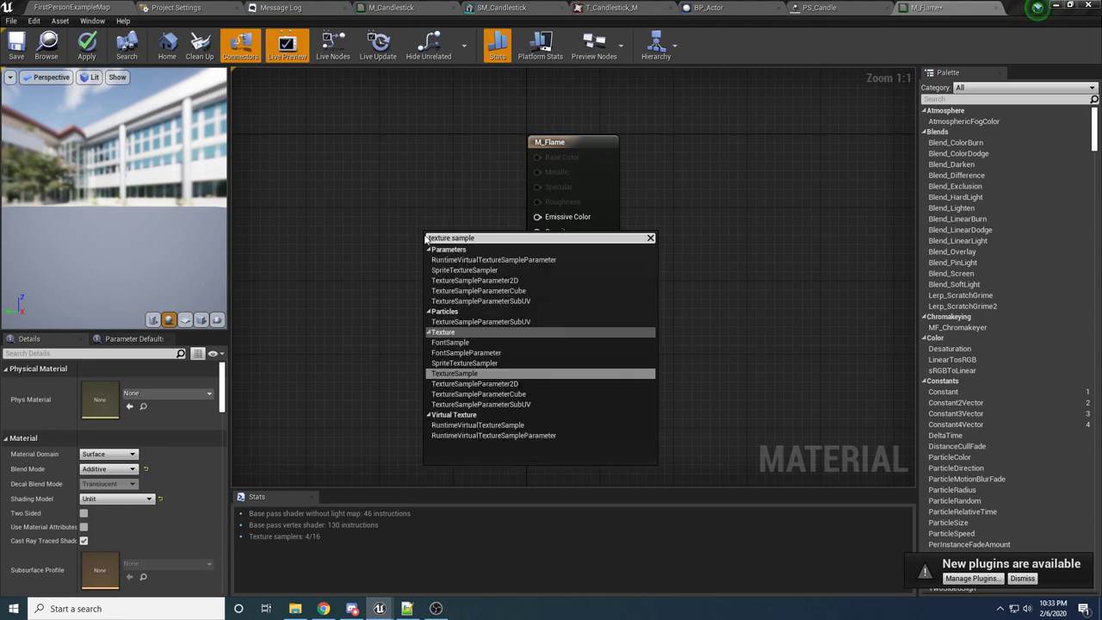
left_click(454, 373)
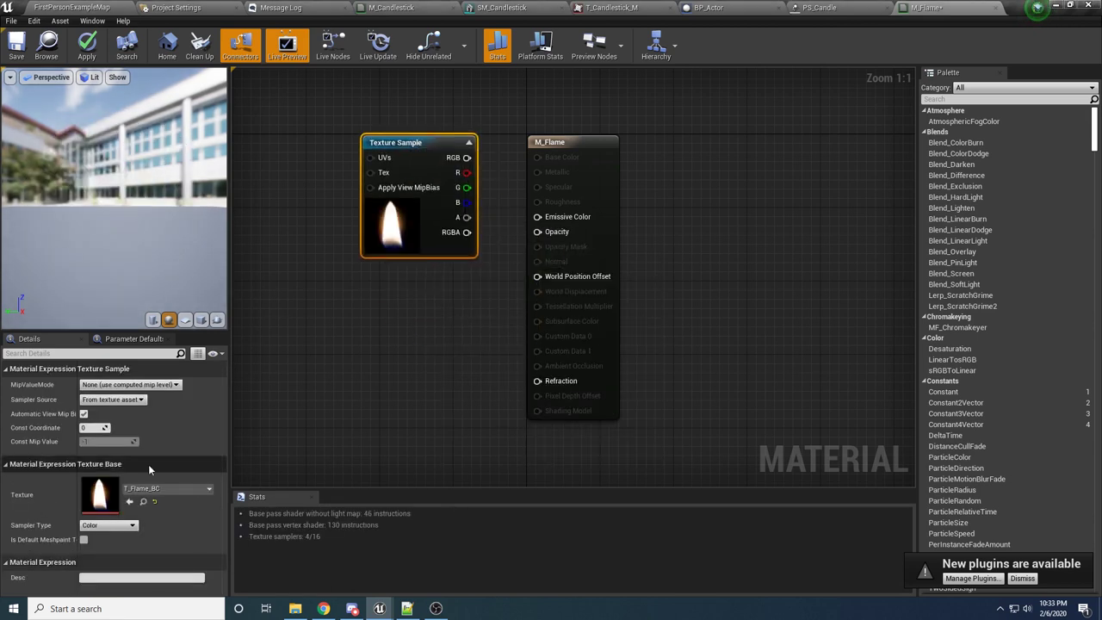
Connect the Texture Sample's RGB output to M_Flame's Emissive Color and Opacity inputs, and arrange the two nodes
right_click_drag(588, 261, 549, 308)
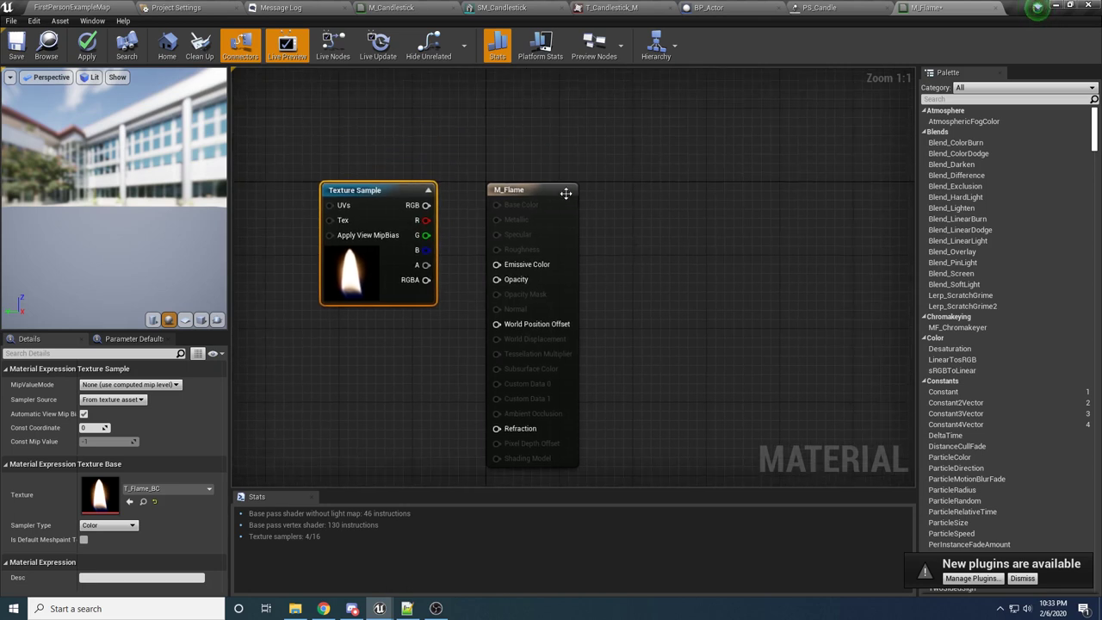
left_click_drag(566, 192, 611, 164)
left_click_drag(425, 205, 542, 251)
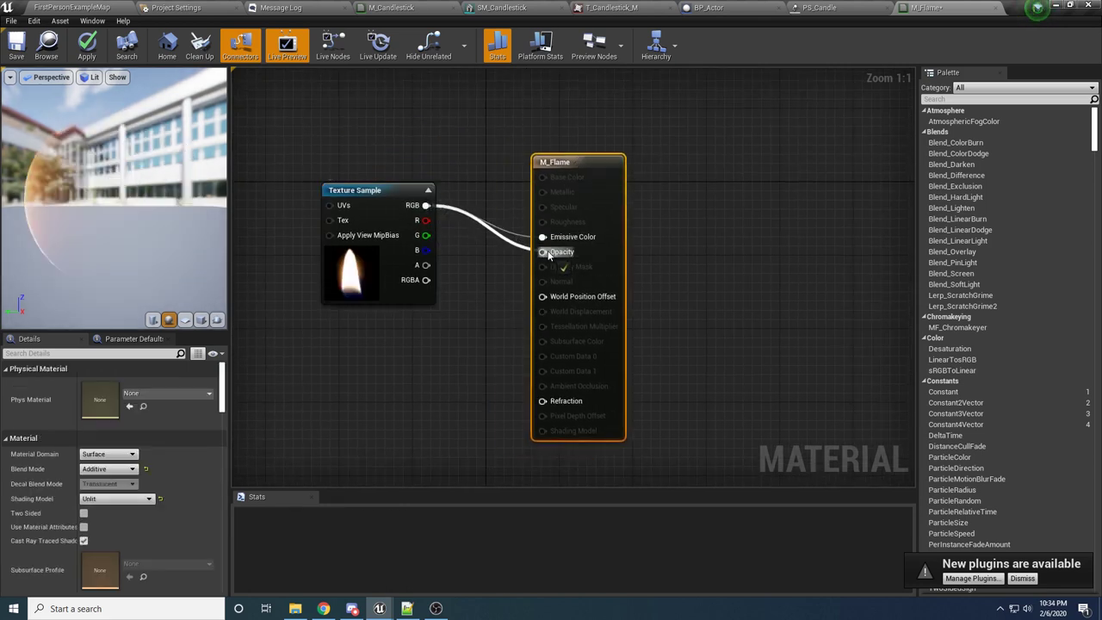
left_click_drag(384, 204, 438, 249)
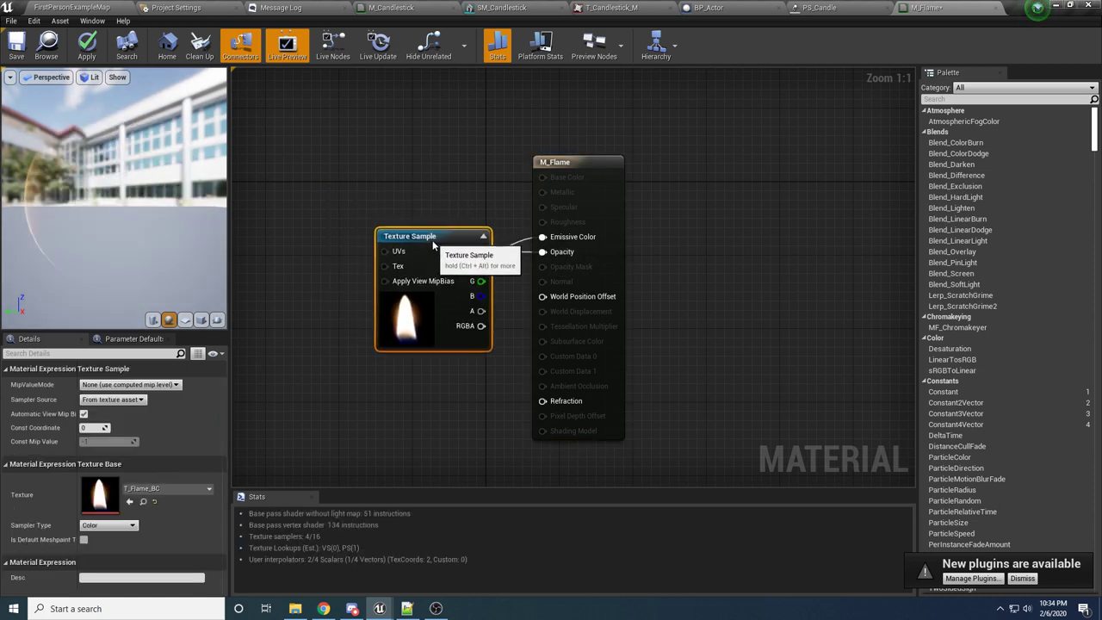
Switch the material preview to the cube shape to inspect the flame texture
left_click(201, 320)
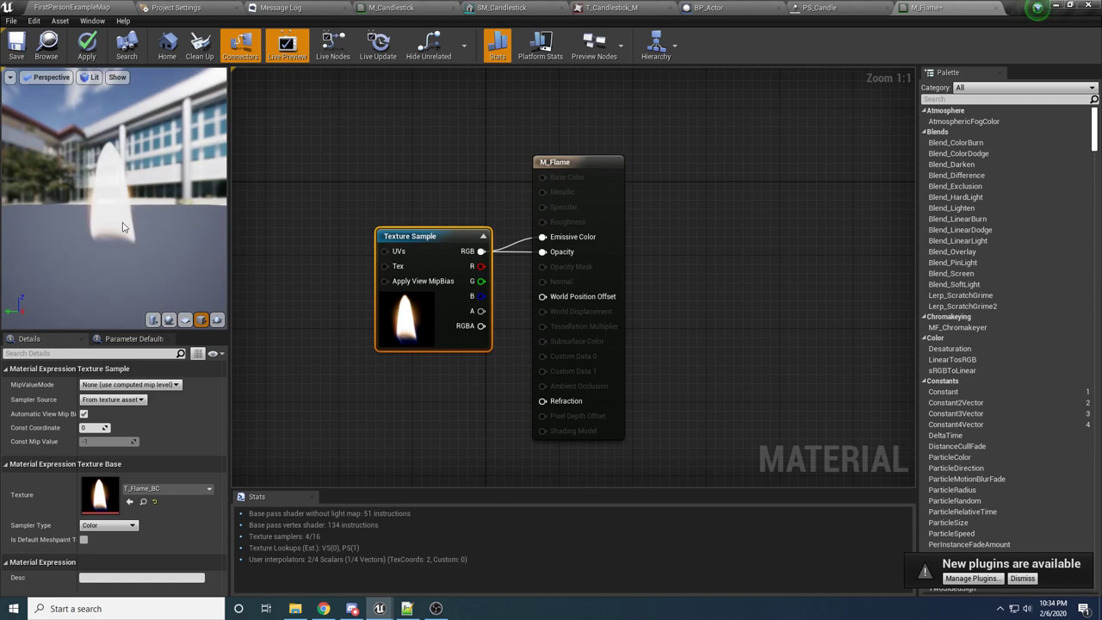
mouse_move(123, 228)
left_mouse_down()
mouse_move(116, 222)
mouse_move(134, 216)
left_mouse_up()
left_click(603, 157)
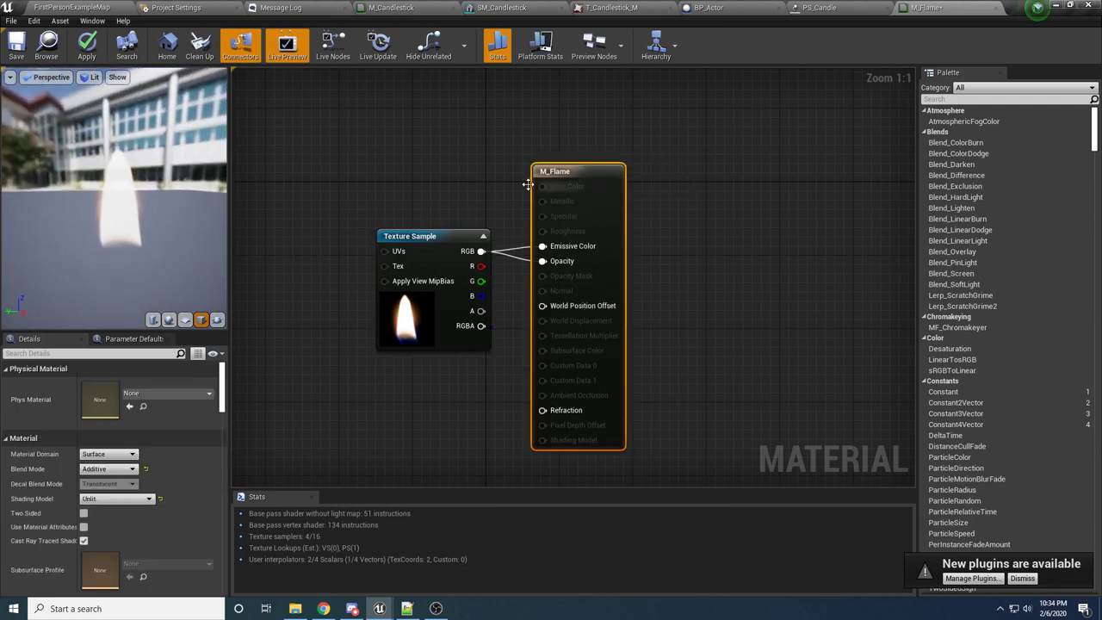
Add a TextureCoordinate node before the Texture Sample and connect it to input A of a new Add node
right_click_drag(404, 214, 605, 206)
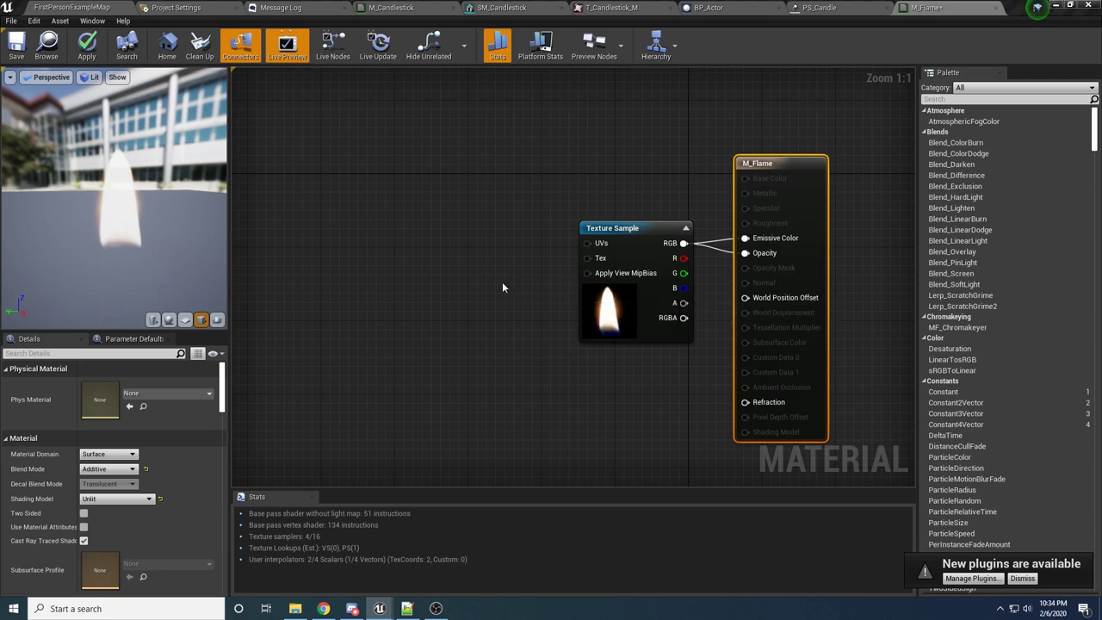
left_click(394, 258)
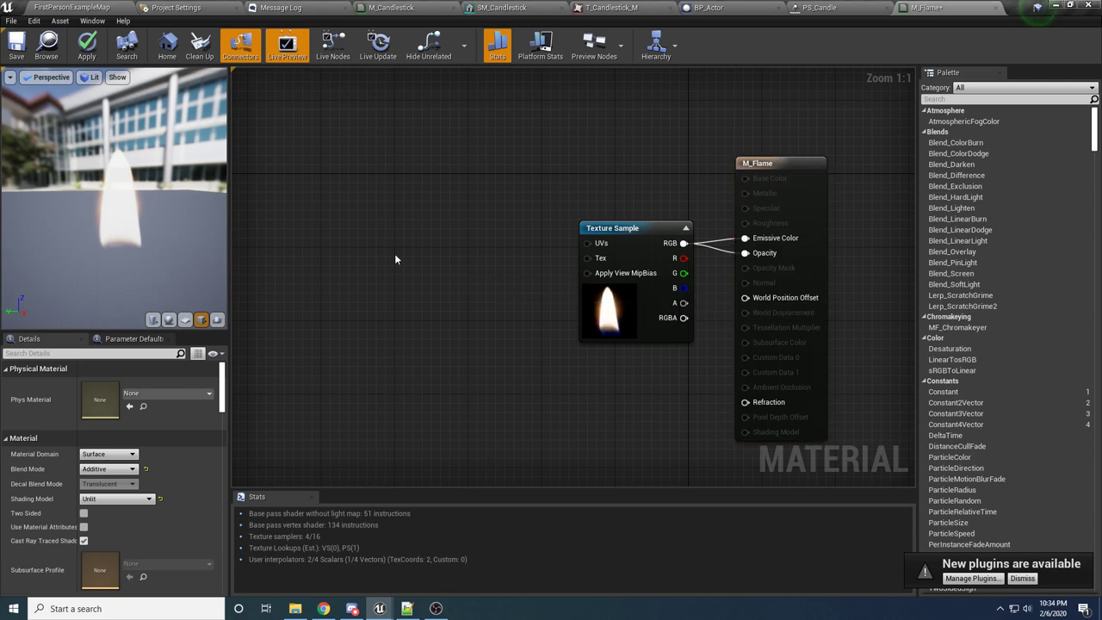
right_click(345, 248)
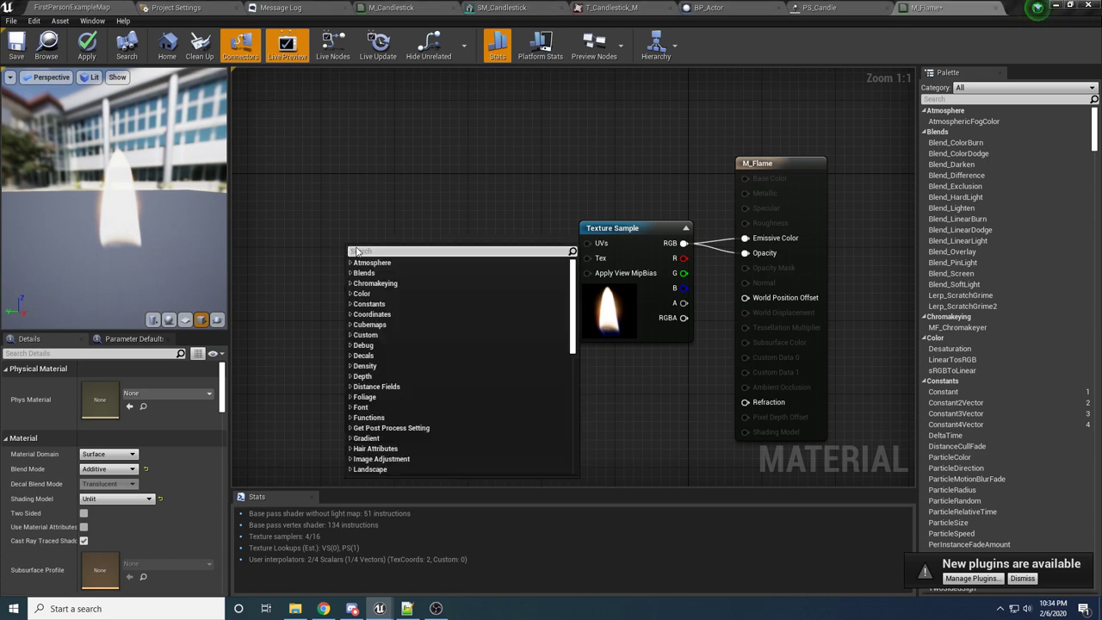
type("te")
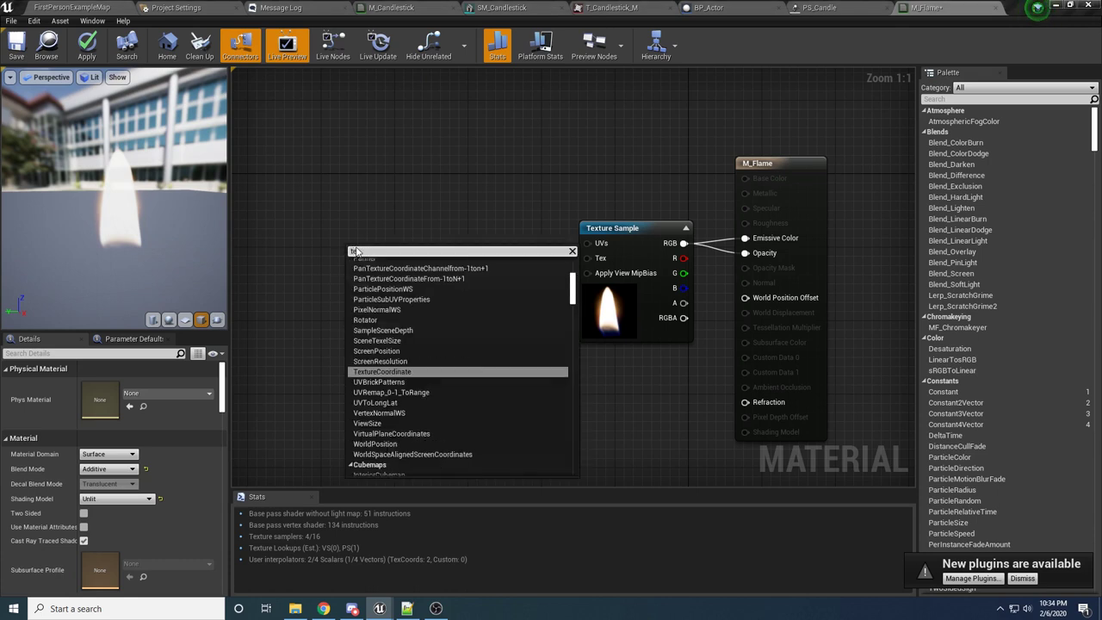
type("xture coo")
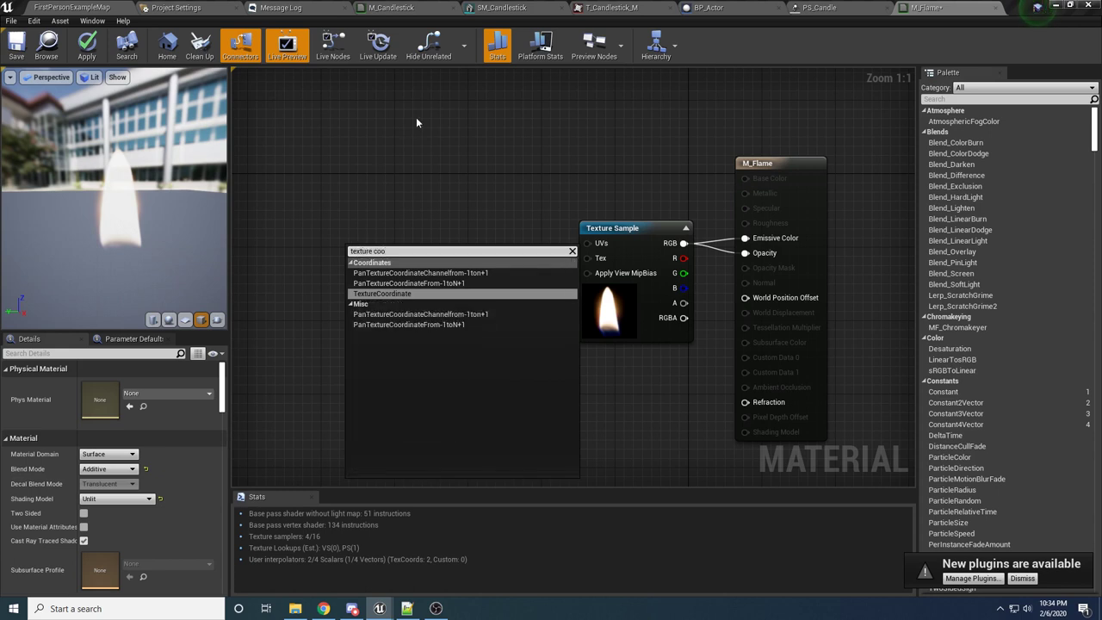
key("Return")
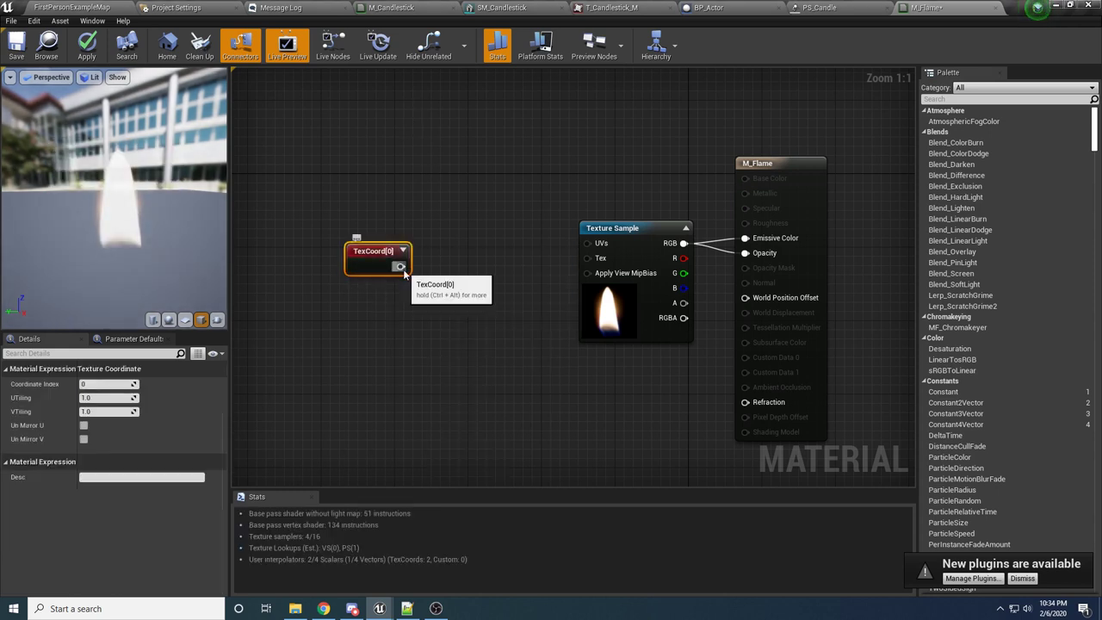
left_click_drag(378, 252, 440, 235)
type("add")
left_click(490, 323)
Add a Panner node to the graph, placed below and well before the TexCoord node
right_click_drag(405, 274, 570, 285)
left_click(372, 312)
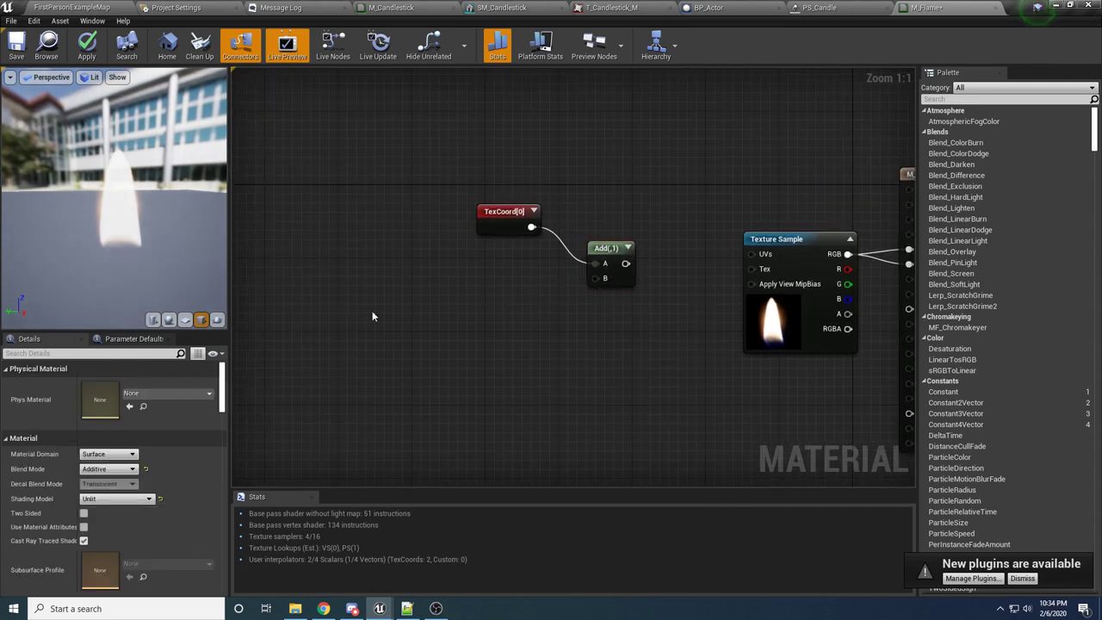
right_click(328, 303)
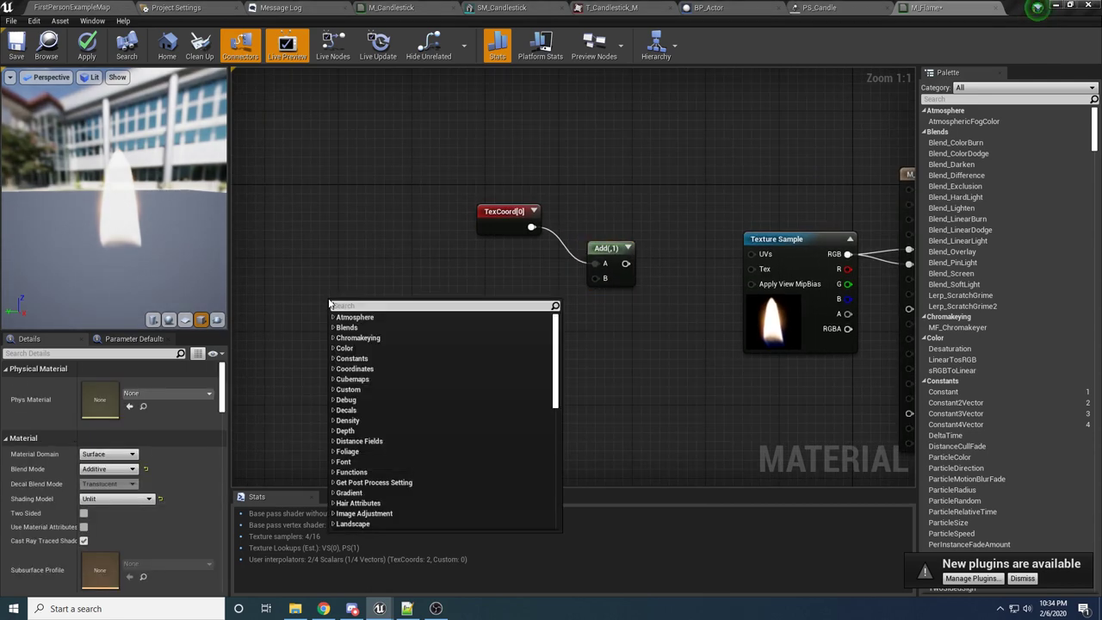
type("panne")
key("Return")
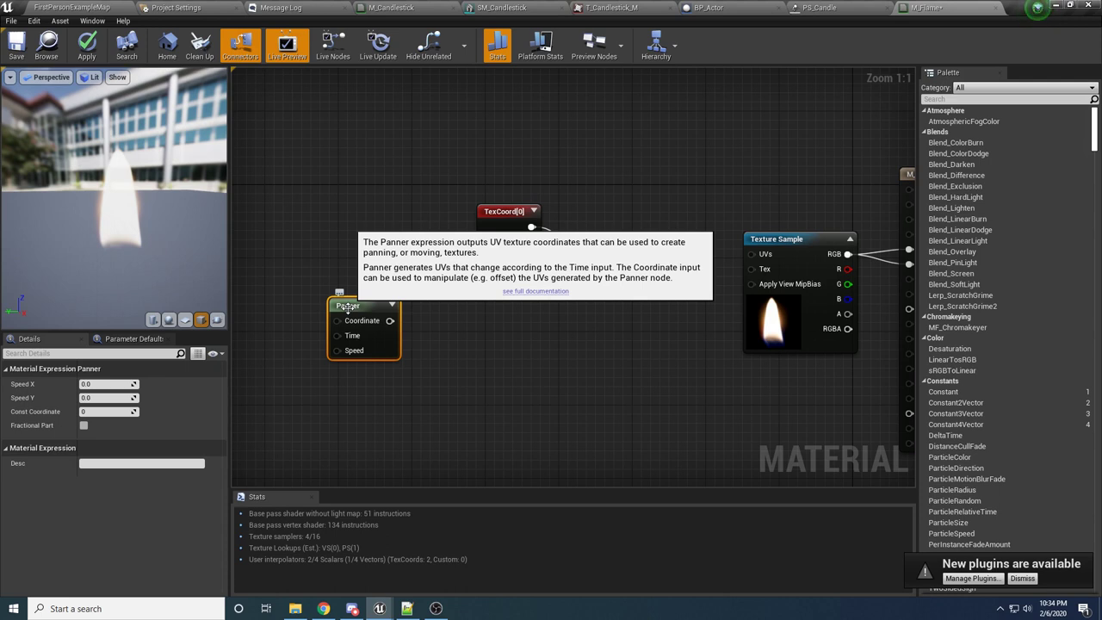
left_click_drag(348, 306, 295, 304)
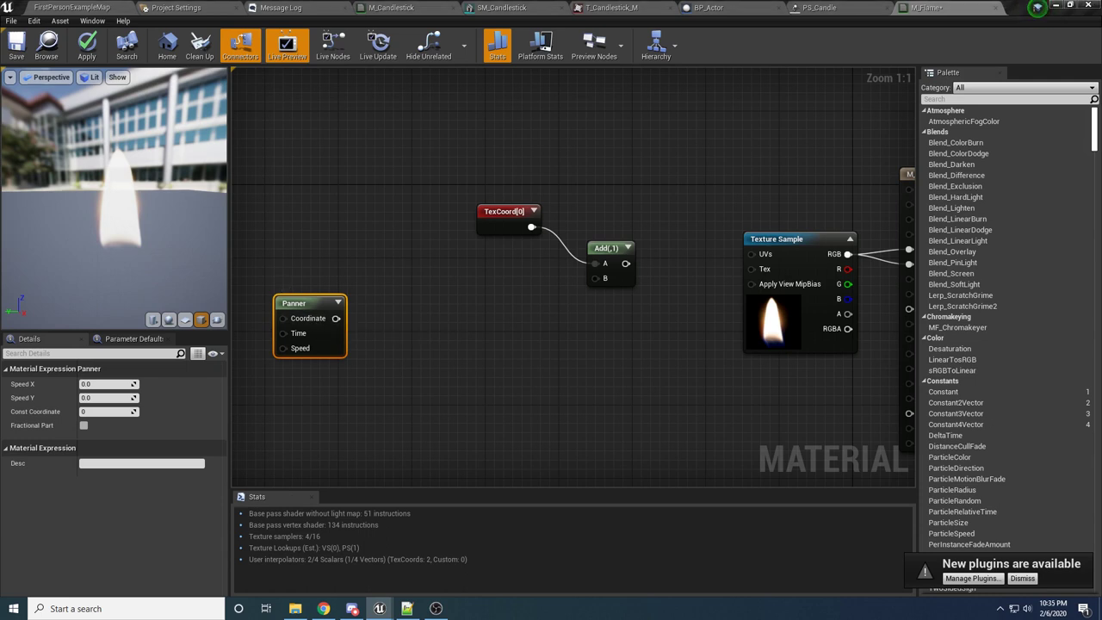
Set the Panner's Speed X to 0.2 and Speed Y to 1.5
left_click(100, 384)
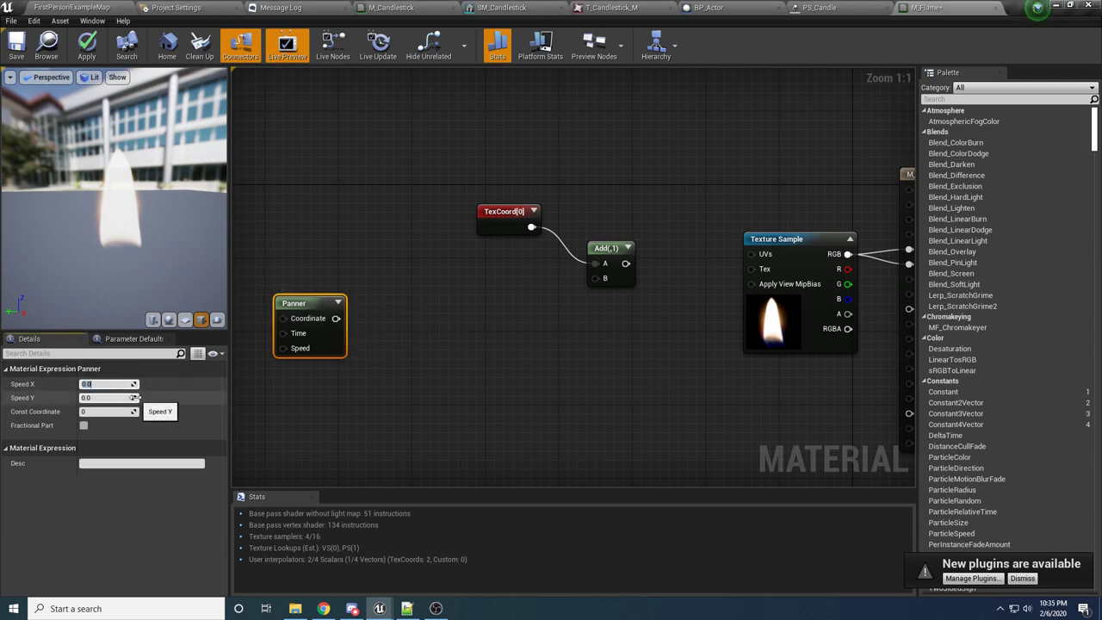
type("0.2")
key("Return")
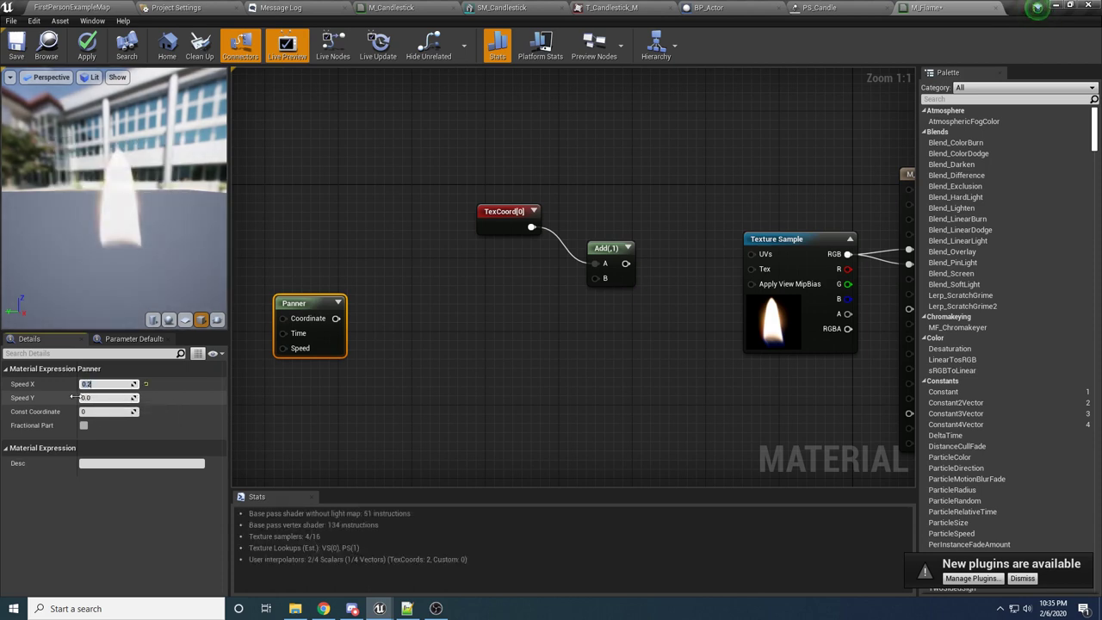
left_click(95, 398)
type("1.5")
key("Return")
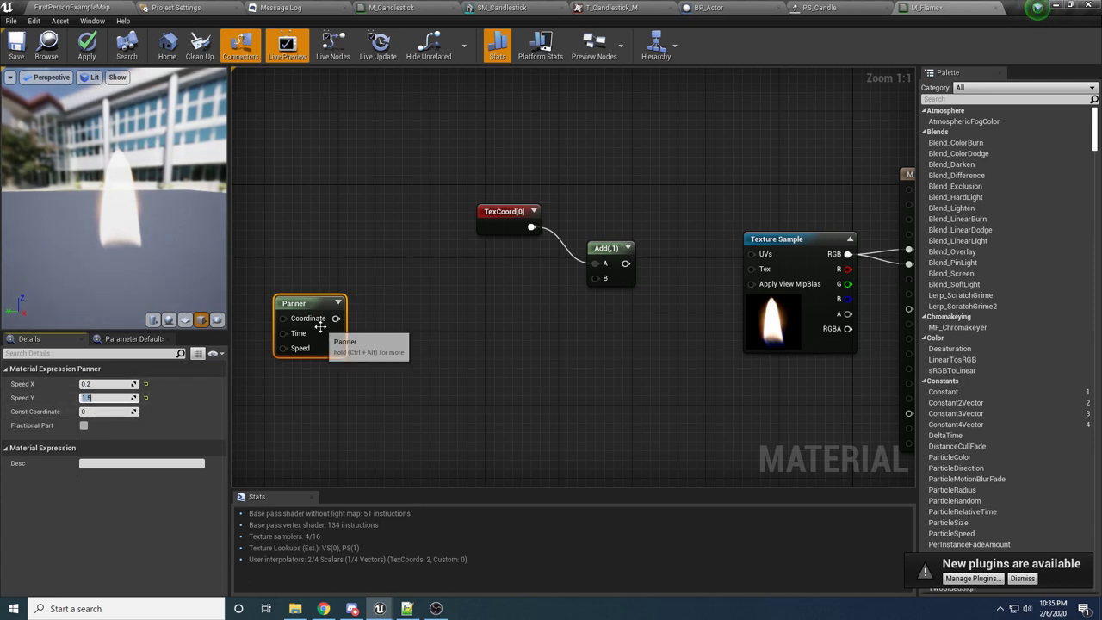
Feed the Panner through a new Sine node into a Multiply node with Const B set to 0.04
left_click_drag(336, 318, 522, 301)
type("sin")
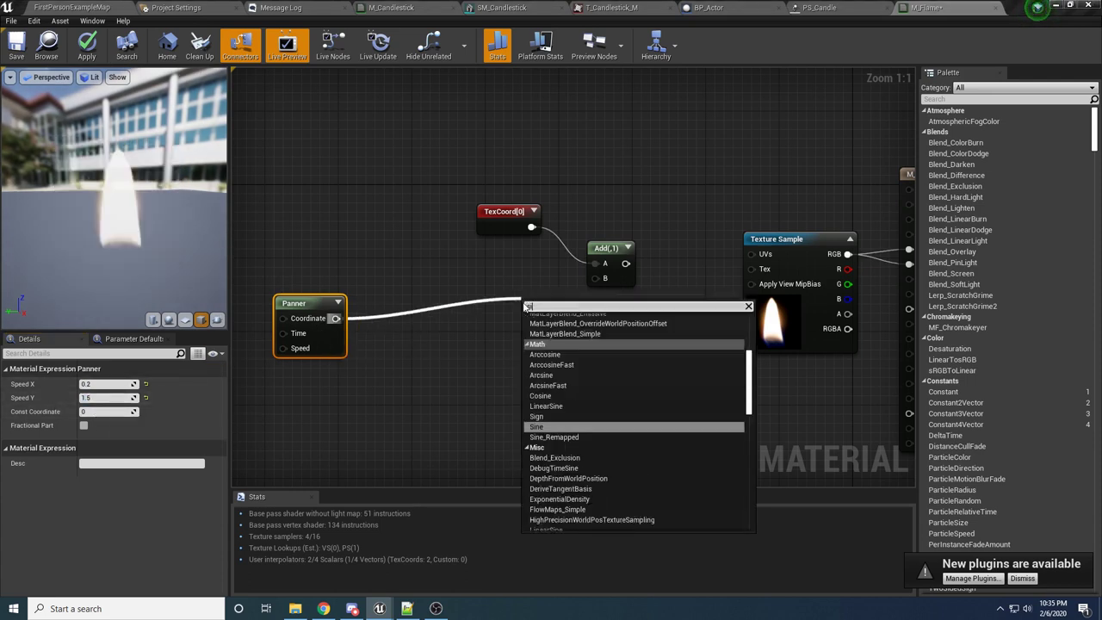
left_click(540, 431)
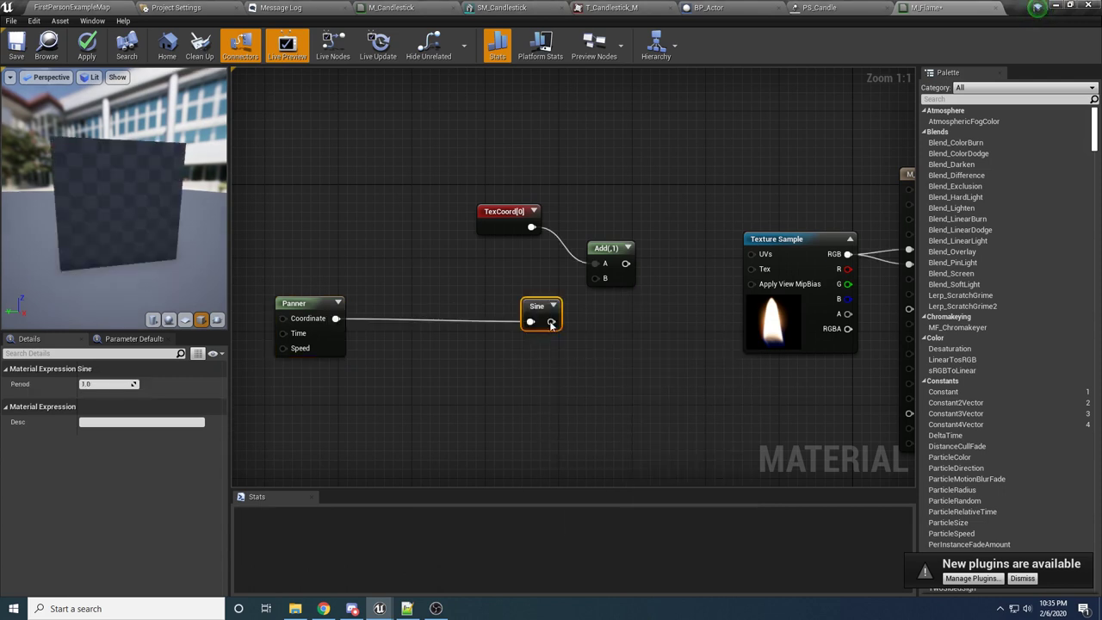
left_click_drag(539, 306, 470, 307)
type("multi")
key("Return")
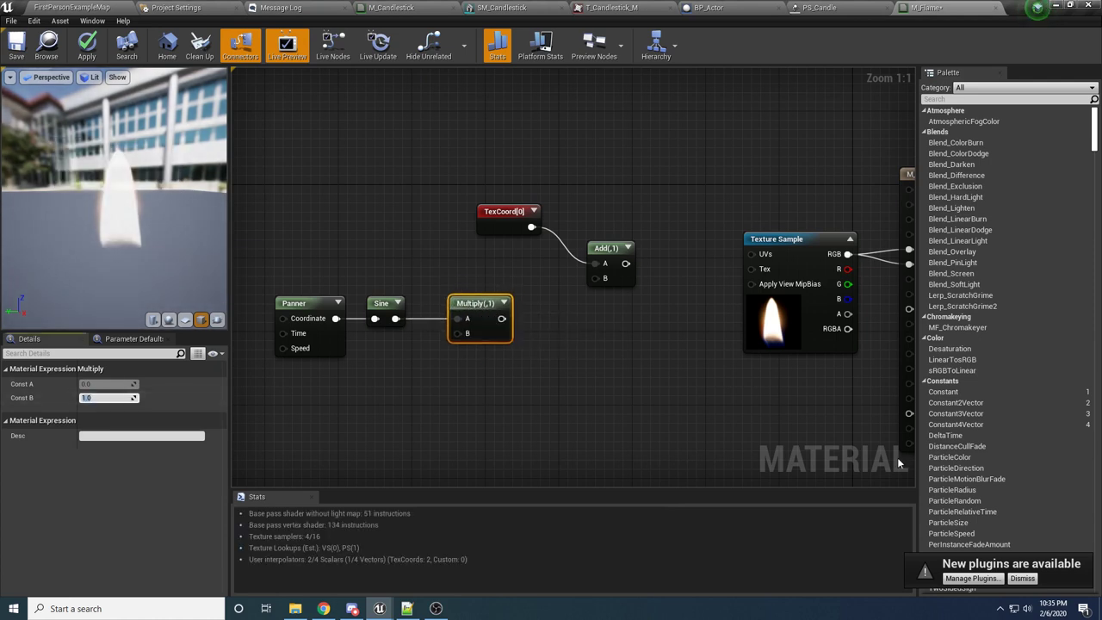
key("Return")
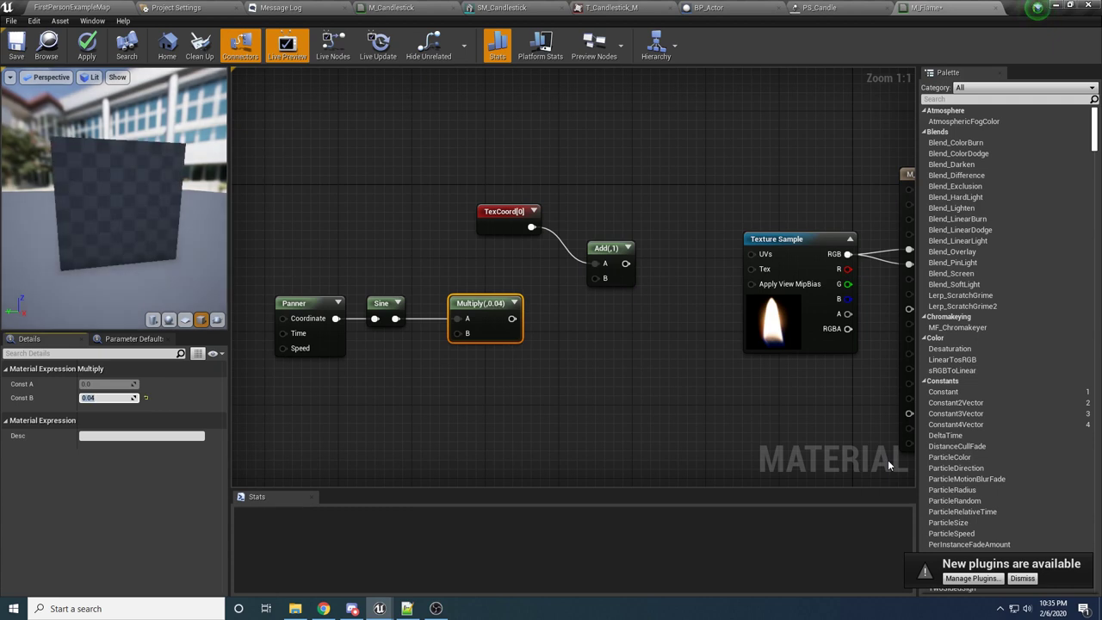
Connect the Multiply output to Add's B input and the Add output to the Texture Sample's UVs
left_click_drag(512, 319, 609, 280)
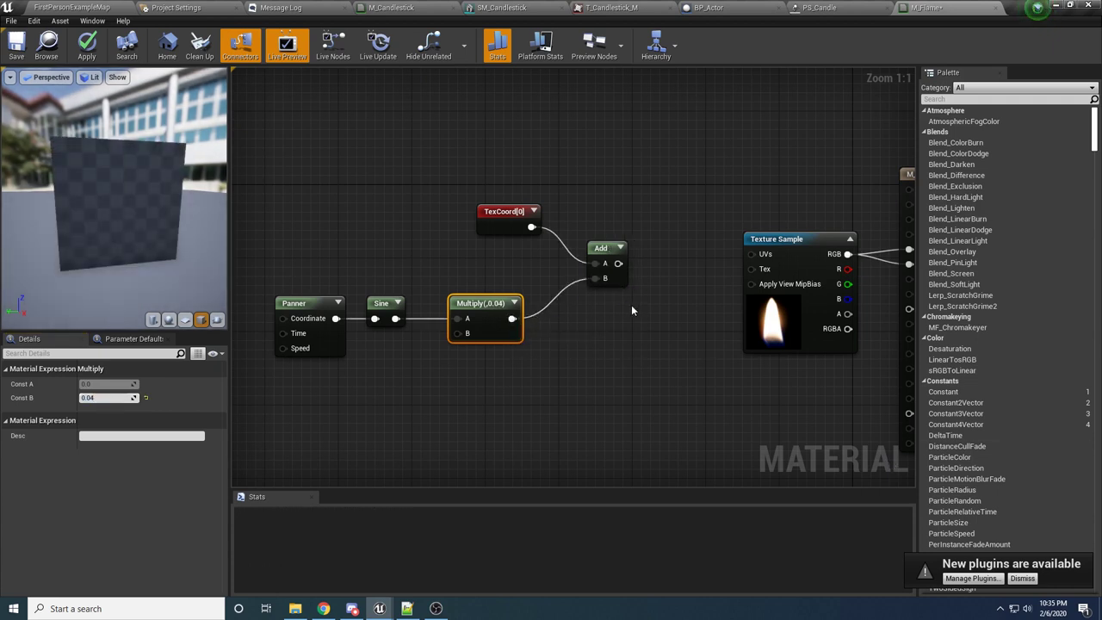
right_click_drag(625, 267, 489, 295)
left_click_drag(489, 294, 621, 282)
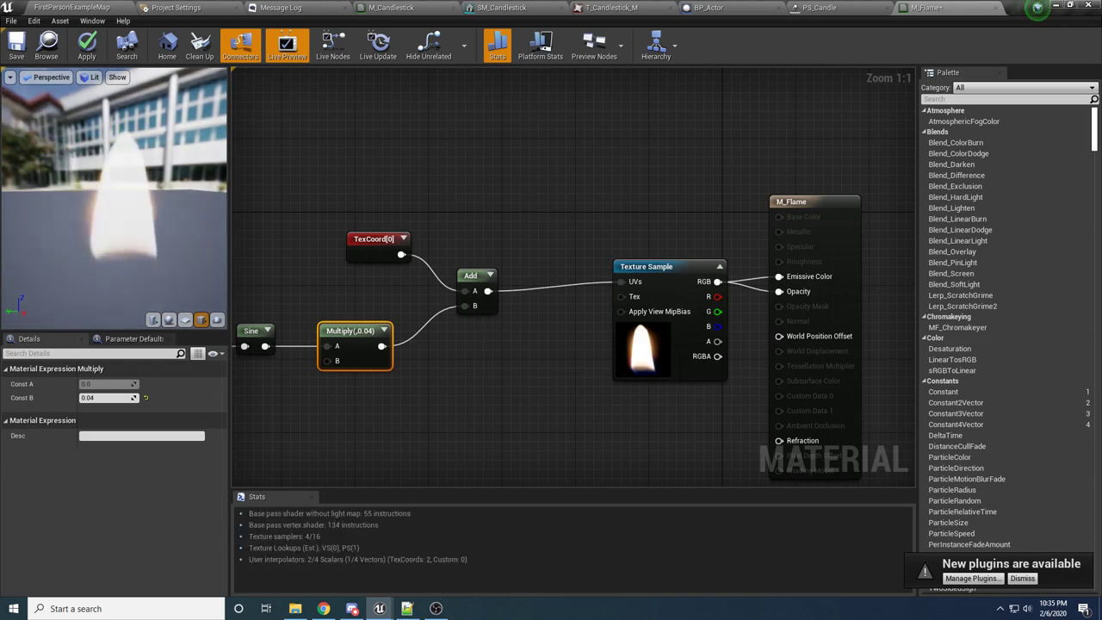
Move the TexCoord, Panner, Sine, Multiply and Add nodes closer to the Texture Sample and apply the material changes
scroll(461, 241, "down", 2)
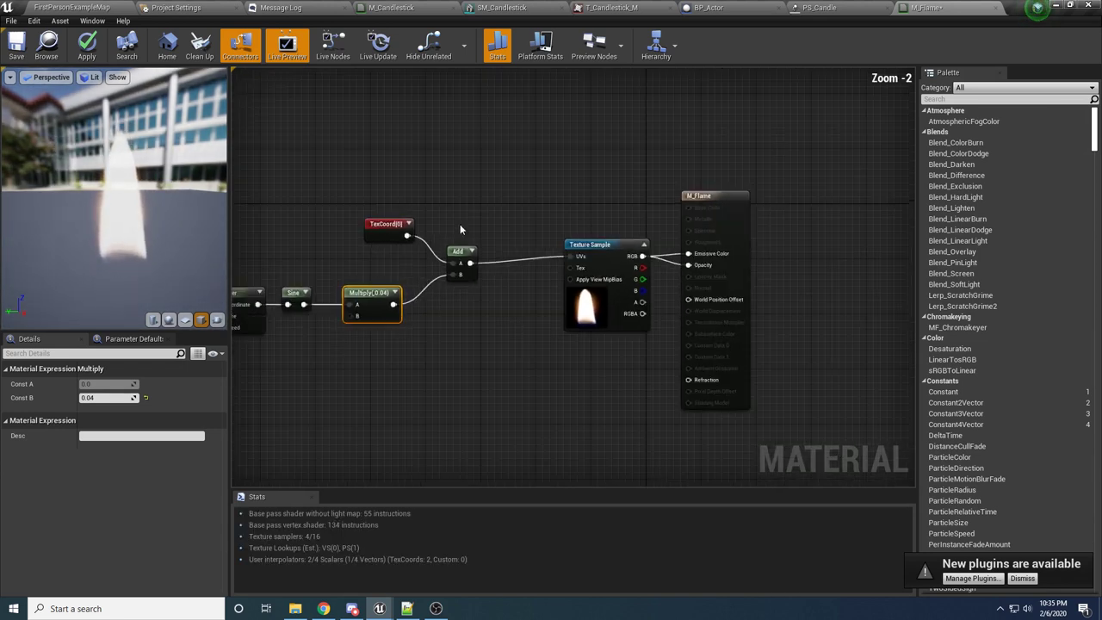
right_click_drag(460, 227, 651, 227)
left_click_drag(671, 191, 413, 344)
left_click_drag(651, 252, 701, 245)
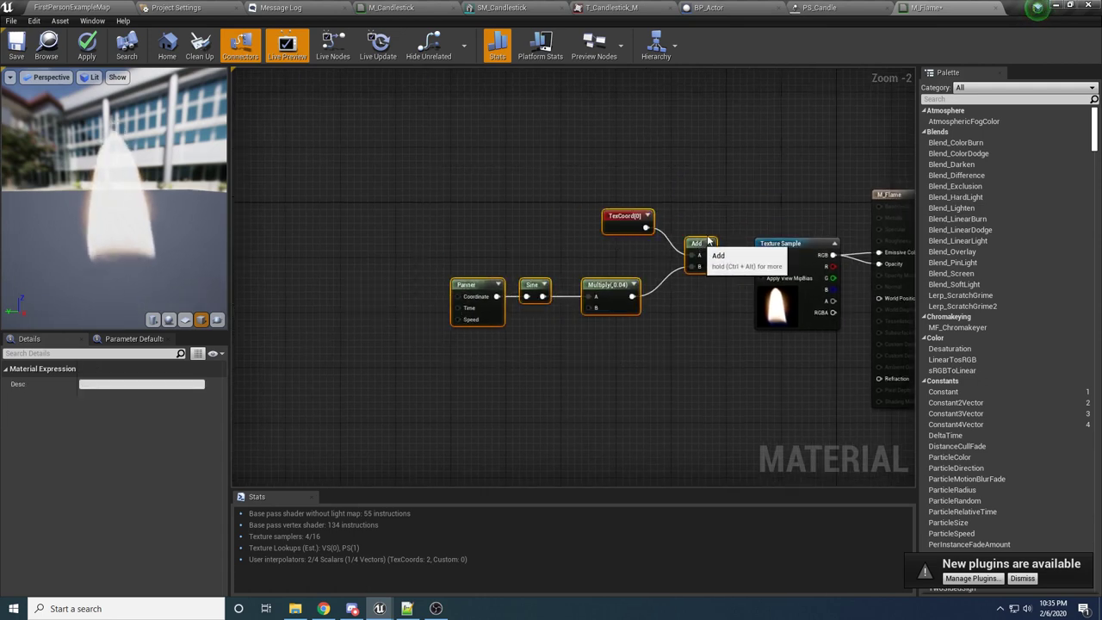
right_click_drag(700, 245, 615, 255)
left_click(86, 45)
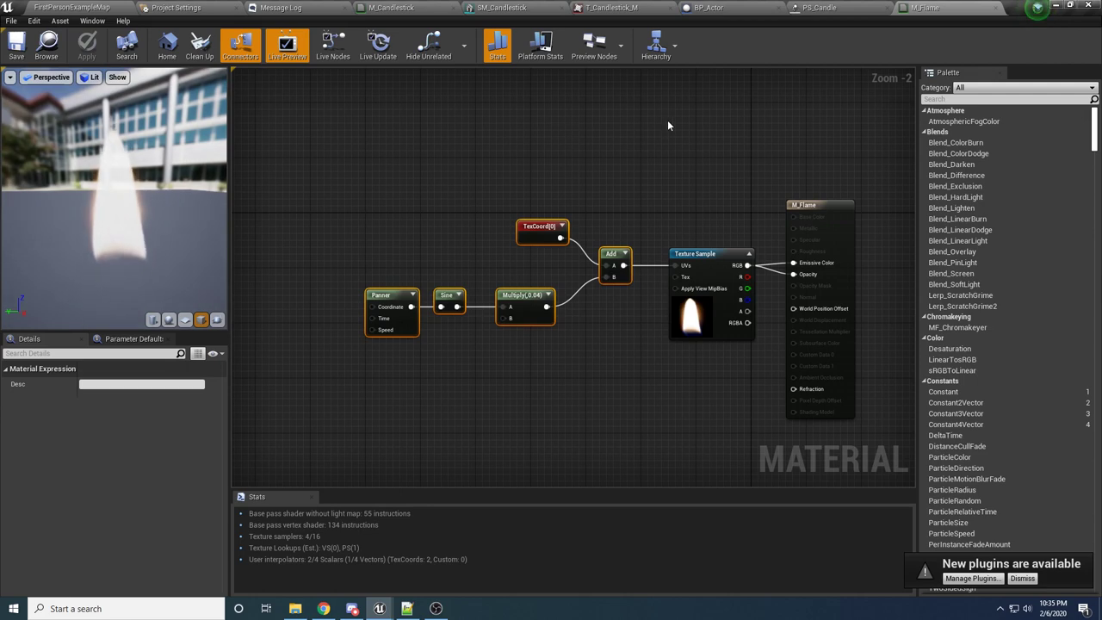
Switch to the PS_Candle particle system and assign M_Flame as the emitter's material
left_click(832, 10)
left_click(205, 403)
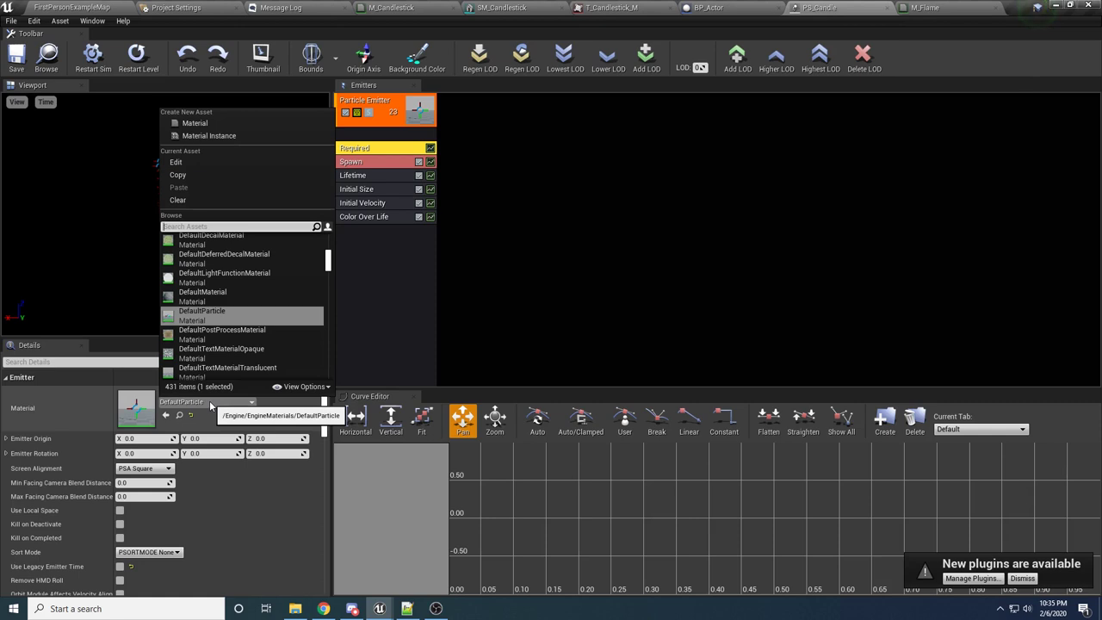
type("m_flame")
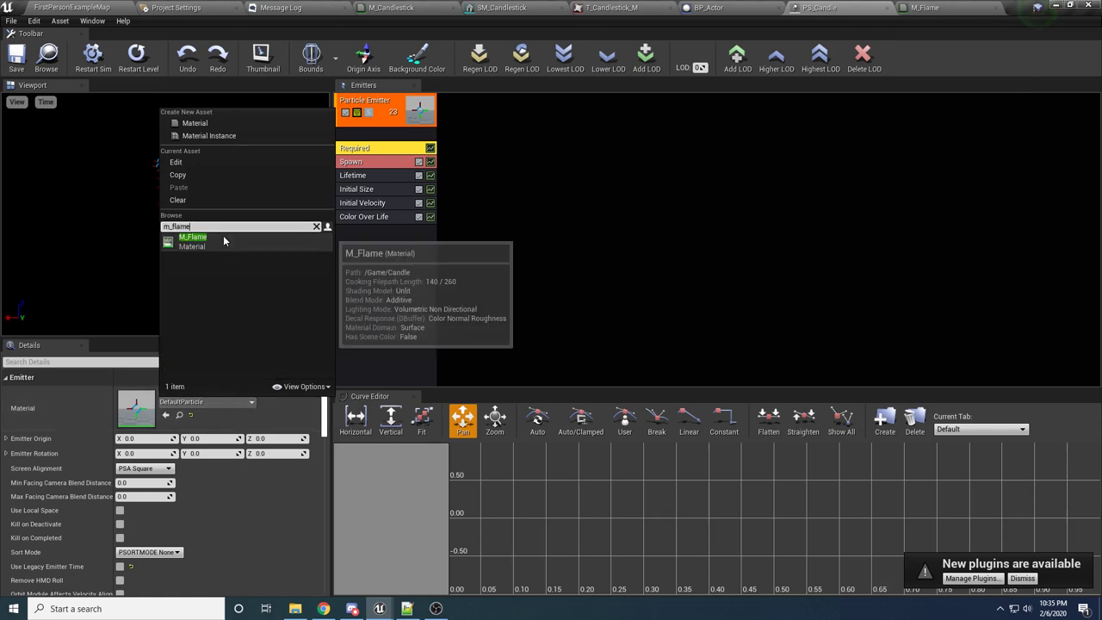
left_click(223, 235)
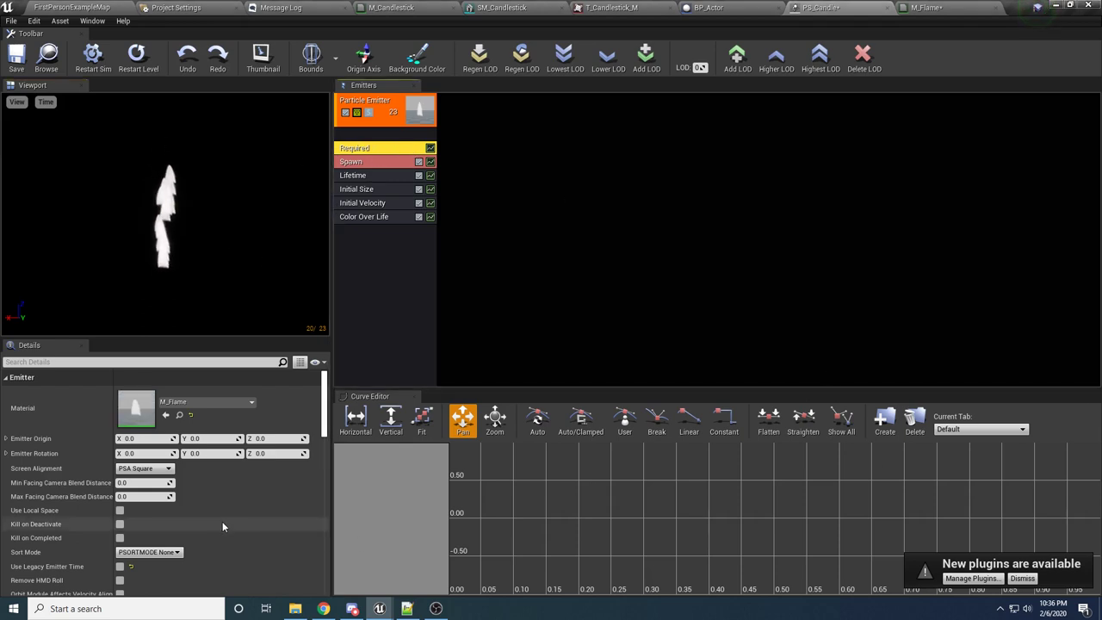
Set the emitter's Screen Alignment to PSA Rectangle in the Required module
scroll(185, 477, "down", 1)
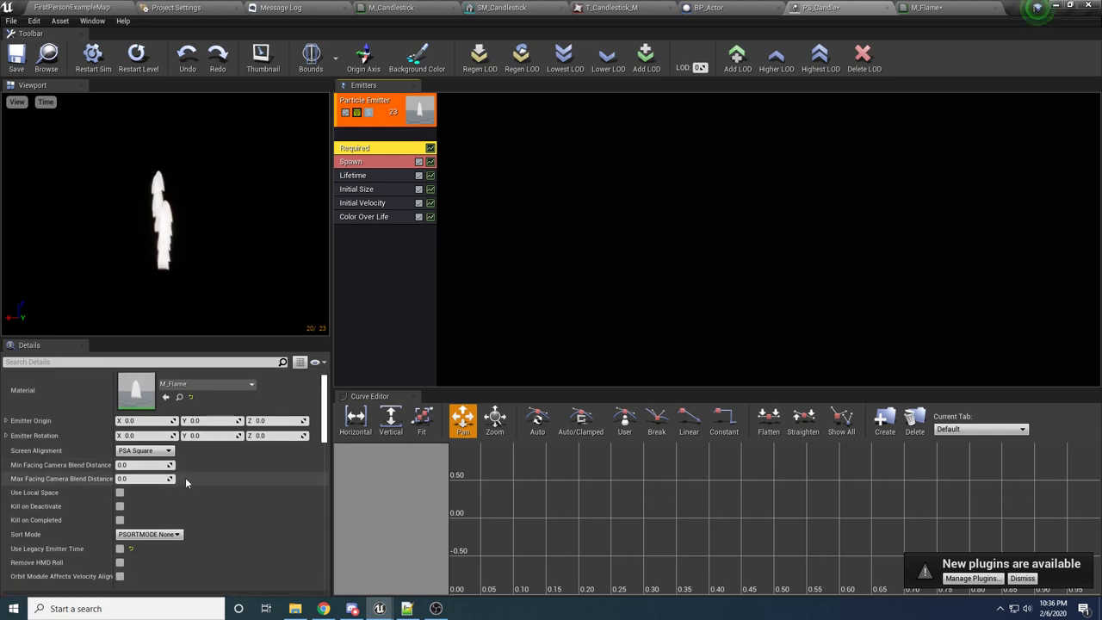
left_click(147, 451)
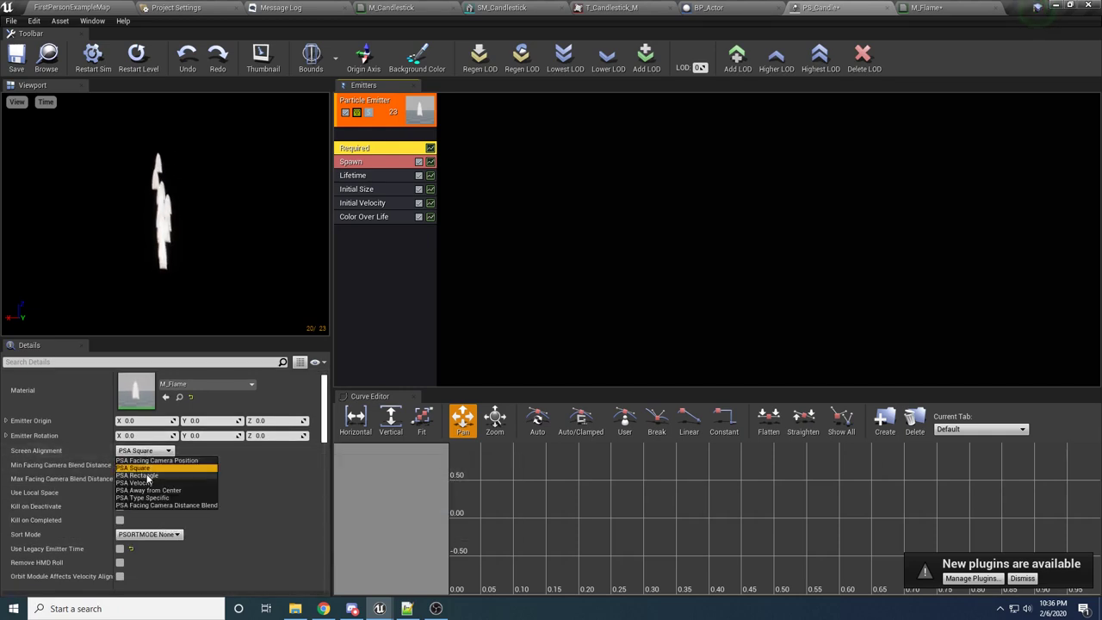
left_click(137, 473)
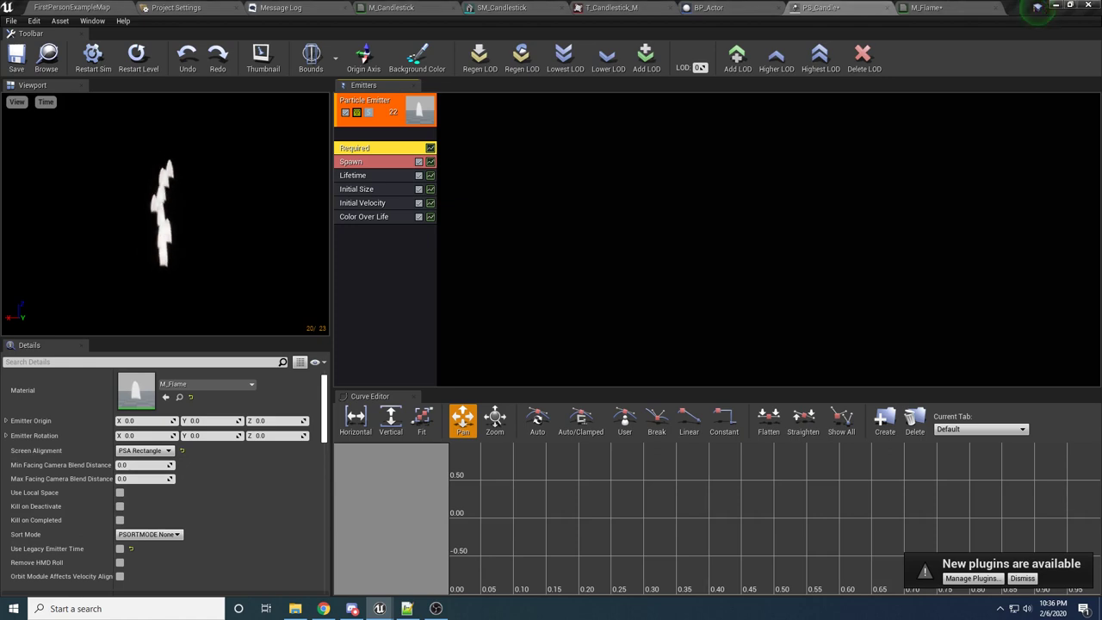
scroll(172, 447, "down", 5)
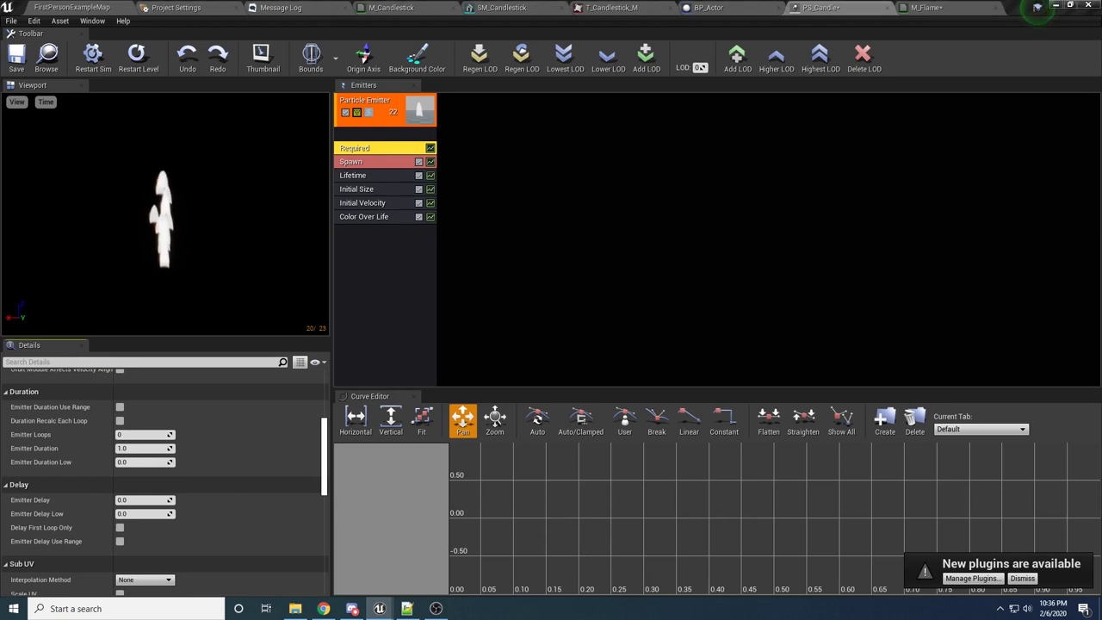
Set the Spawn module's Rate constant to 2
left_click(370, 162)
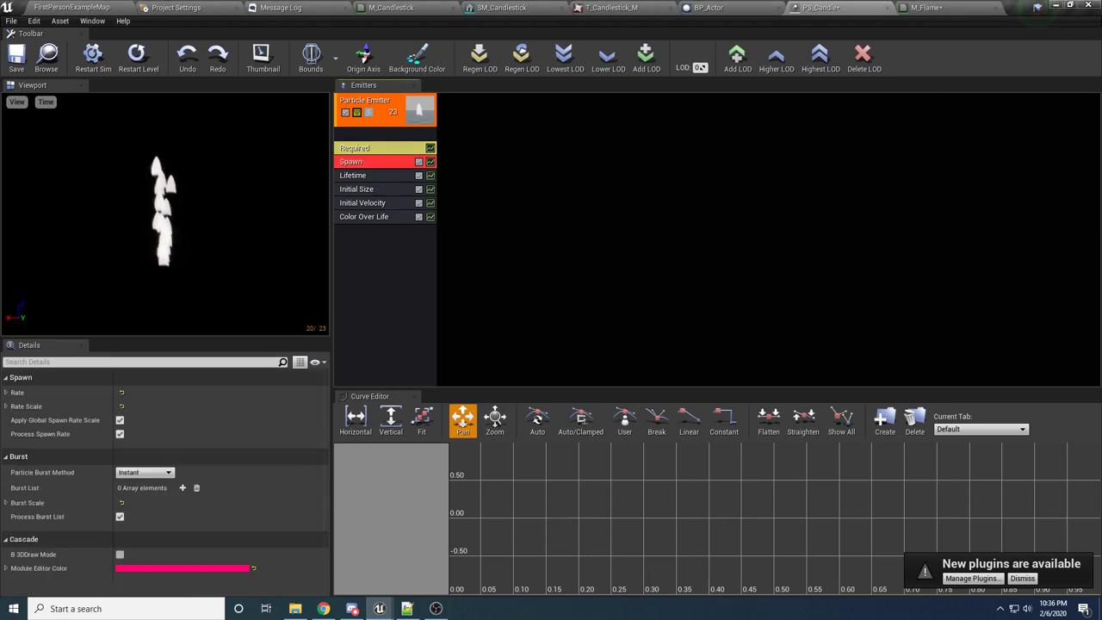
left_click(6, 392)
left_click(7, 420)
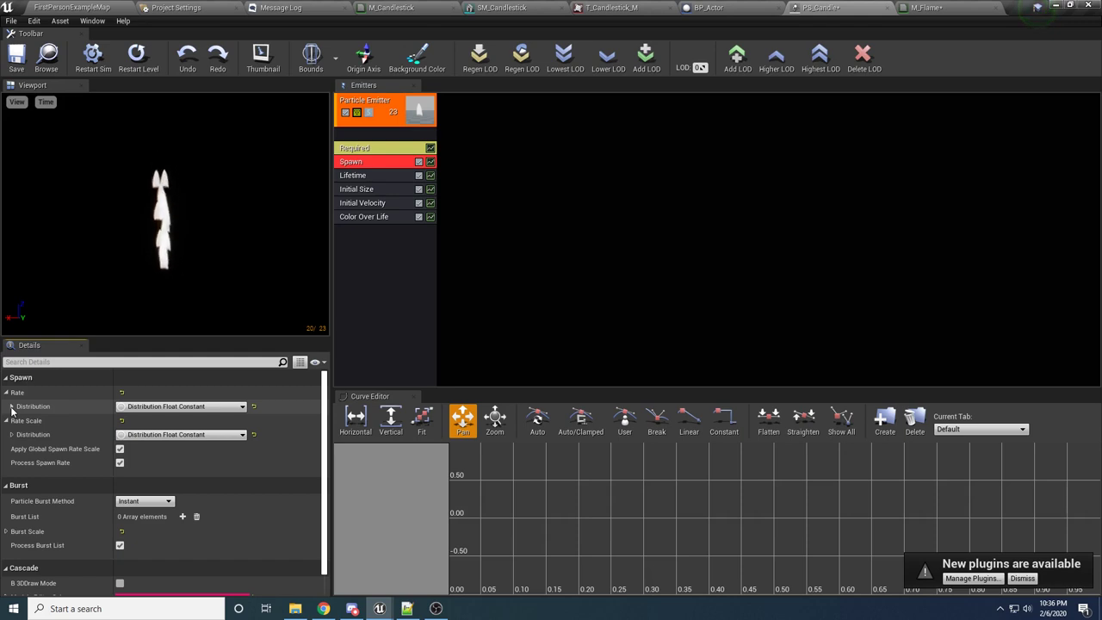
left_click(12, 407)
left_click(12, 462)
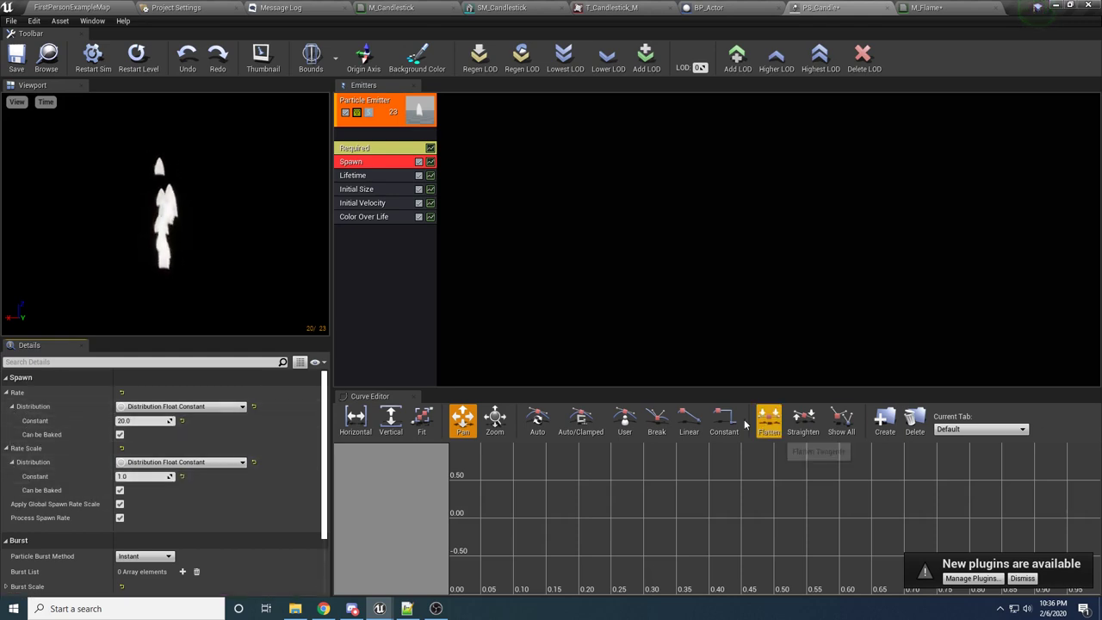
left_click(138, 420)
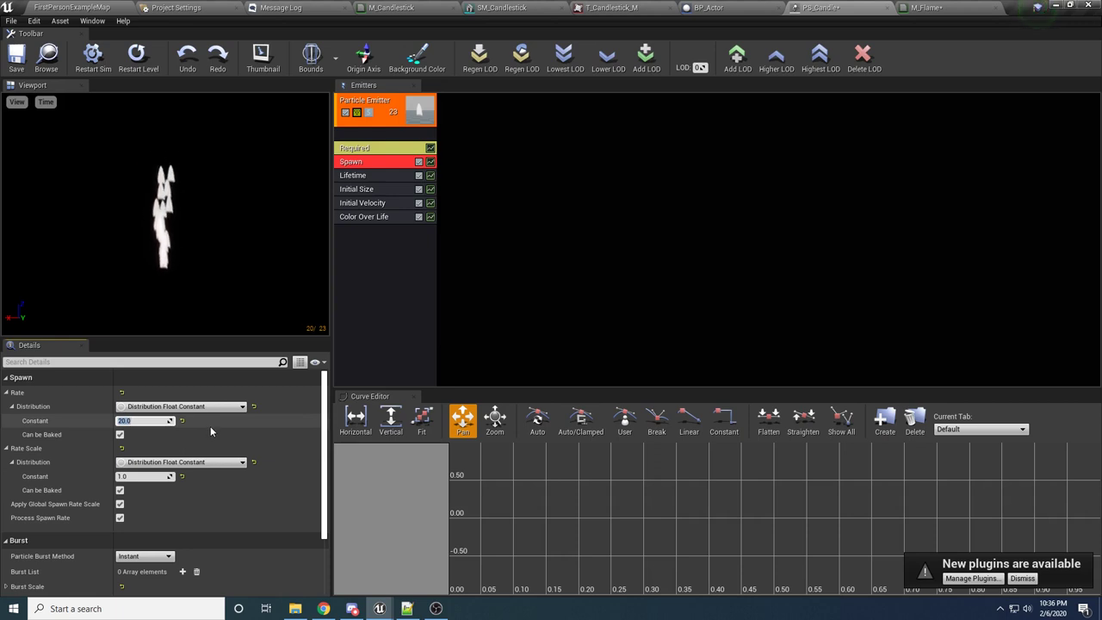
type("2")
key("Return")
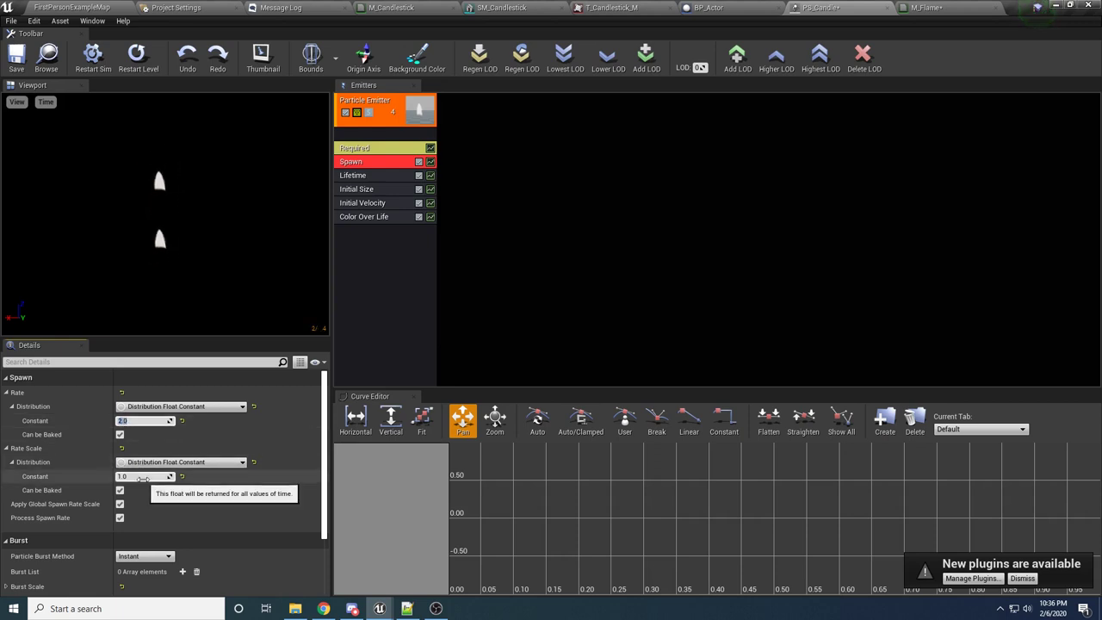
Examine the Spawn module's Rate Scale and Burst Scale values and the Lifetime module's distribution
left_click(142, 476)
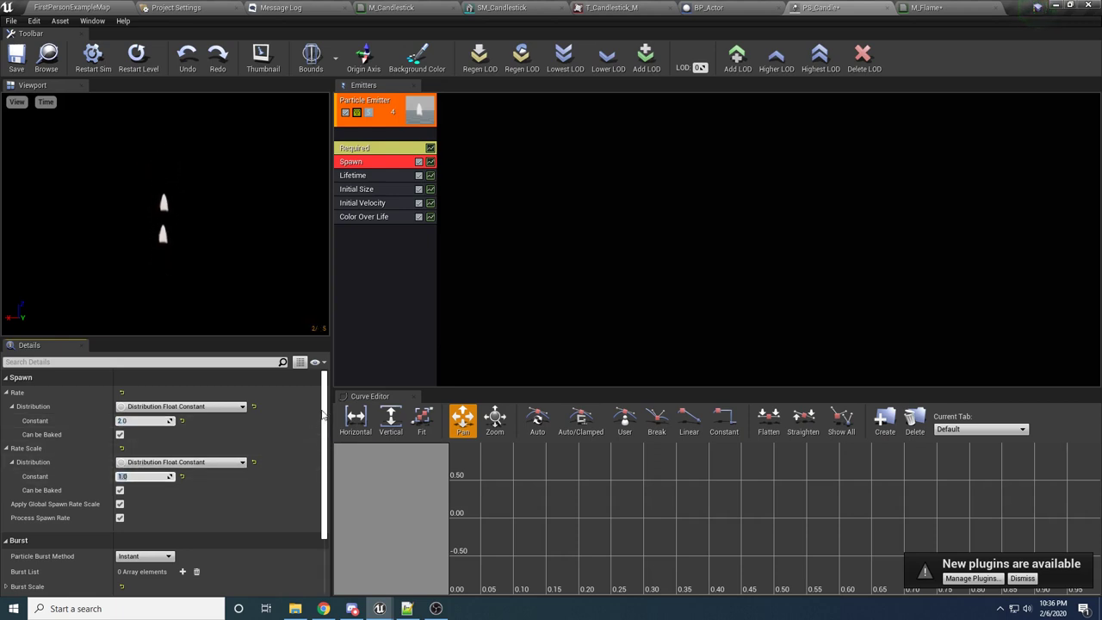
left_click(322, 452)
left_click_drag(322, 447, 518, 540)
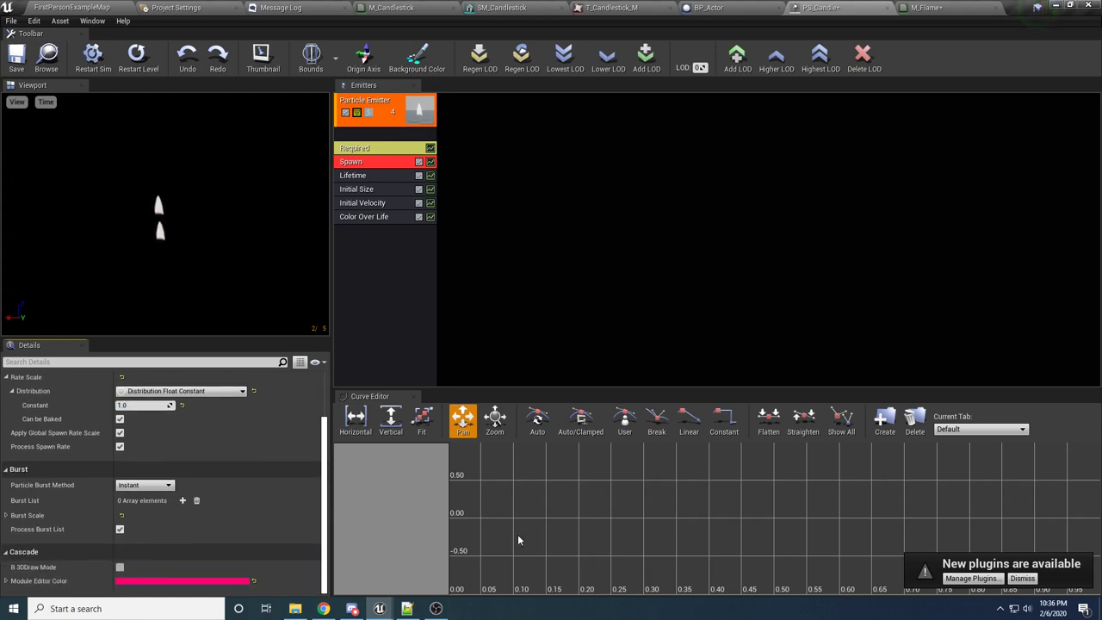
left_click(1037, 7)
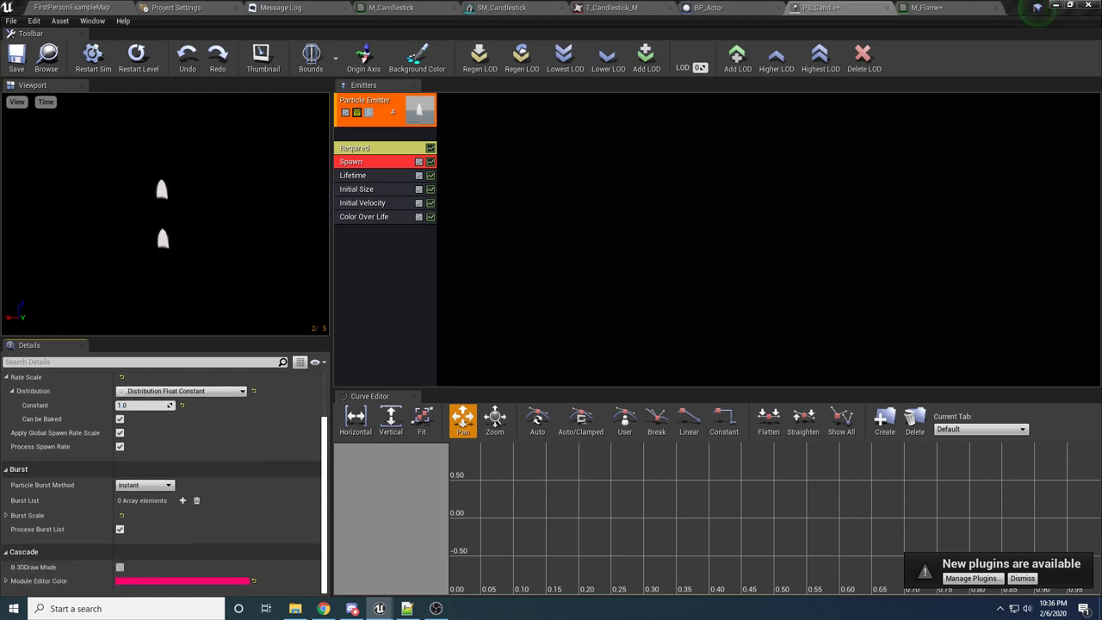
left_click(7, 515)
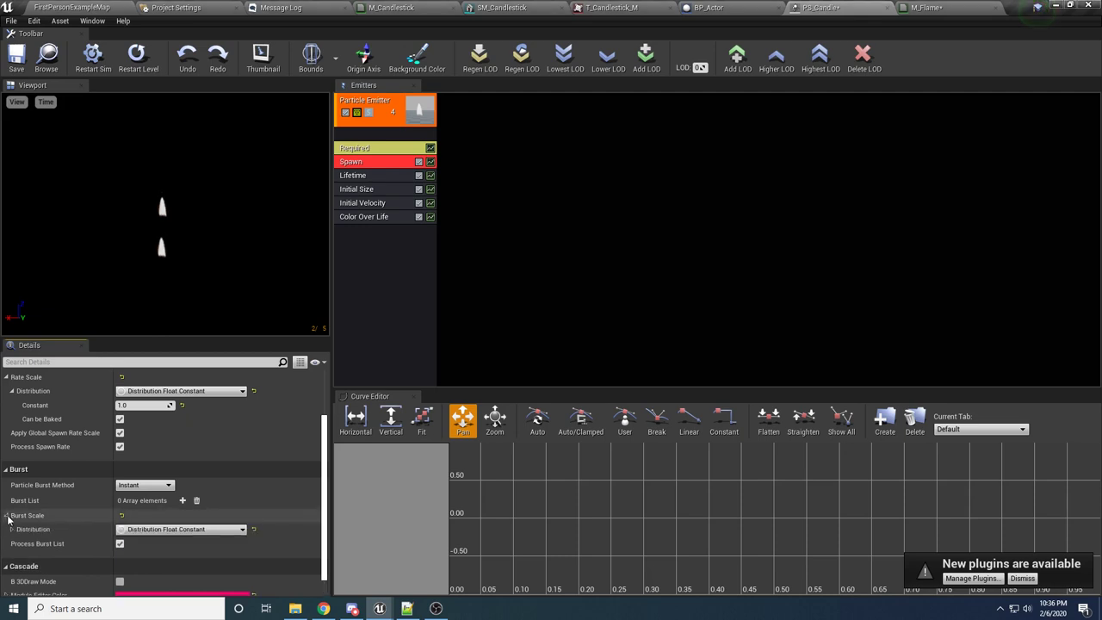
left_click(12, 528)
scroll(172, 508, "down", 1)
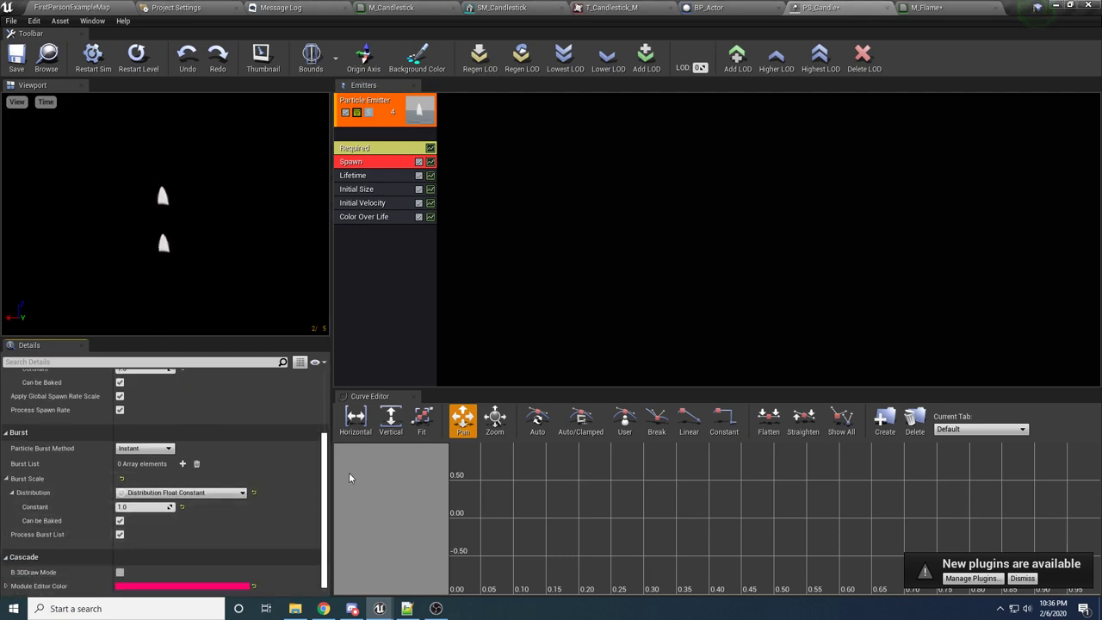
left_click(370, 178)
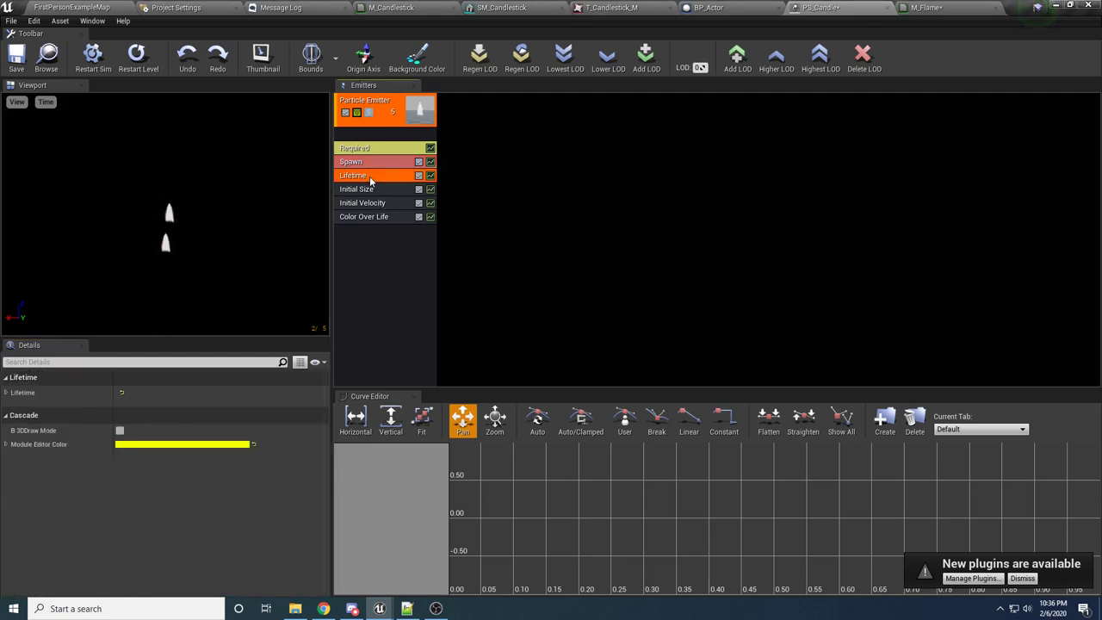
left_click(6, 393)
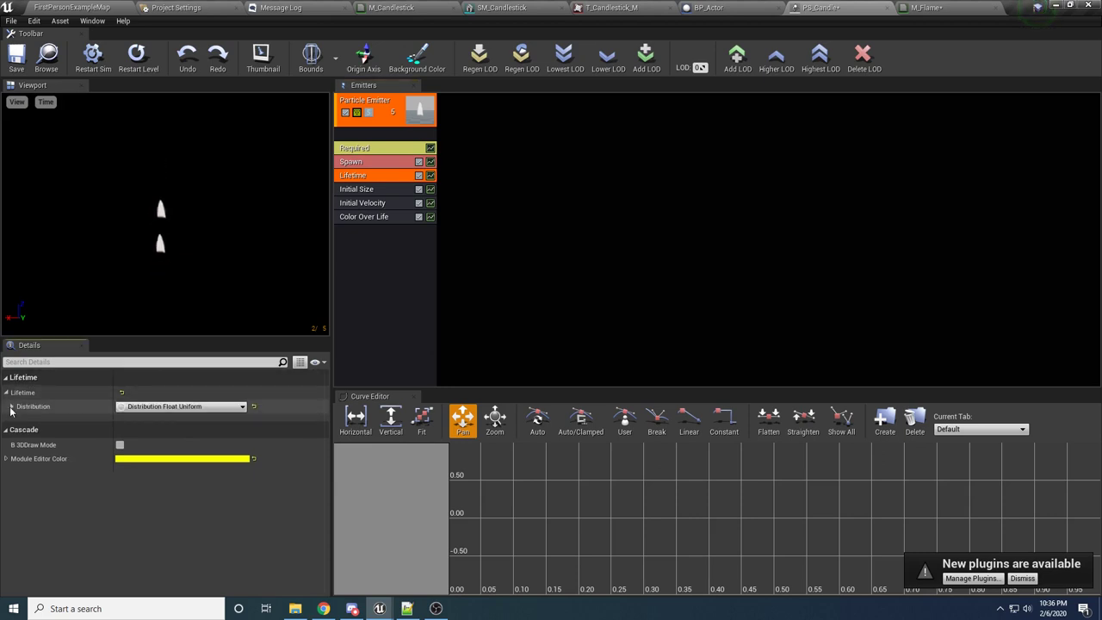
left_click(12, 407)
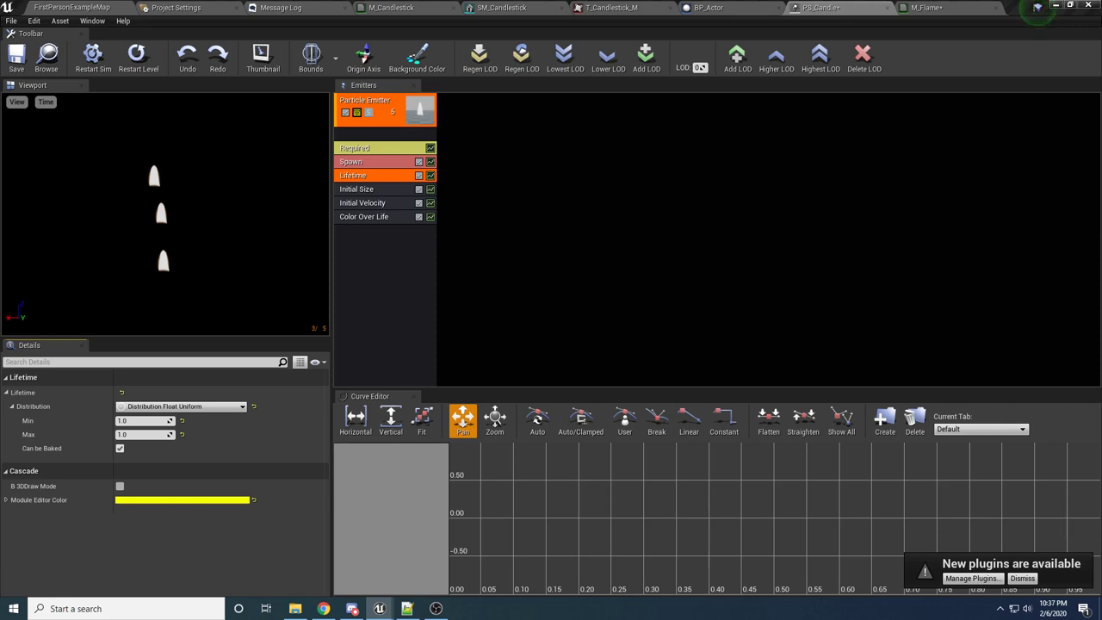
Set the Initial Size module's maximum start size to X 3, Y 5, Z 5
left_click(380, 191)
left_click(12, 407)
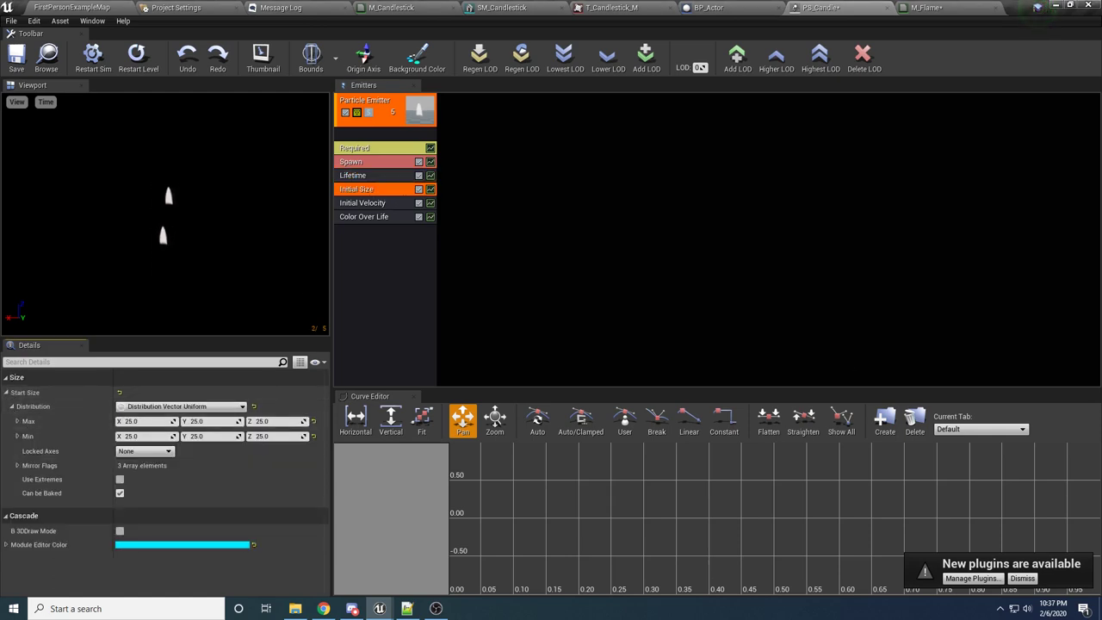
left_click(142, 421)
type("3")
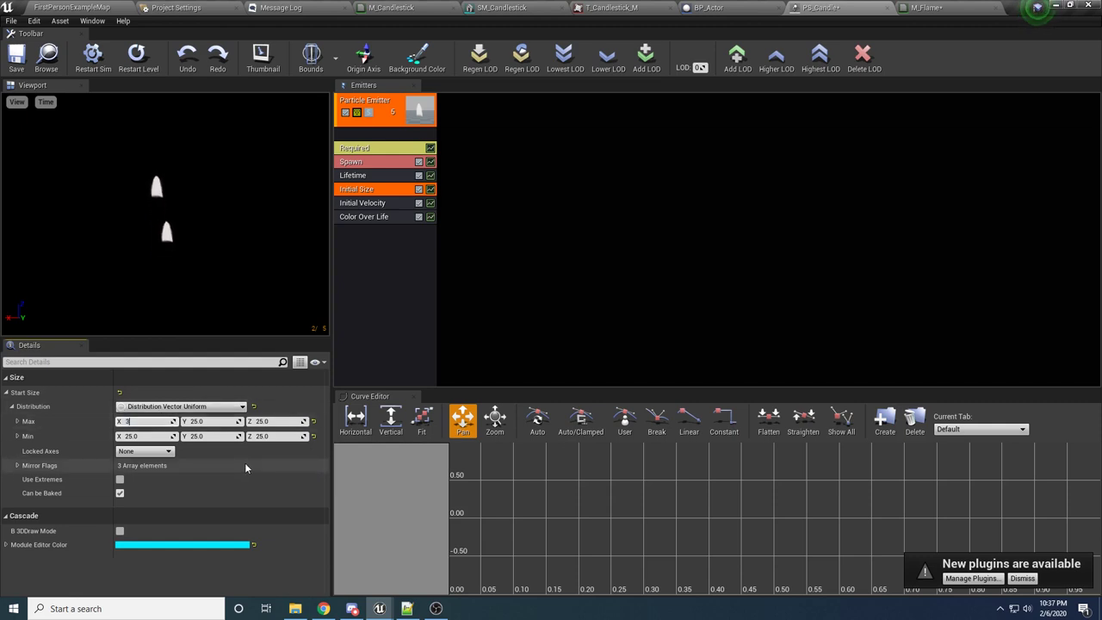
key("Tab")
type("5")
key("Tab")
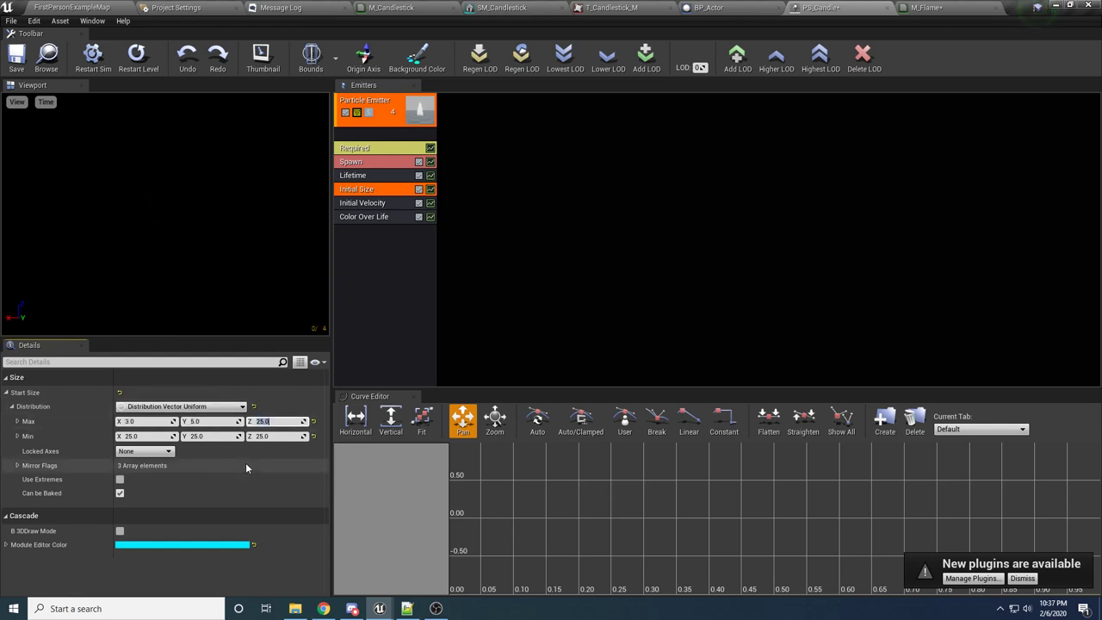
type("5")
key("Return")
Set the minimum start size to X 3, Y 5, Z 5
key("Tab")
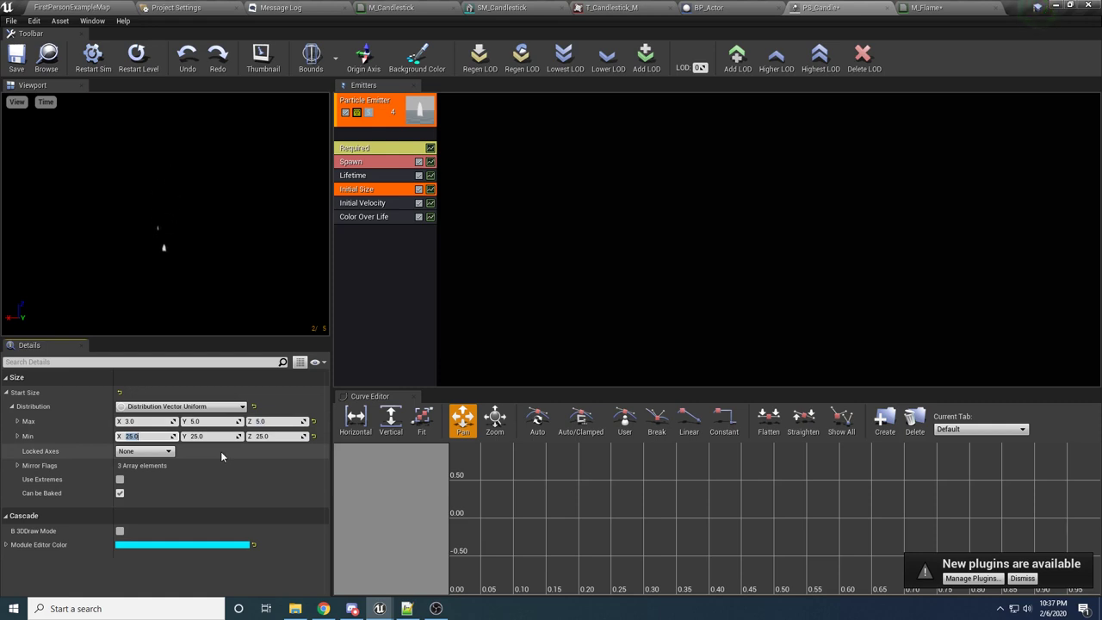
type("3")
key("Tab")
type("5")
key("Tab")
type("5")
key("Return")
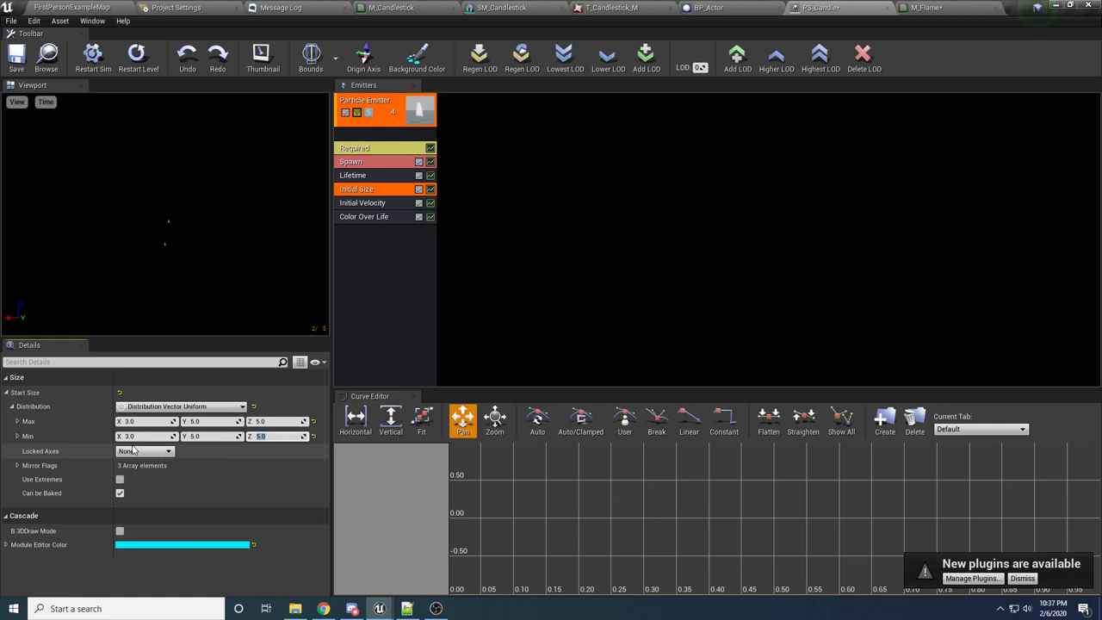
Delete the Initial Velocity module from the emitter and select the Color Over Life module
left_click(362, 205)
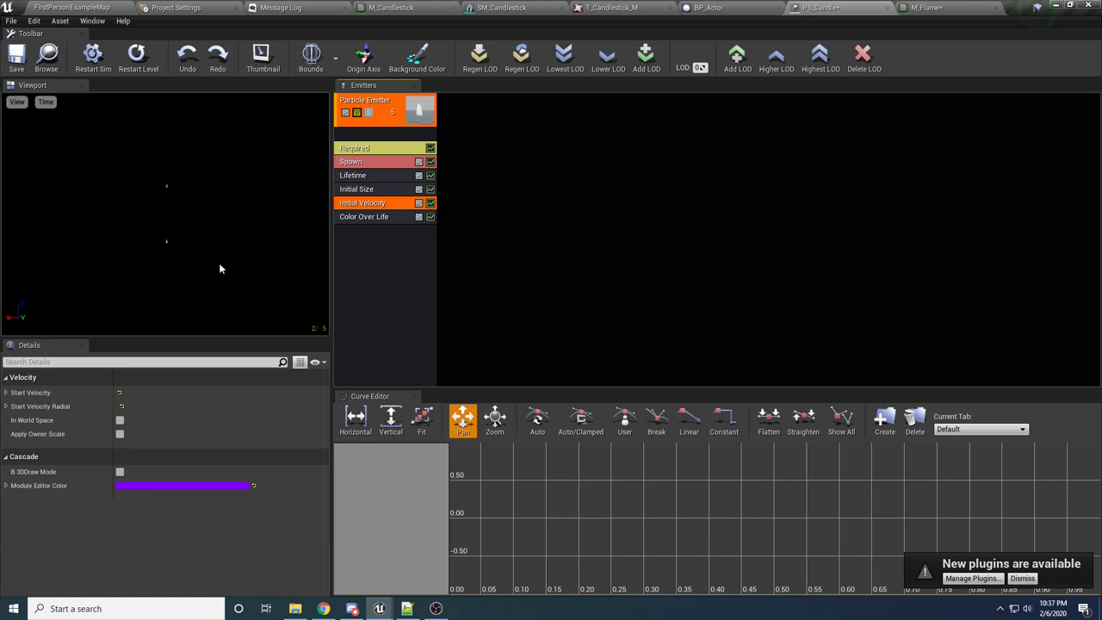
key("Delete")
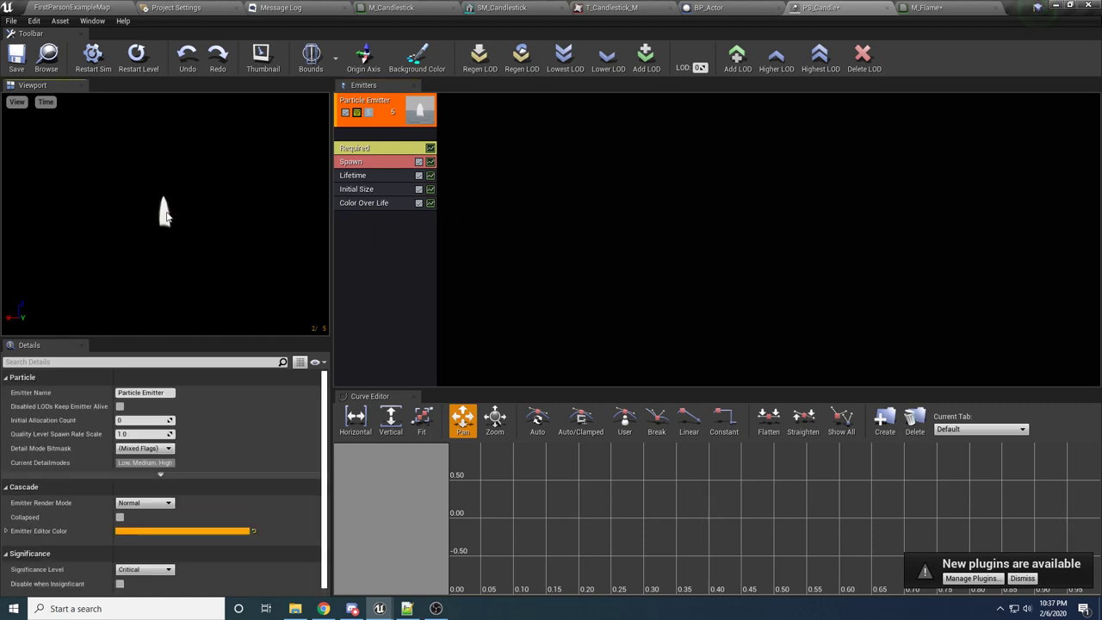
left_click(365, 203)
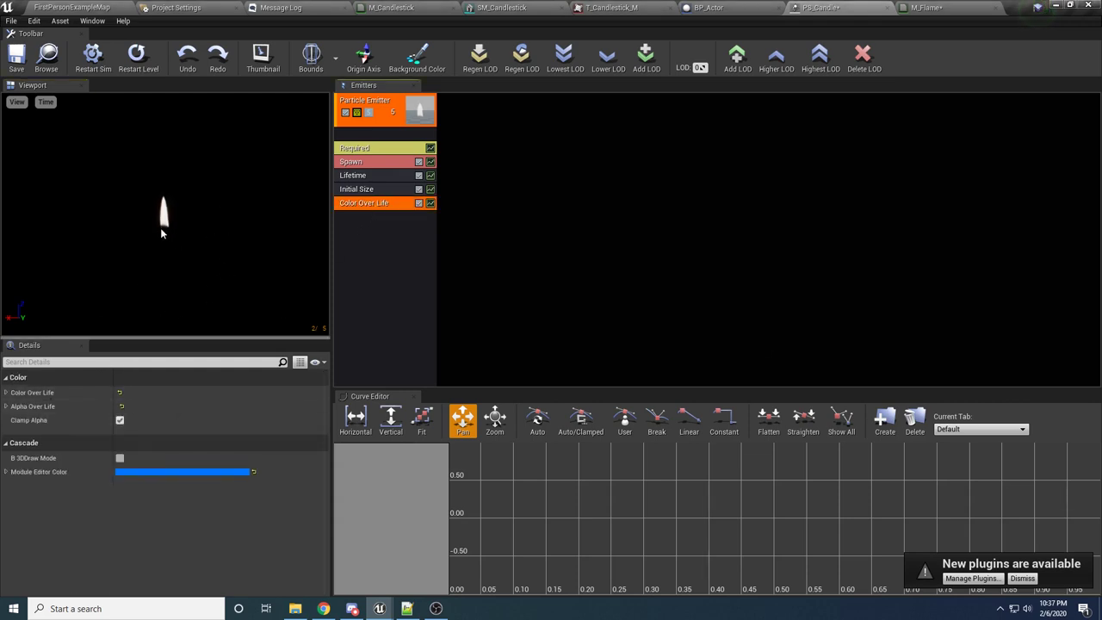
left_click_drag(174, 211, 178, 215)
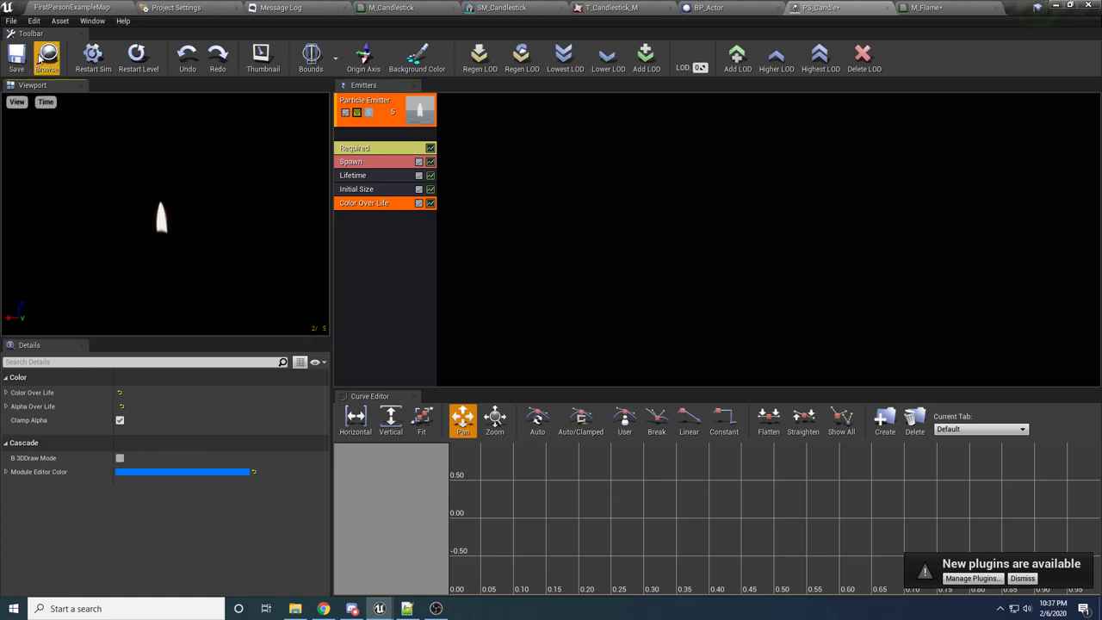
Save all modified assets, including PS_Candle and M_Flame
left_click(11, 22)
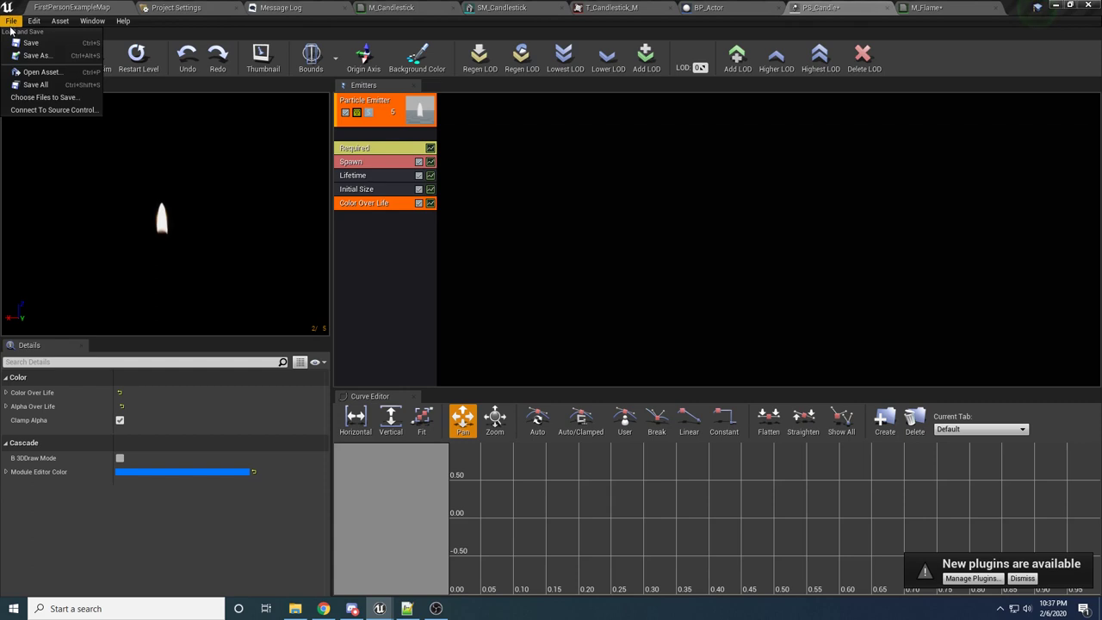
left_click(211, 229)
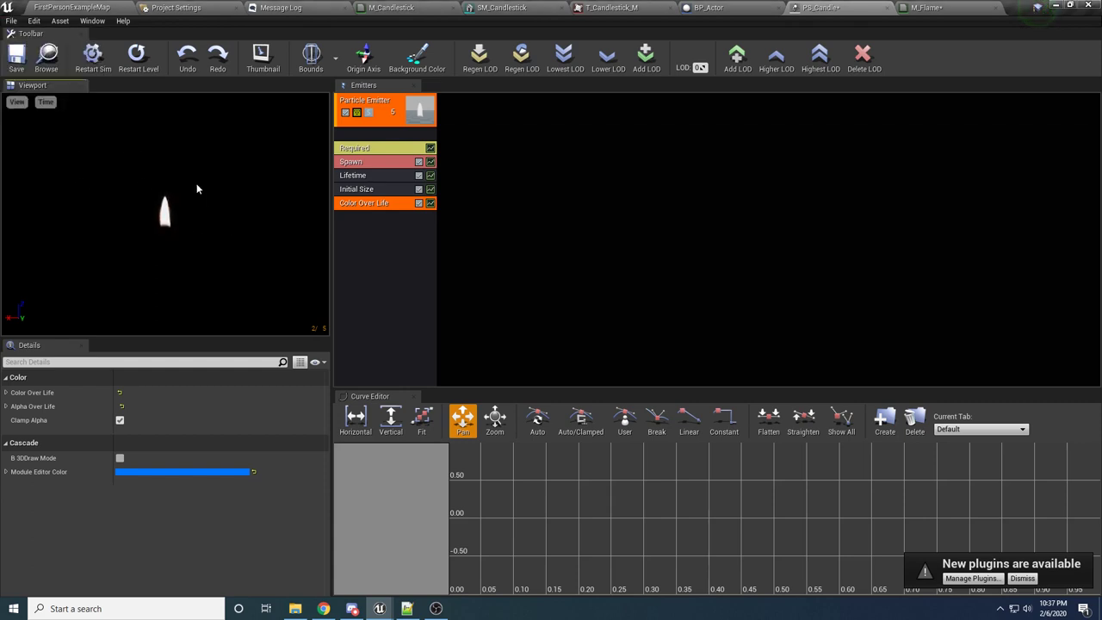
left_click(11, 21)
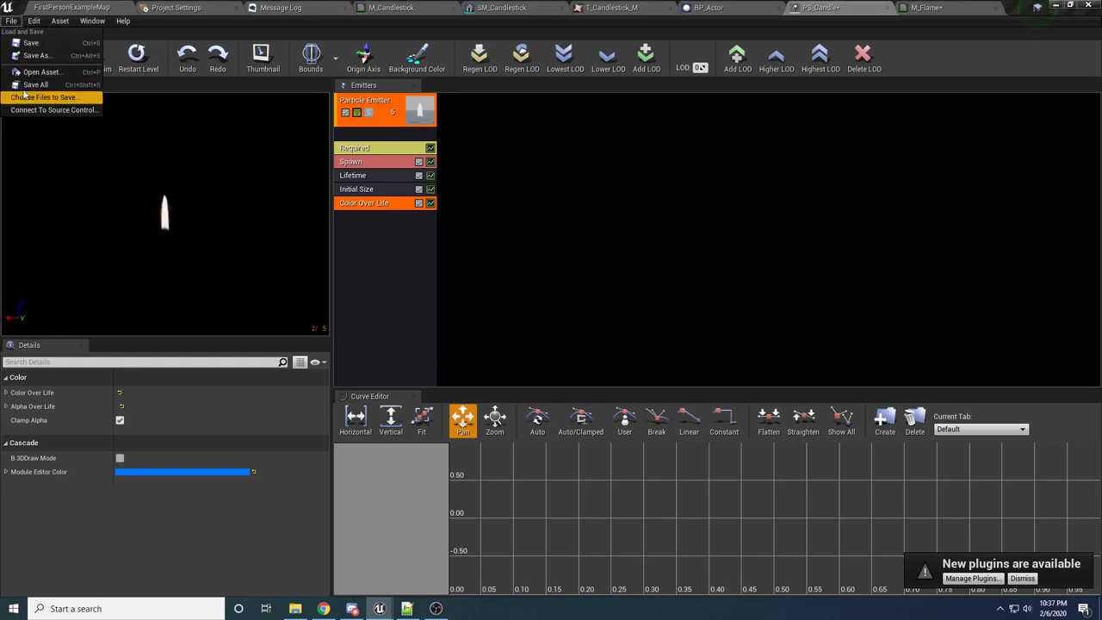
left_click(35, 97)
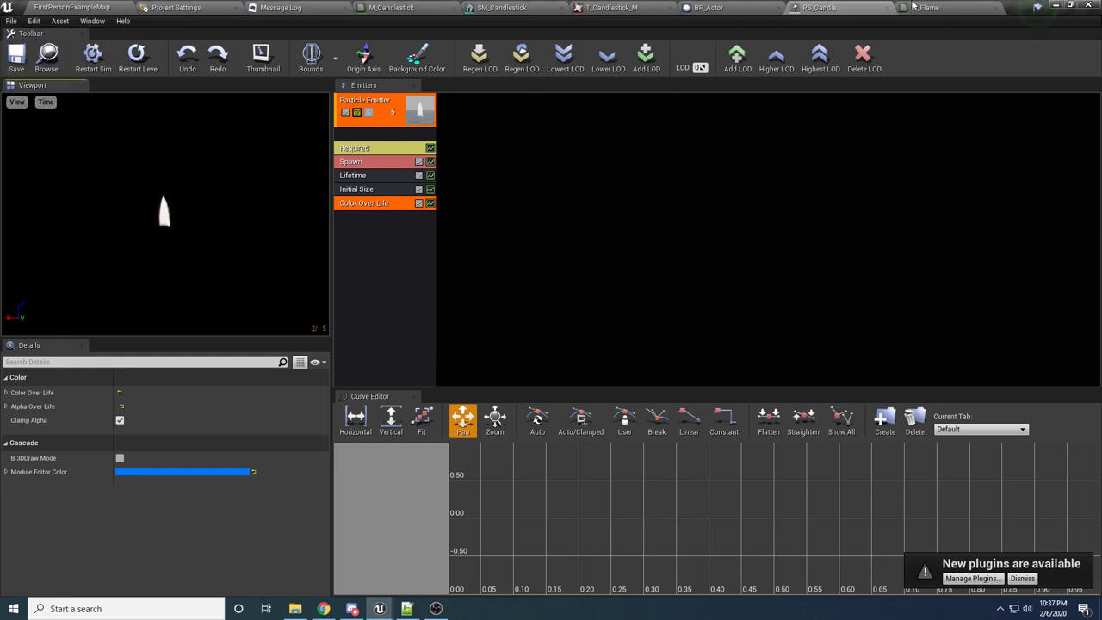
Assign PS_Candle as the template of the ParticleSystem component in BP_Actor
left_click(698, 9)
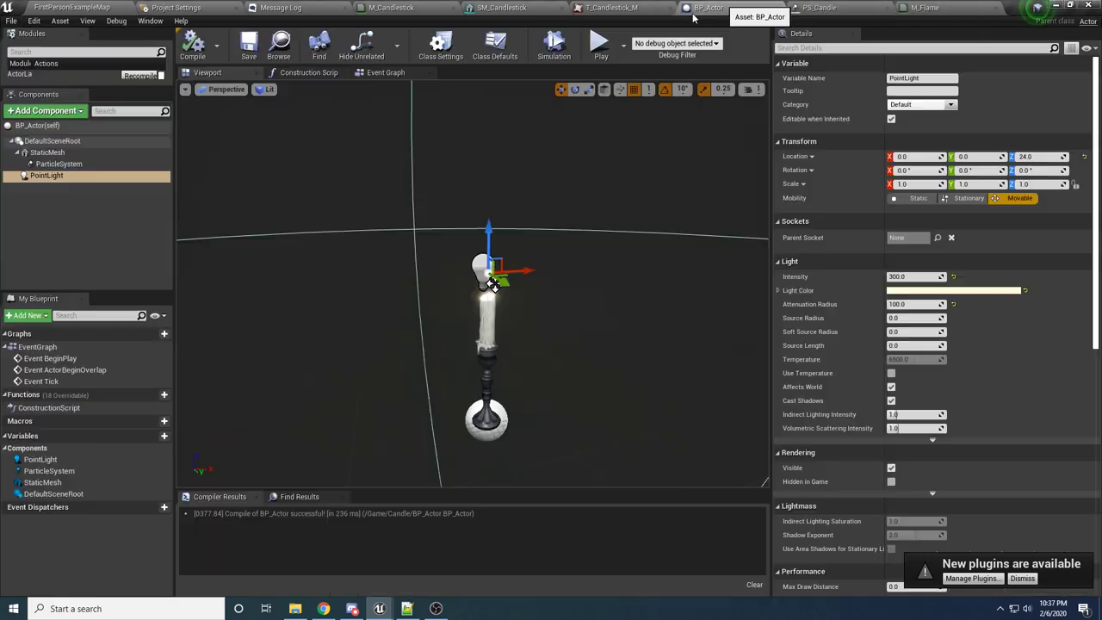
left_click(59, 163)
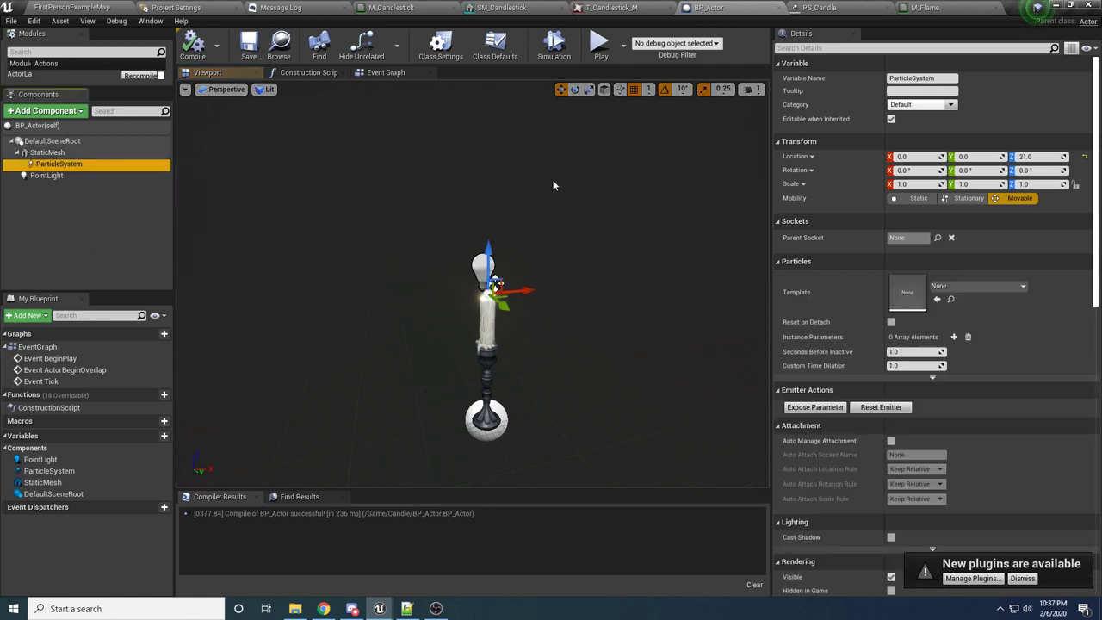
left_click(972, 286)
left_click(961, 415)
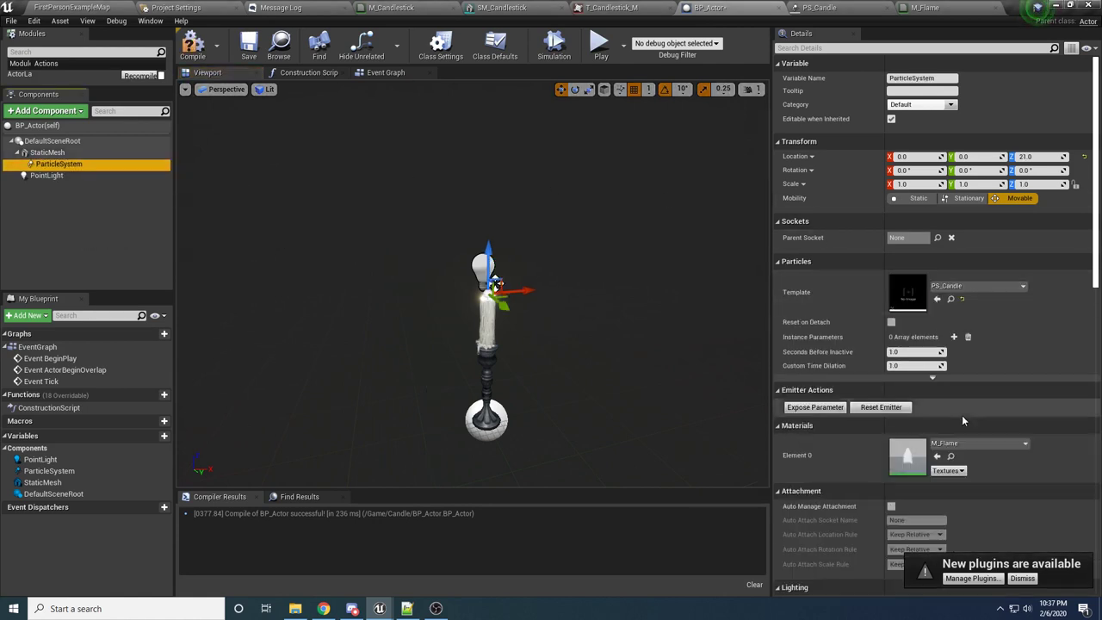
Raise the ParticleSystem component above the candle's wick to a Z location of 22
key("f")
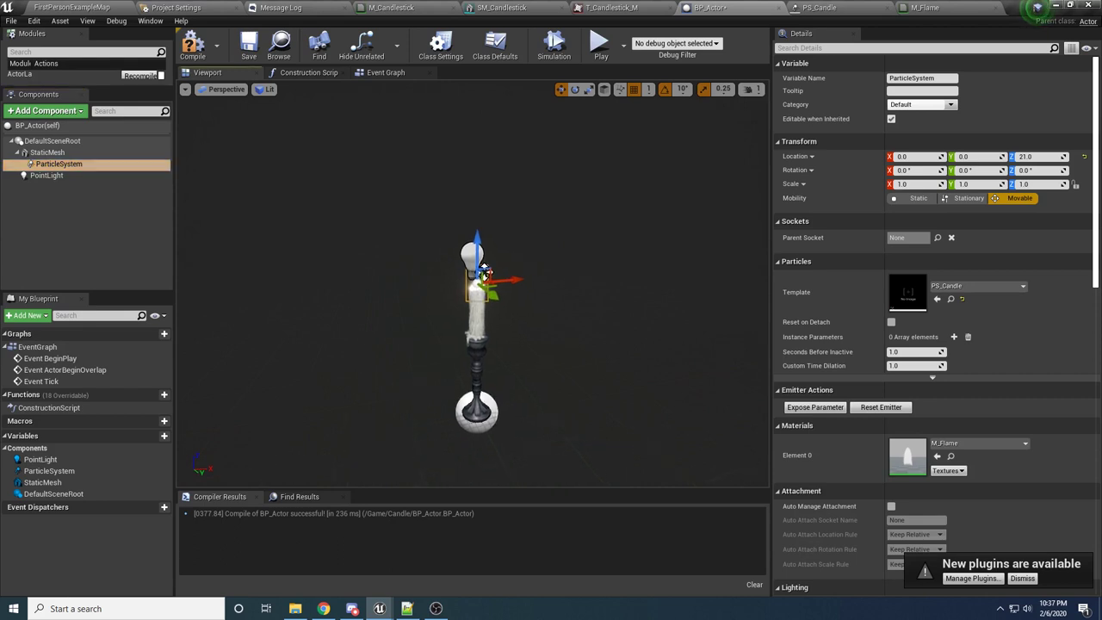
right_click_drag(478, 271, 422, 271)
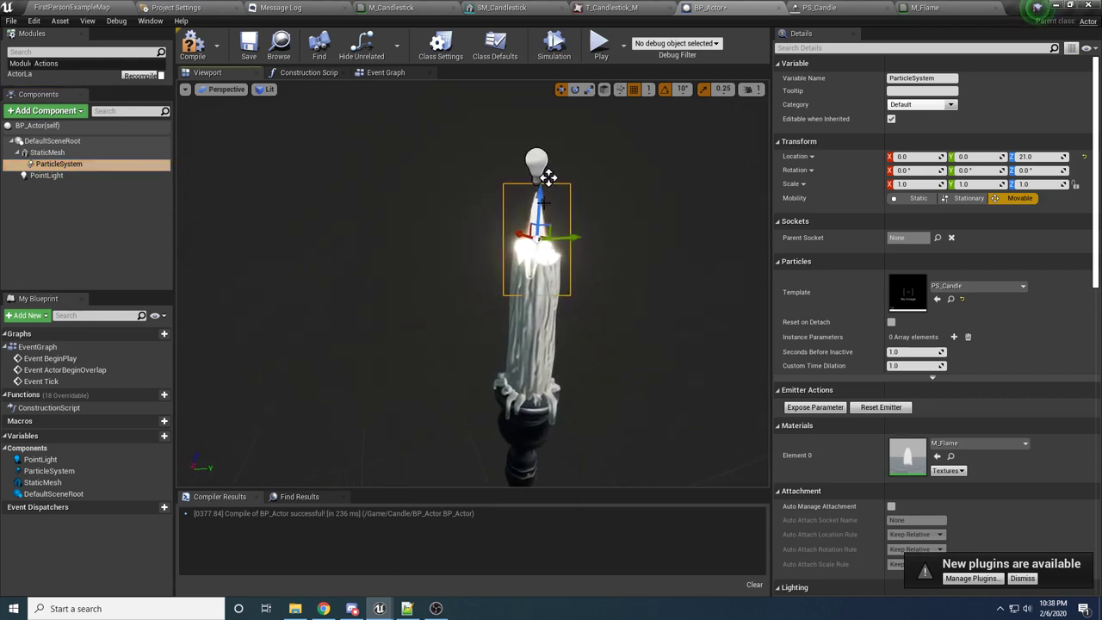
mouse_move(549, 179)
left_mouse_down()
mouse_move(549, 164)
mouse_move(548, 178)
left_mouse_up()
right_click_drag(637, 138, 689, 138)
key("s")
right_click_drag(494, 177, 530, 177)
left_click_drag(452, 235, 452, 244)
right_click_drag(452, 244, 425, 241)
key("w")
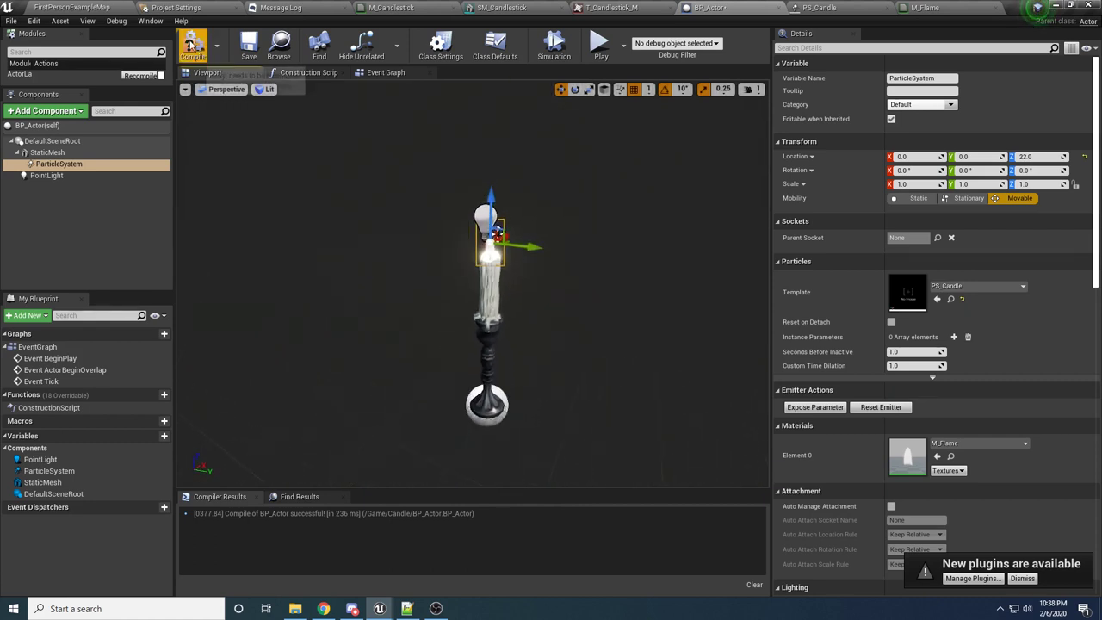
Compile the BP_Actor Blueprint and save all modified assets
left_click(193, 45)
left_click(12, 22)
left_click(34, 88)
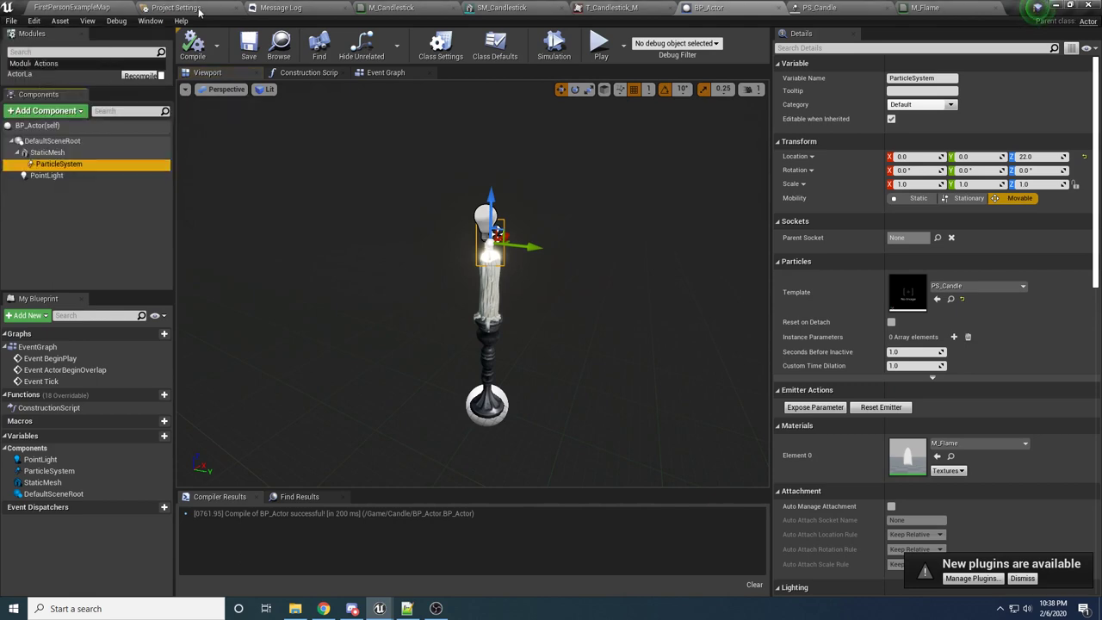
In FirstPersonExampleMap, rotate the Light Source directional light to point upward, about X -186.48, Y 66.31, Z -7.73, to darken the level
left_click(210, 5)
left_click(270, 5)
left_click(102, 6)
right_click_drag(421, 290, 451, 246)
key("s")
key("e")
left_click(379, 195)
mouse_move(428, 148)
right_mouse_down()
mouse_move(395, 184)
mouse_move(428, 148)
right_mouse_up()
key("e")
key("a")
key("e")
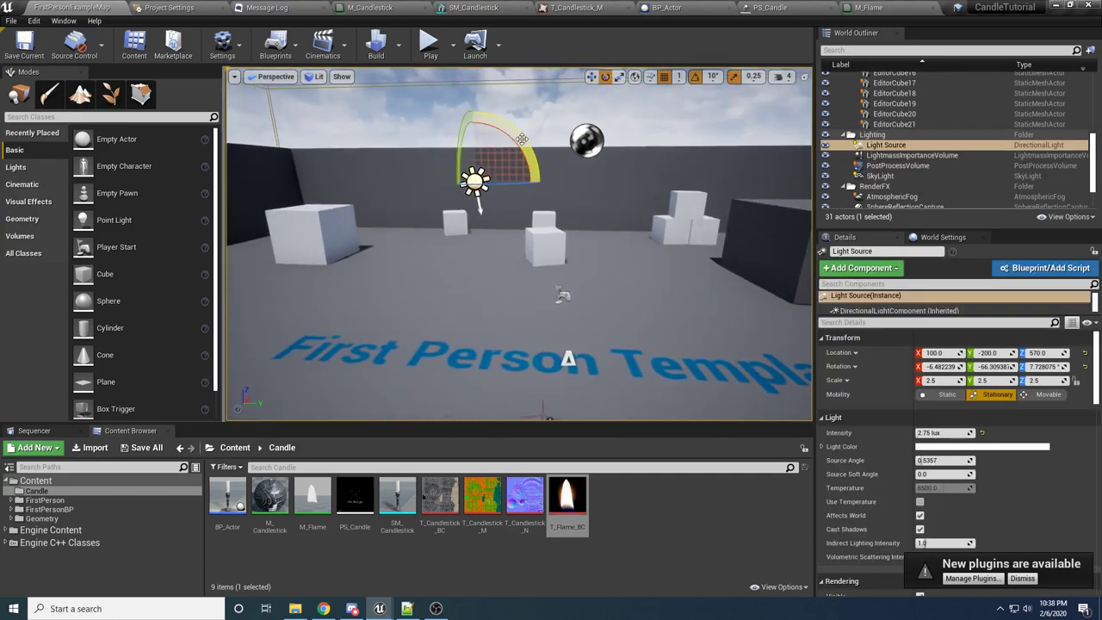
left_click(512, 135)
left_click_drag(483, 138, 456, 247)
left_click(450, 182)
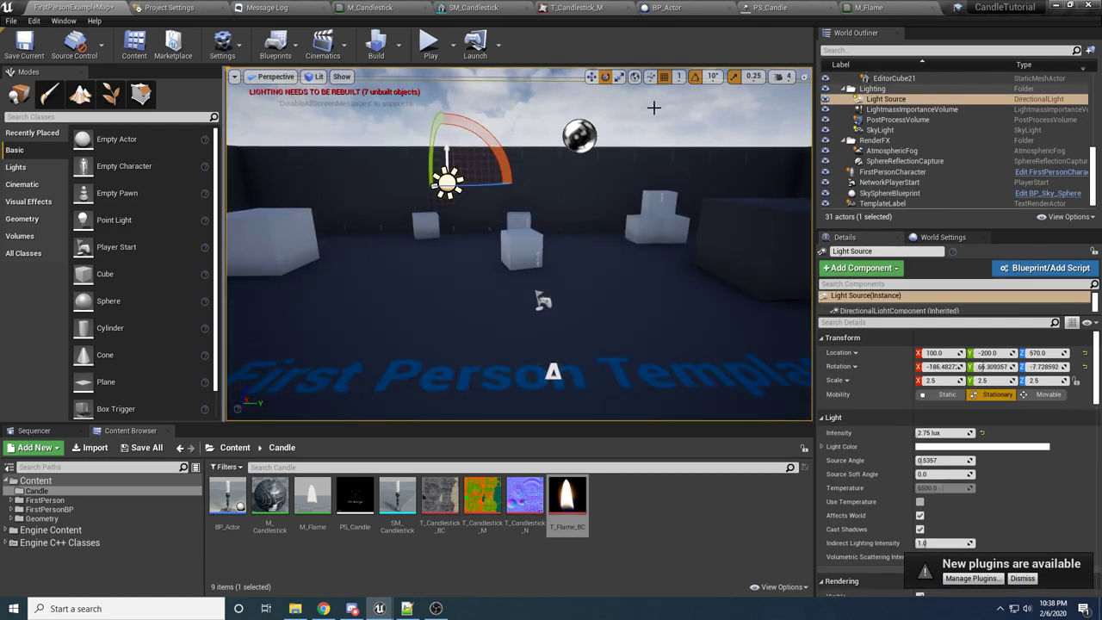
Refresh the sky sphere's material so the sky matches the directional light's current rotation
left_click(654, 107)
right_click_drag(654, 106, 598, 97)
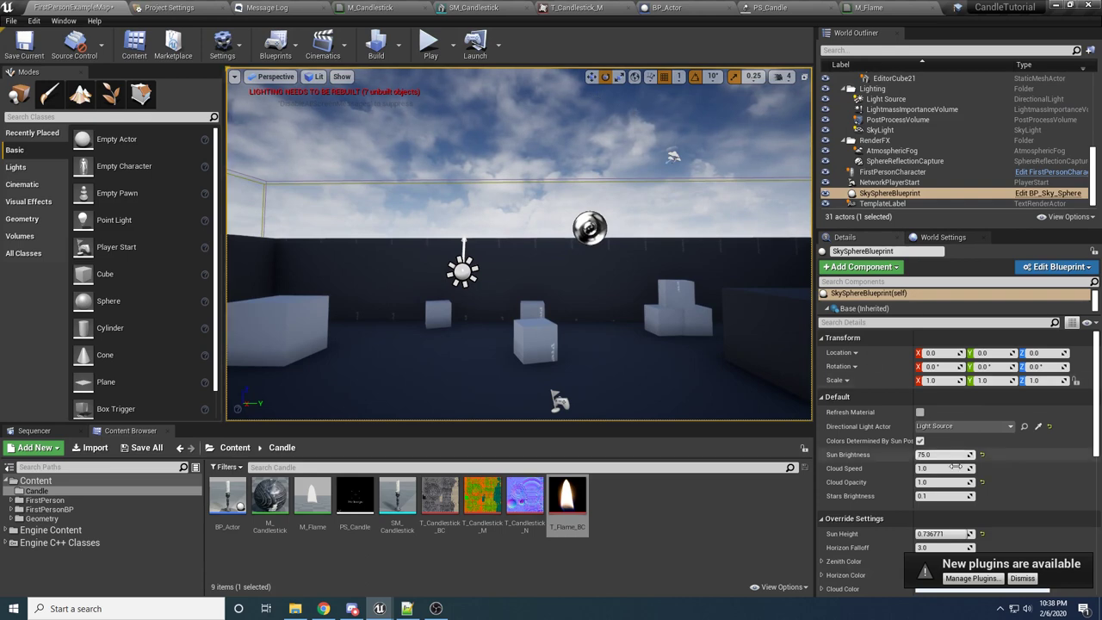
left_click(920, 415)
right_click_drag(511, 210, 575, 283)
right_click_drag(551, 219, 577, 223)
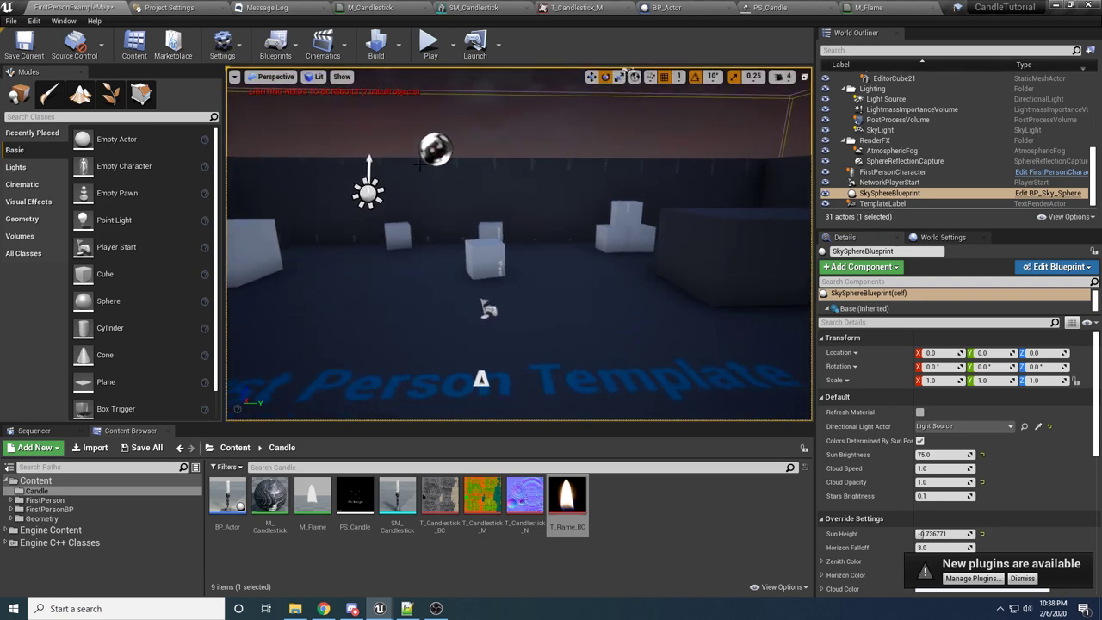
Build the level's lighting and return to the FirstPersonExampleMap level view
left_click(376, 43)
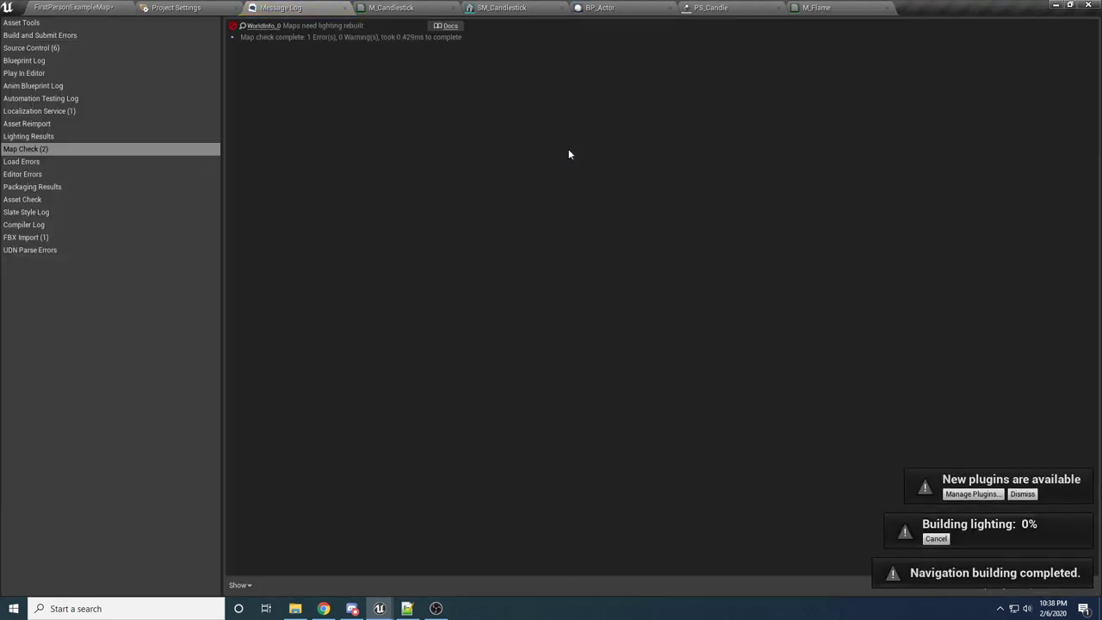
left_click(215, 7)
left_click(73, 7)
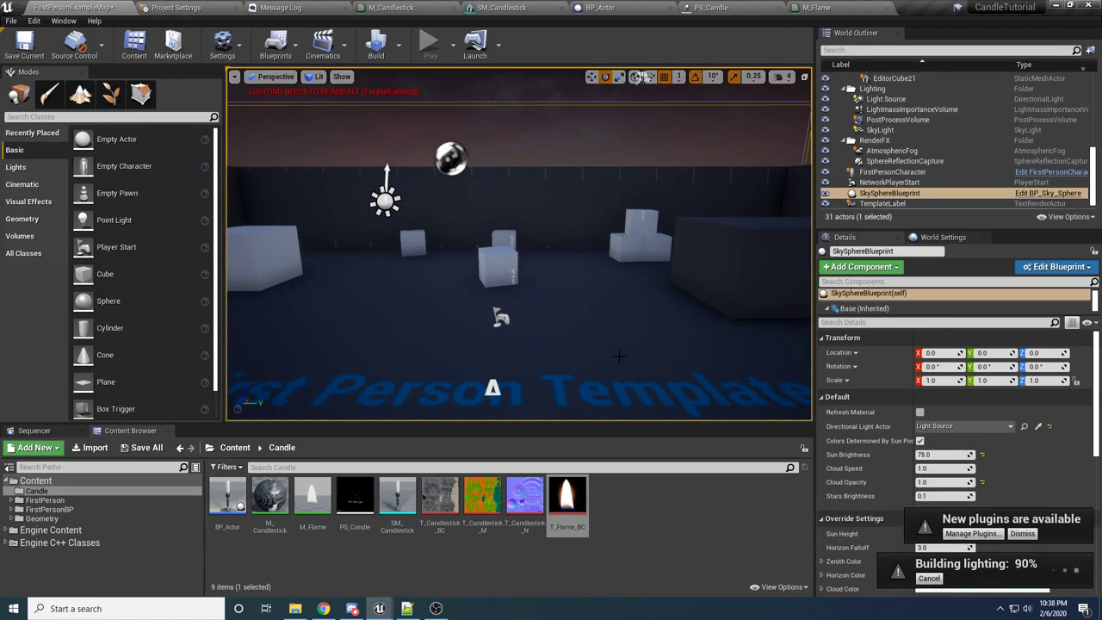
key("s")
mouse_move(587, 318)
right_mouse_down()
mouse_move(585, 370)
mouse_move(543, 372)
mouse_move(504, 348)
mouse_move(529, 383)
mouse_move(586, 318)
right_mouse_up()
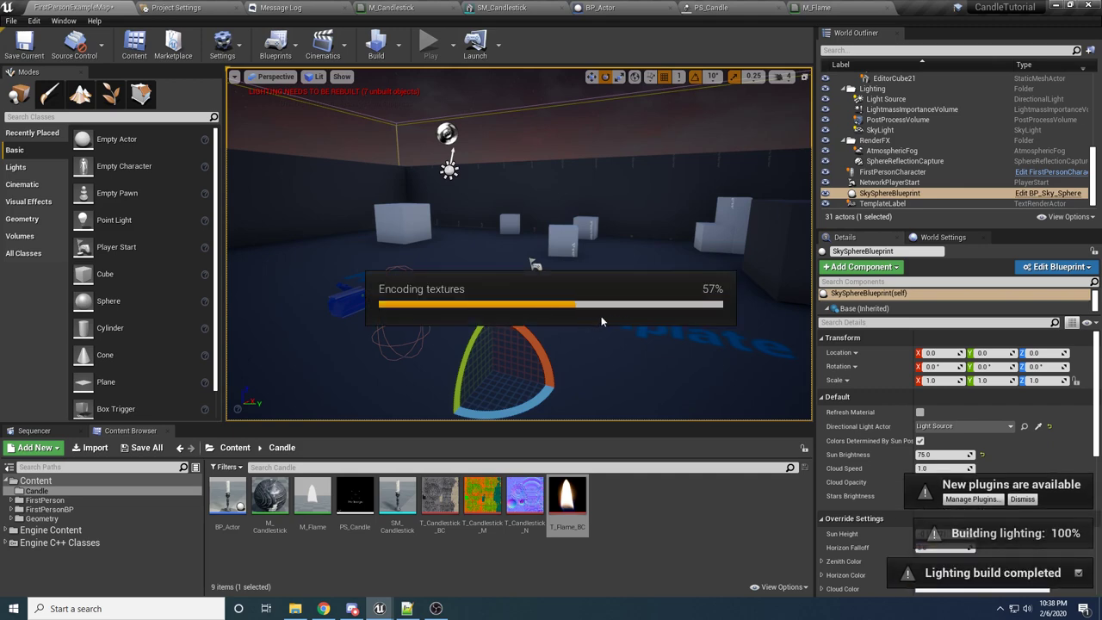
key("w")
right_click_drag(602, 321, 723, 387)
key("a")
key("d")
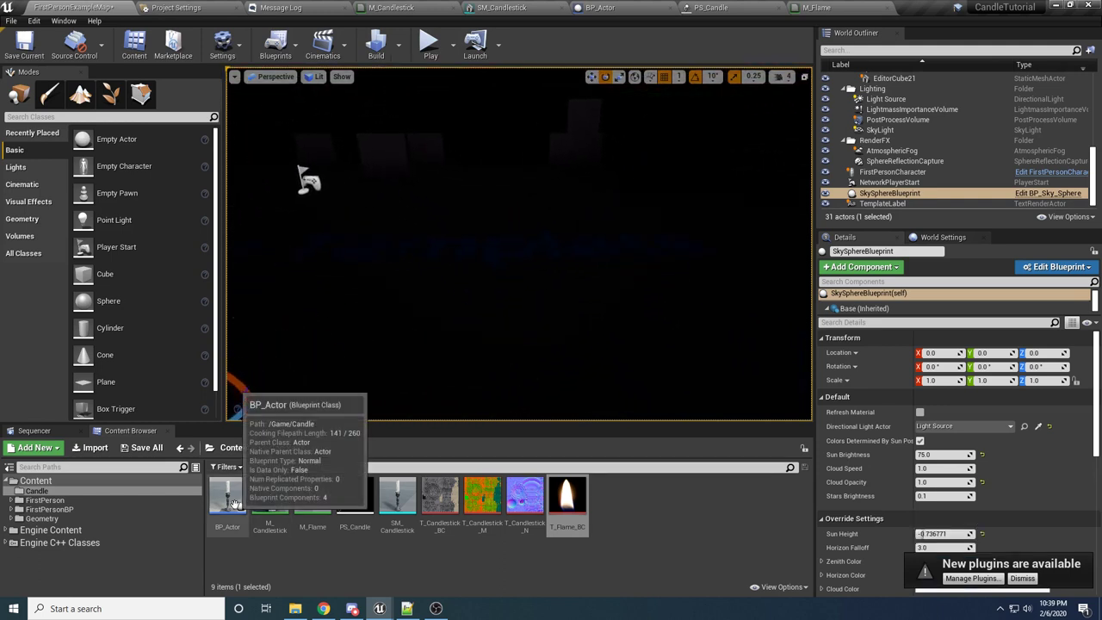
Rename the BP_Actor blueprint in the Candle folder to BP_Candle
key("F2")
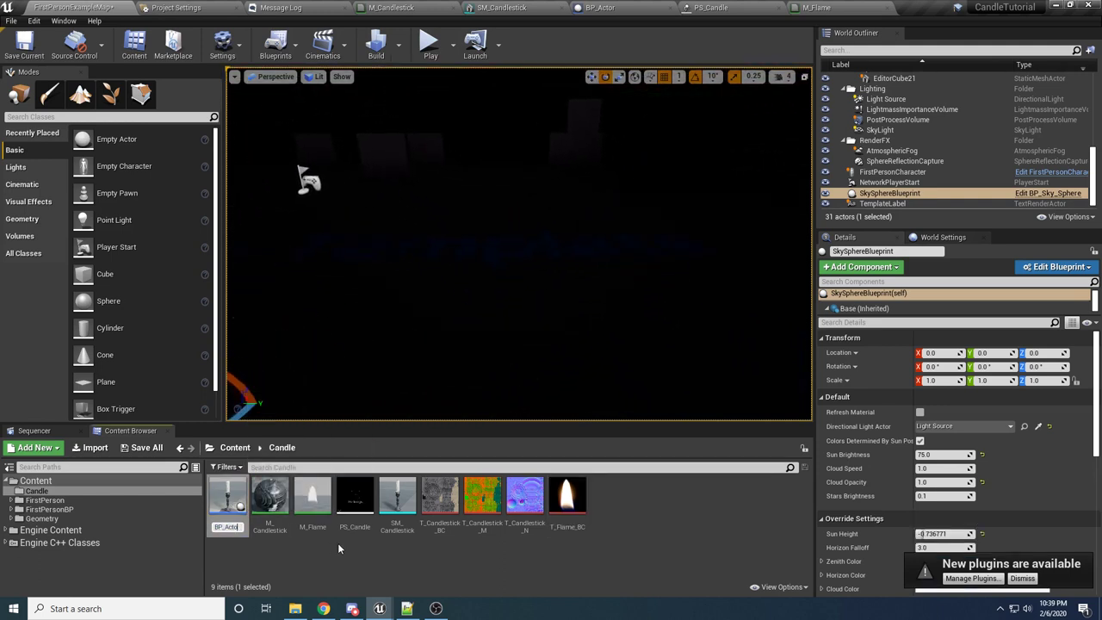
key("BackSpace")
type("Candle")
key("Return")
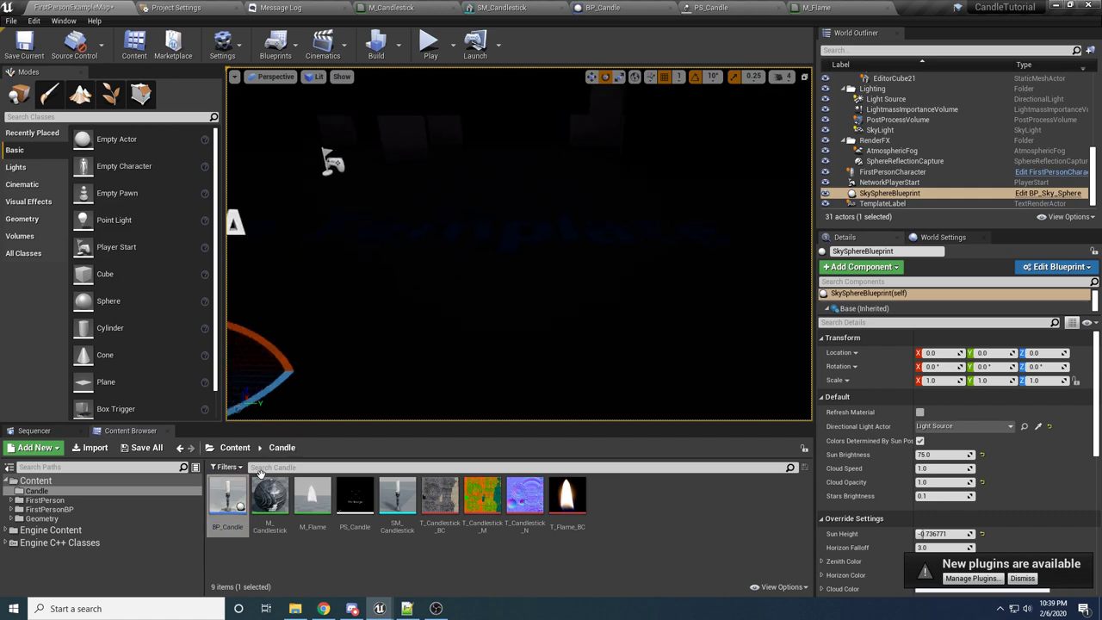
Place a BP_Candle actor on the level floor near the template text
left_click_drag(227, 497, 578, 244)
scroll(524, 255, "up", 4)
right_click_drag(577, 244, 508, 222)
left_click_drag(508, 222, 519, 105, "alt")
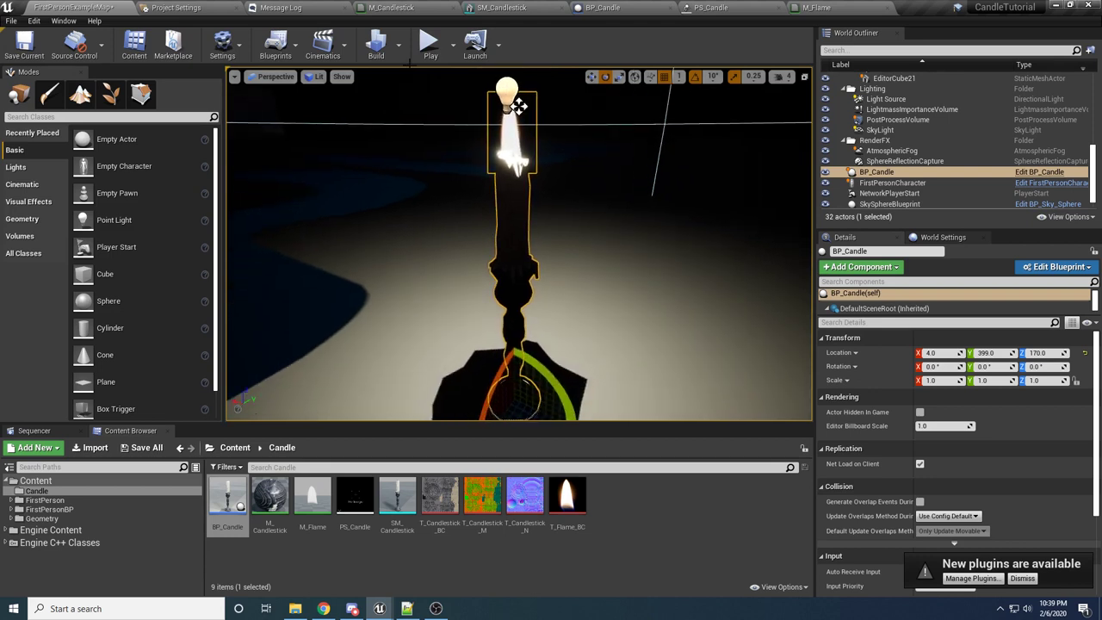
Play the level, eject from the player and examine the flame and the shadow beneath the candle, ending the play session
left_click(428, 42)
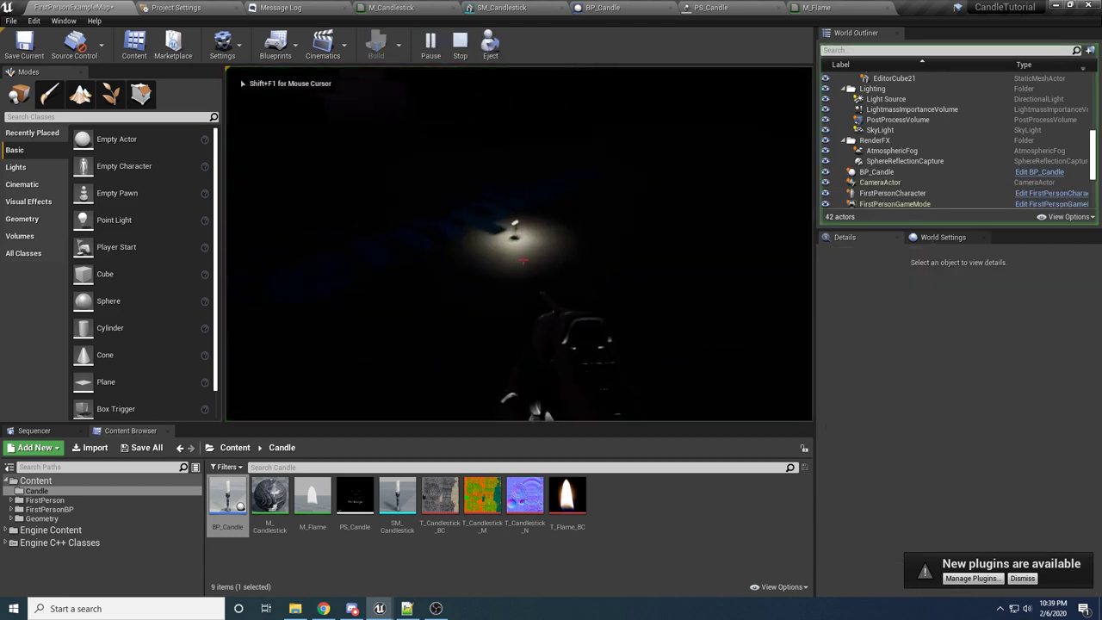
key("F8")
key("f")
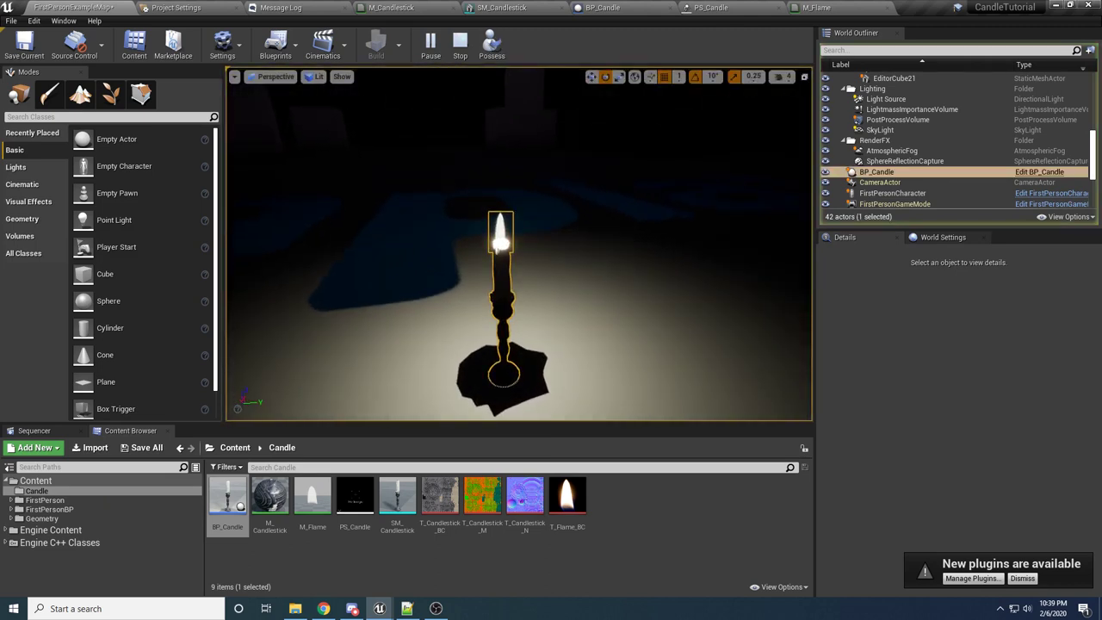
left_click(576, 336)
right_click_drag(576, 336, 521, 320)
left_click(688, 116)
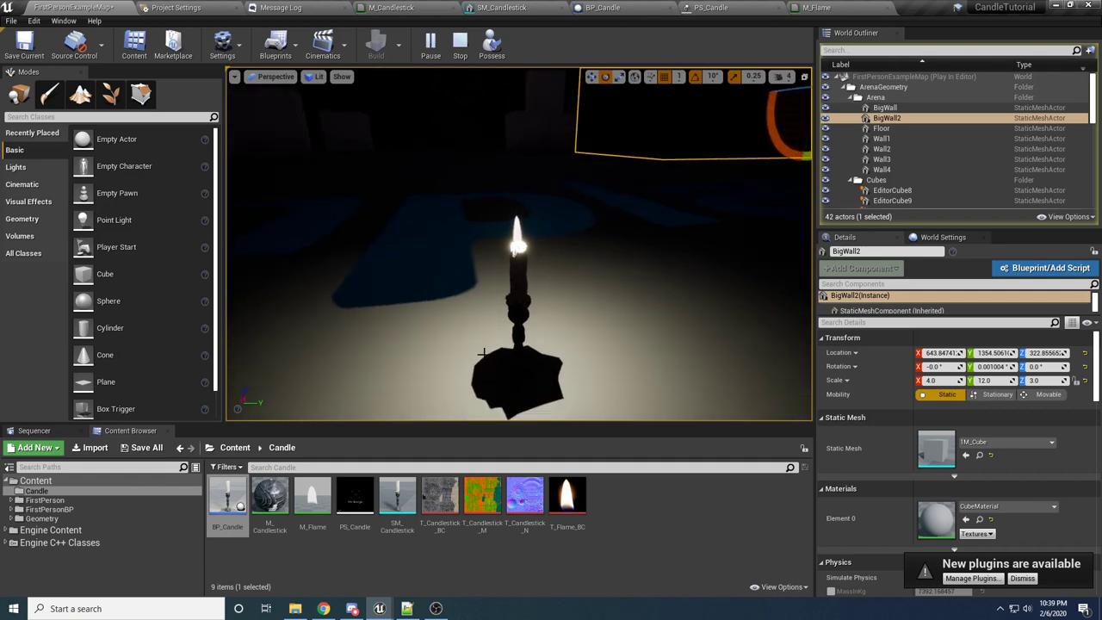
mouse_move(453, 274)
left_mouse_down()
mouse_move(400, 262)
mouse_move(495, 319)
mouse_move(433, 284)
left_mouse_up()
right_click_drag(520, 248, 520, 248)
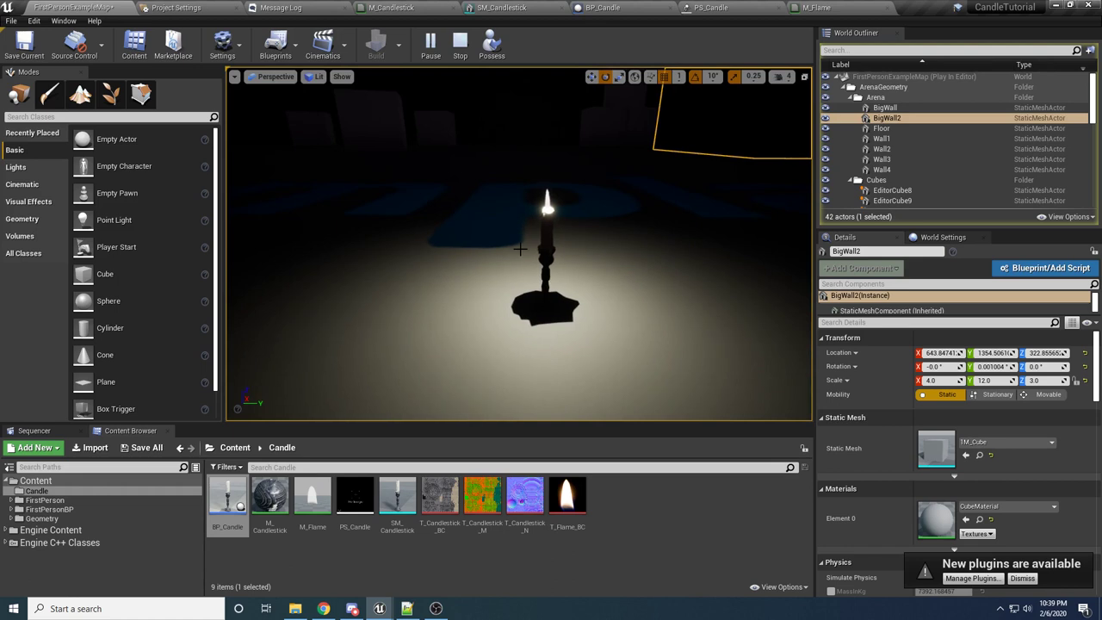
right_click_drag(548, 200, 521, 239)
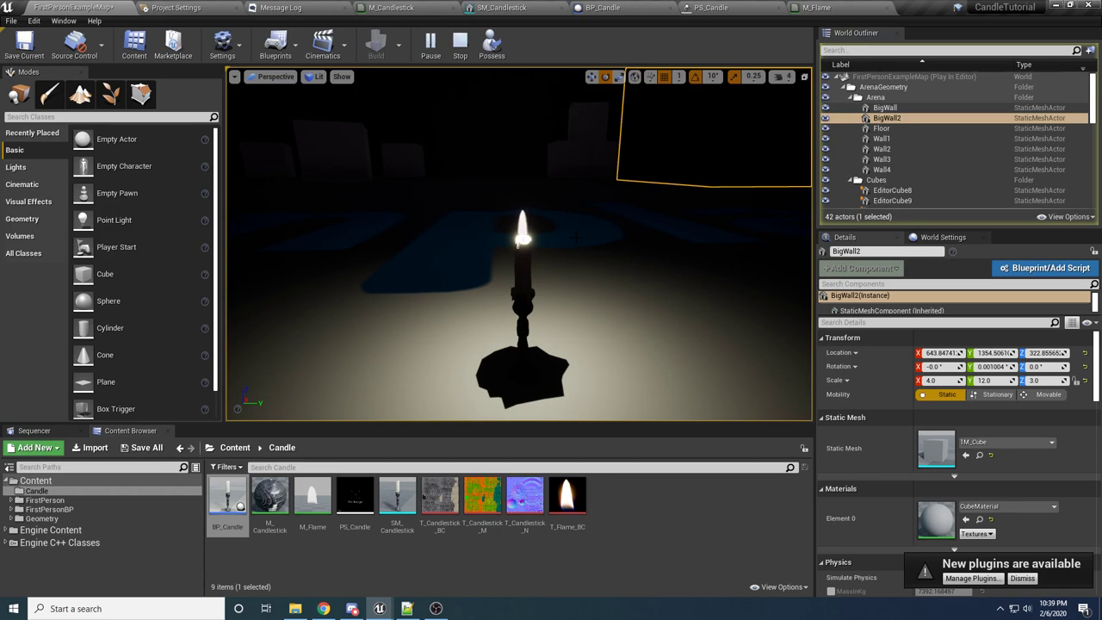
key("Escape")
Turn off Cast Shadow on the StaticMesh component of BP_Candle and compile the blueprint
left_click(605, 8)
mouse_move(575, 250)
right_mouse_down()
mouse_move(565, 240)
mouse_move(576, 242)
right_mouse_up()
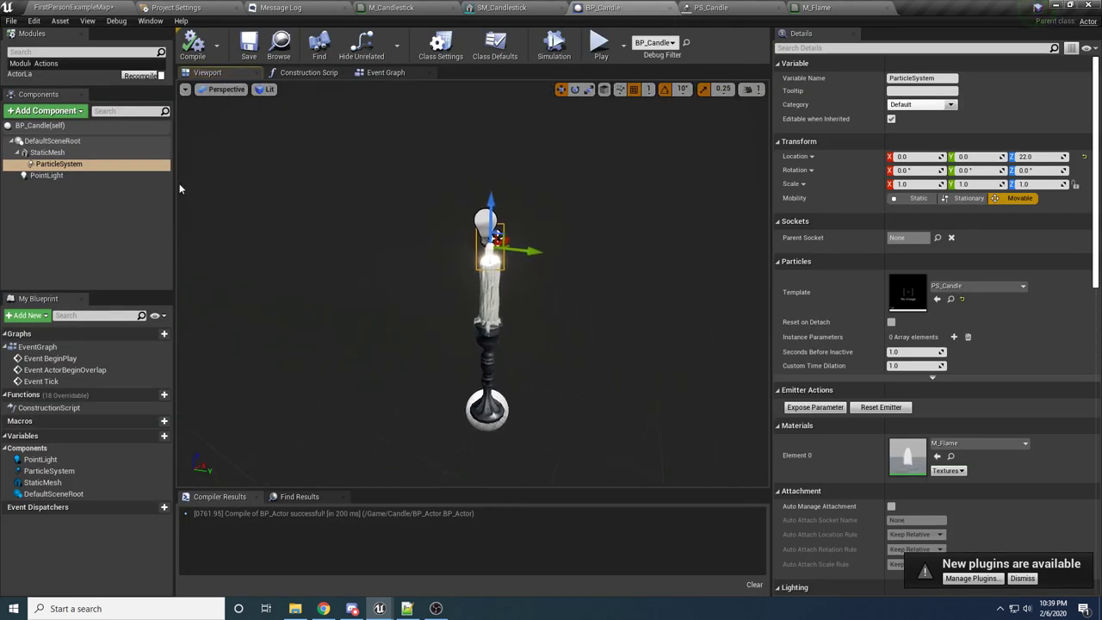
left_click(66, 155)
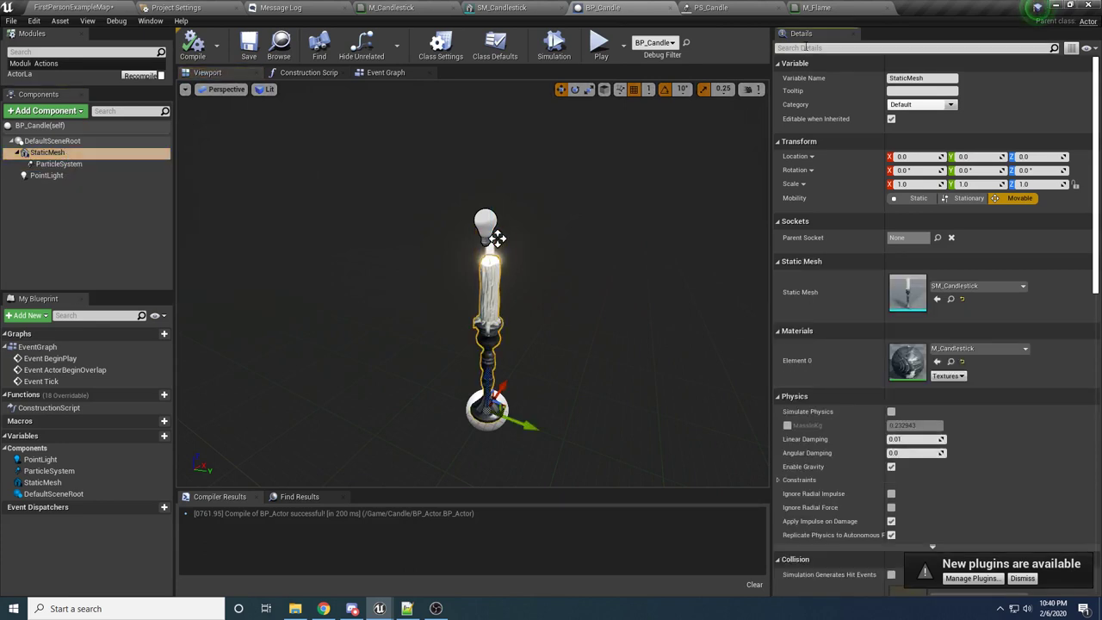
type("shadow")
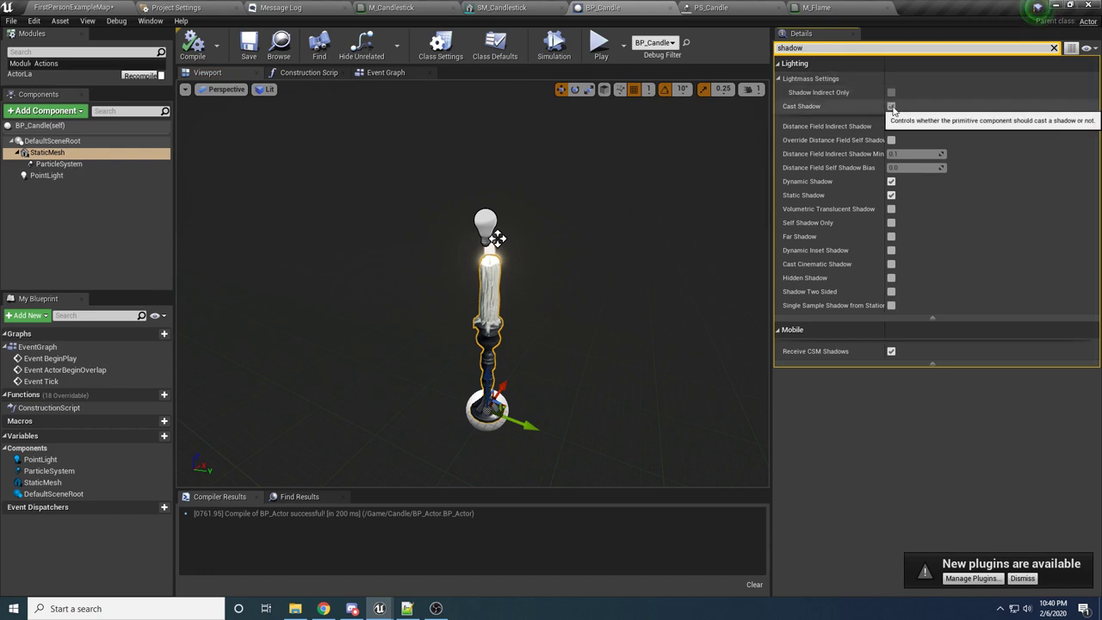
left_click(891, 106)
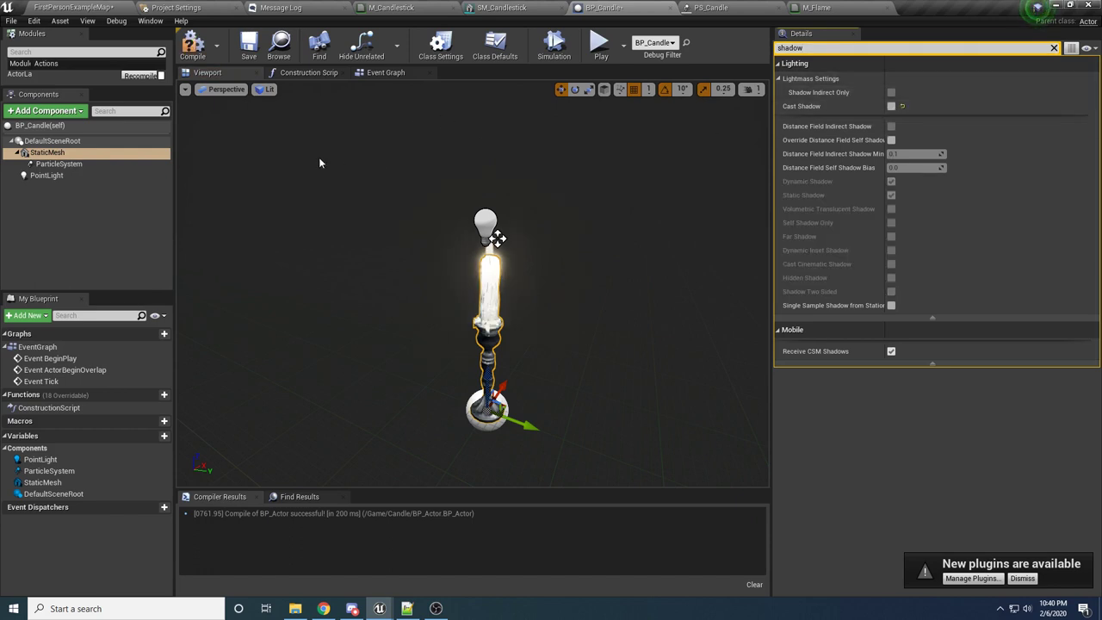
left_click(195, 45)
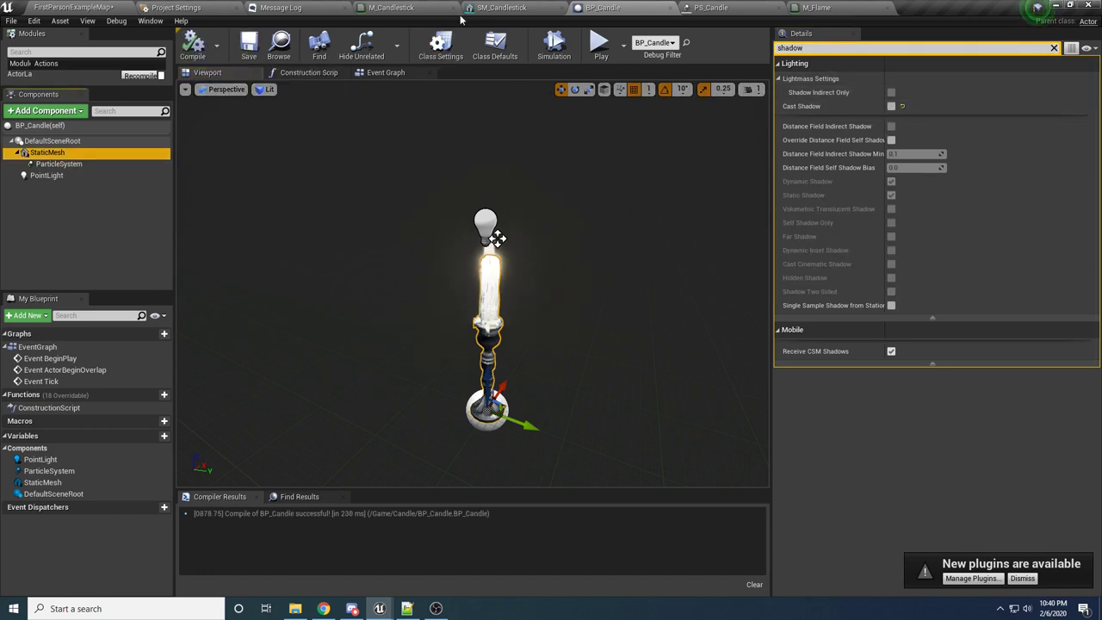
Examine the candle's light on the floor in the level view and in a short play session
left_click(101, 6)
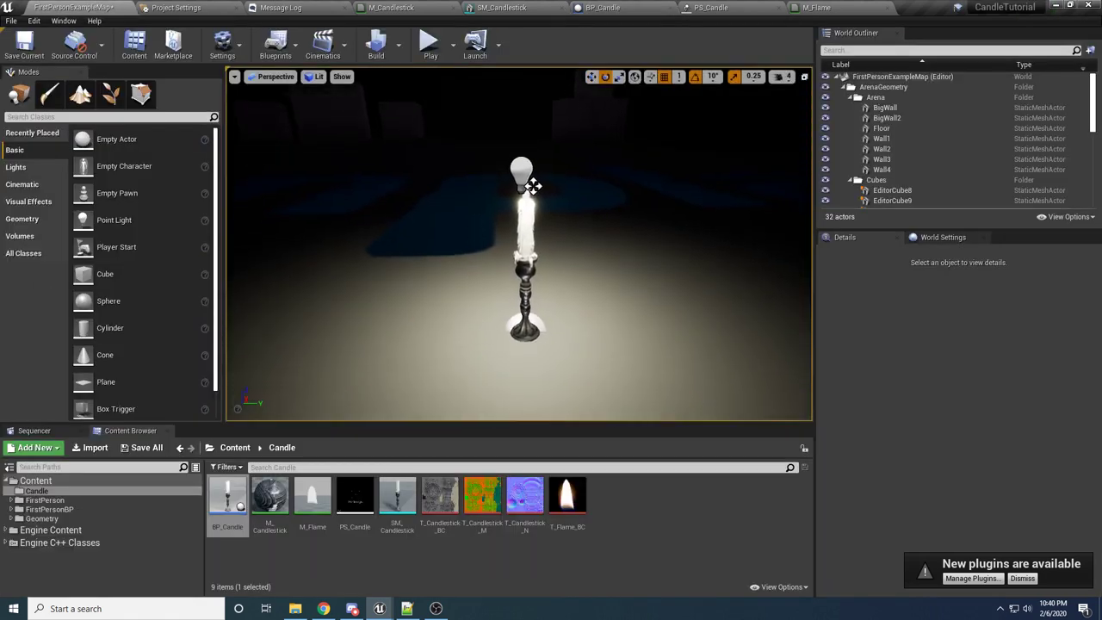
key("w")
right_click_drag(521, 290, 532, 290)
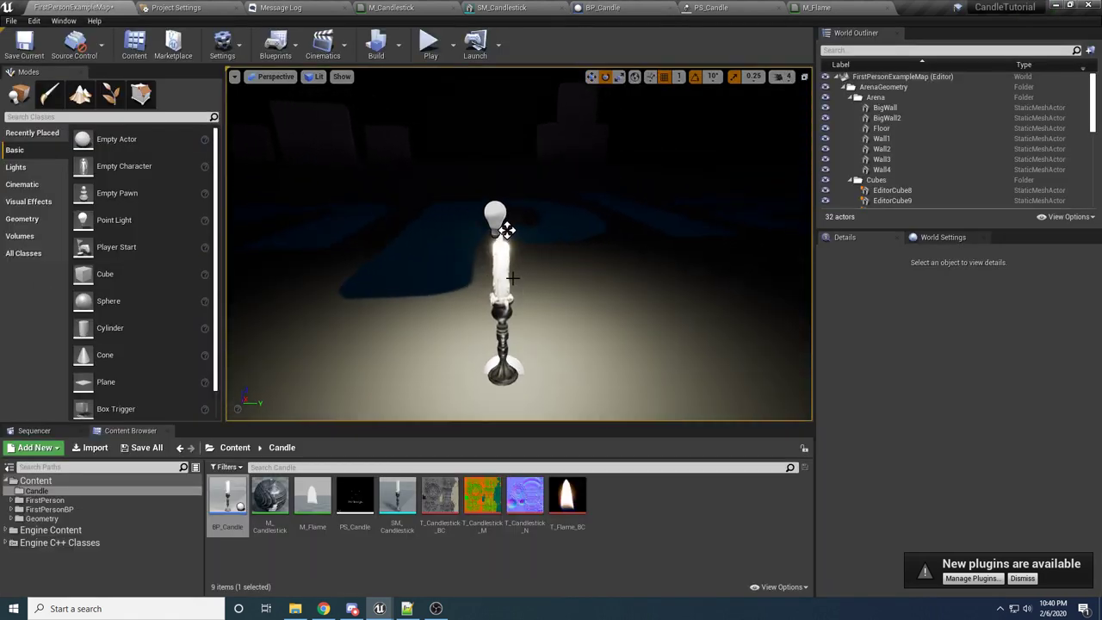
right_click_drag(517, 327, 514, 340)
scroll(520, 328, "down", 3)
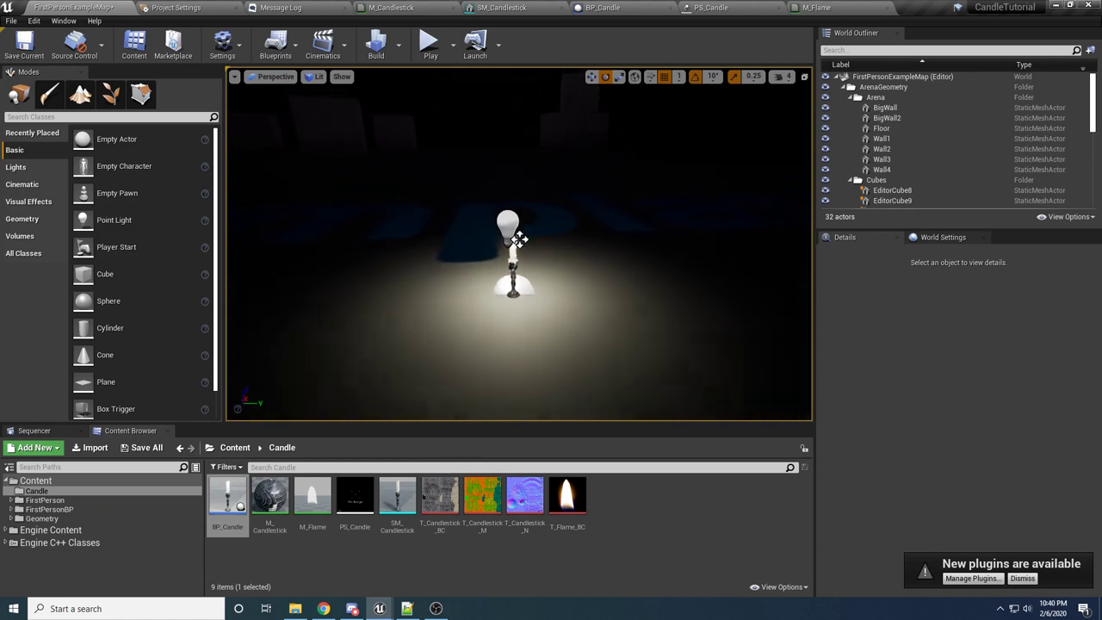
scroll(522, 328, "up", 2)
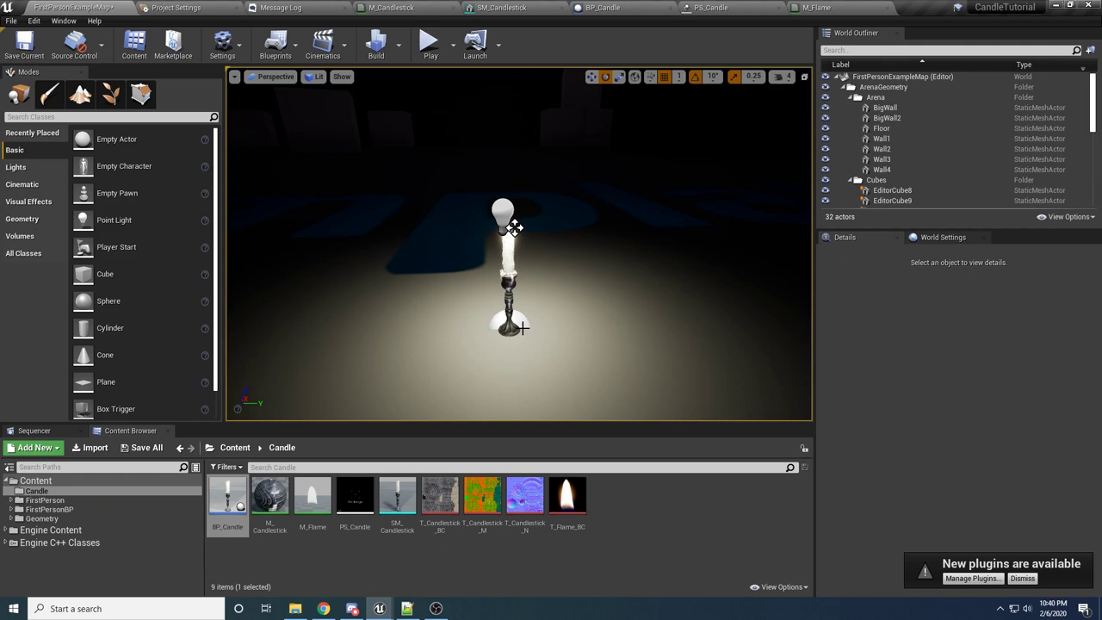
left_click(429, 43)
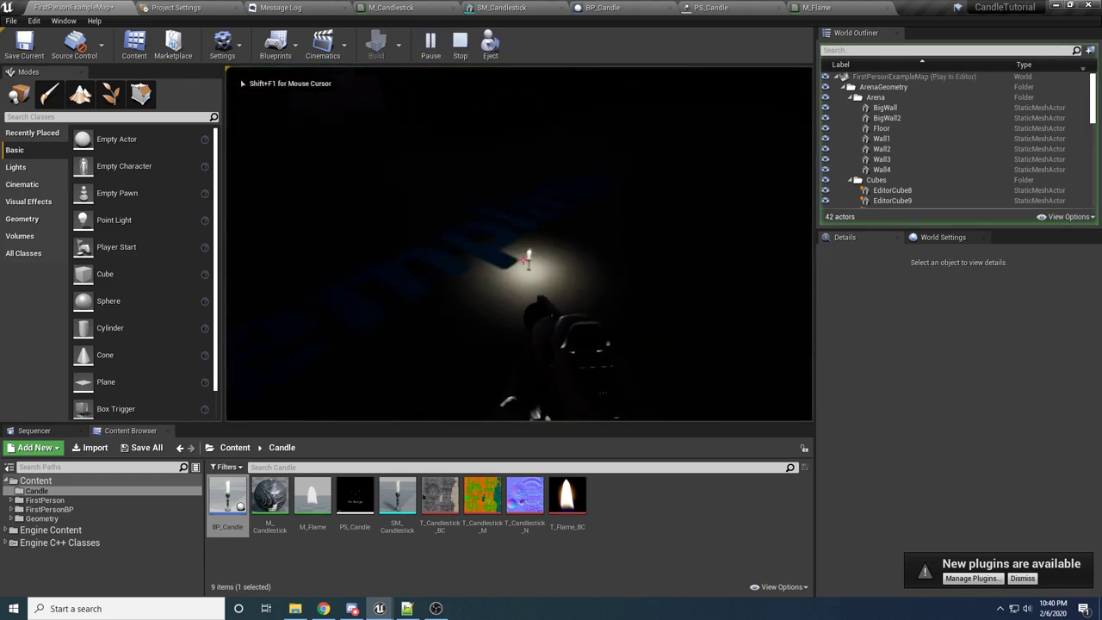
key("w")
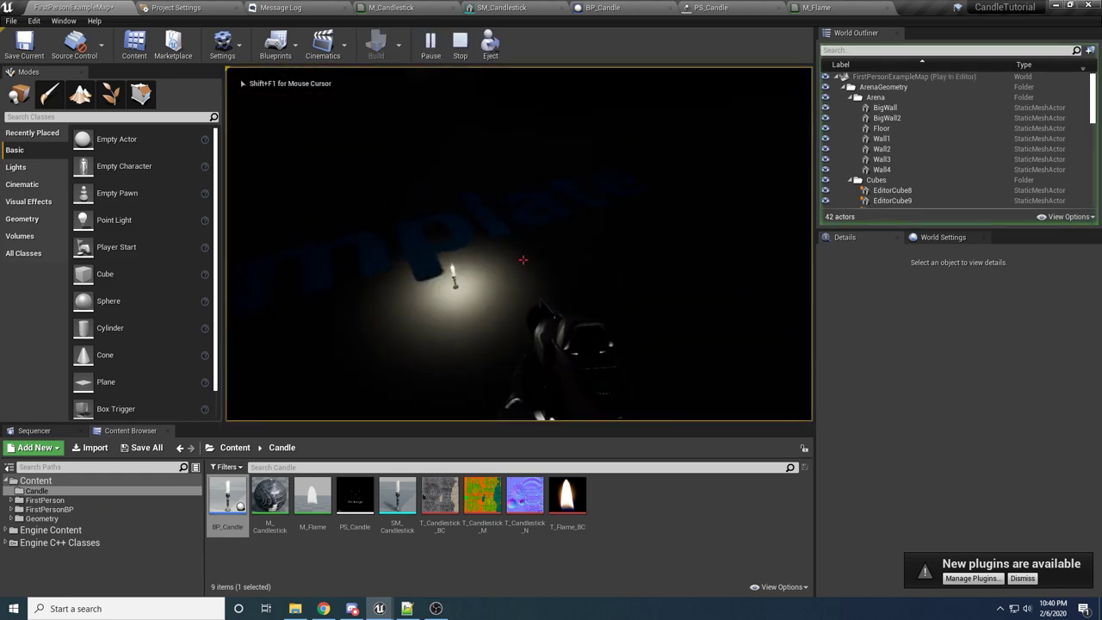
key("a")
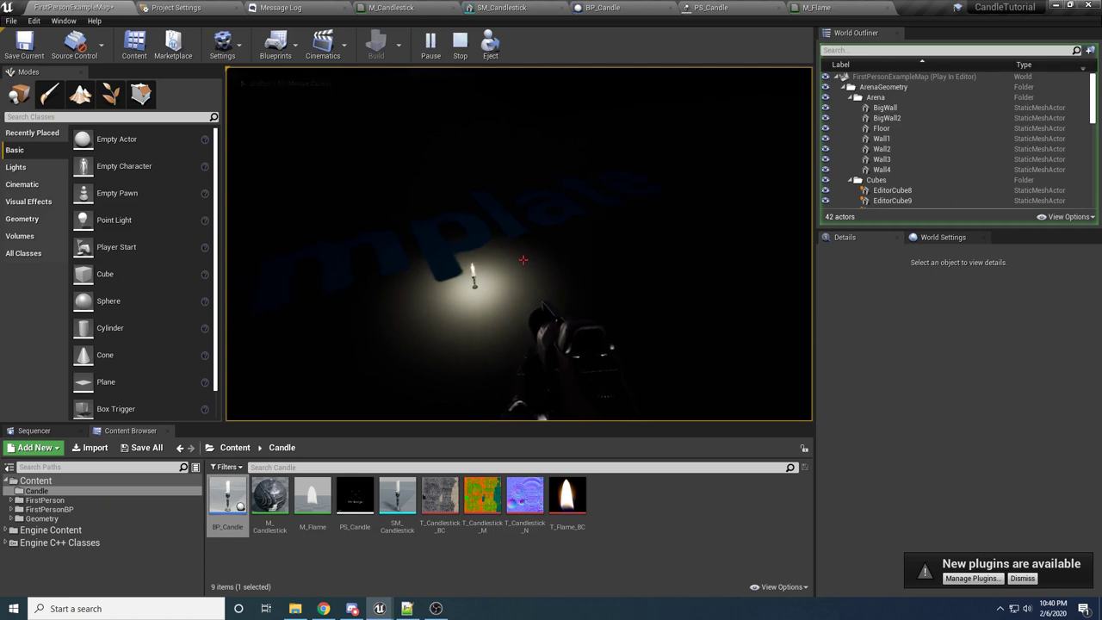
key("a")
key("a")
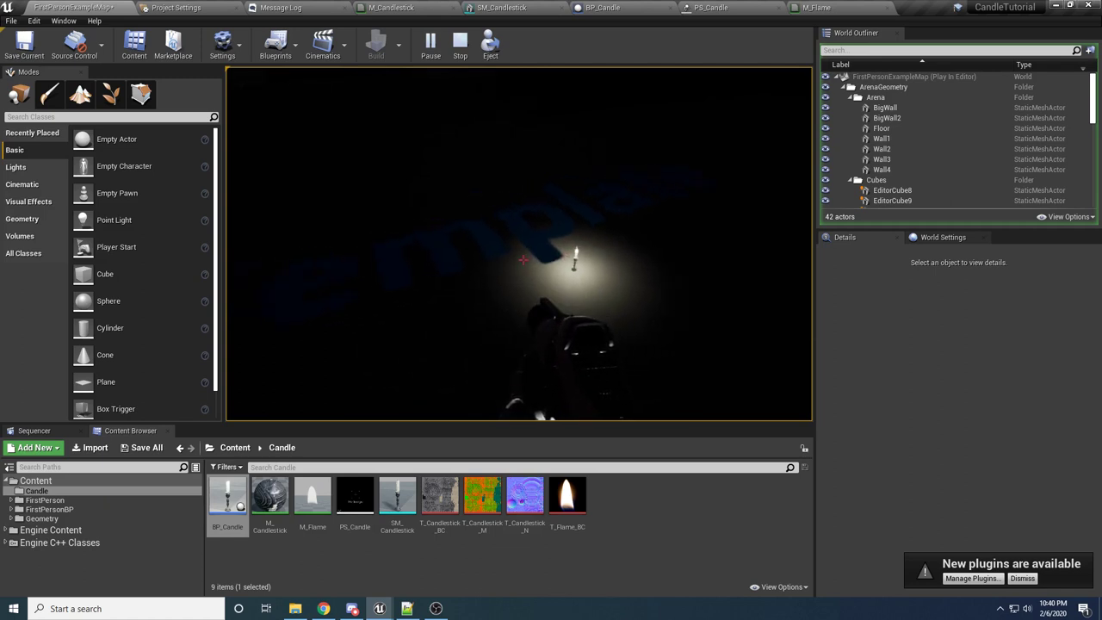
key("Escape")
Return to the BP_Candle blueprint and clear the shadow filter from the component details
left_click(711, 7)
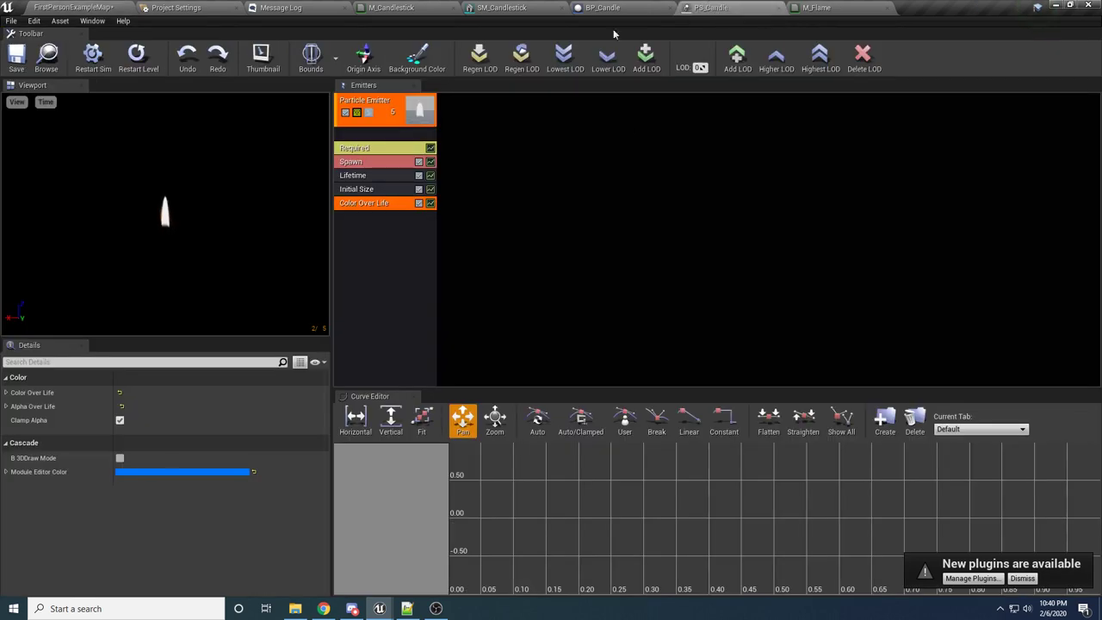
left_click(606, 8)
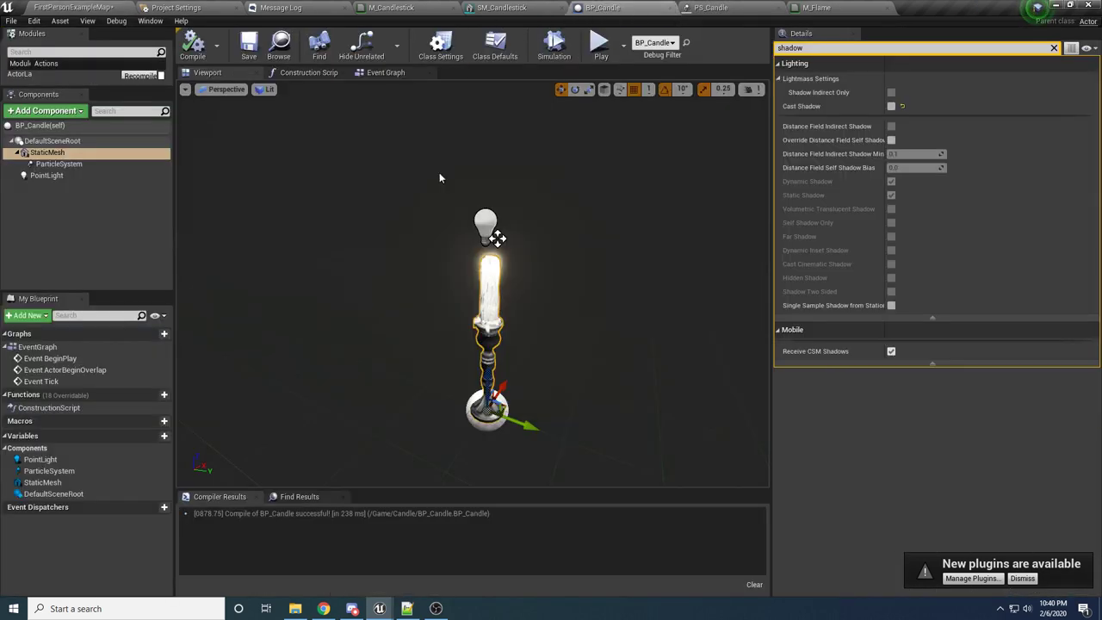
left_click(1054, 48)
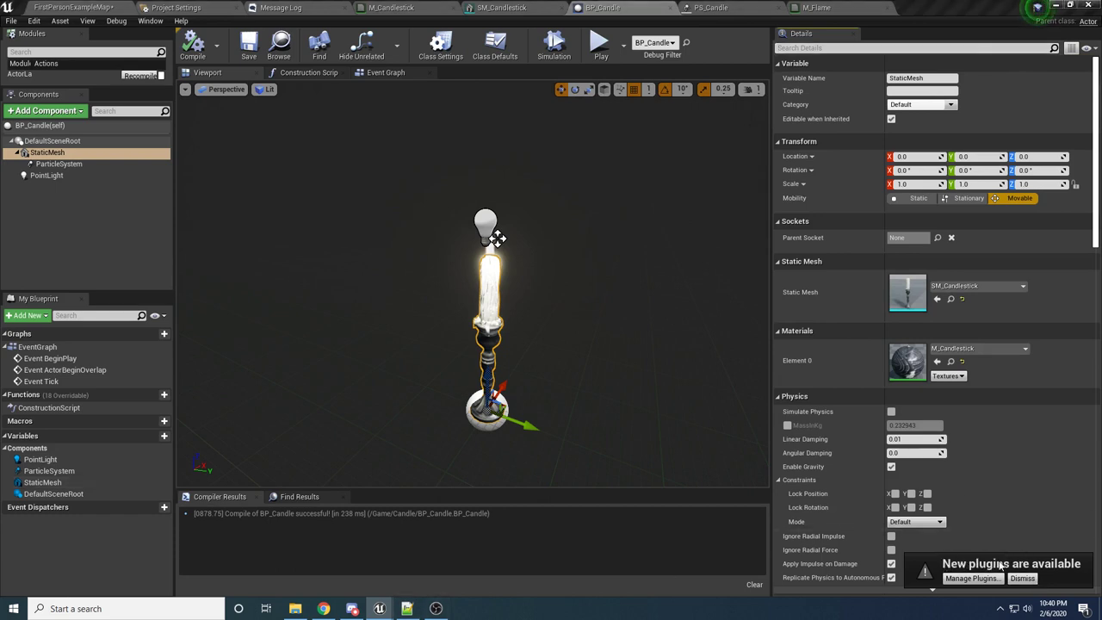
Add a new variable named MinIntensity to the BP_Candle blueprint
left_click(152, 436)
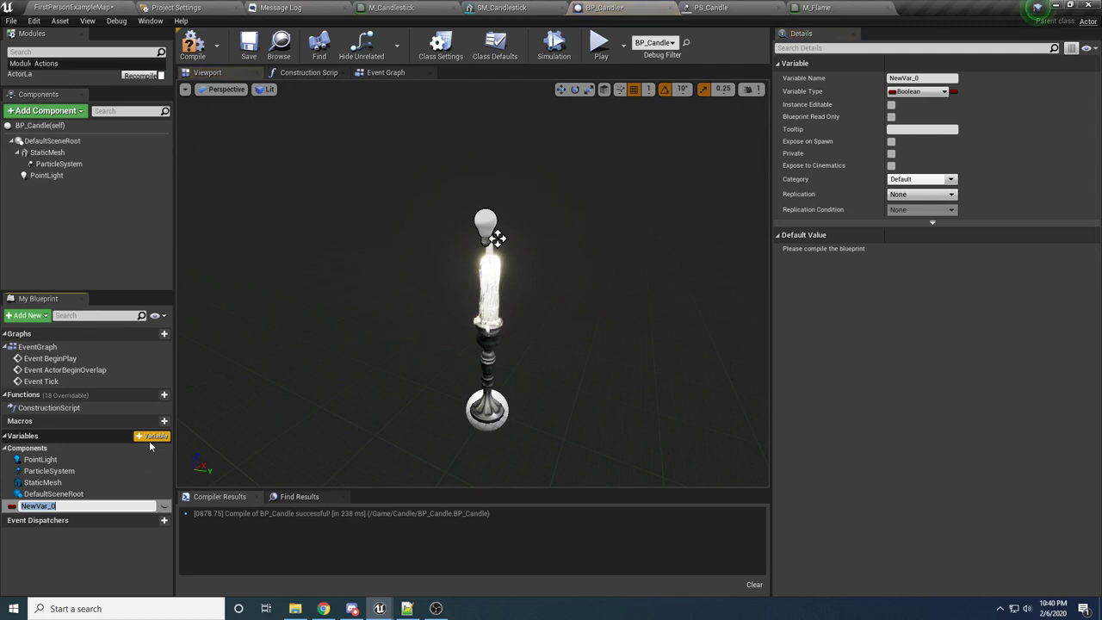
type("MinFlicker")
key("BackSpace")
key("BackSpace")
key("BackSpace")
key("BackSpace")
key("BackSpace")
key("BackSpace")
key("BackSpace")
type("Intensity")
key("Return")
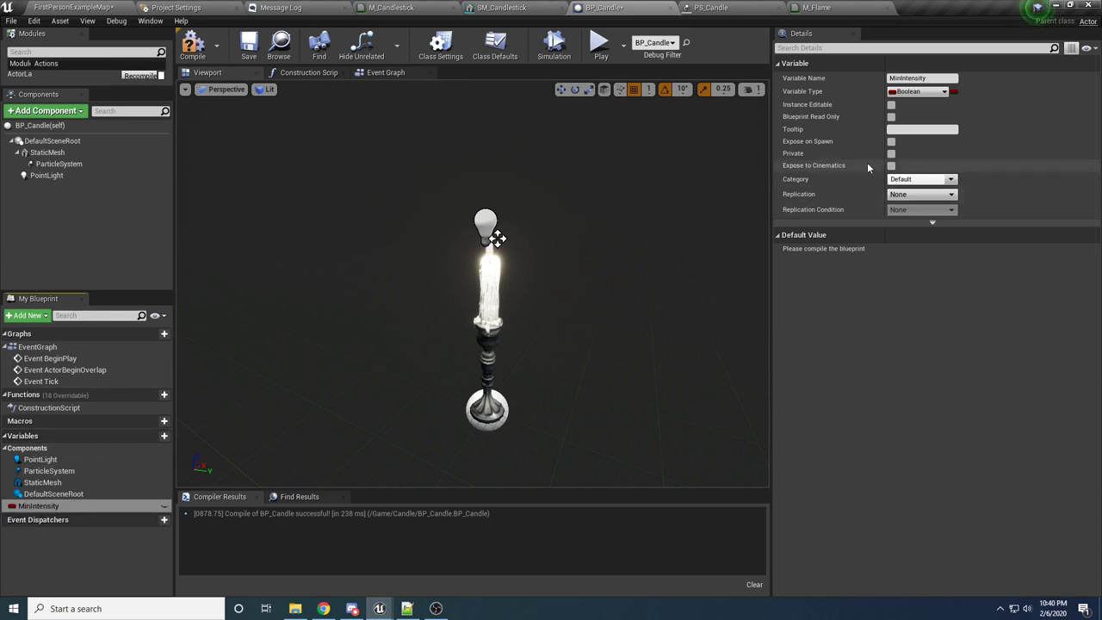
Set the MinIntensity variable's type to Float and make it Blueprint Read Only and Private
left_click(918, 91)
left_click(814, 164)
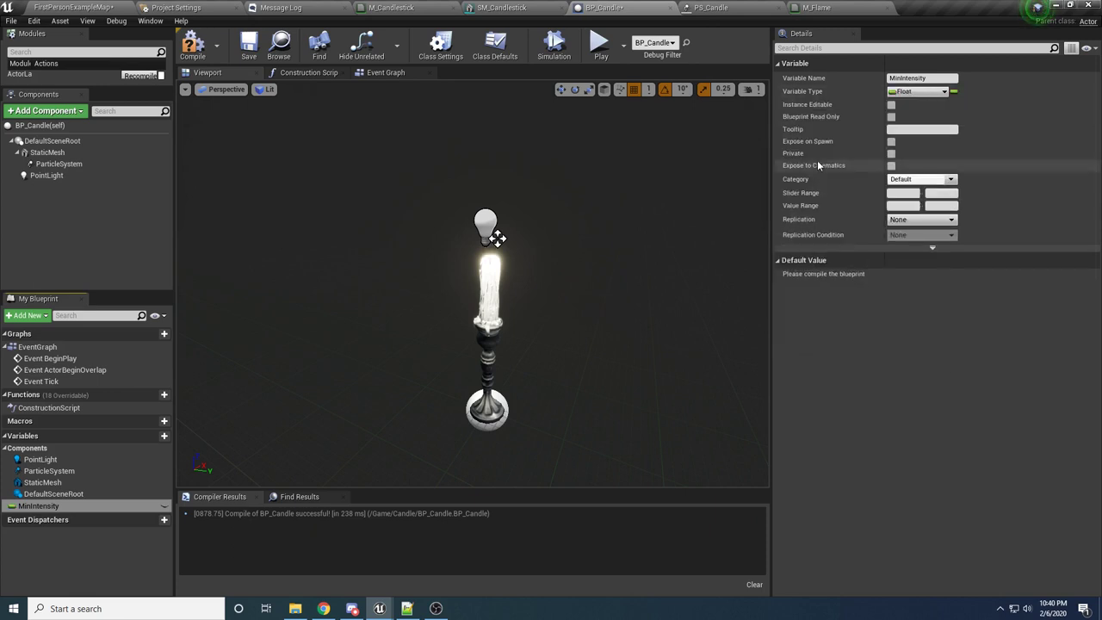
left_click(891, 117)
left_click(891, 153)
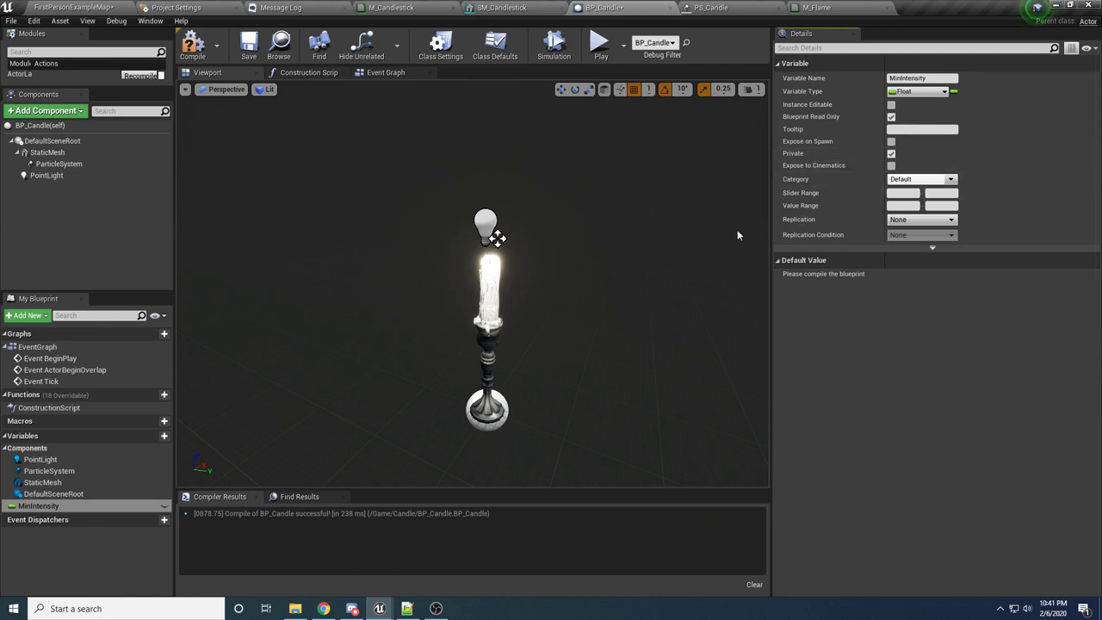
Duplicate the MinIntensity variable and name the copy MaxIntensity
right_click(39, 506)
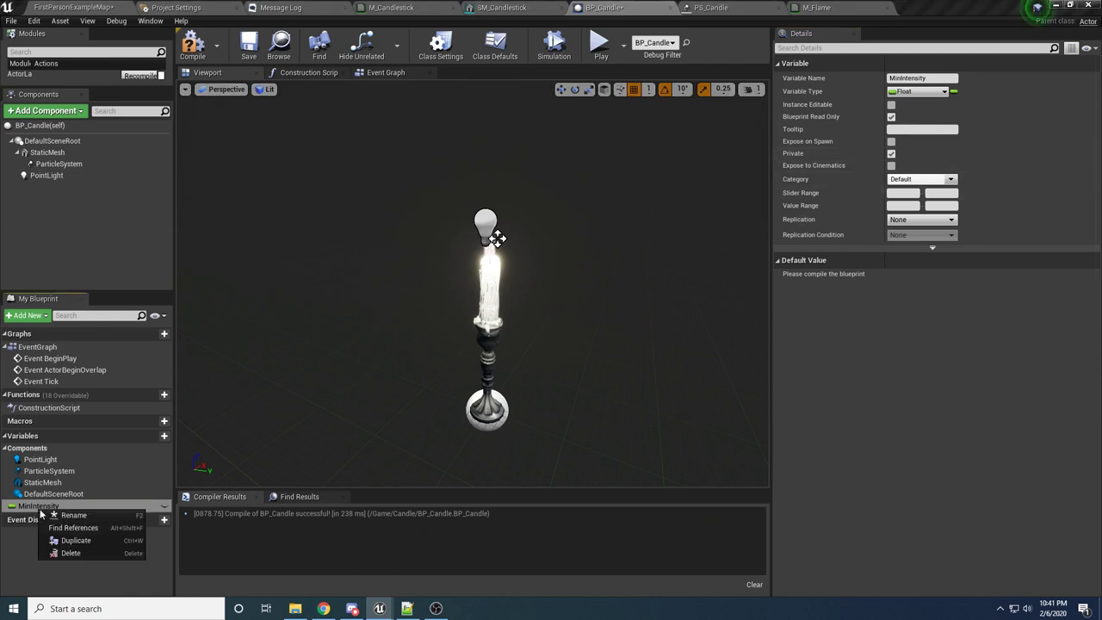
left_click(75, 540)
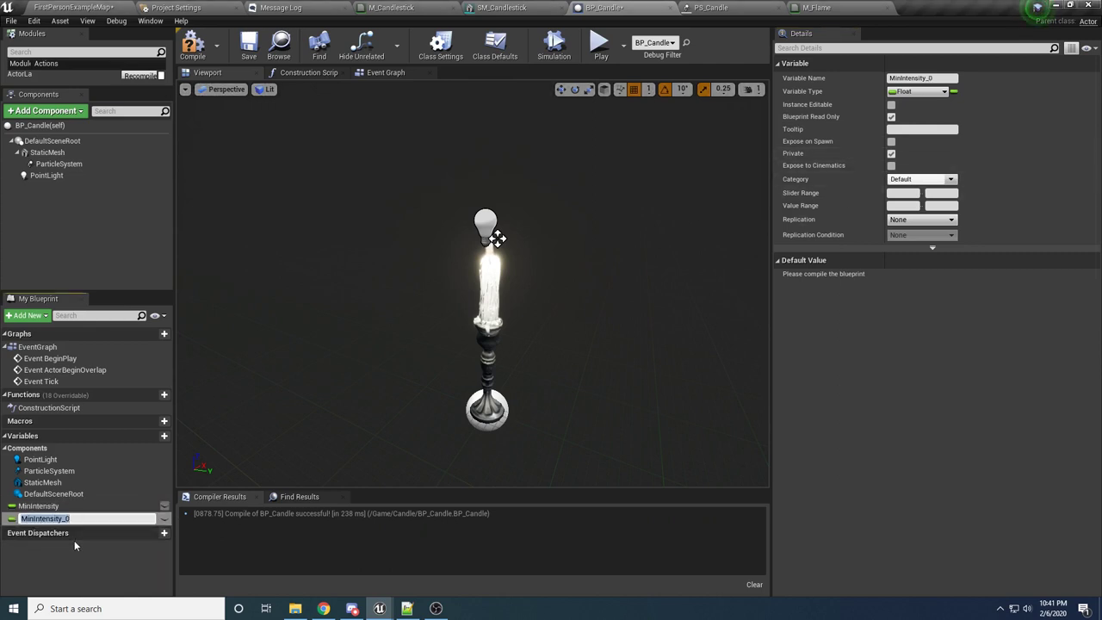
key("End")
key("BackSpace")
key("BackSpace")
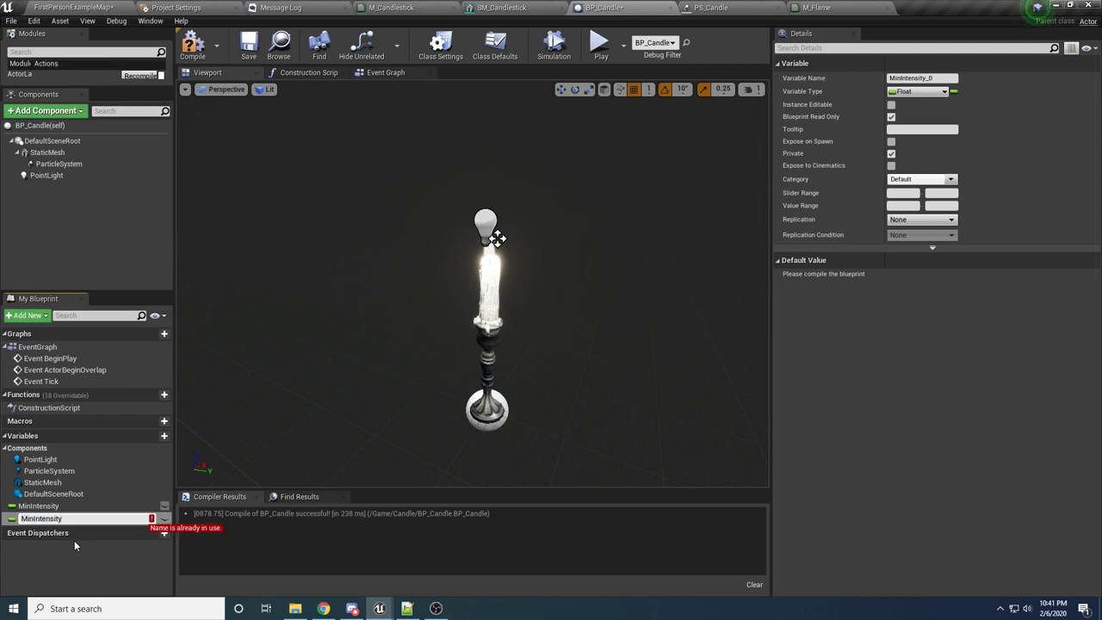
key("Home")
key("Delete")
key("Delete")
key("Delete")
type("Max")
key("Return")
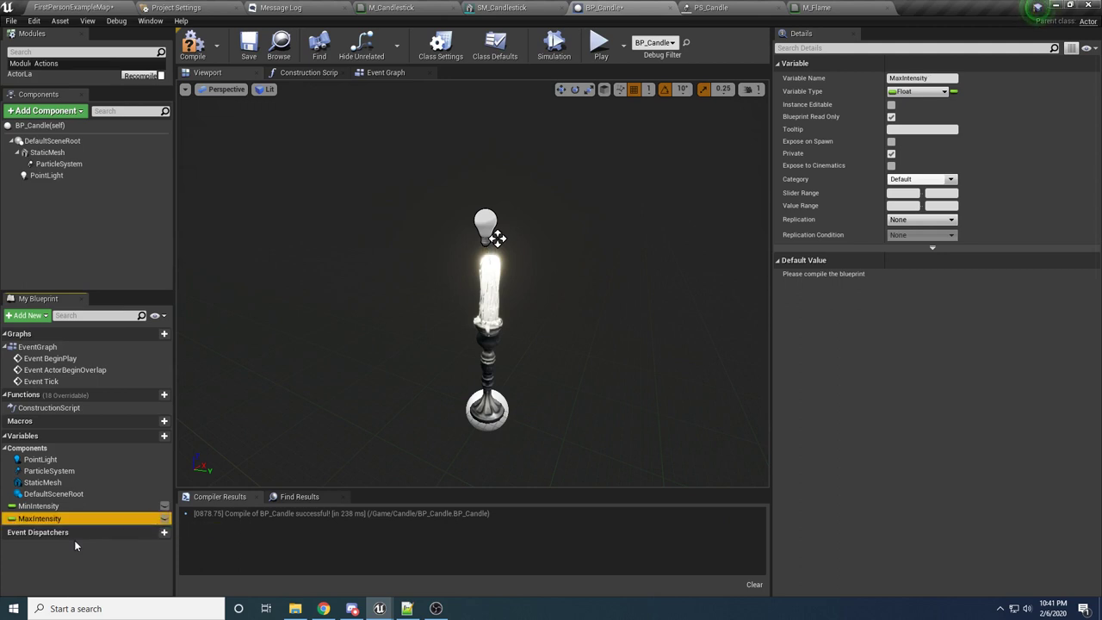
Add a new variable named Enabled to BP_Candle and set its type to Boolean
left_click(164, 436)
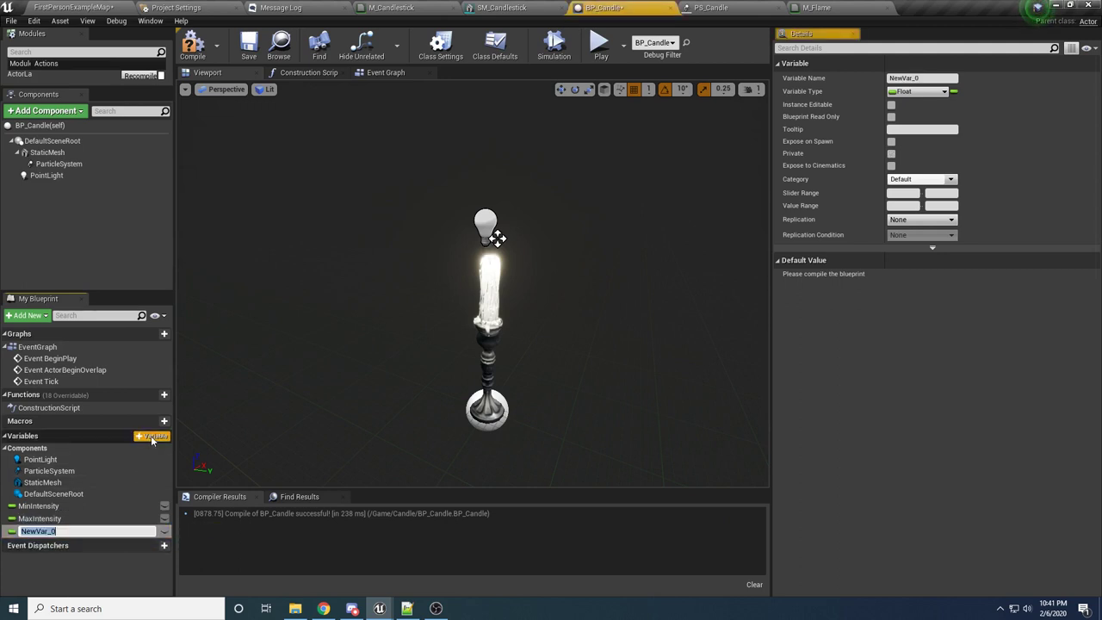
type("Enabled")
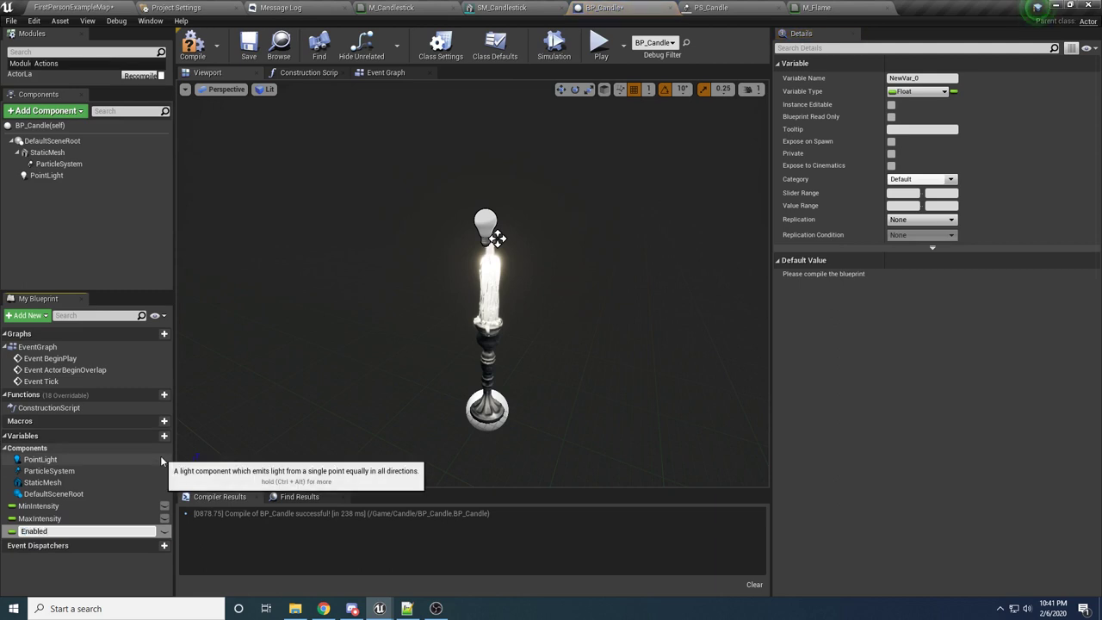
key("Return")
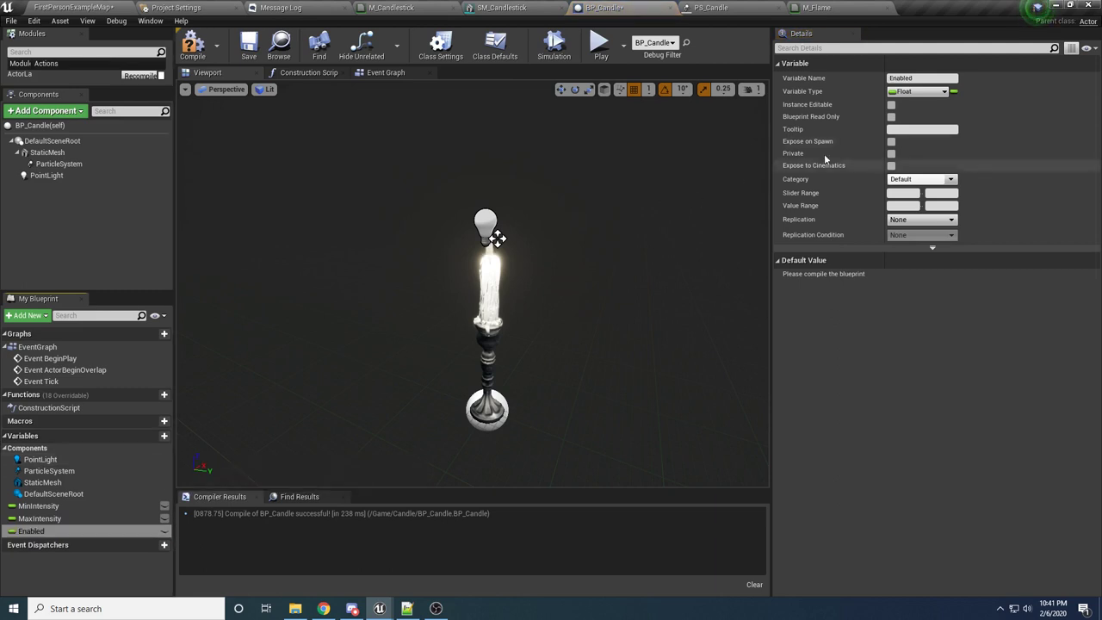
left_click(939, 91)
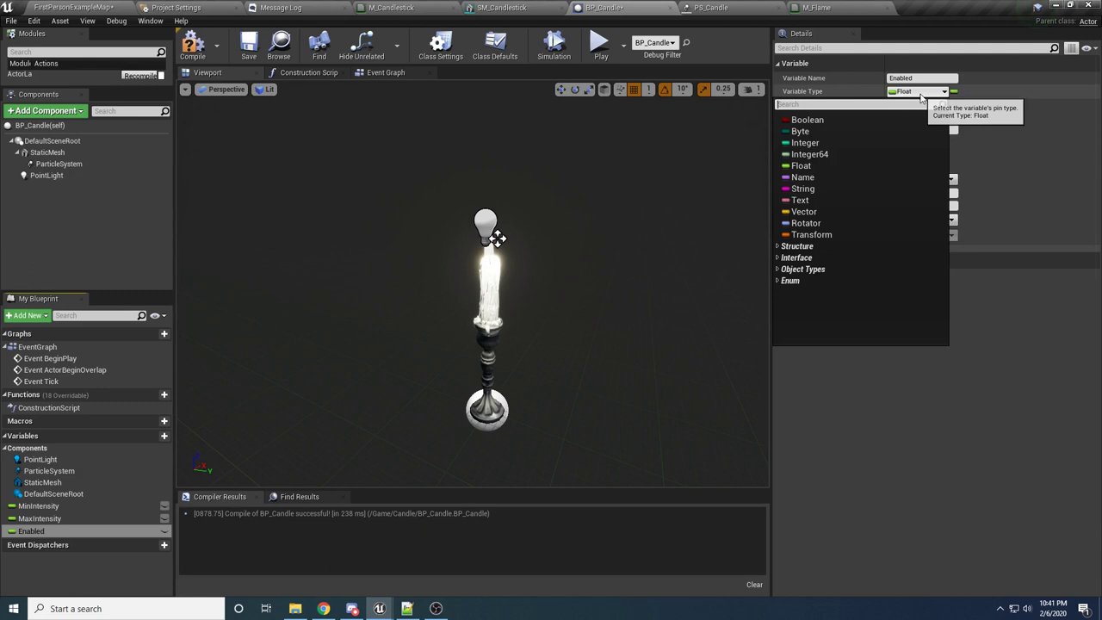
left_click(854, 116)
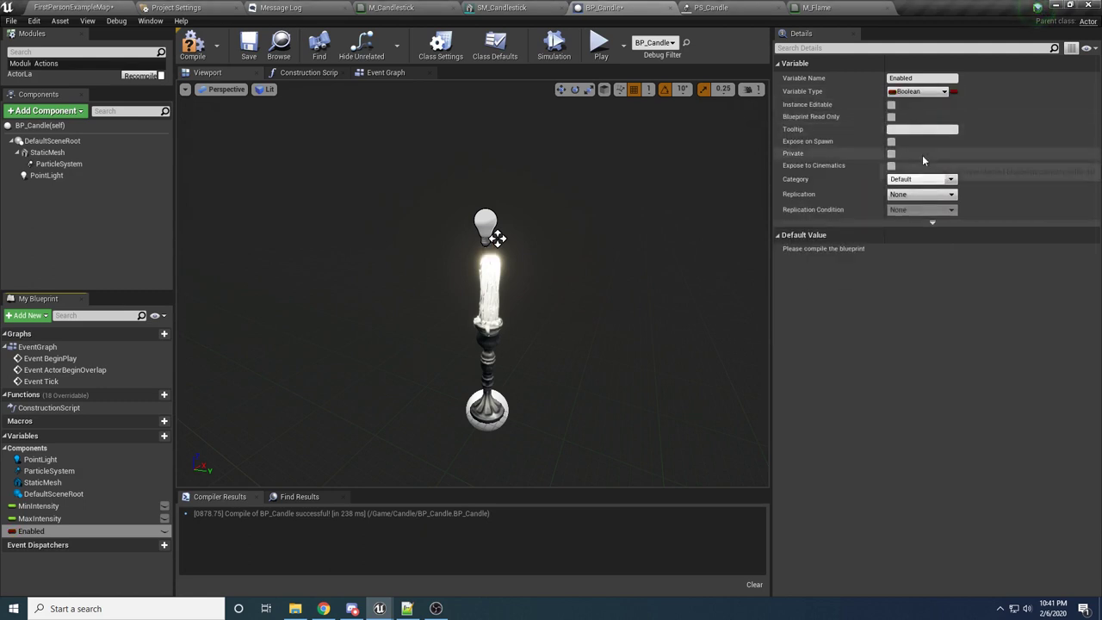
Make the Enabled variable Instance Editable and Private, and compile the blueprint
left_click(891, 104)
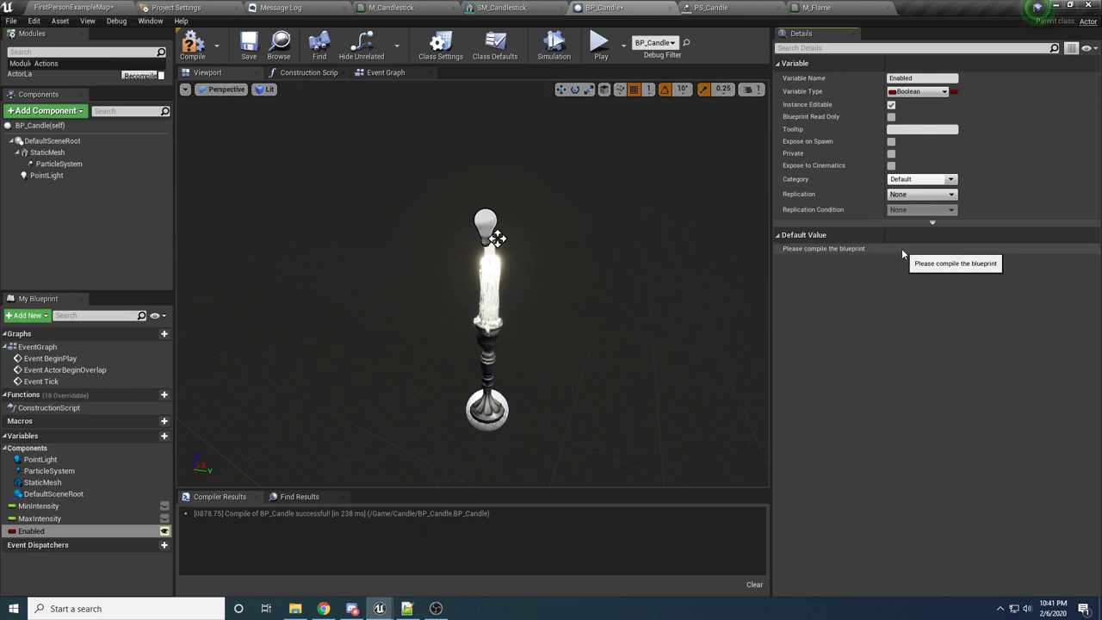
left_click(891, 153)
left_click(192, 43)
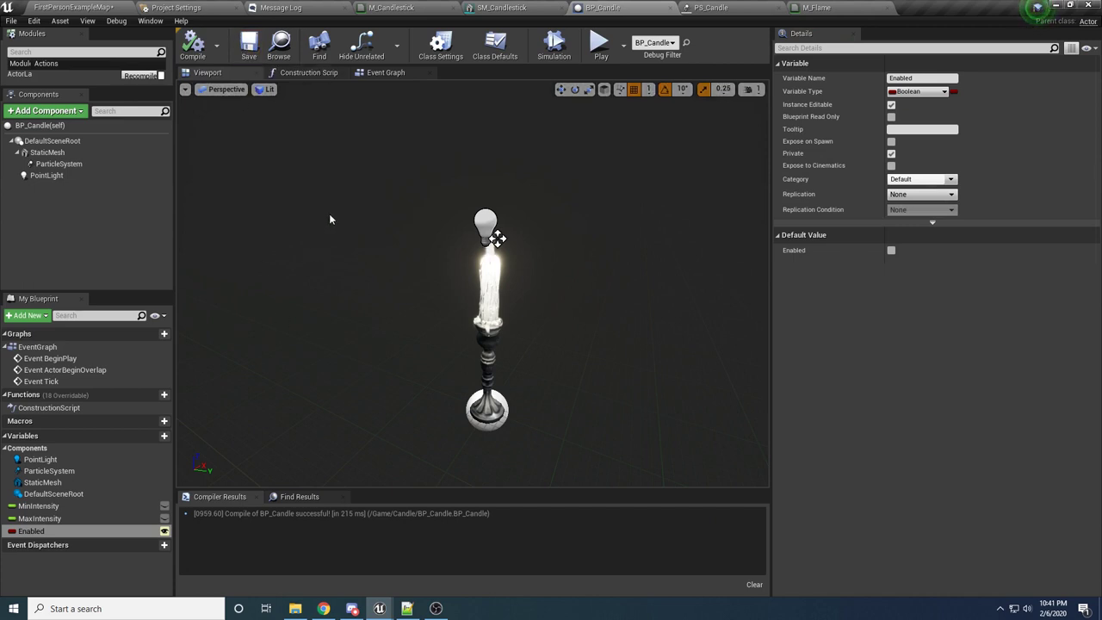
Set the Enabled variable's default value to true, and compile and save the blueprint
left_click(891, 251)
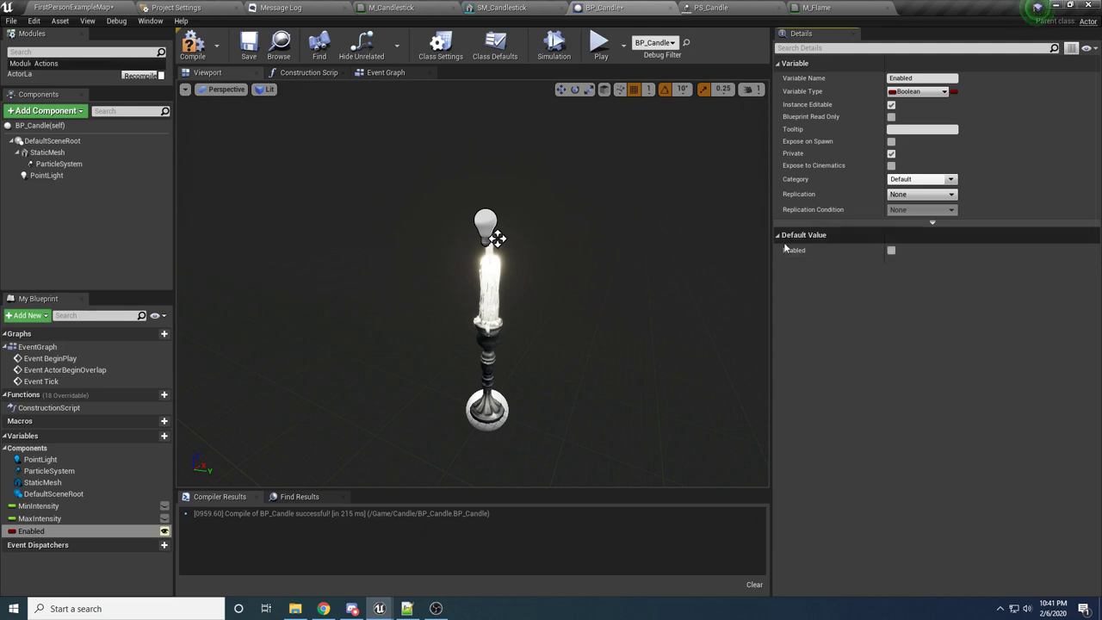
left_click(195, 45)
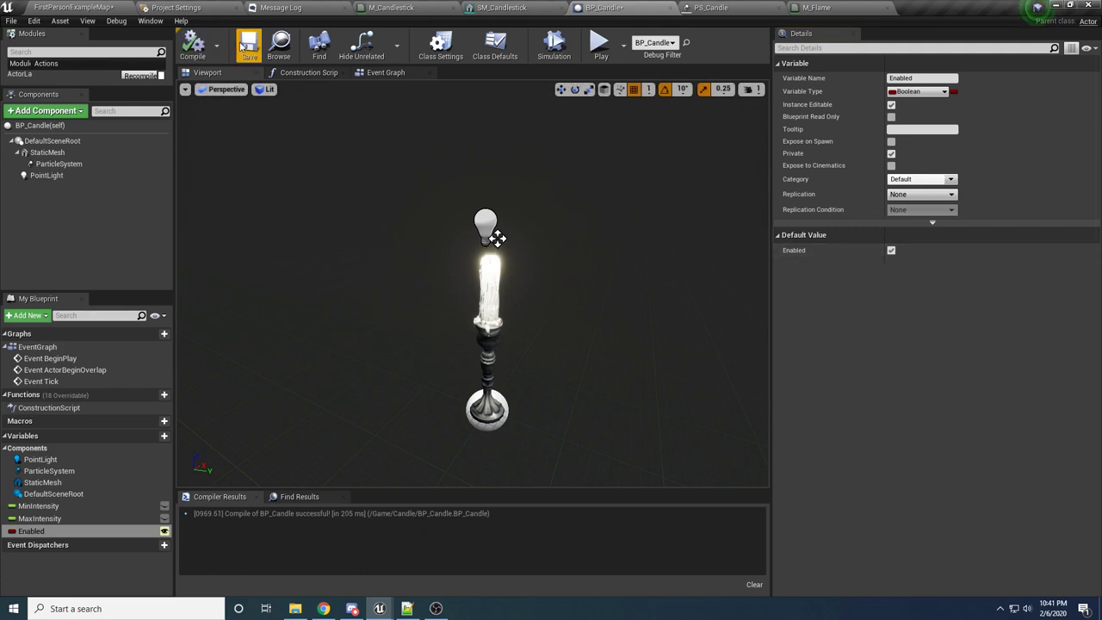
left_click(249, 45)
Create a new function named SetEnabled in BP_Candle and open its graph
left_click(385, 72)
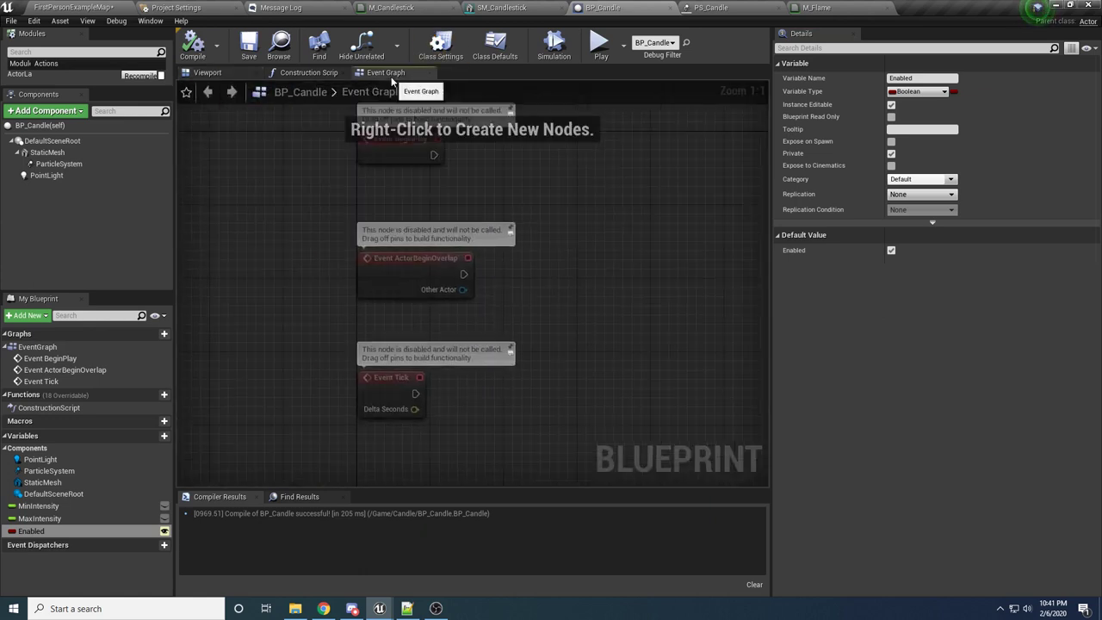
right_click_drag(405, 174, 247, 125)
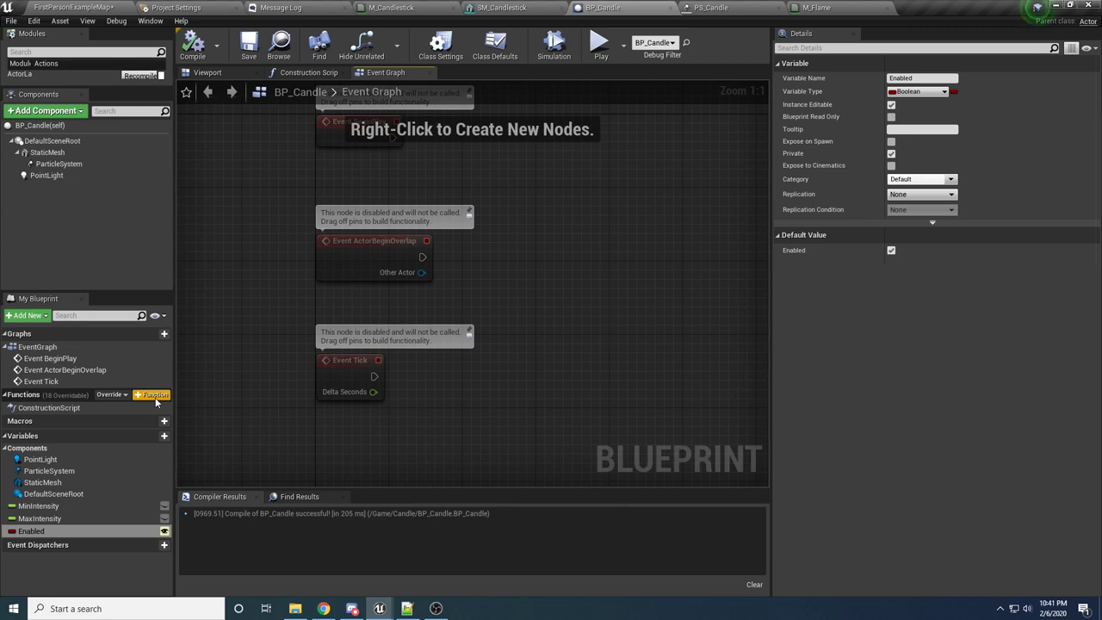
left_click(153, 395)
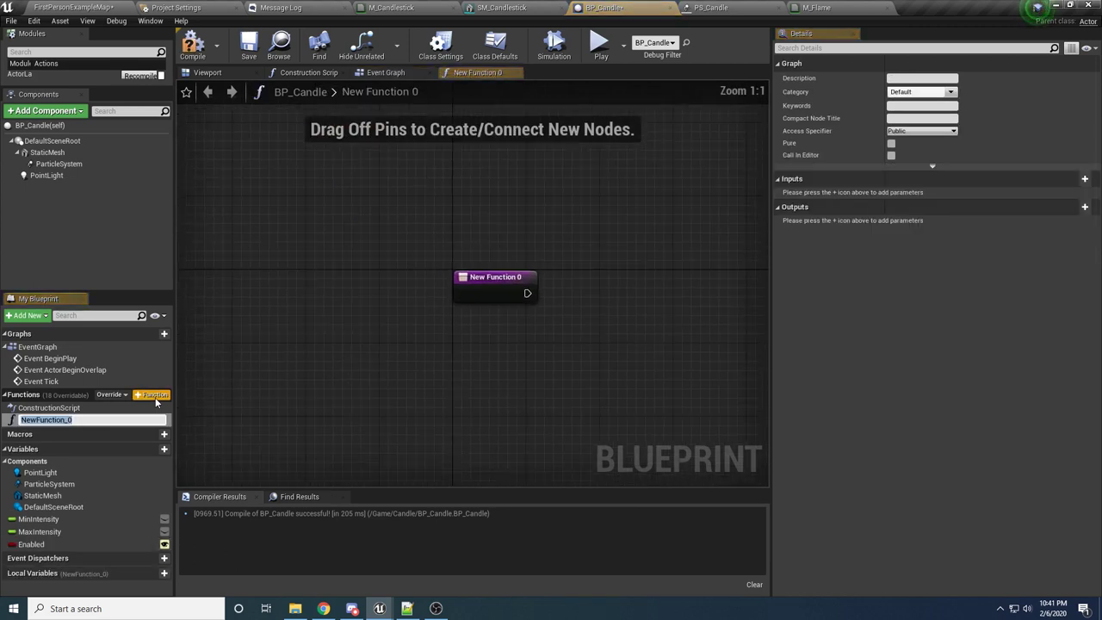
type("S")
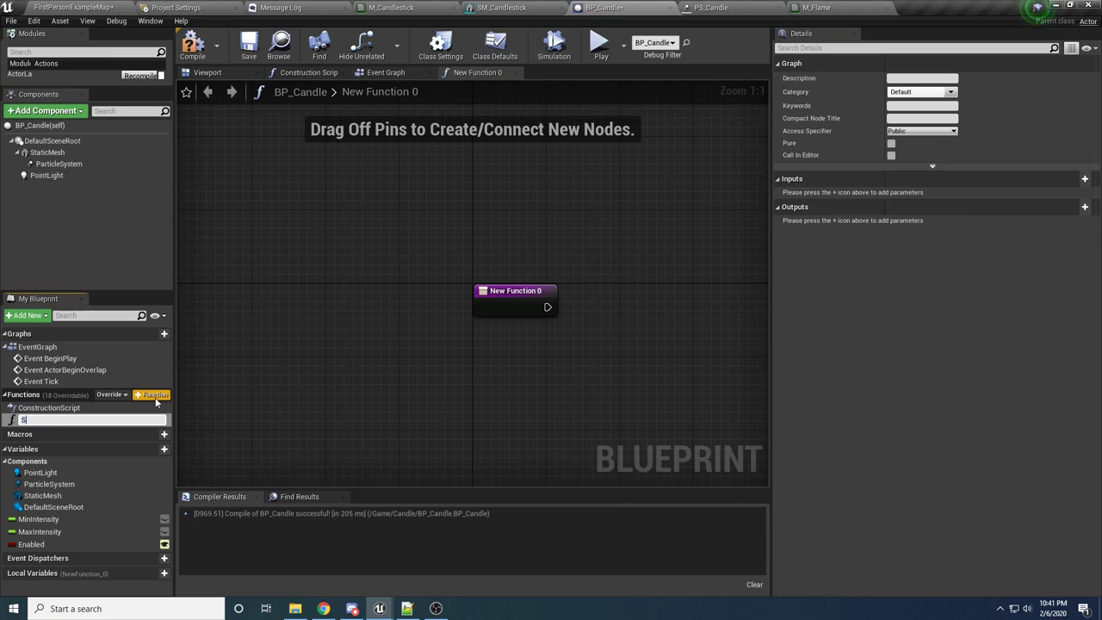
type("etEnabled")
key("Return")
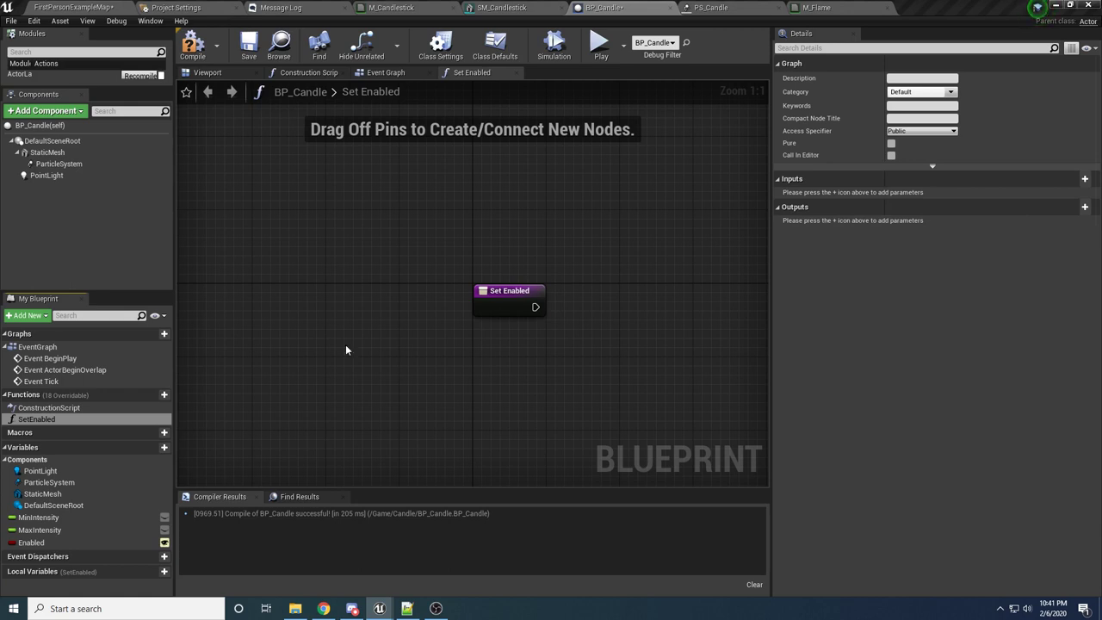
double_click(38, 419)
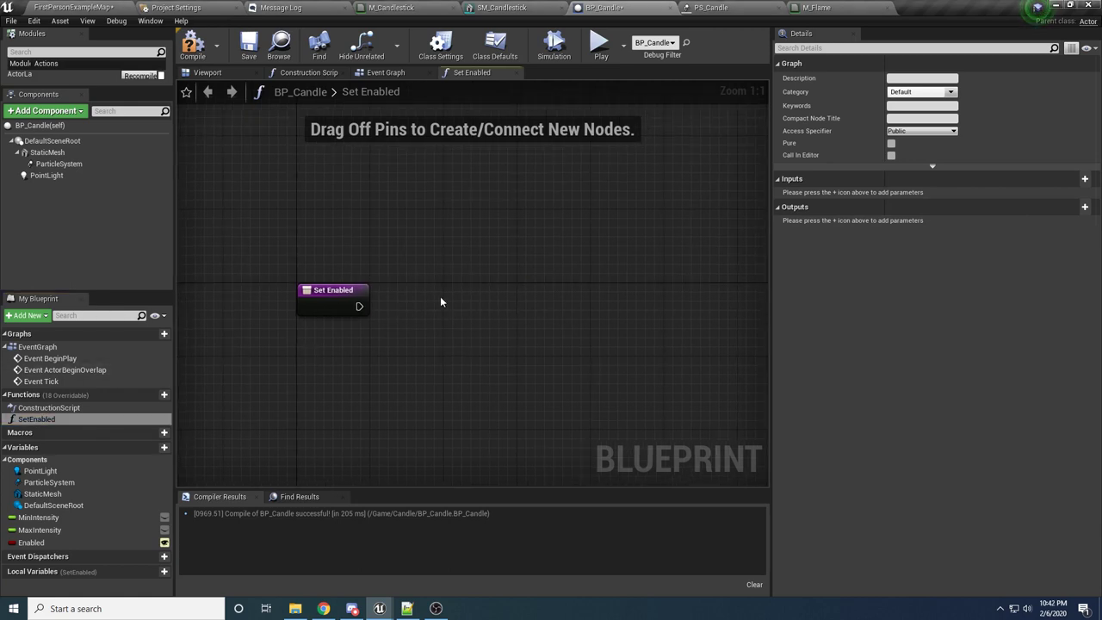
Add a Boolean input named Enabled to the Set Enabled function's entry node
left_click(329, 310)
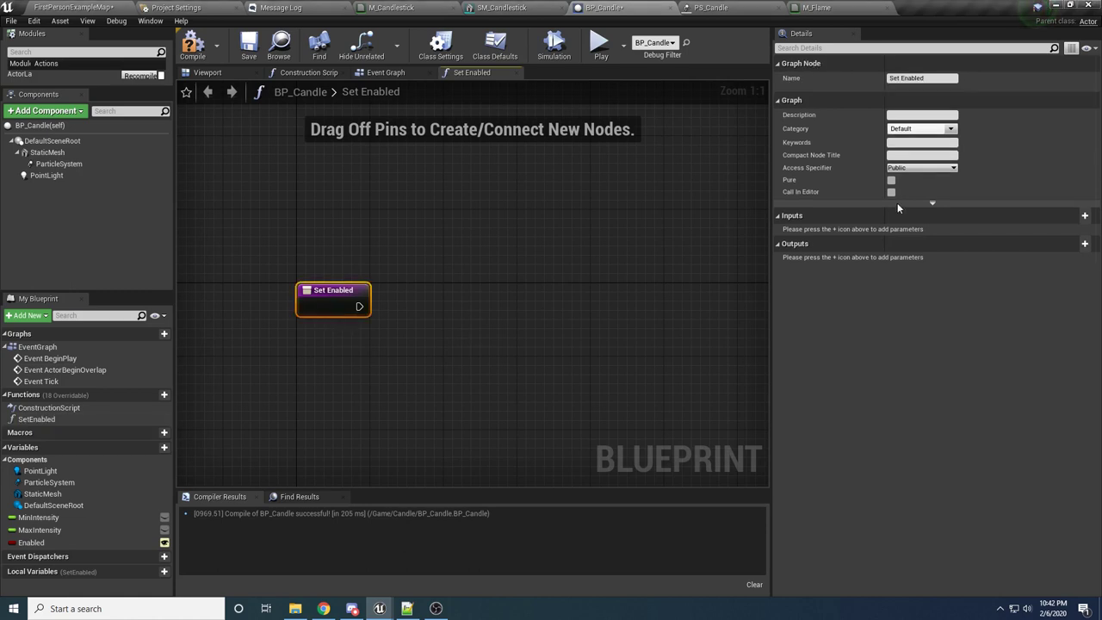
left_click(1063, 215)
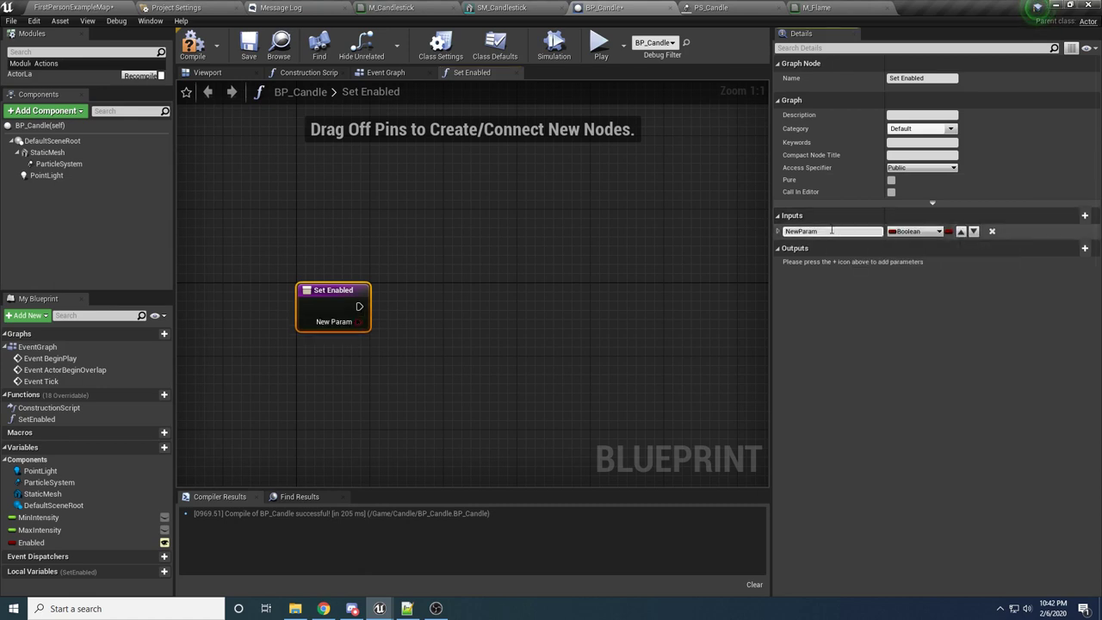
type("Enabled")
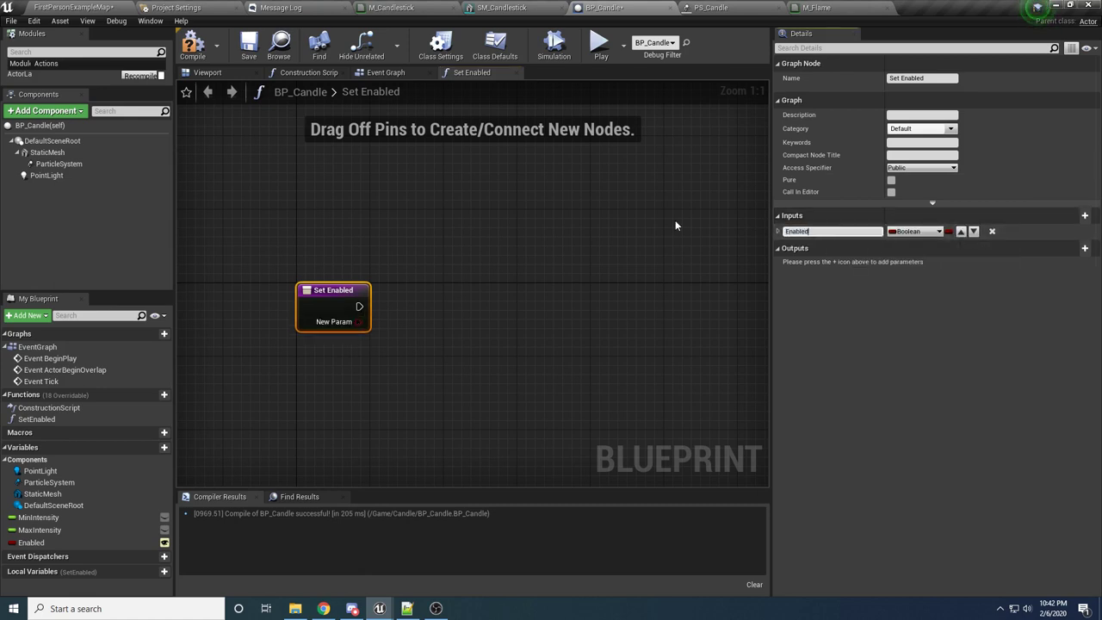
key("Return")
Add a SET node for the Enabled variable, wire it to the function's execution and Enabled pins, and compile the blueprint
left_click_drag(31, 542, 439, 300)
left_click(479, 320)
mouse_move(359, 307)
left_mouse_down()
mouse_move(444, 306)
mouse_move(360, 322)
left_mouse_up()
left_click_drag(488, 307, 466, 311)
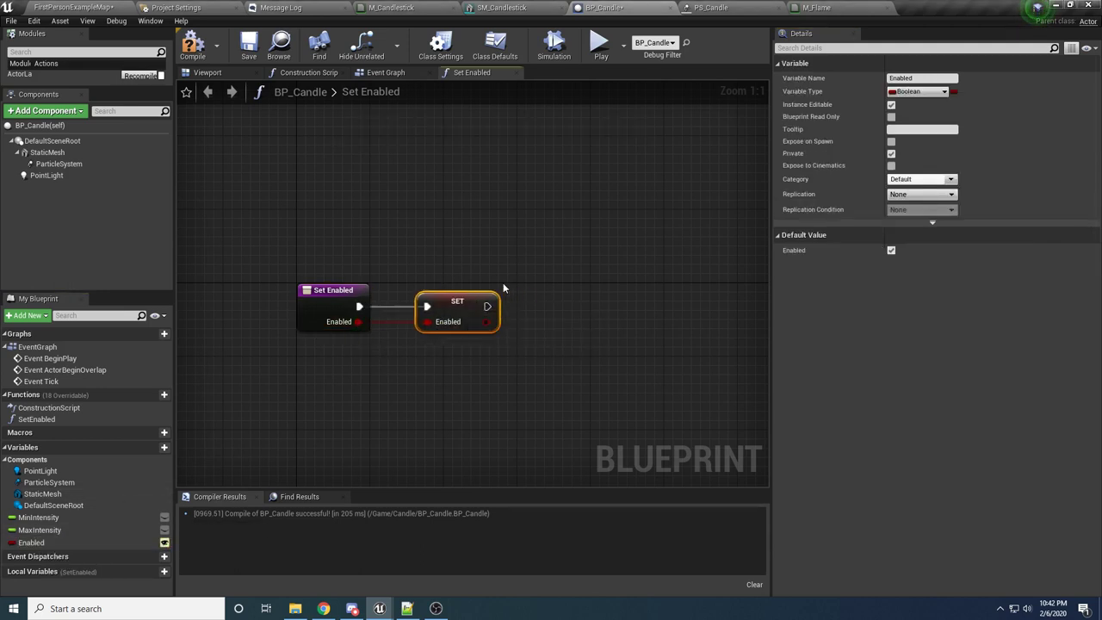
right_click_drag(503, 282, 460, 278)
left_click(191, 47)
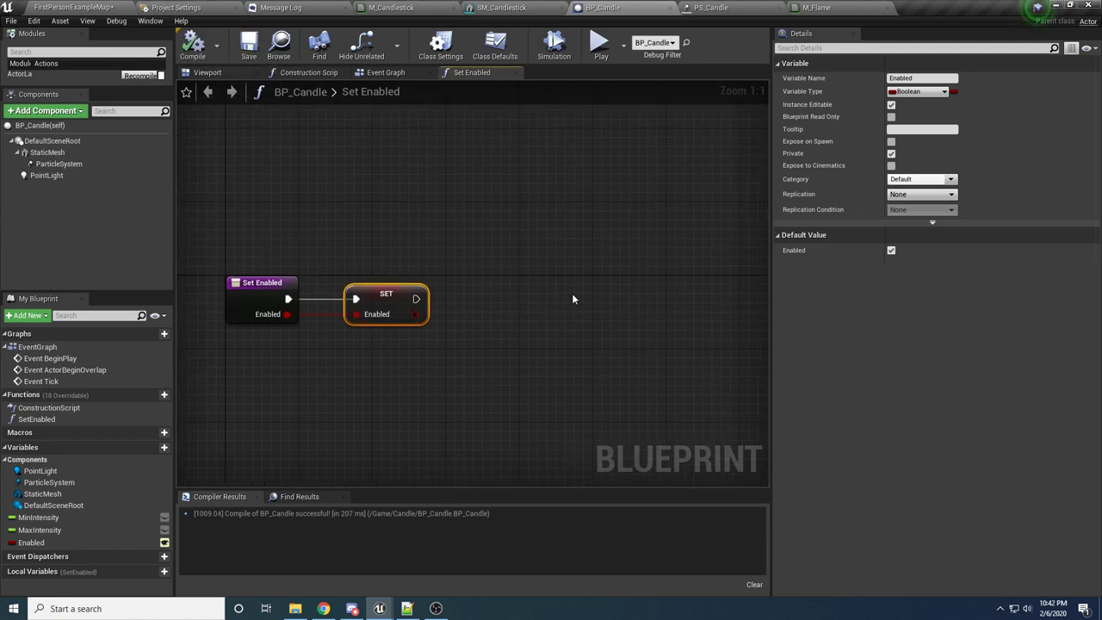
right_click_drag(571, 294, 528, 304)
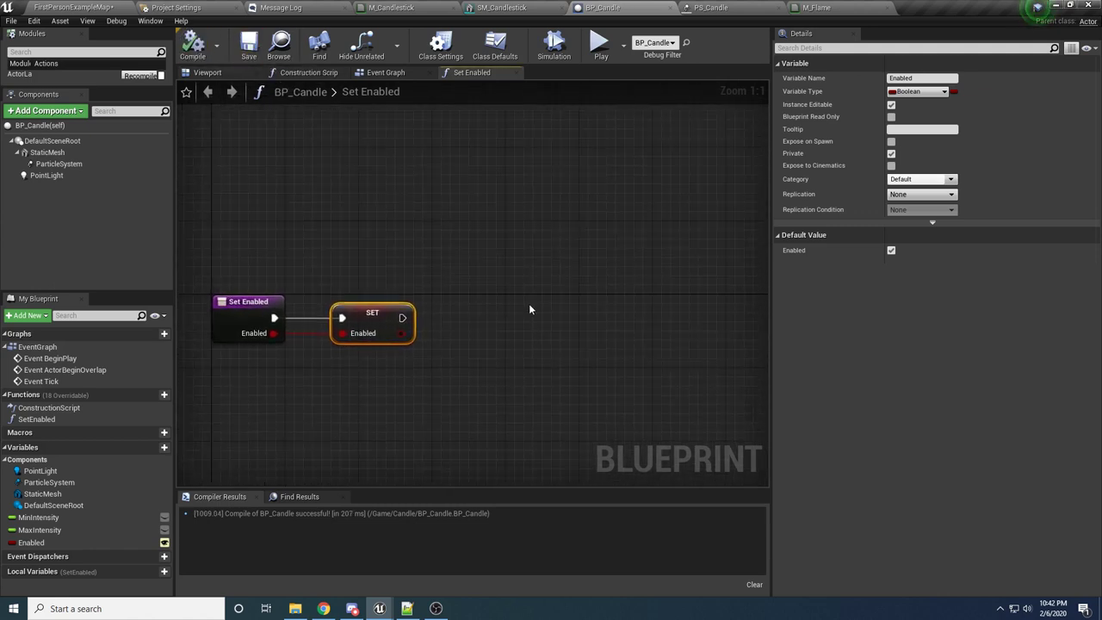
Filter the StaticMesh component's details by "shad" and turn Cast Shadow back on
left_click(206, 72)
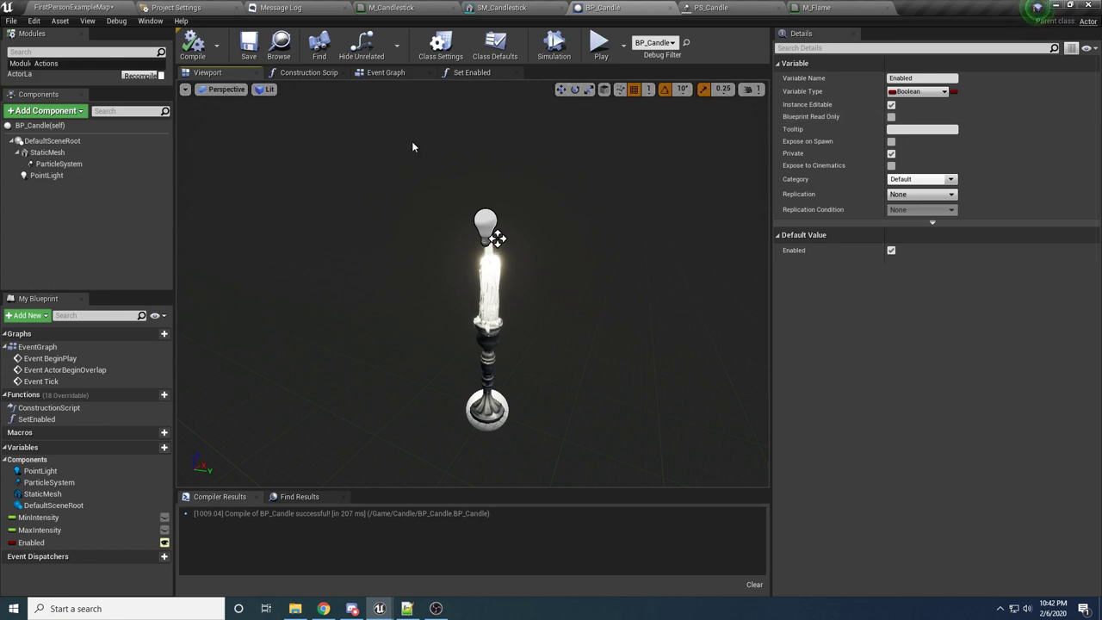
left_click(48, 153)
left_click(796, 48)
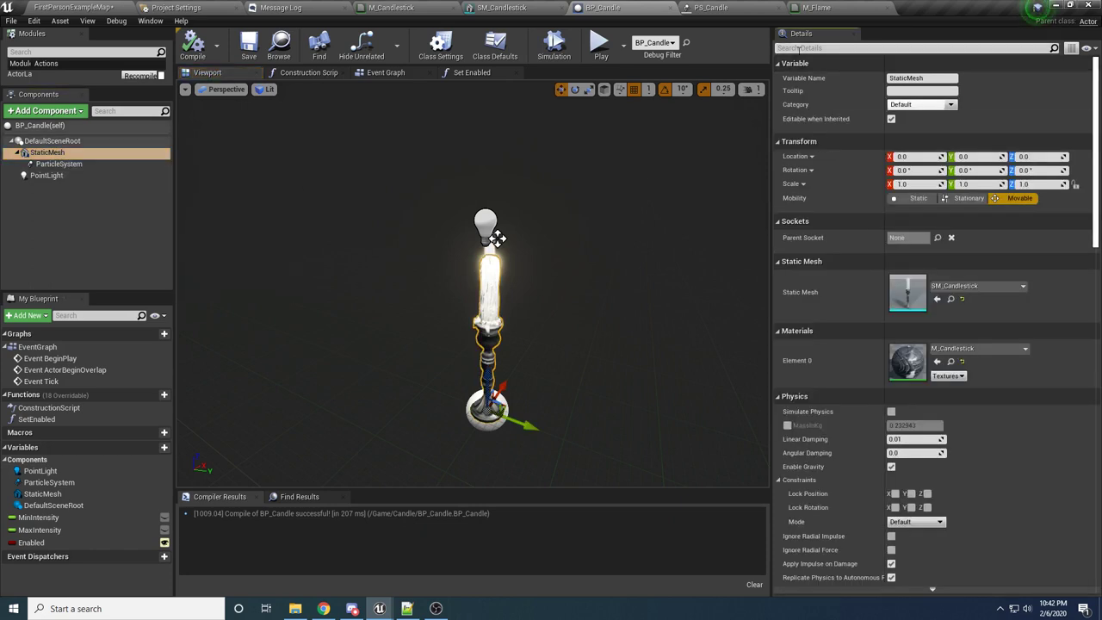
type("shad")
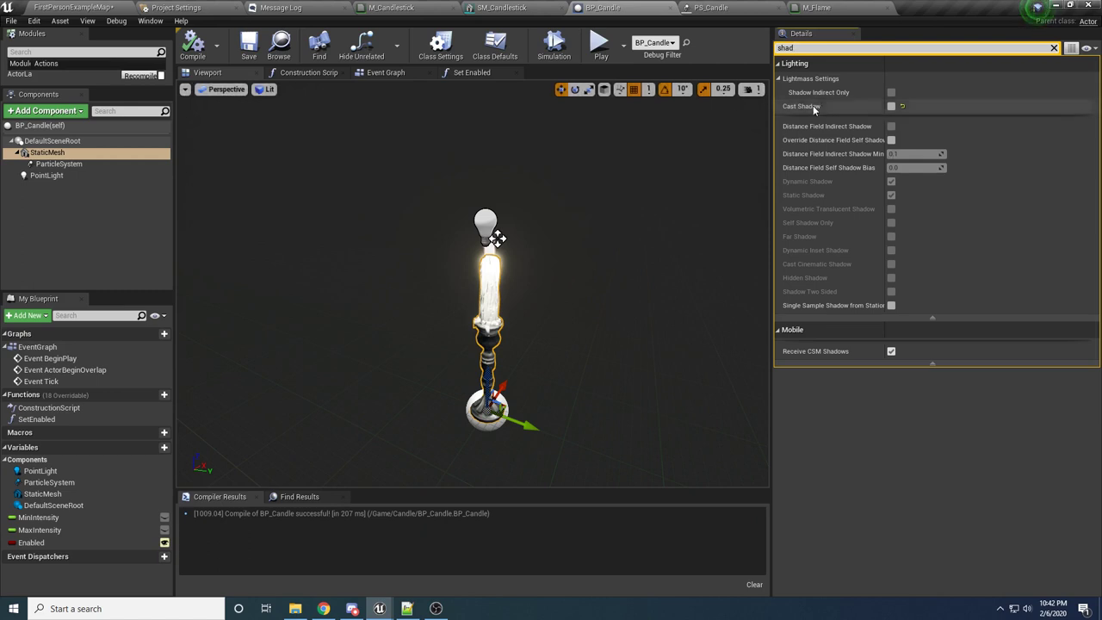
left_click(891, 105)
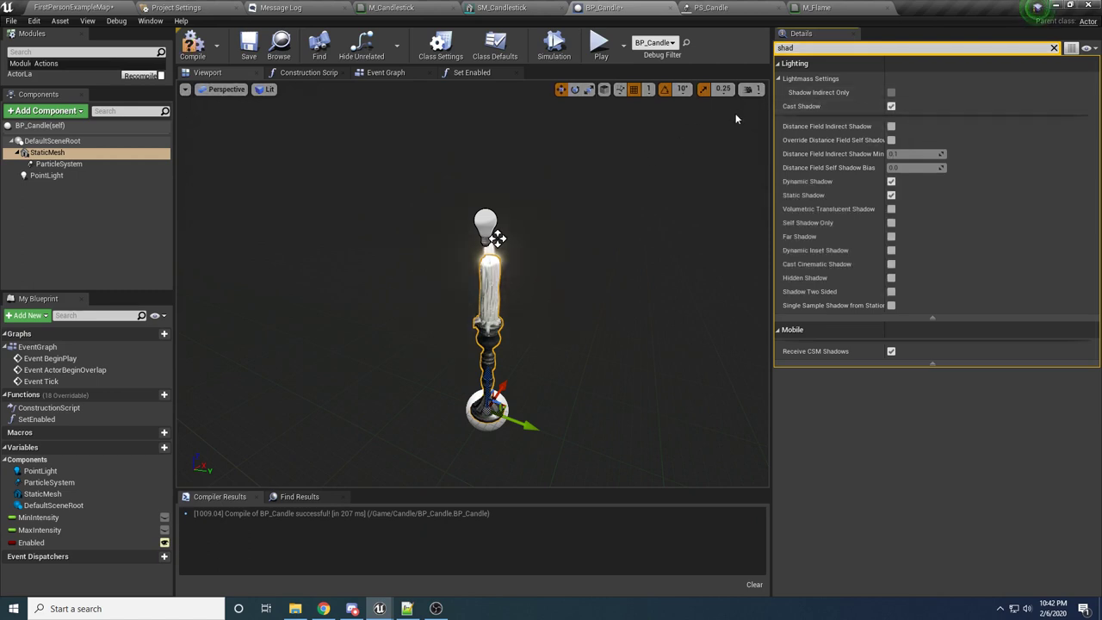
Add a Set Visibility node targeting the PointLight in the Set Enabled function and run it after the SET node
left_click(483, 74)
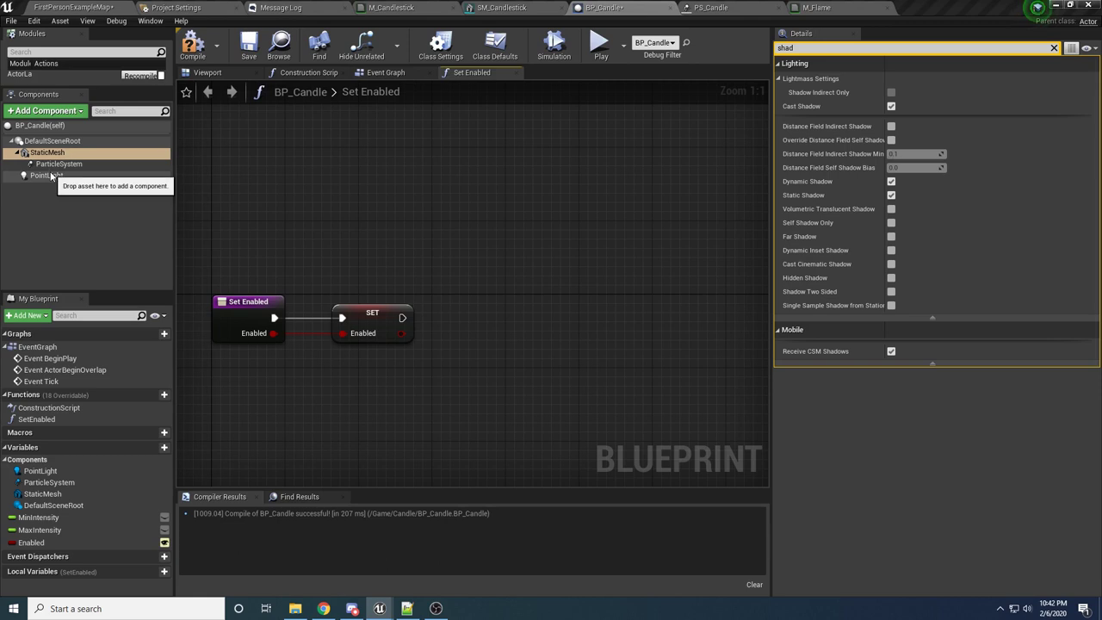
left_click_drag(46, 174, 635, 295)
type("set visi")
key("Return")
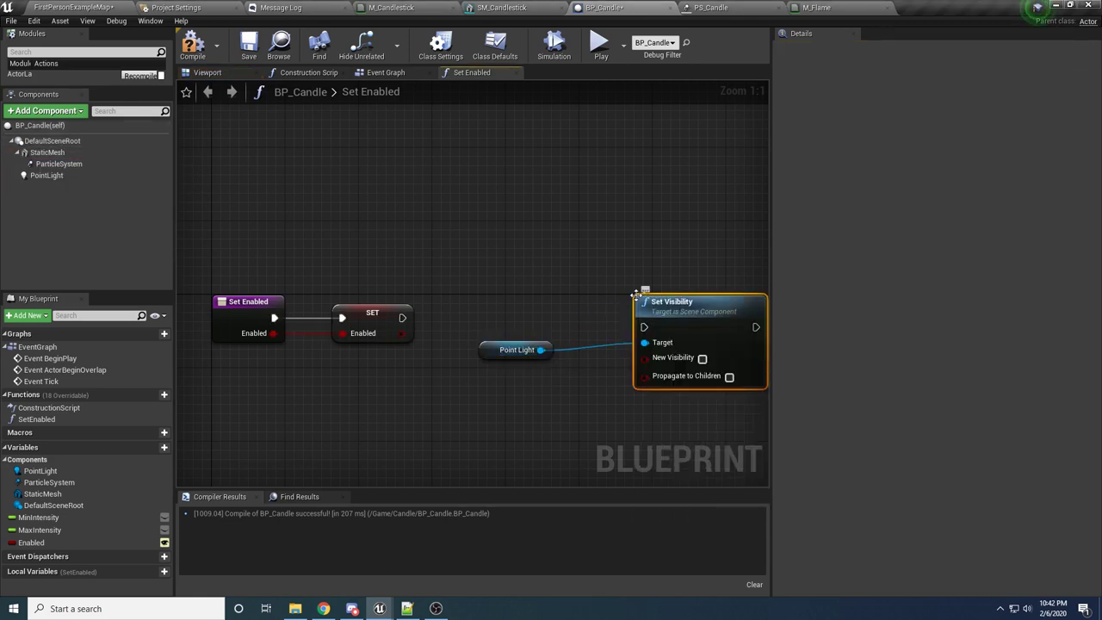
left_click_drag(402, 318, 653, 311)
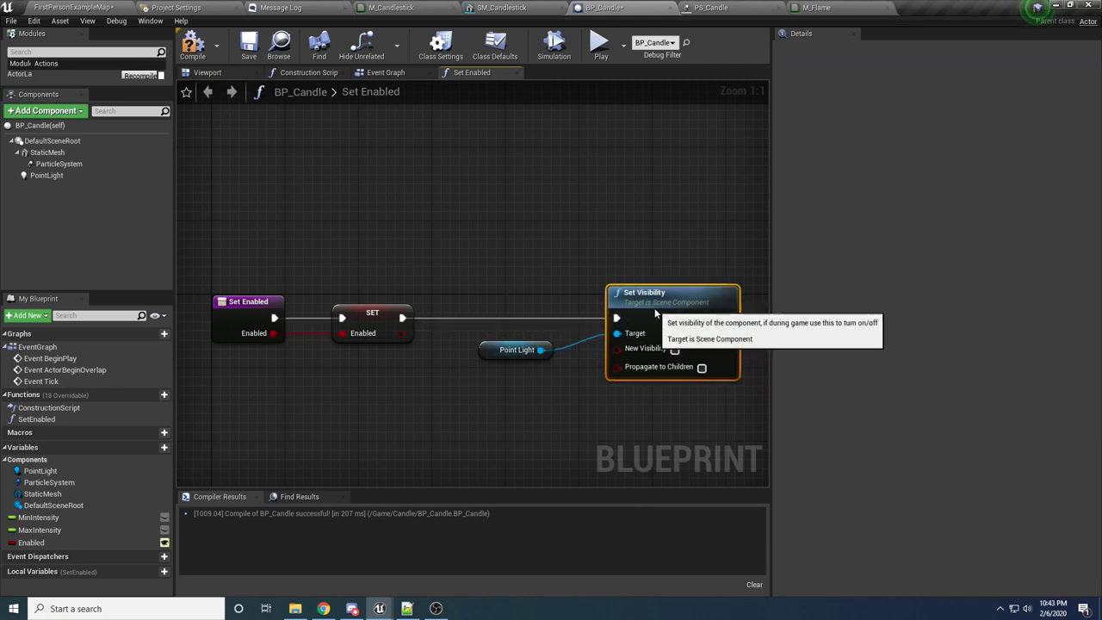
left_click(504, 354)
Connect the SET node's Enabled output to the light's New Visibility input, routing the wire below the Point Light node with a reroute node
right_click_drag(510, 387, 479, 346)
left_click_drag(372, 293, 596, 310)
left_click(431, 296)
double_click(438, 295)
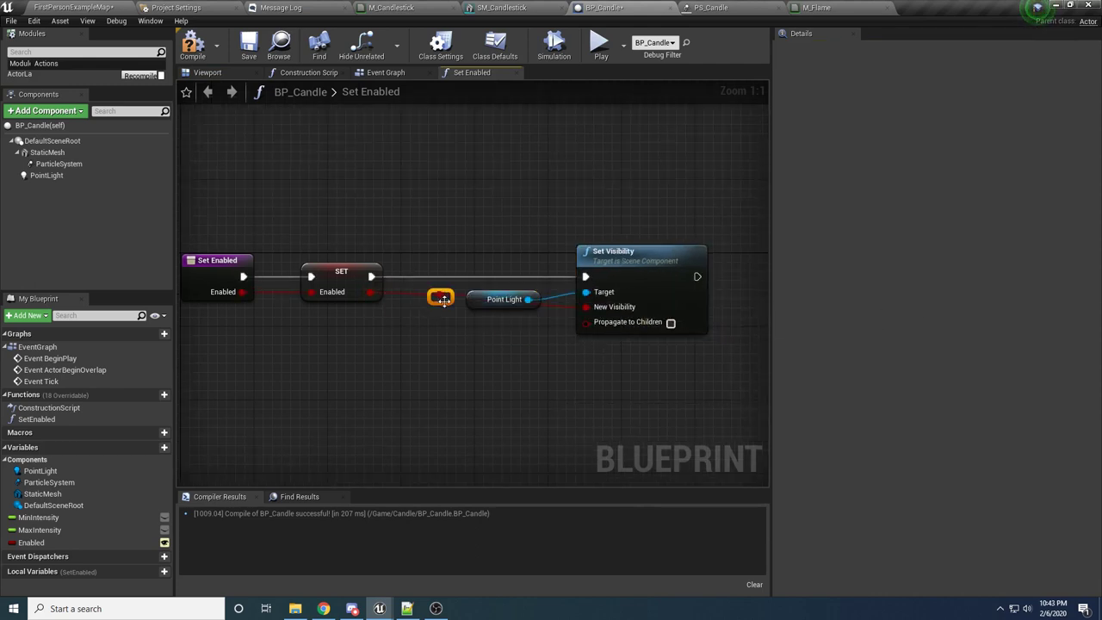
left_click_drag(444, 299, 447, 357)
Add a Set Visibility node for the ParticleSystem after the light's one and feed its New Visibility from the Enabled wire through a second reroute node
right_click_drag(543, 392, 374, 359)
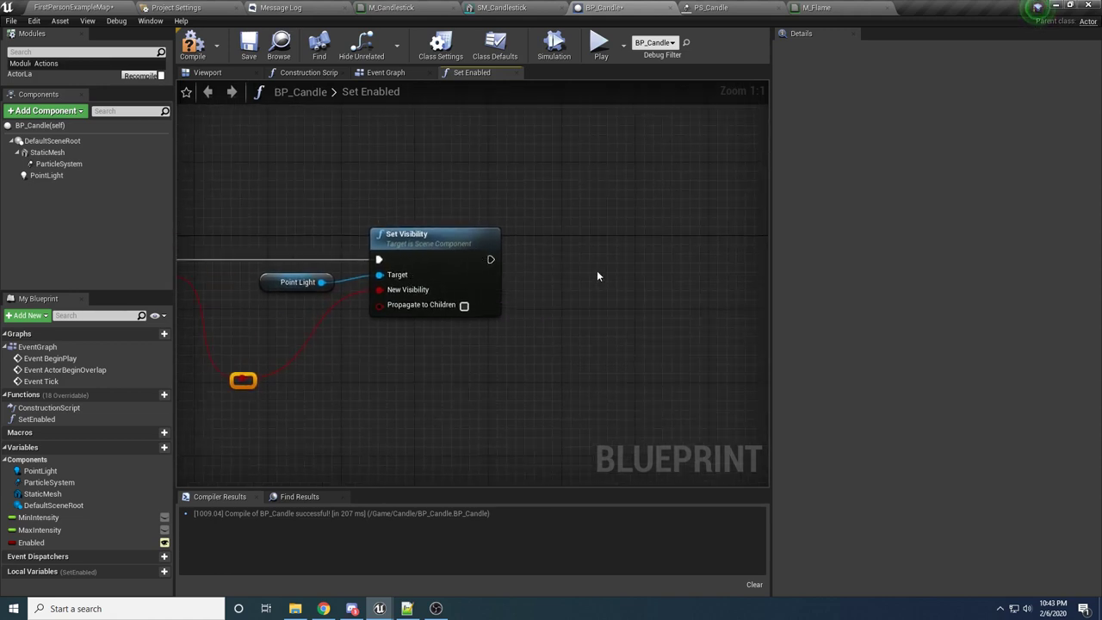
right_click_drag(530, 309, 512, 305)
left_click_drag(59, 163, 647, 272)
type("set visibility")
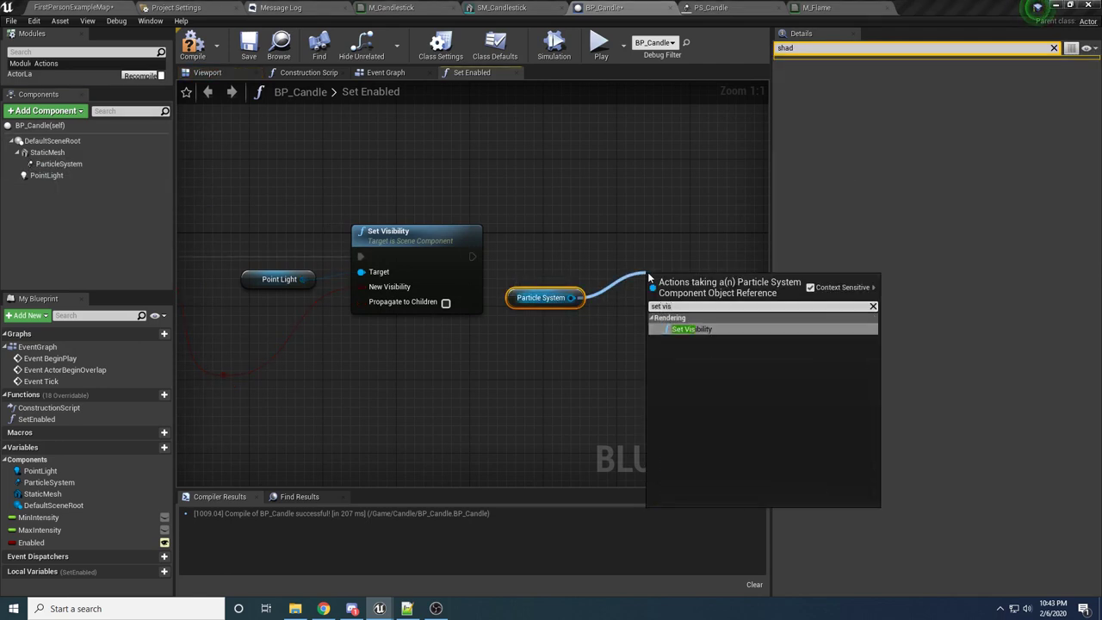
key("Return")
left_click_drag(473, 256, 654, 302)
left_click_drag(678, 296, 658, 250)
left_click_drag(223, 379, 640, 290)
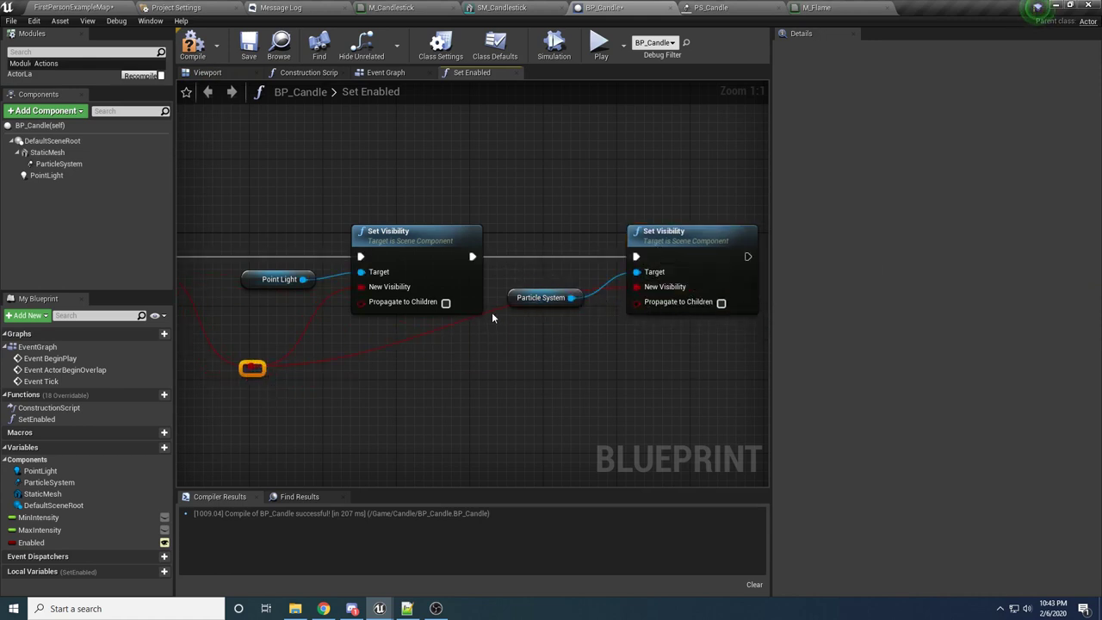
left_click_drag(258, 368, 512, 362)
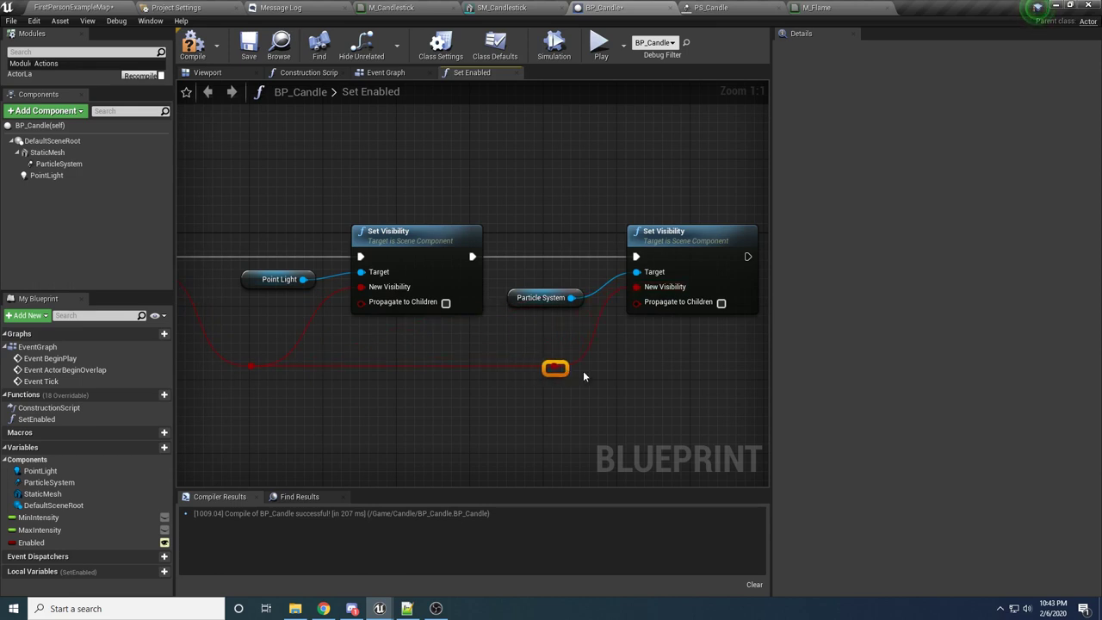
Add a Set Cast Shadow node targeting the StaticMesh, run it after the particle system's Set Visibility, and align the Static Mesh node beside it
right_click_drag(584, 372, 433, 370)
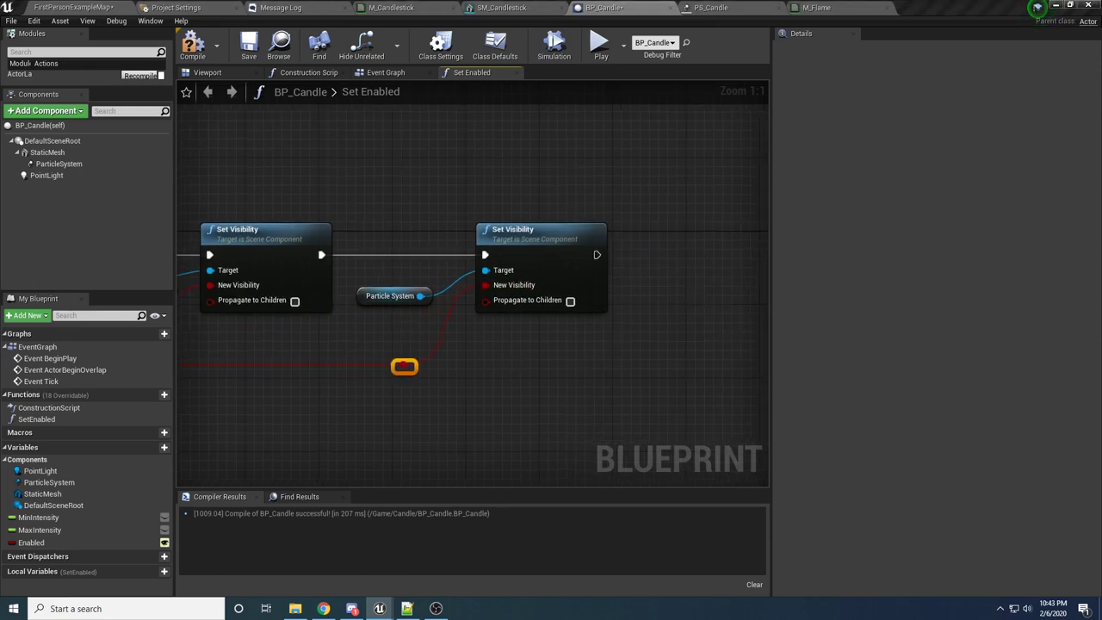
right_click_drag(675, 385, 584, 395)
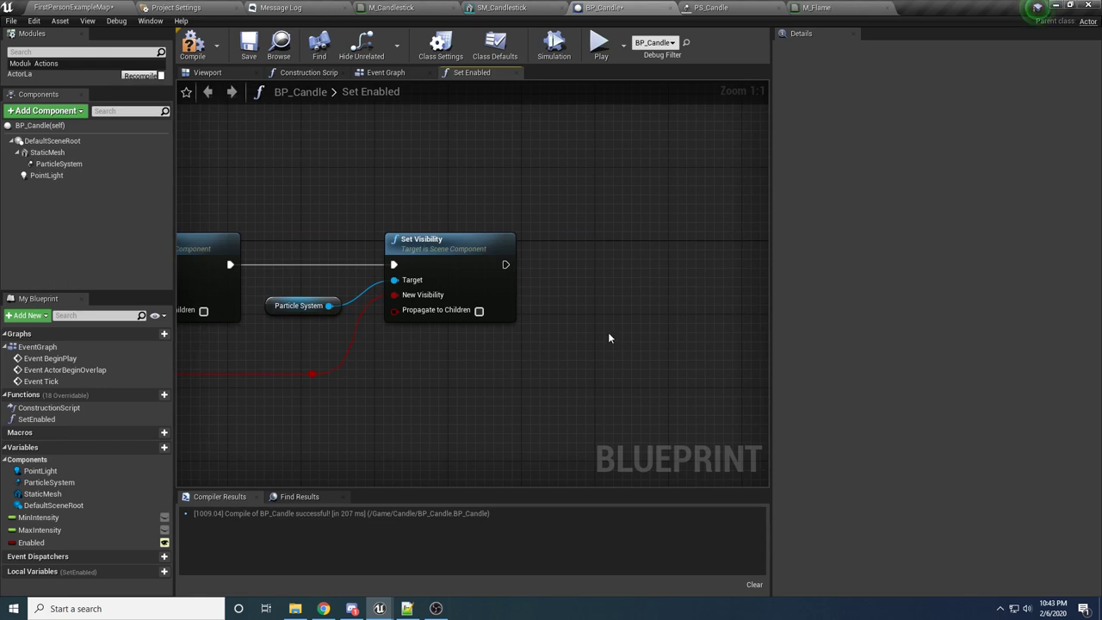
left_click_drag(47, 152, 674, 279)
type("set cast sh")
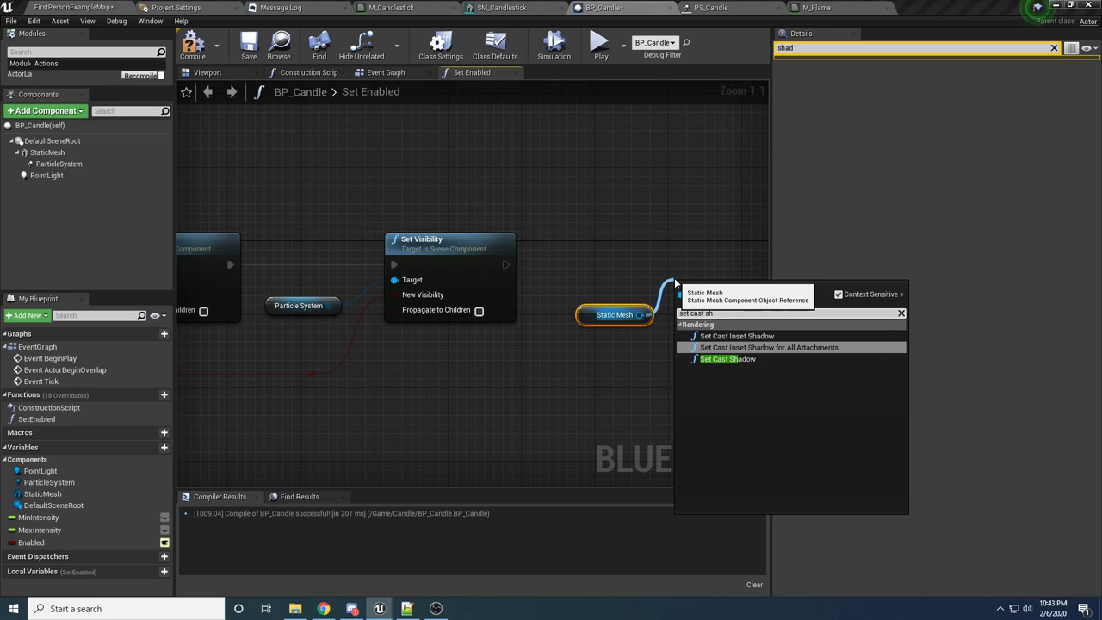
key("Down")
key("Return")
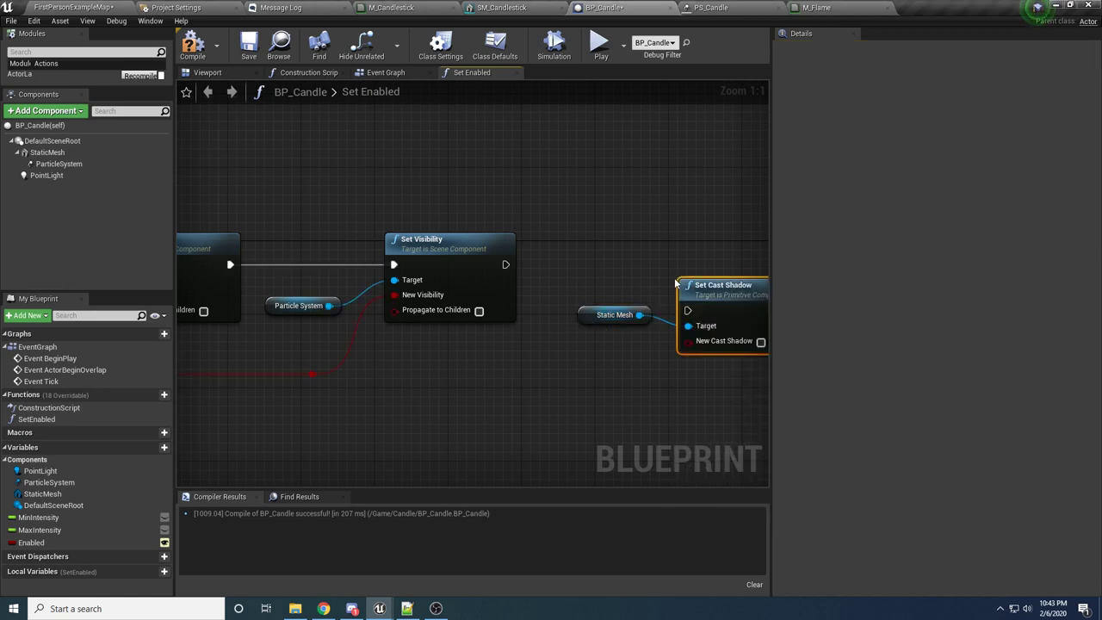
right_click_drag(674, 279, 639, 279)
left_click_drag(470, 264, 680, 252)
left_click(528, 305)
left_click_drag(544, 314, 531, 295)
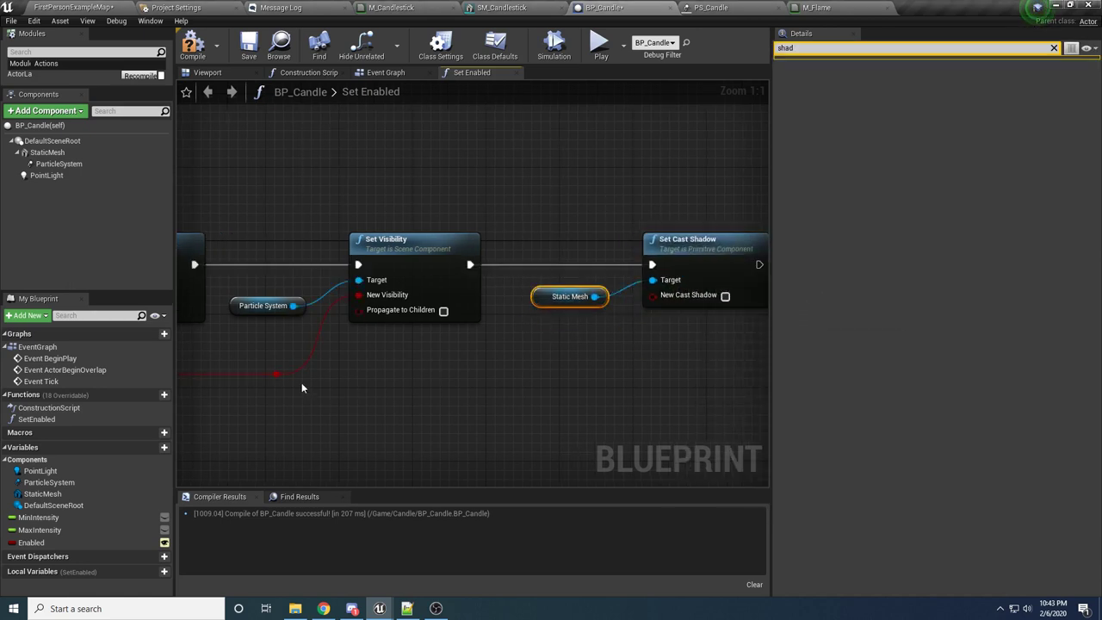
Connect the last reroute node through a NOT Boolean node to New Cast Shadow, placing the NOT node below Static Mesh
left_click_drag(278, 374, 561, 374)
type("not bo")
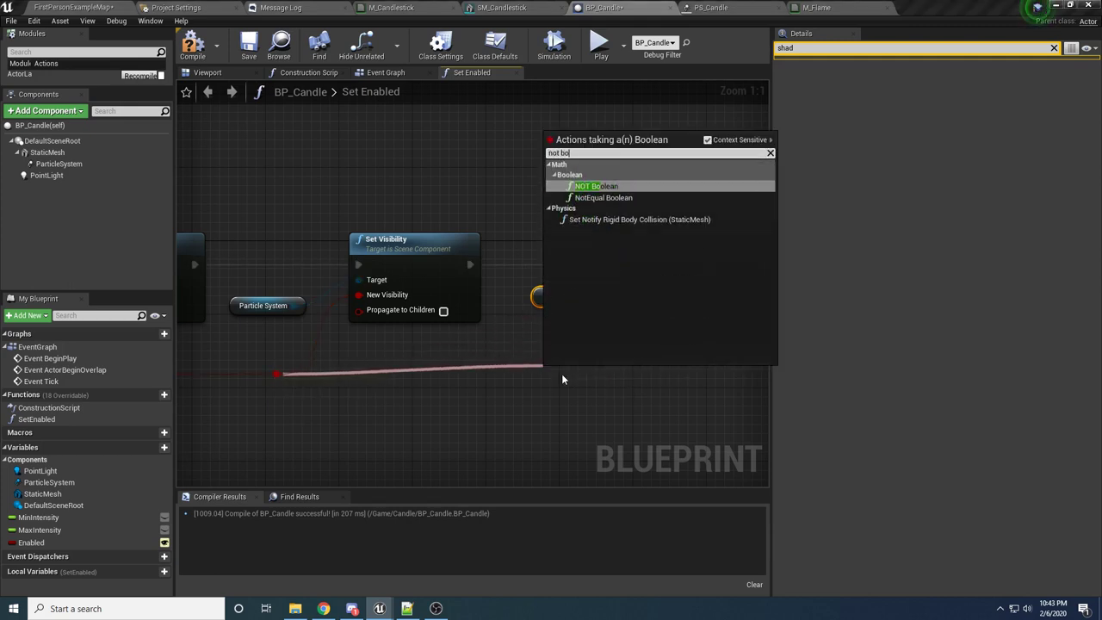
key("Return")
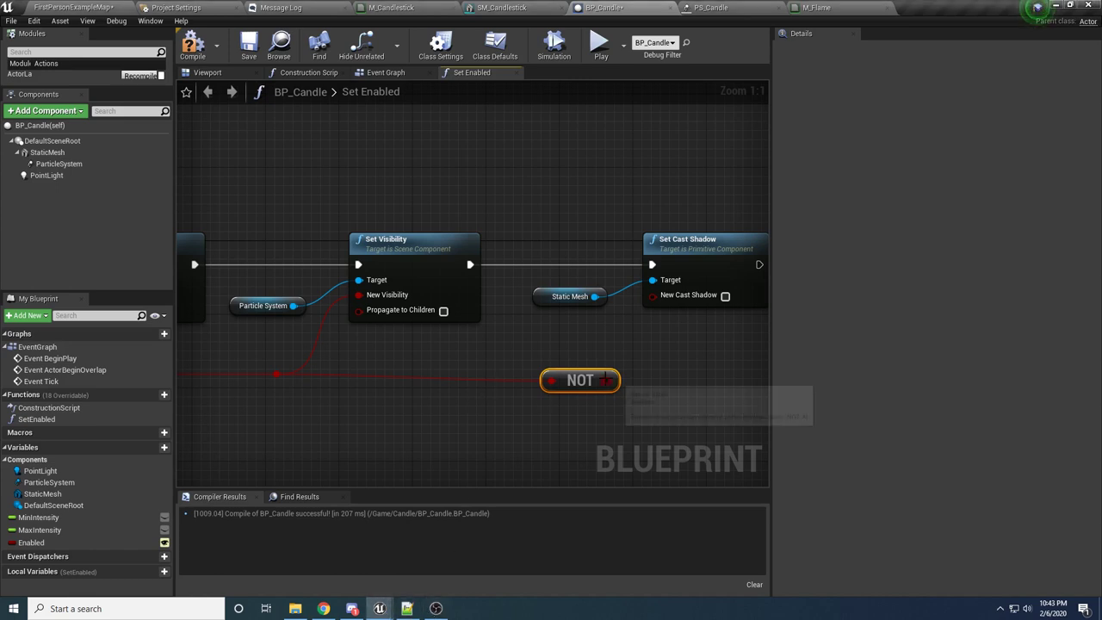
left_click_drag(609, 379, 657, 298)
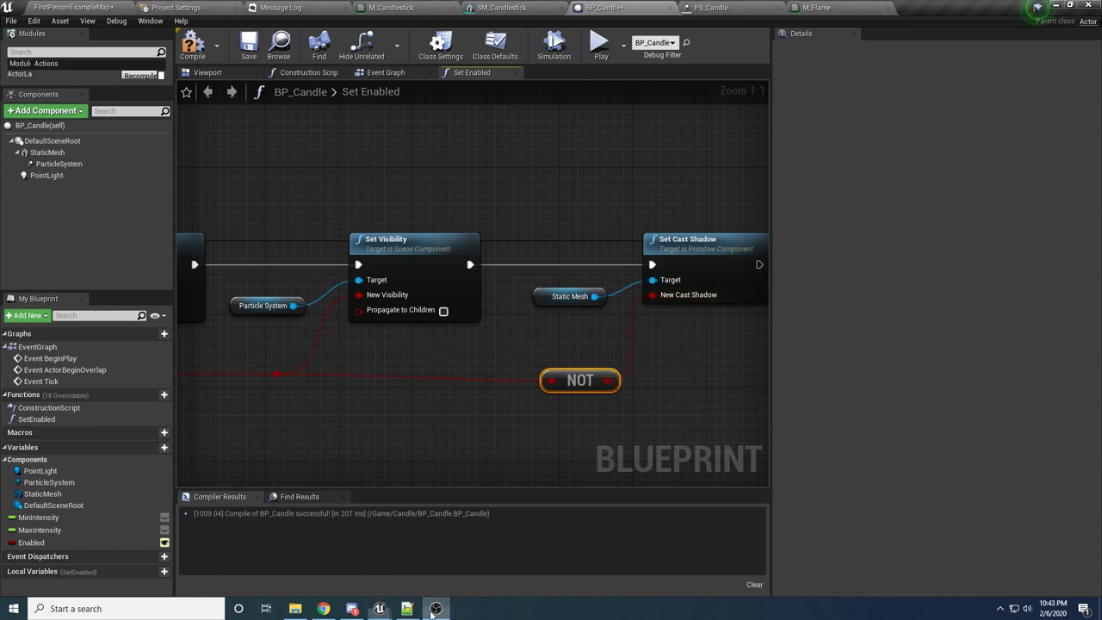
left_click_drag(573, 385, 569, 347)
right_click_drag(569, 347, 721, 338)
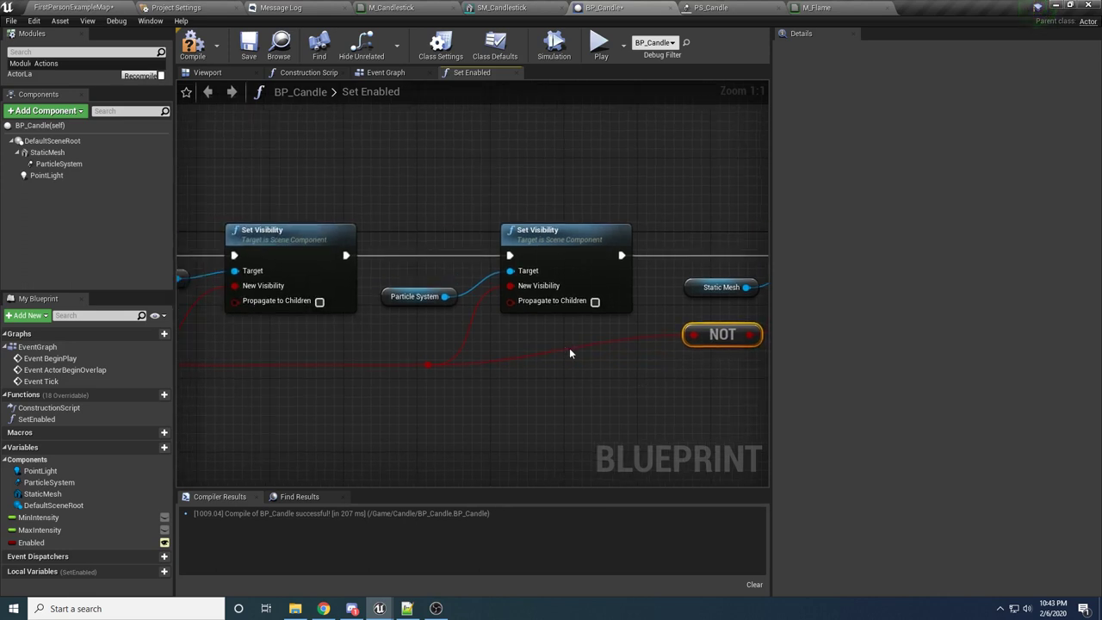
Compile and save the candle blueprint and show its viewport preview
left_click(180, 33)
left_click(190, 58)
left_click(207, 86)
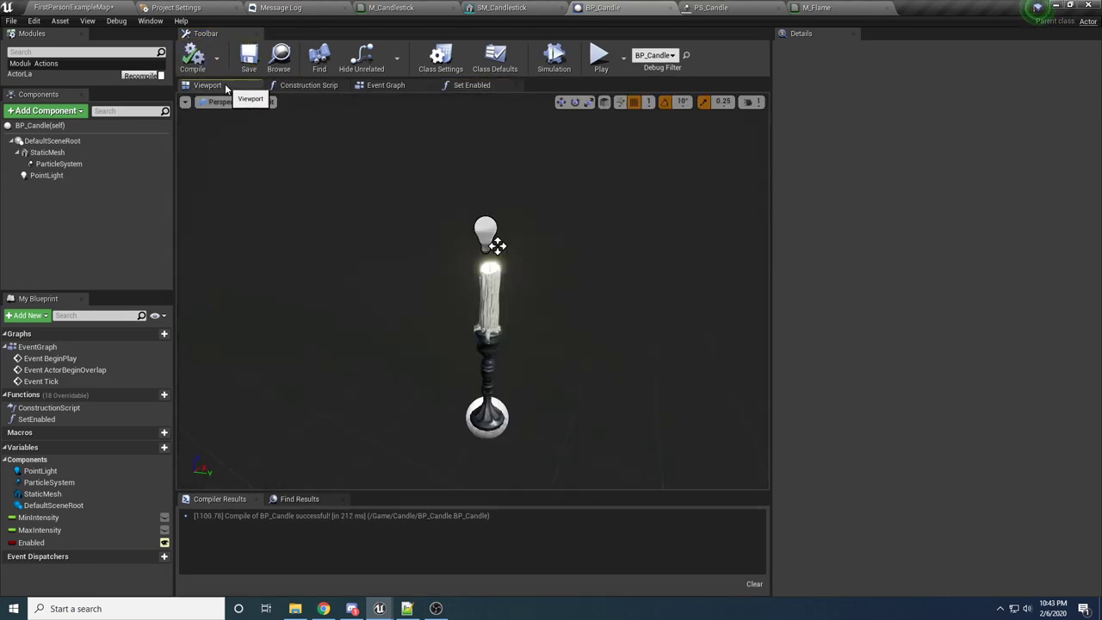
Clear the details filter, turn off the Enabled variable's default value, and compile and save the blueprint
left_click(38, 542)
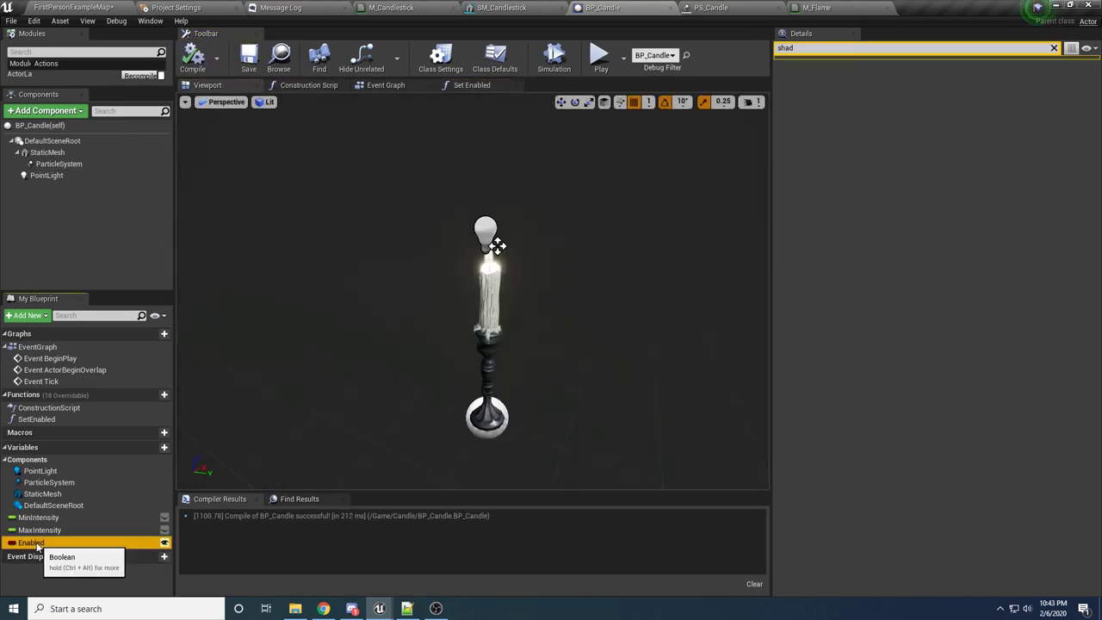
left_click(1053, 47)
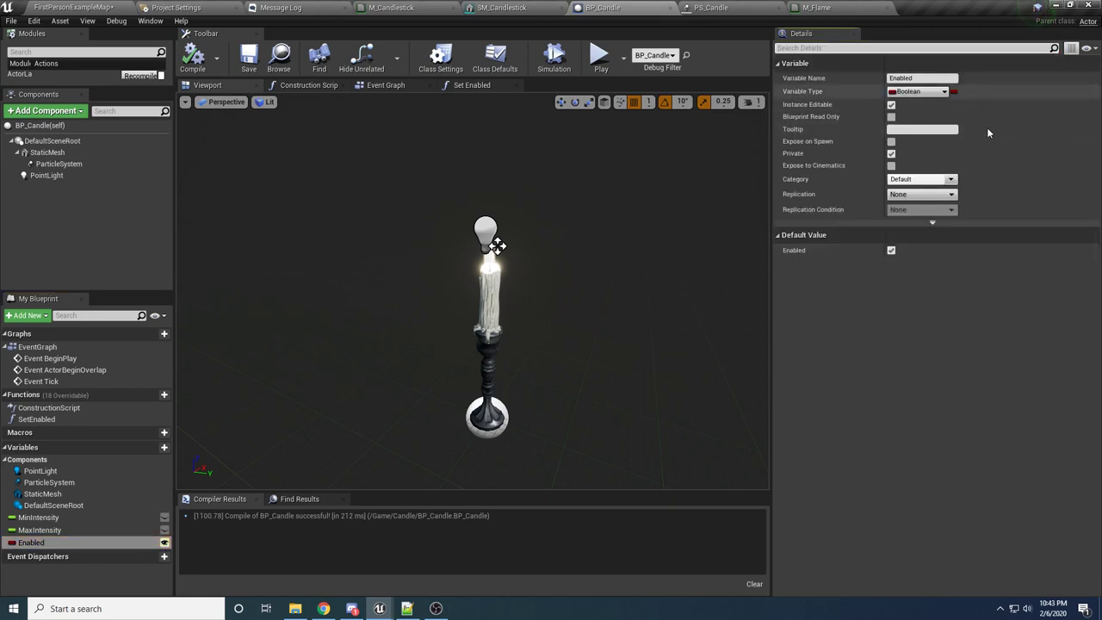
left_click(891, 251)
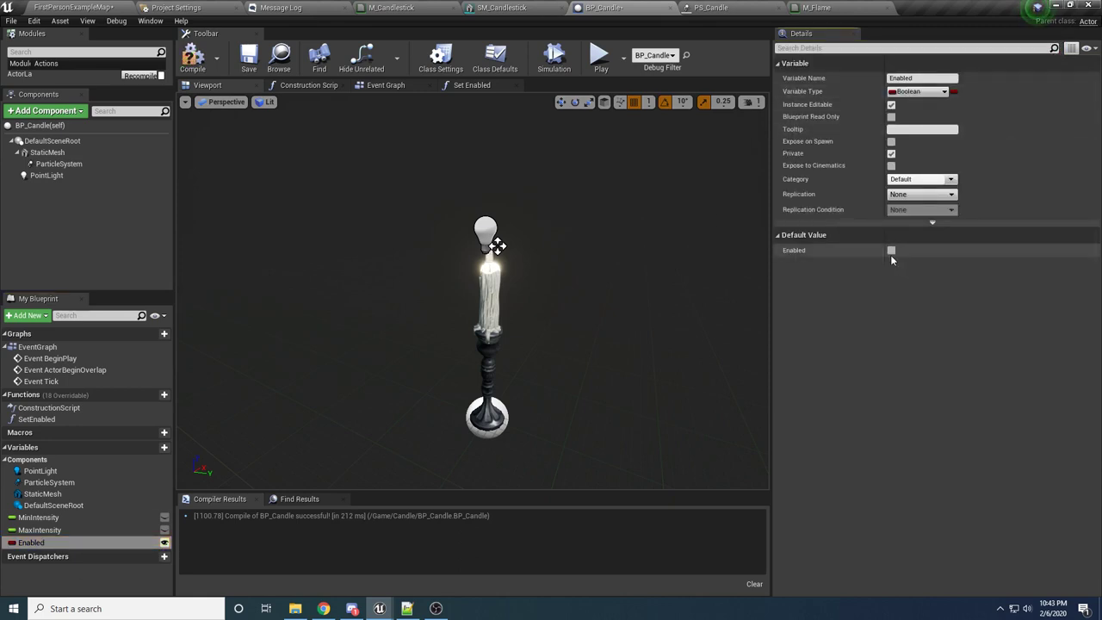
left_click(207, 64)
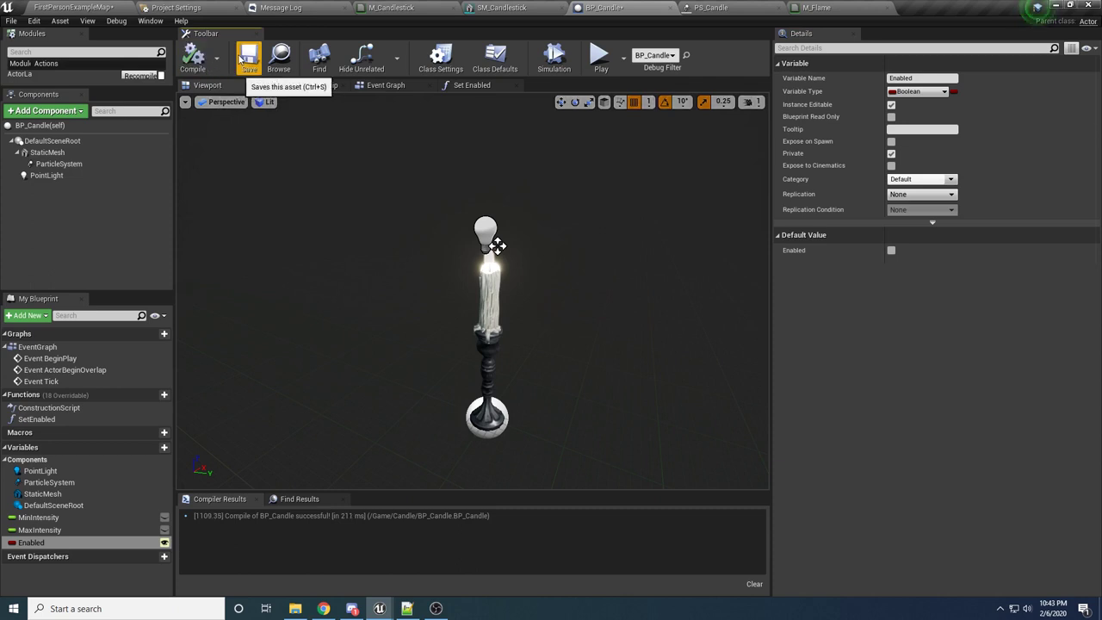
left_click(248, 57)
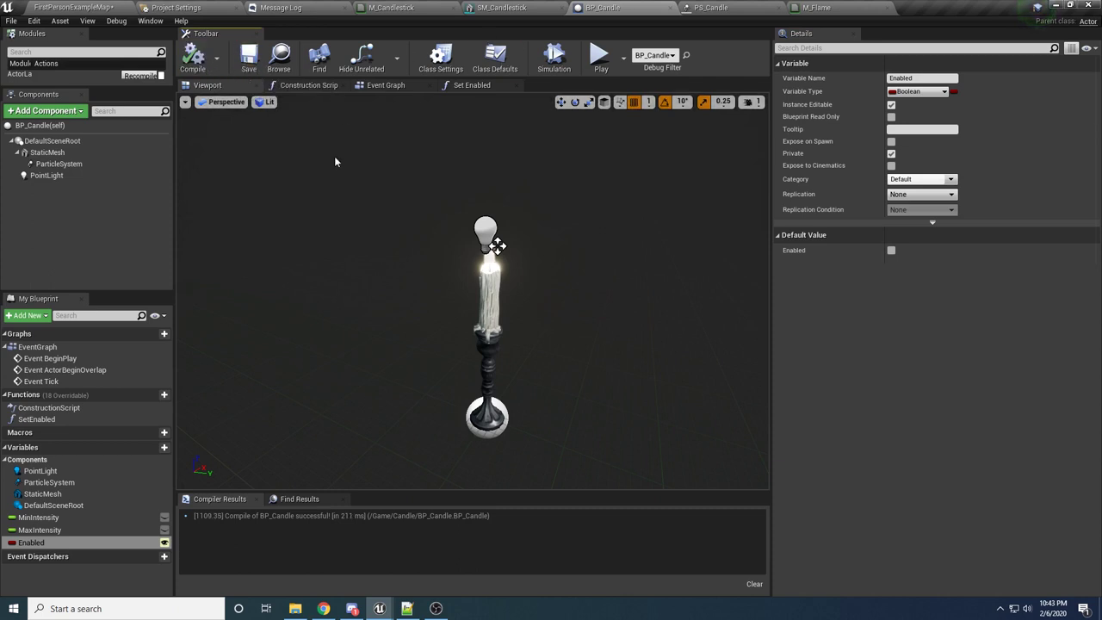
Call Set Enabled from the Construction Script with the Enabled variable as its input, and compile and save the blueprint
left_click(305, 85)
left_click_drag(499, 310, 332, 261)
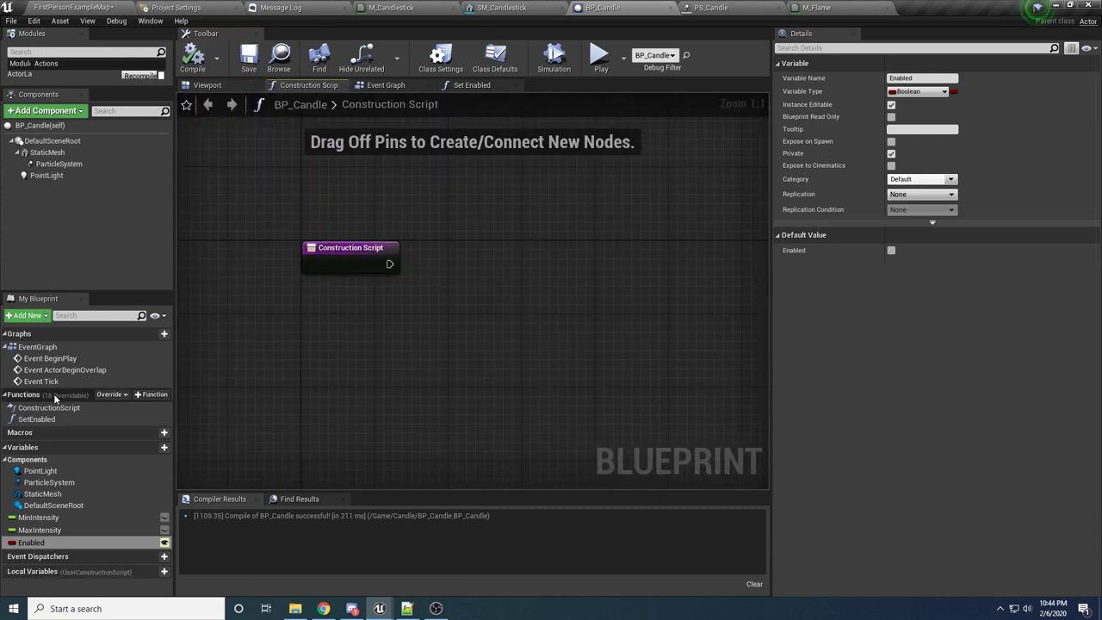
left_click_drag(37, 420, 479, 274)
left_click_drag(390, 264, 496, 290)
left_click_drag(515, 284, 470, 258)
left_click_drag(34, 543, 454, 296)
left_click_drag(344, 281, 345, 316)
left_click(193, 58)
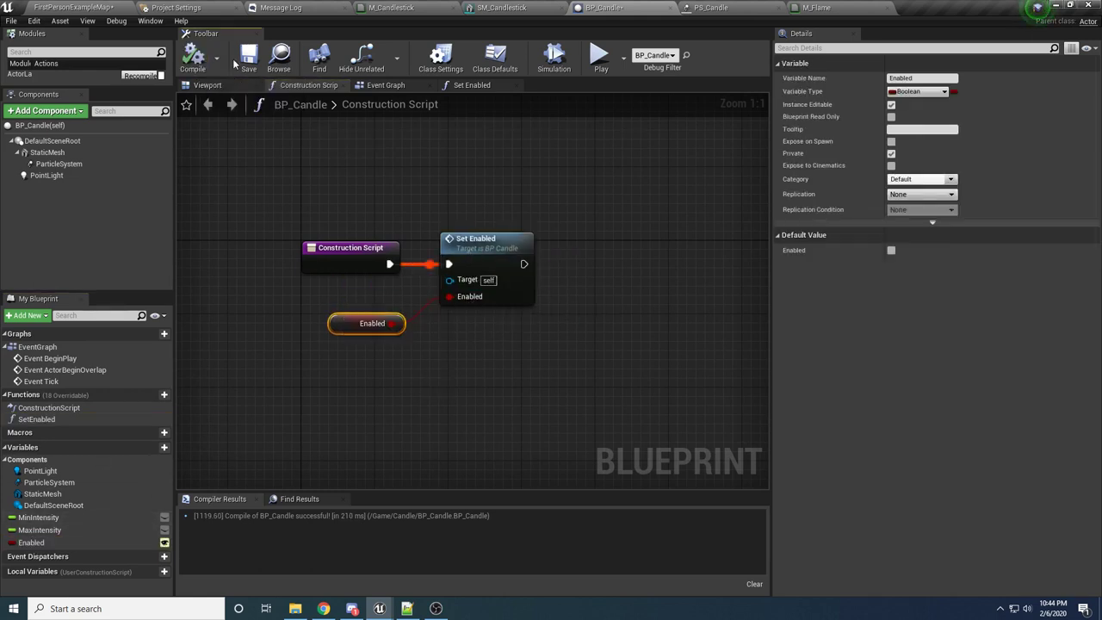
Check the candle in the viewport preview, turn the Enabled variable's default value on, and compile and save
left_click(207, 85)
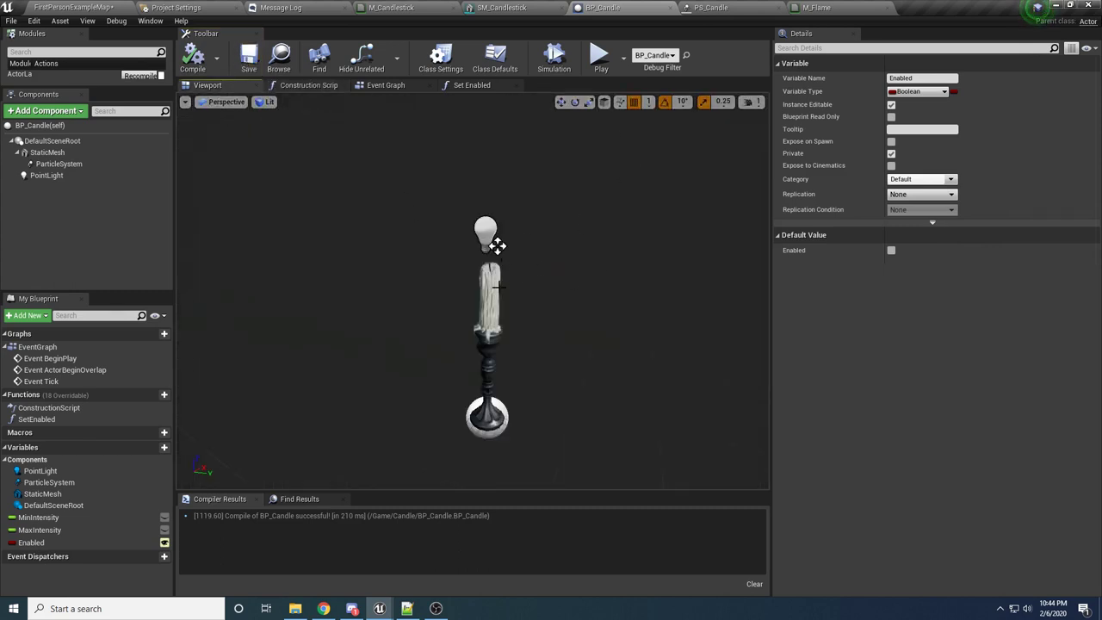
left_click(891, 251)
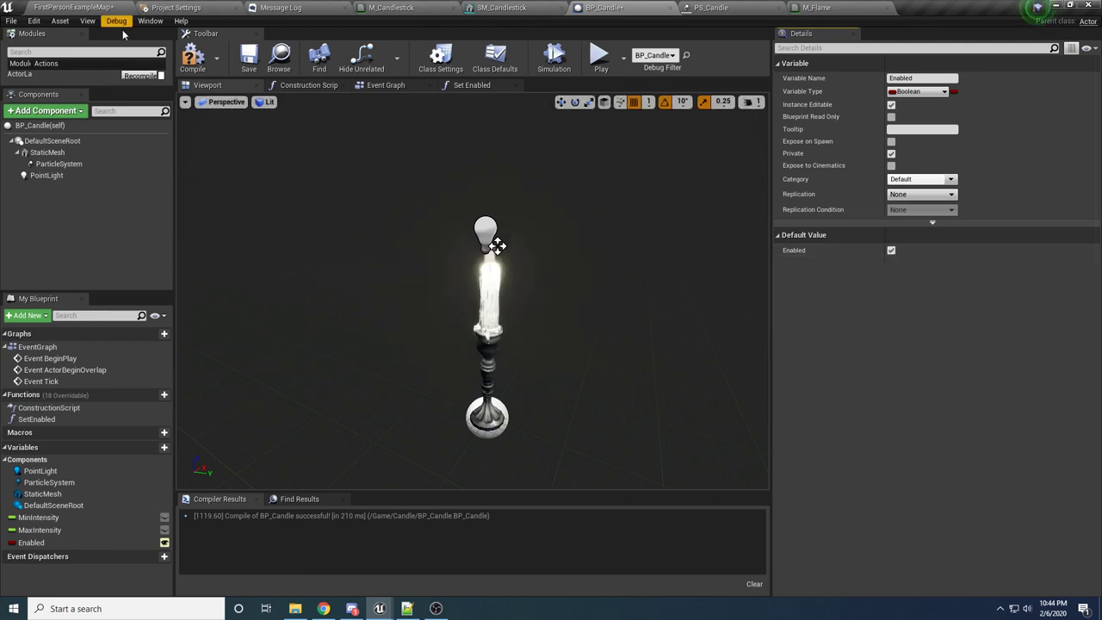
left_click(194, 59)
left_click(245, 55)
Select the BP_Candle placed in FirstPersonExampleMap and test its Enabled option by turning it off and back on
left_click(163, 7)
left_click(107, 6)
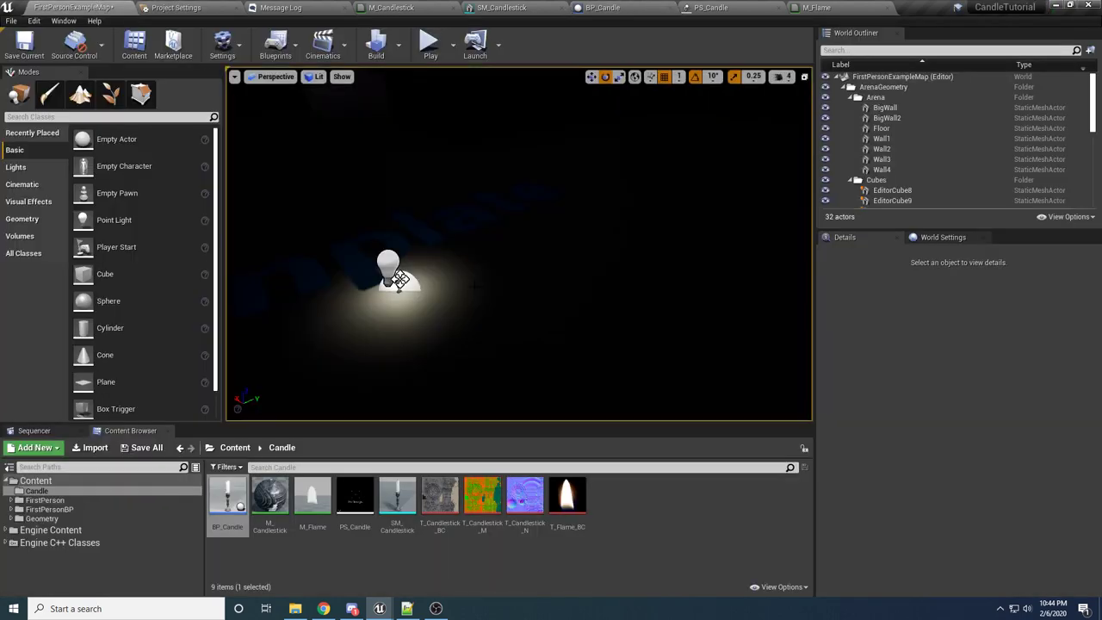
right_click_drag(446, 298, 477, 322)
key("w")
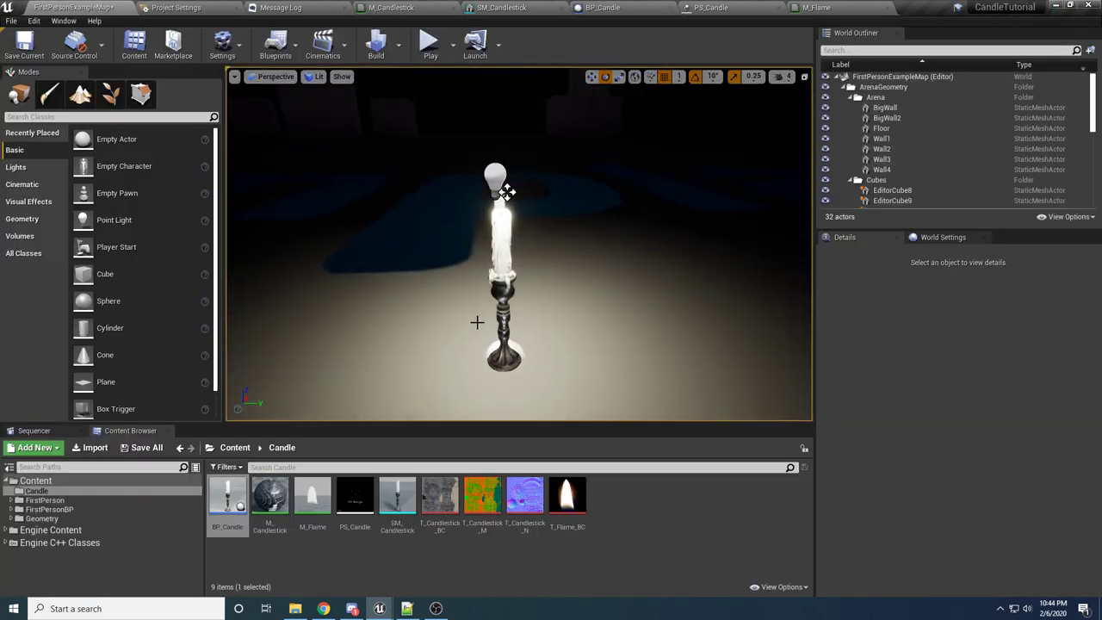
left_click(506, 191)
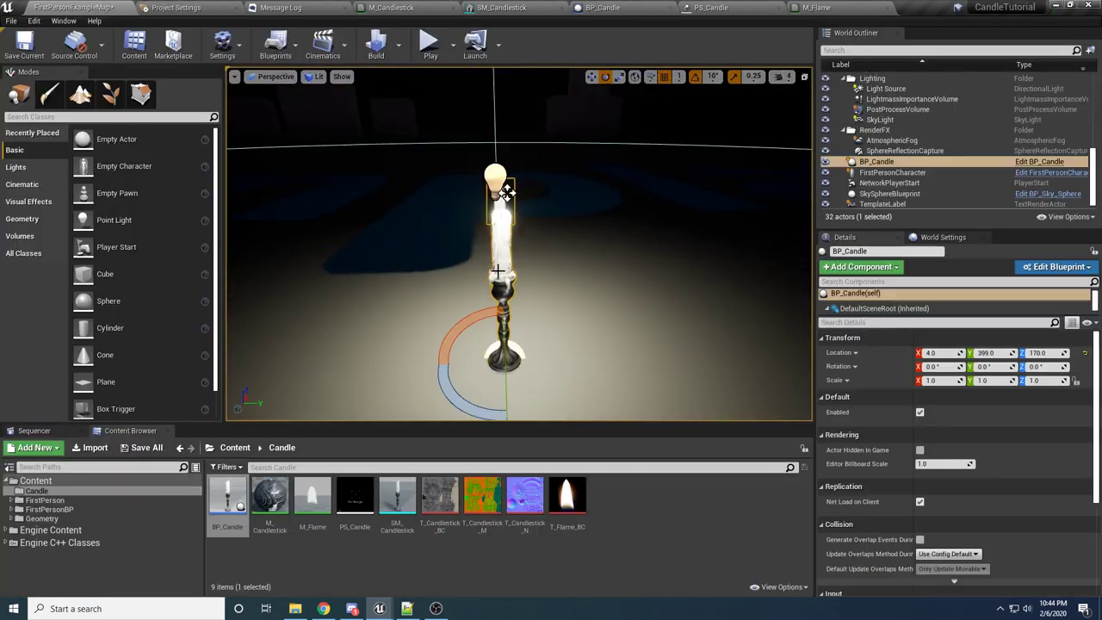
left_click(920, 412)
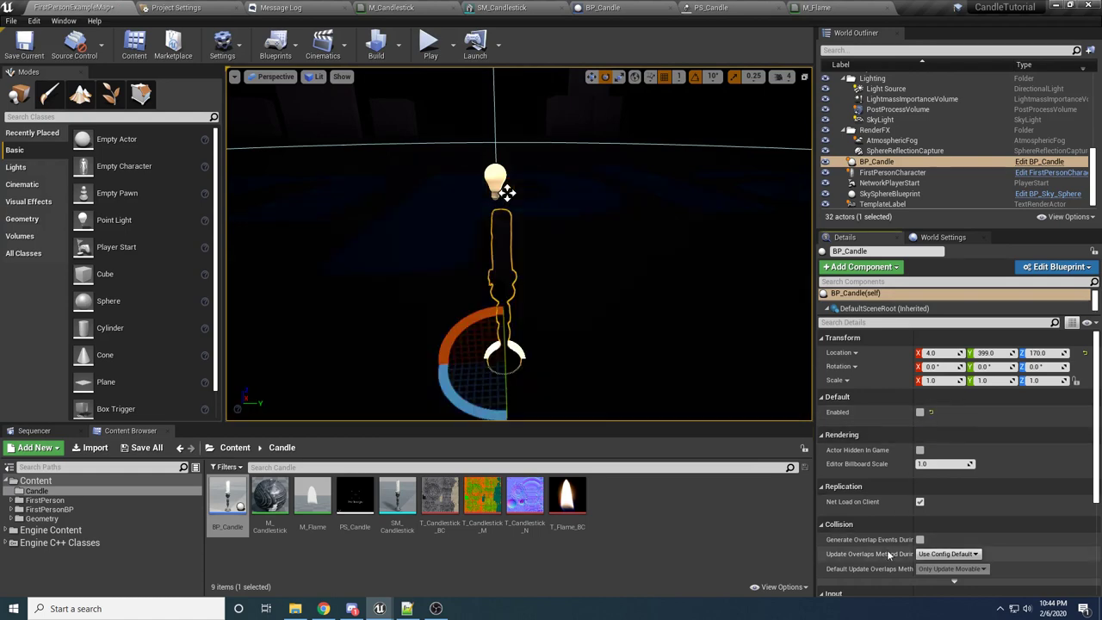
right_click_drag(603, 301, 613, 369)
left_click(919, 412)
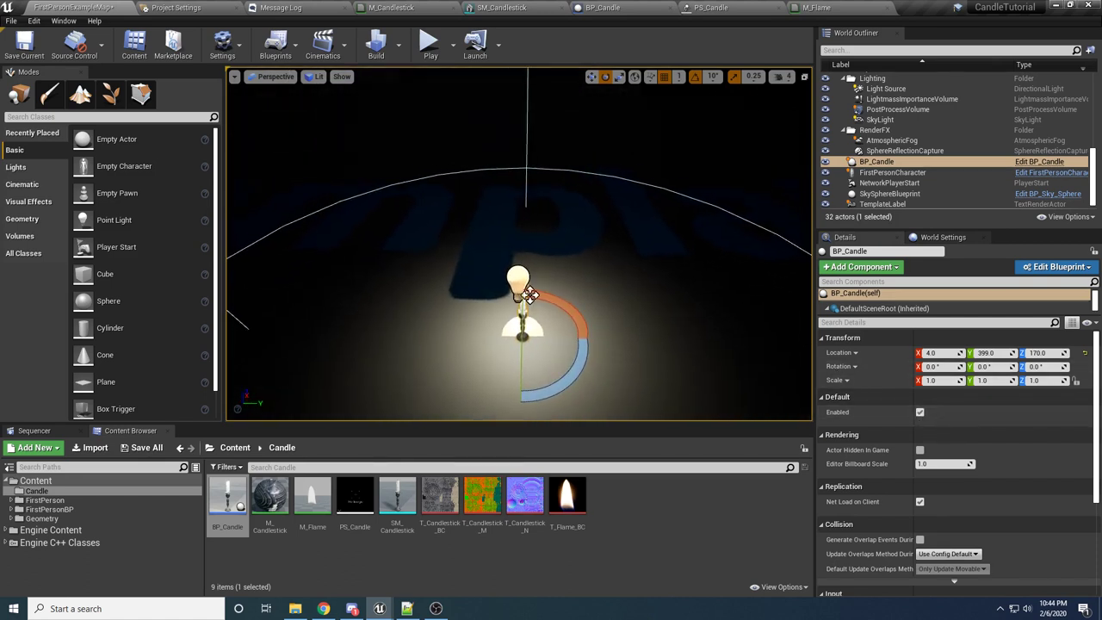
Save the FirstPersonExampleMap level
left_click(11, 20)
left_click(38, 114)
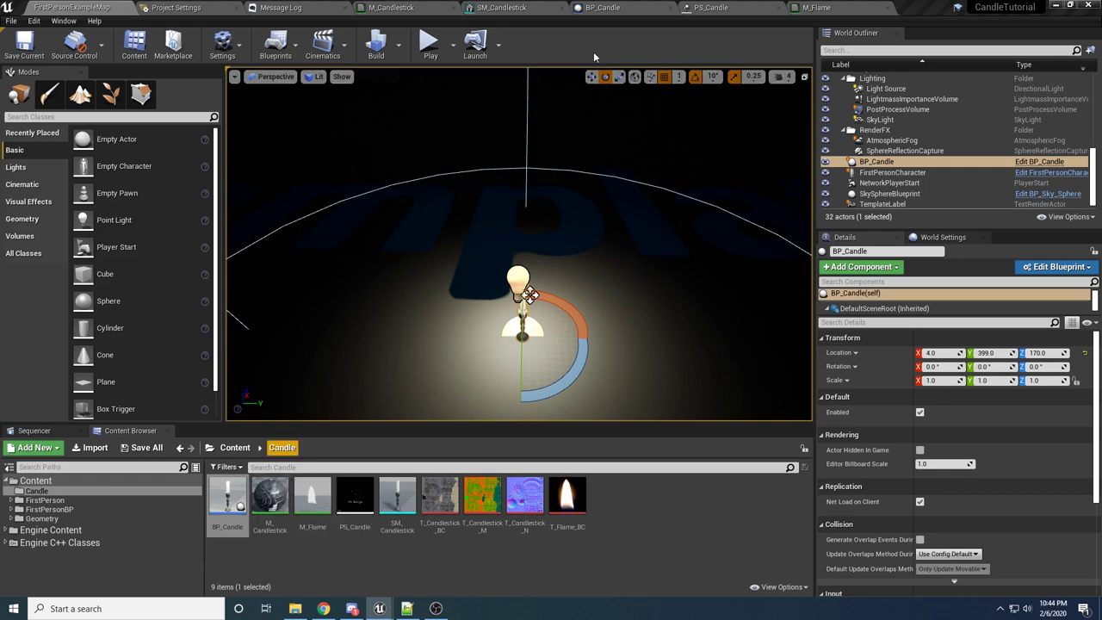
Delete the Event ActorBeginOverlap and Event Tick nodes from BP_Candle's Event Graph
left_click(603, 7)
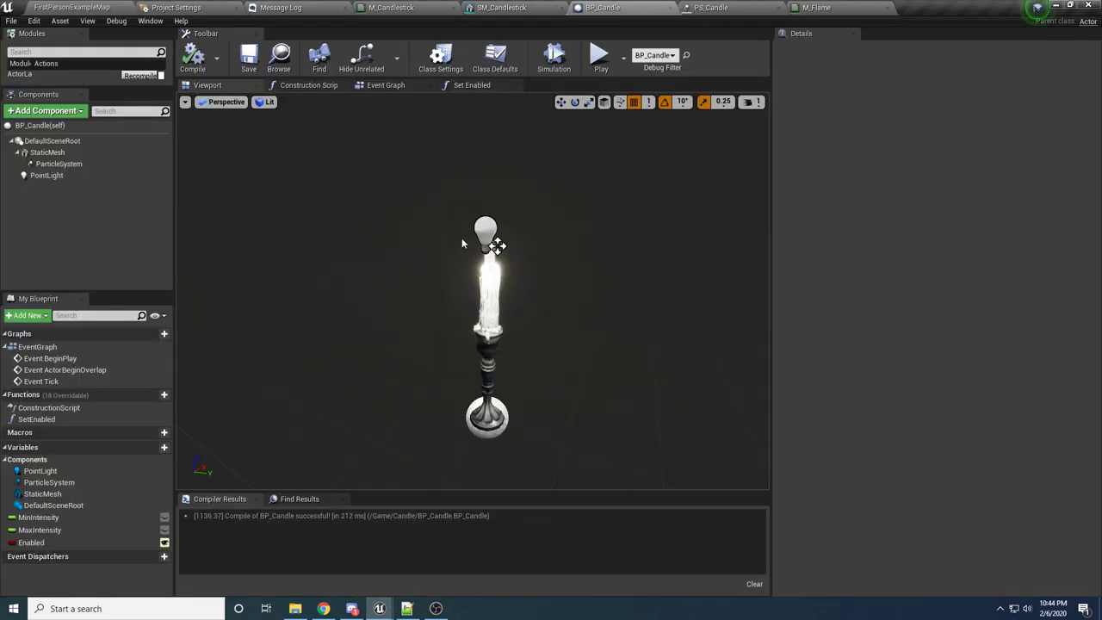
left_click(396, 86)
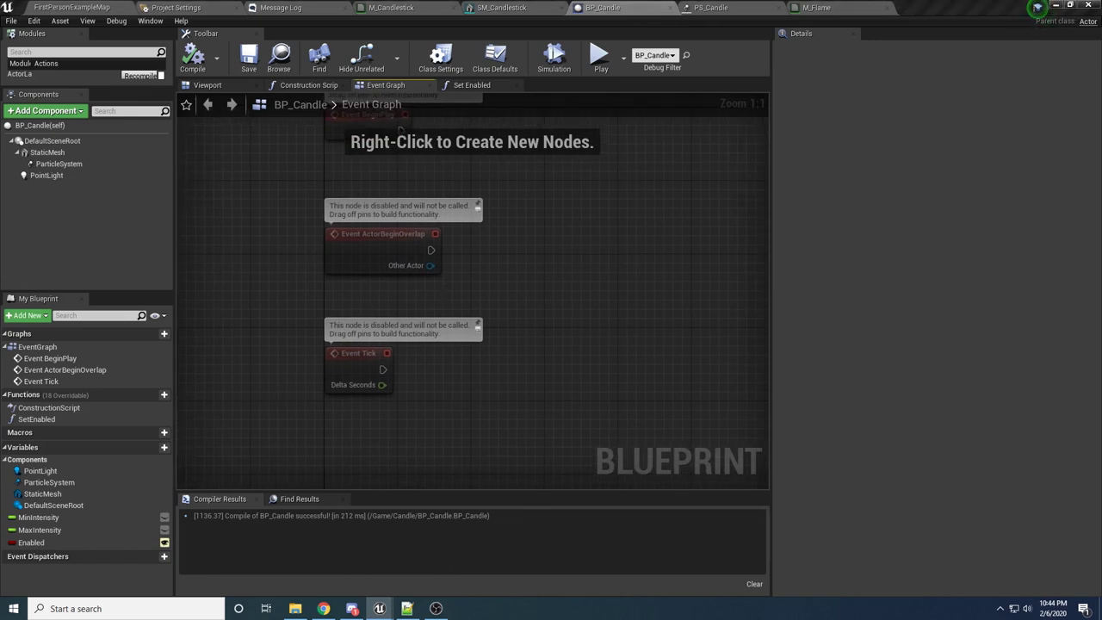
right_click_drag(623, 298, 613, 355)
left_click_drag(556, 458, 257, 260)
key("Delete")
Add a timeline named CandleFlickerTimeline to the right of Event BeginPlay in the Event Graph
right_click_drag(419, 200, 402, 313)
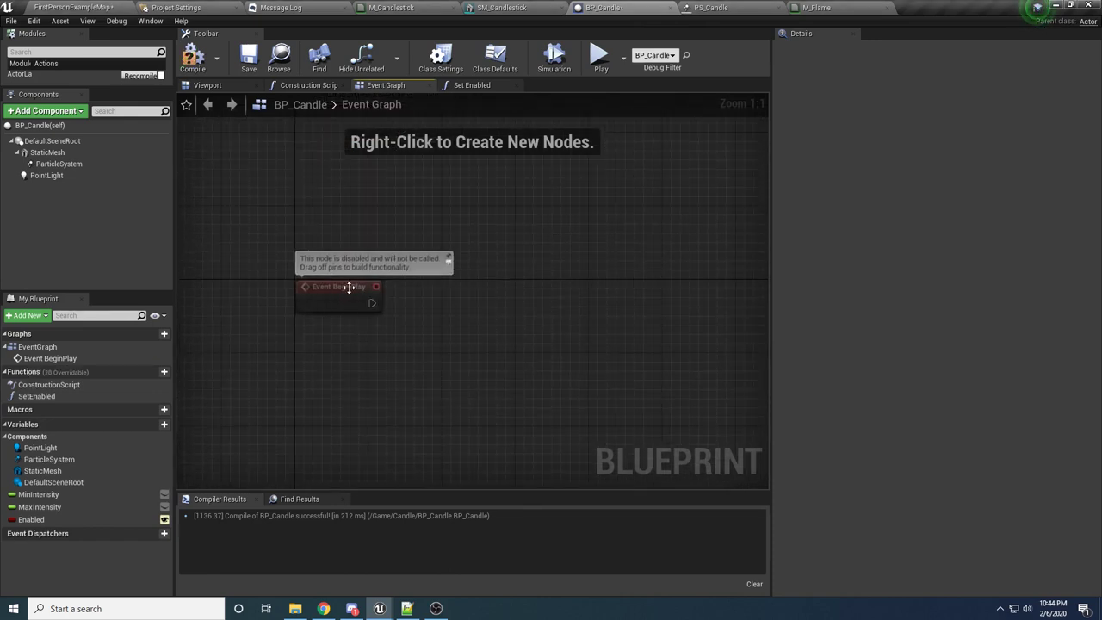
right_click(480, 303)
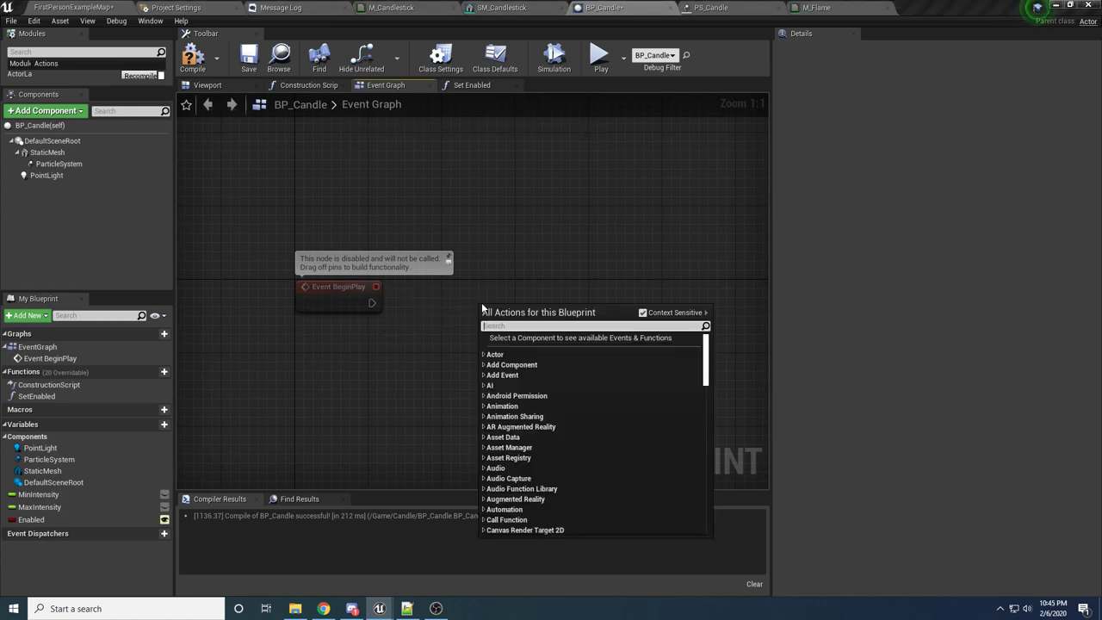
type("create time")
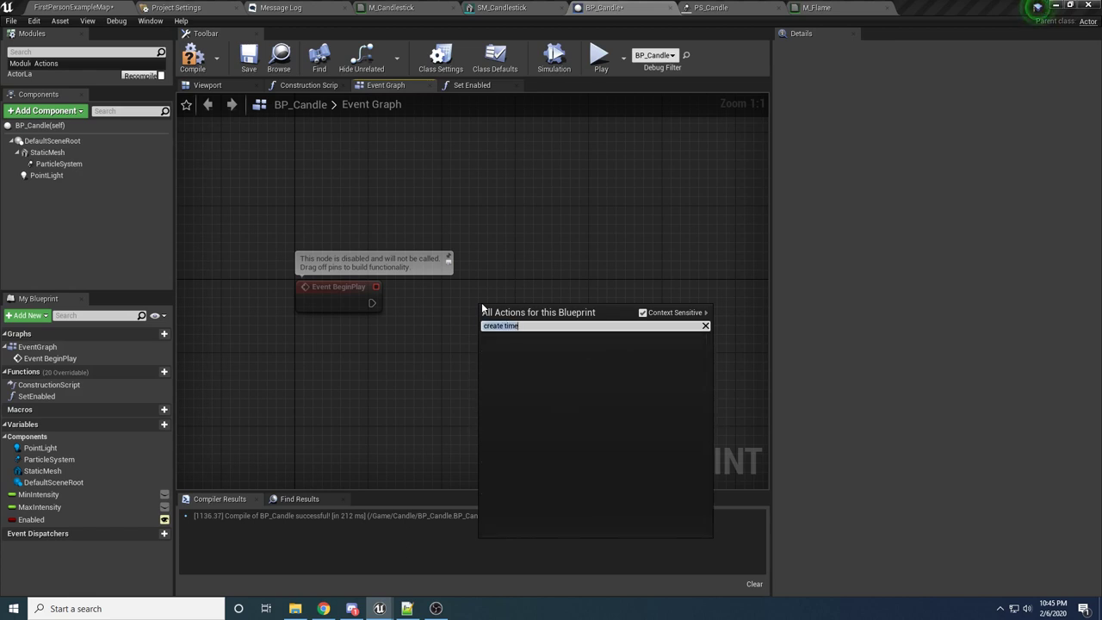
type("timeline")
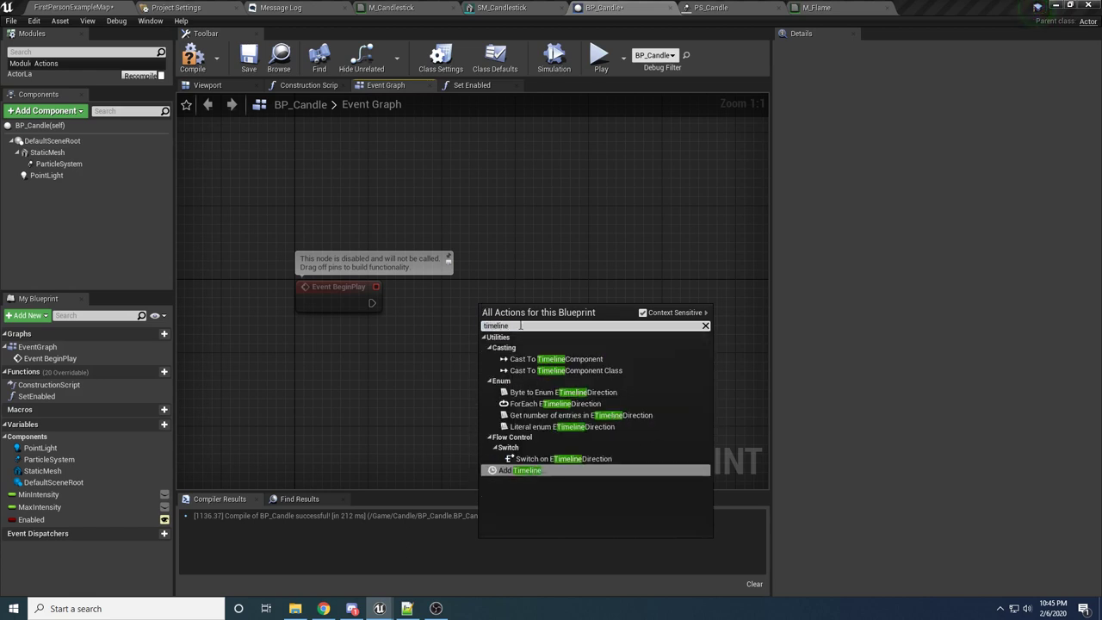
left_click(525, 470)
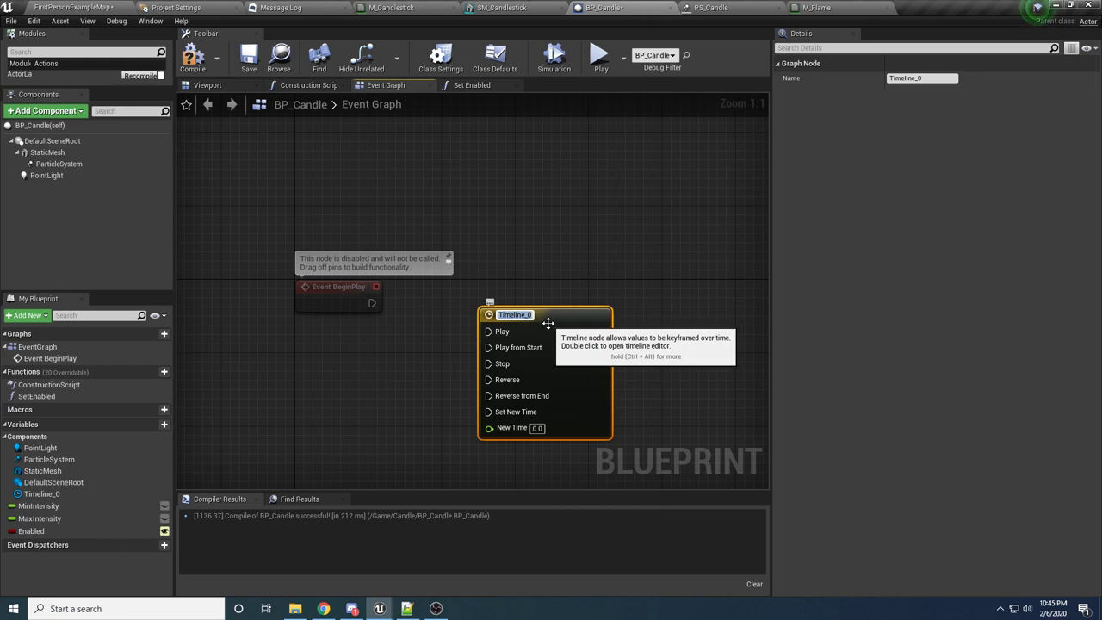
type("CandleFlickerTimeline")
key("Return")
Connect Event BeginPlay's execution output to the Play input of CandleFlickerTimeline, and compile and save the blueprint
left_click_drag(372, 303, 511, 297)
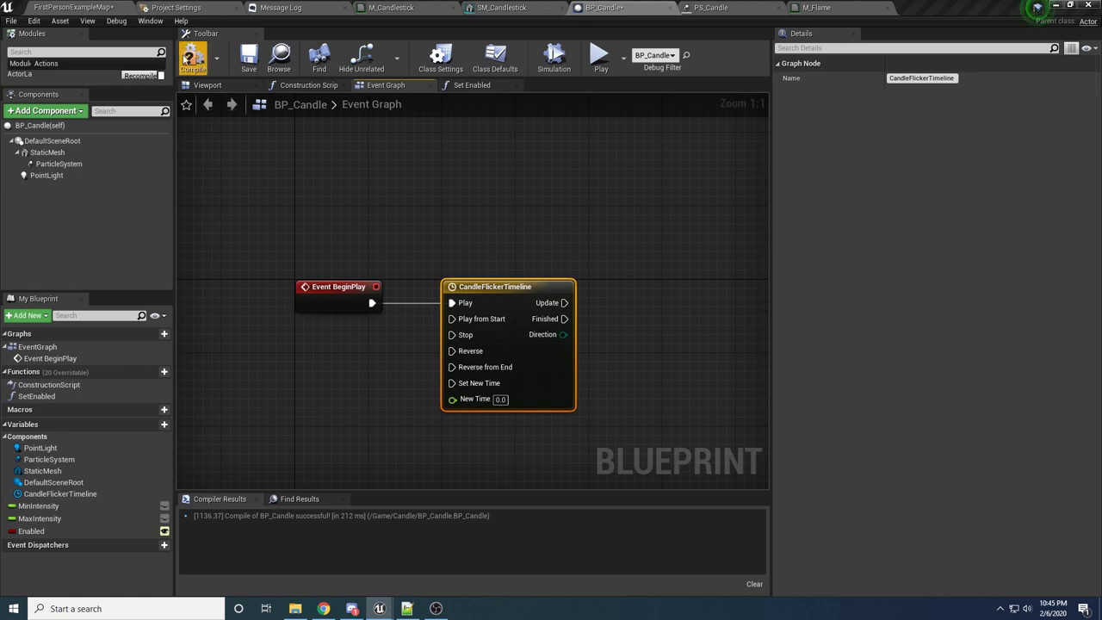
left_click(244, 60)
left_click(195, 58)
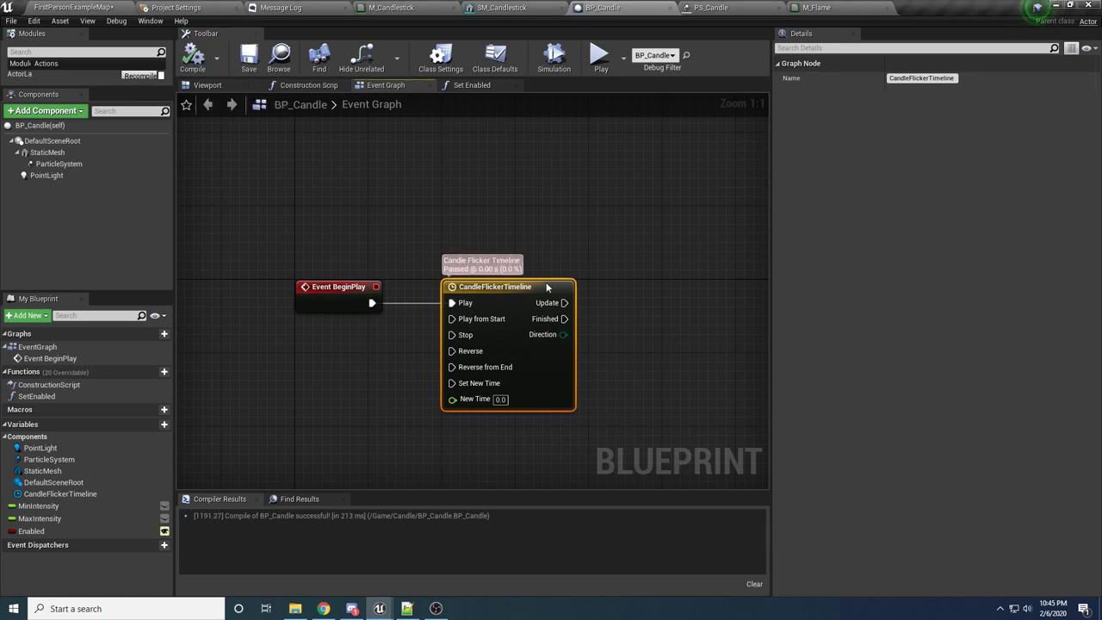
Turn on Loop in CandleFlickerTimeline and add a float track named Intensity
double_click(508, 287)
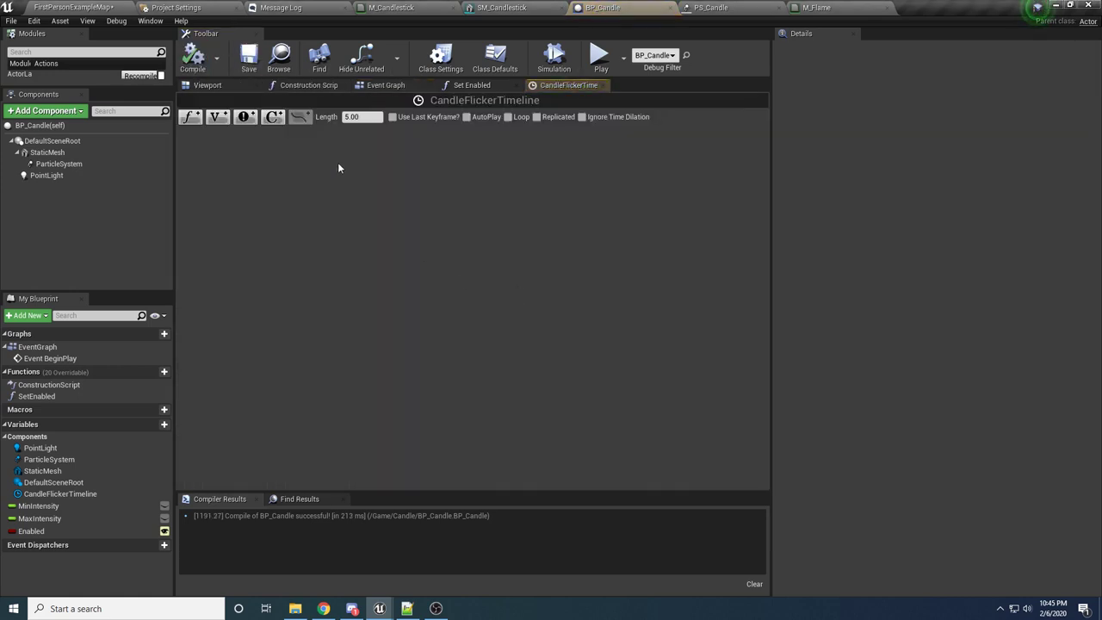
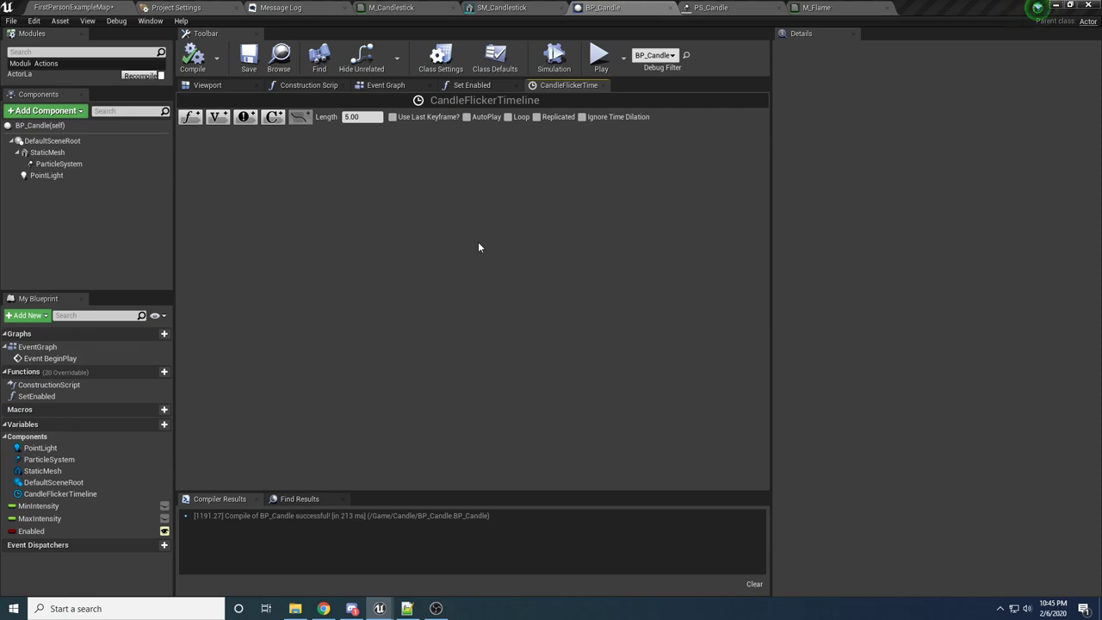
left_click(356, 117)
left_click(508, 117)
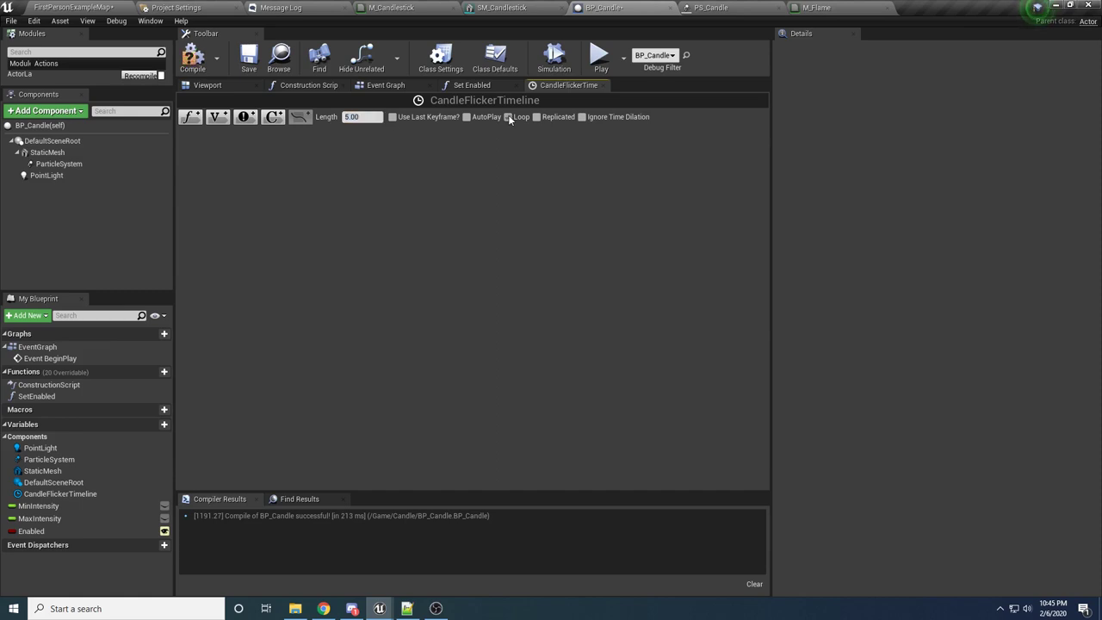
left_click(193, 118)
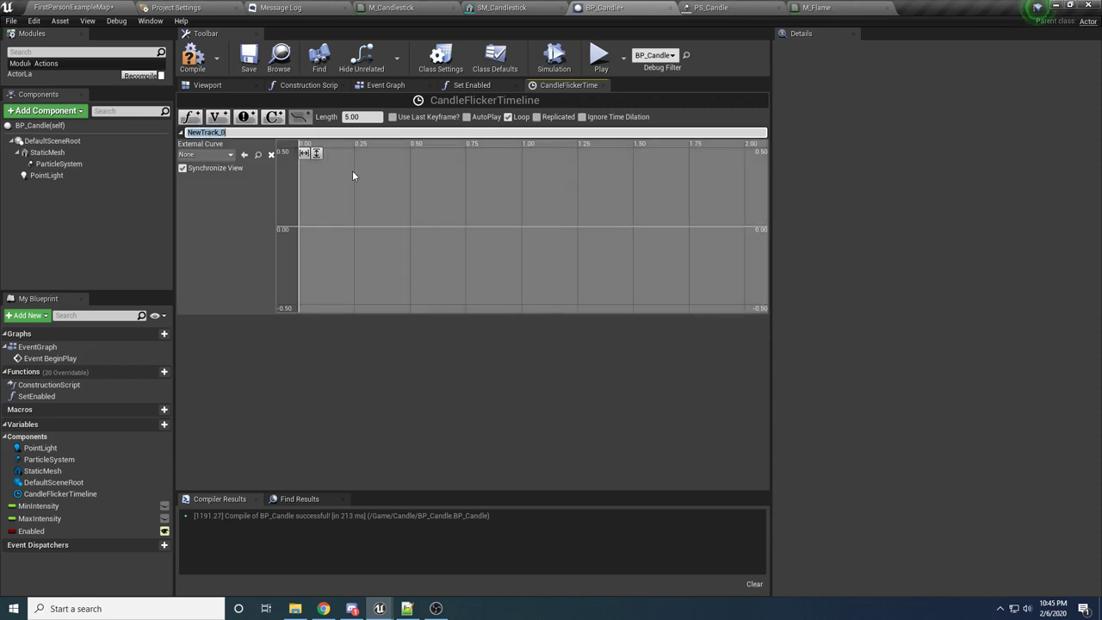
type("Intensity")
key("Return")
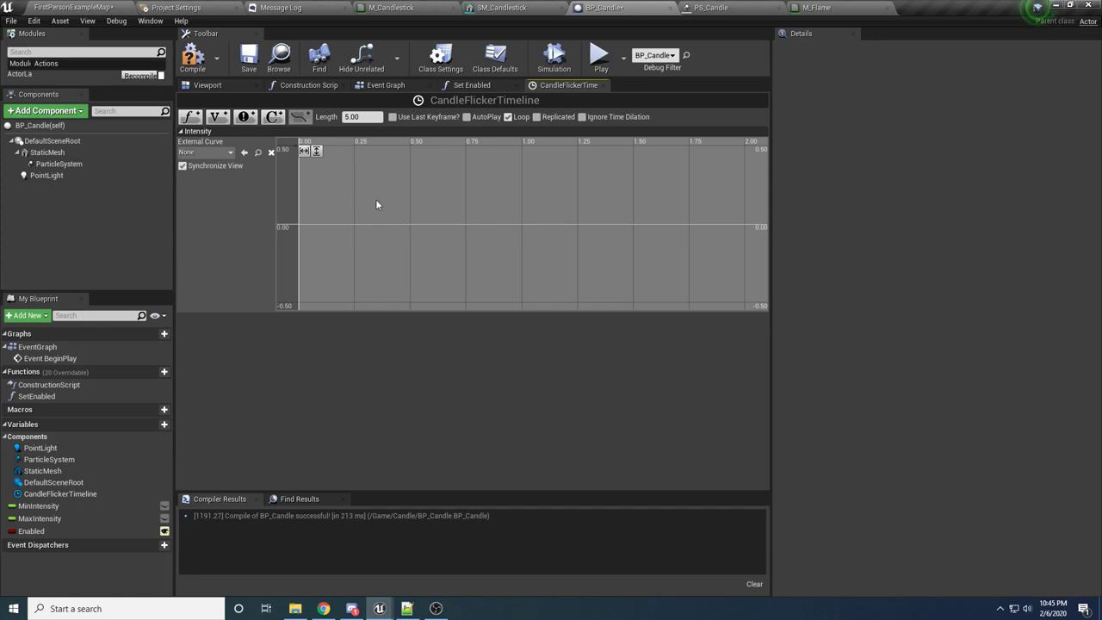
Add a first key to the Intensity curve at time 0 with value 0.1
right_click_drag(419, 232, 404, 298)
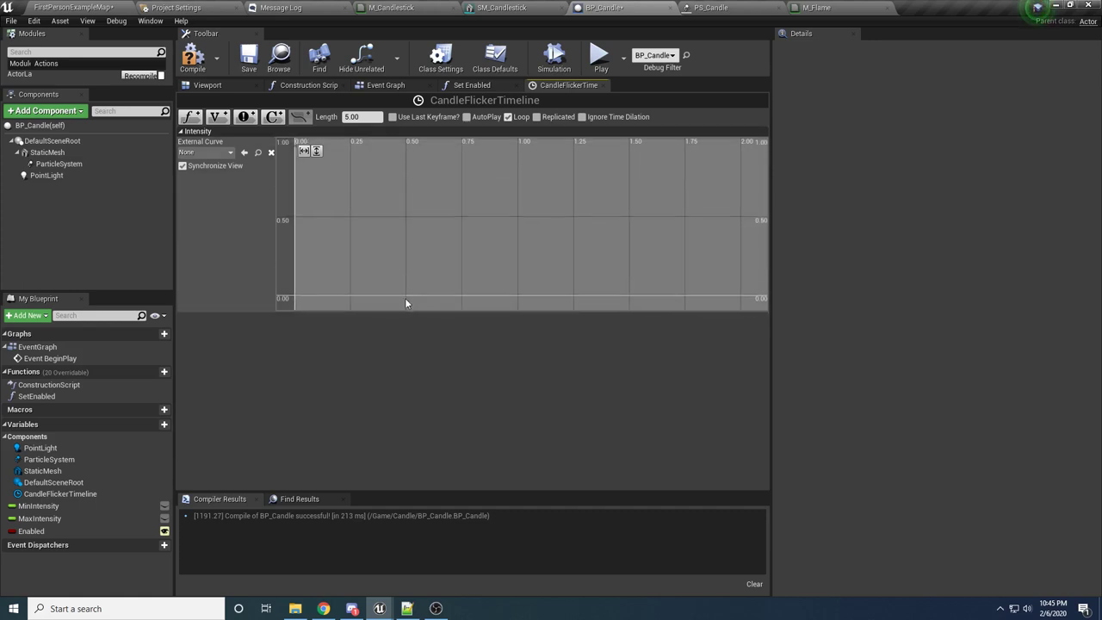
scroll(389, 268, "down", 1)
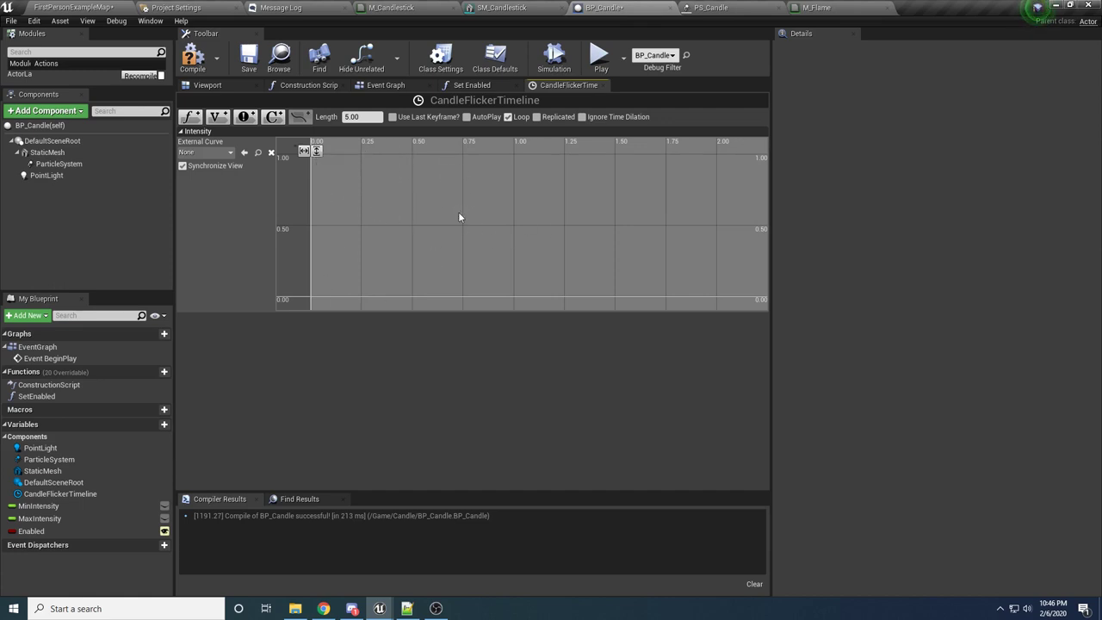
right_click_drag(459, 212, 614, 224)
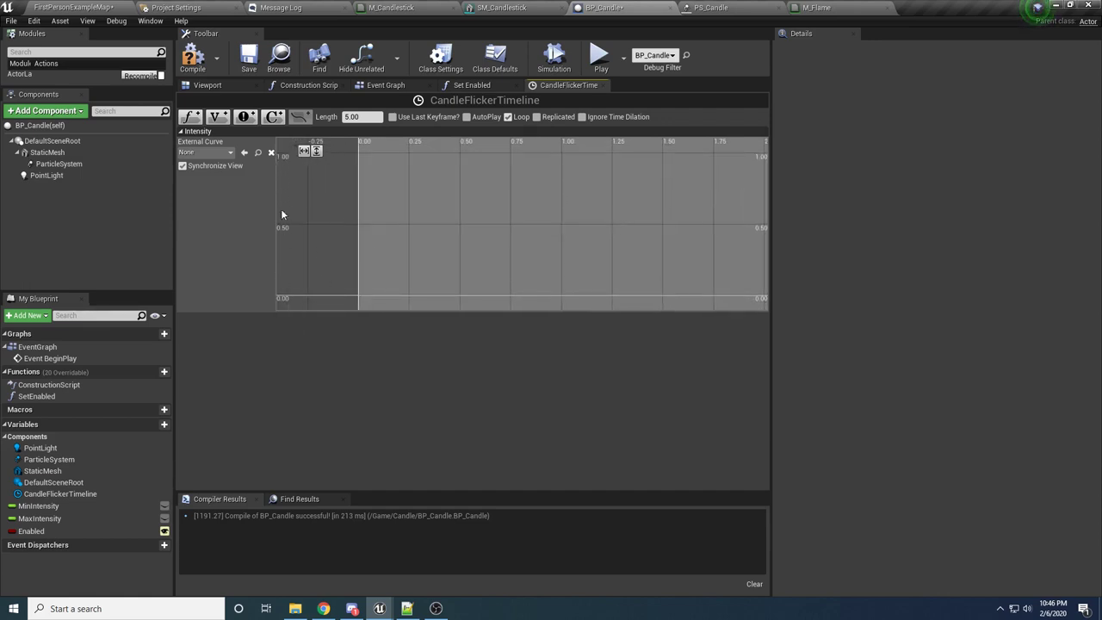
right_click(362, 283)
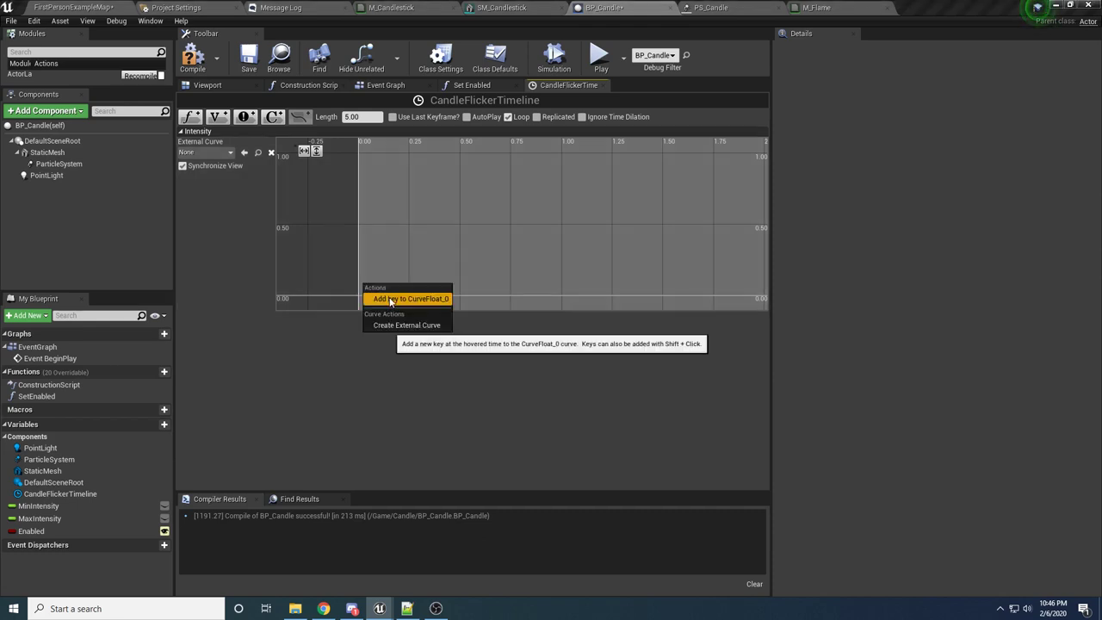
left_click(389, 297)
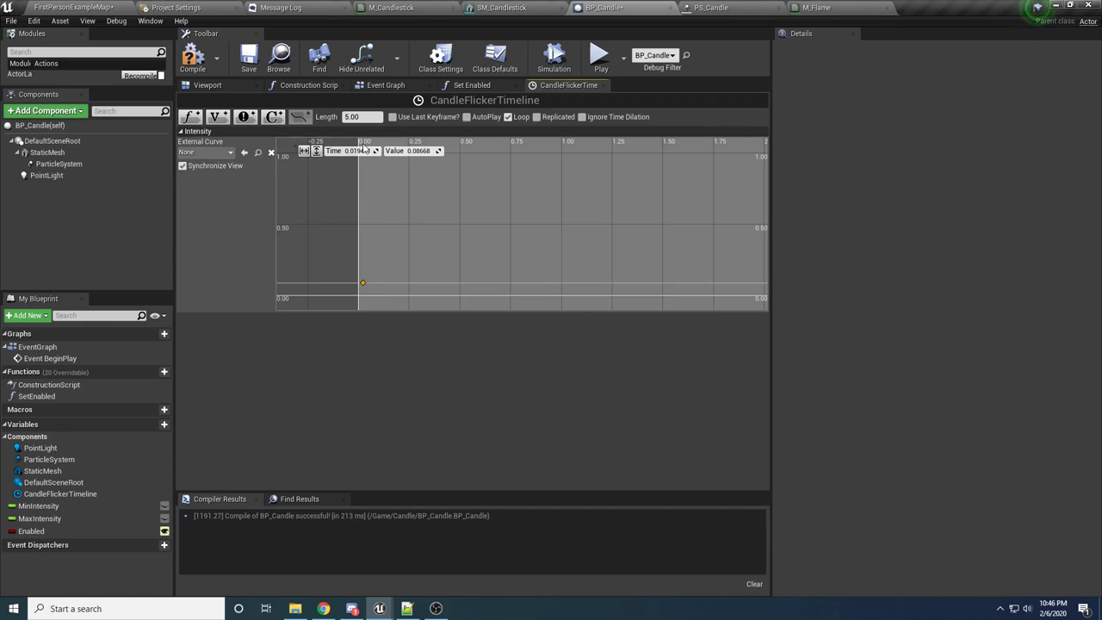
left_click(350, 151)
type("0")
key("Return")
left_click(427, 153)
type("0.1")
key("Return")
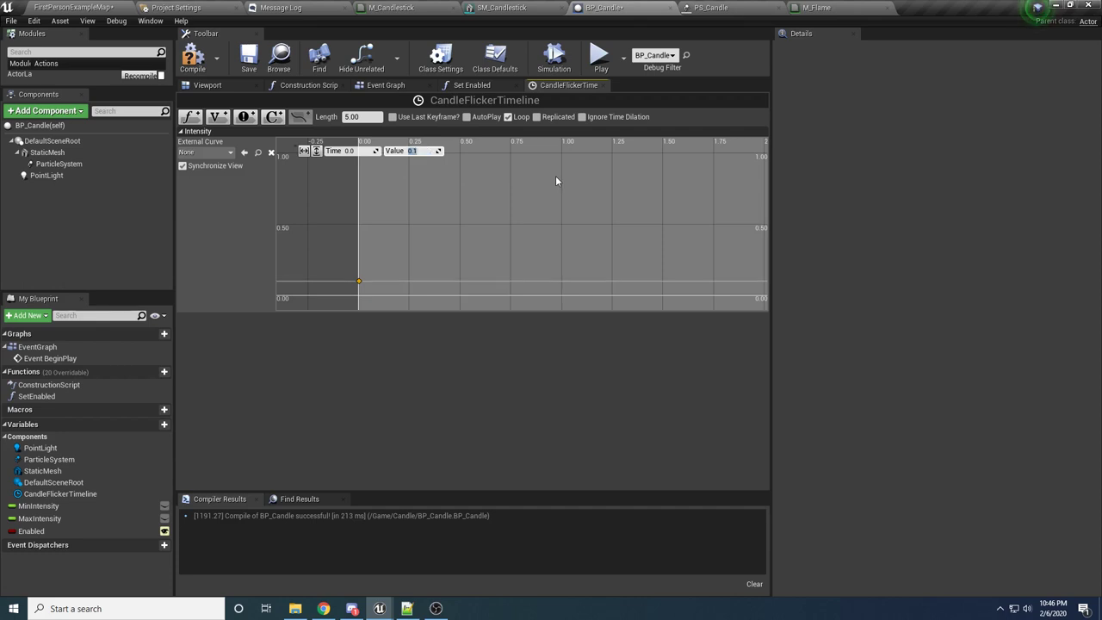
Fill the Intensity curve with about 50 irregularly spaced keys from 0 to about 4.9 seconds, zigzagging between values of about 0.1 and 1
right_click_drag(467, 201, 460, 216)
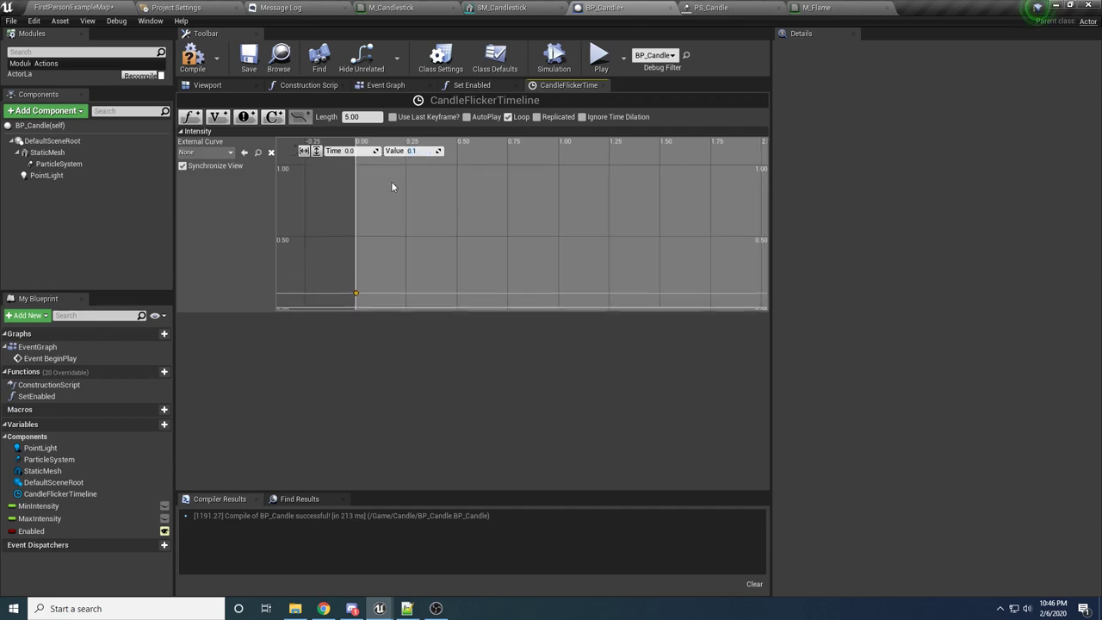
right_click(372, 176)
left_click(386, 188)
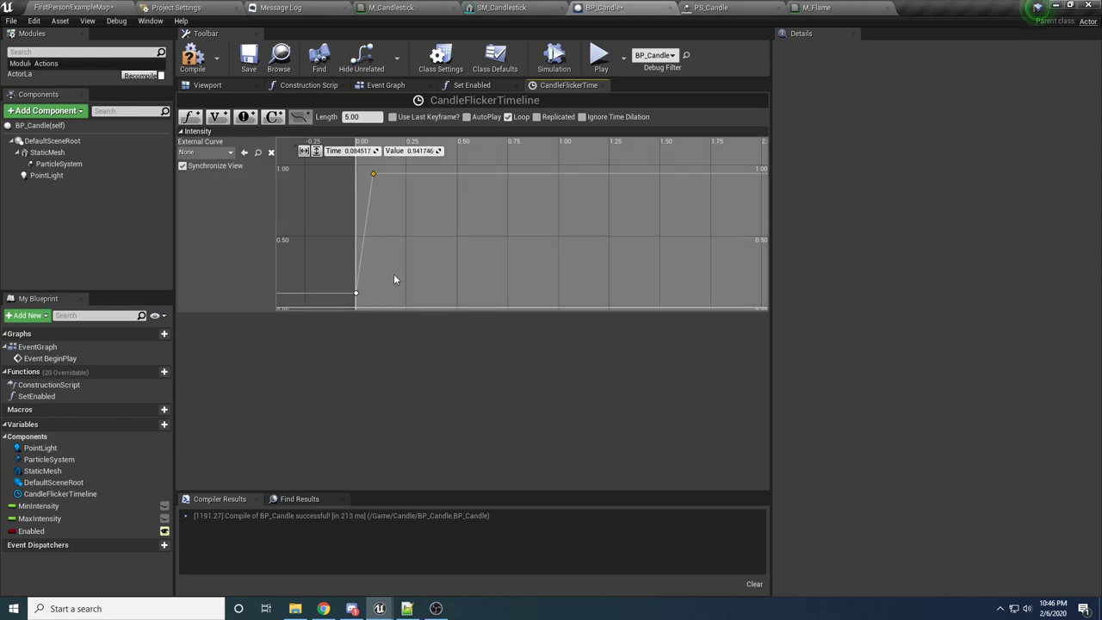
right_click(385, 281)
left_click(389, 294)
left_click(412, 218, "shift")
right_click(425, 190)
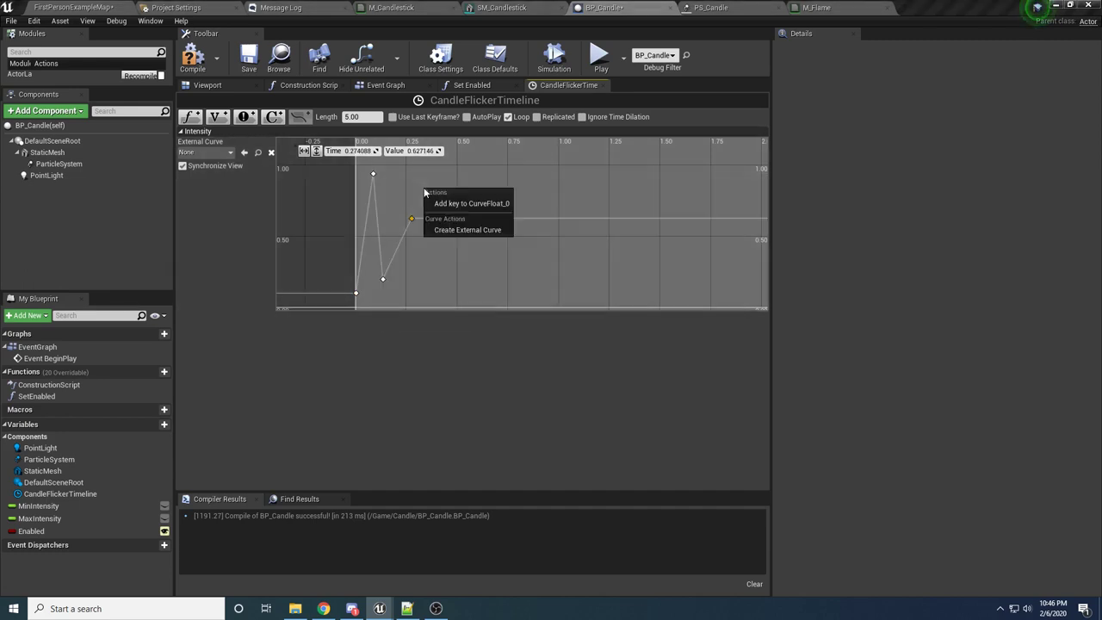
left_click(432, 203)
right_click(426, 274)
left_click(432, 286)
right_click(457, 213)
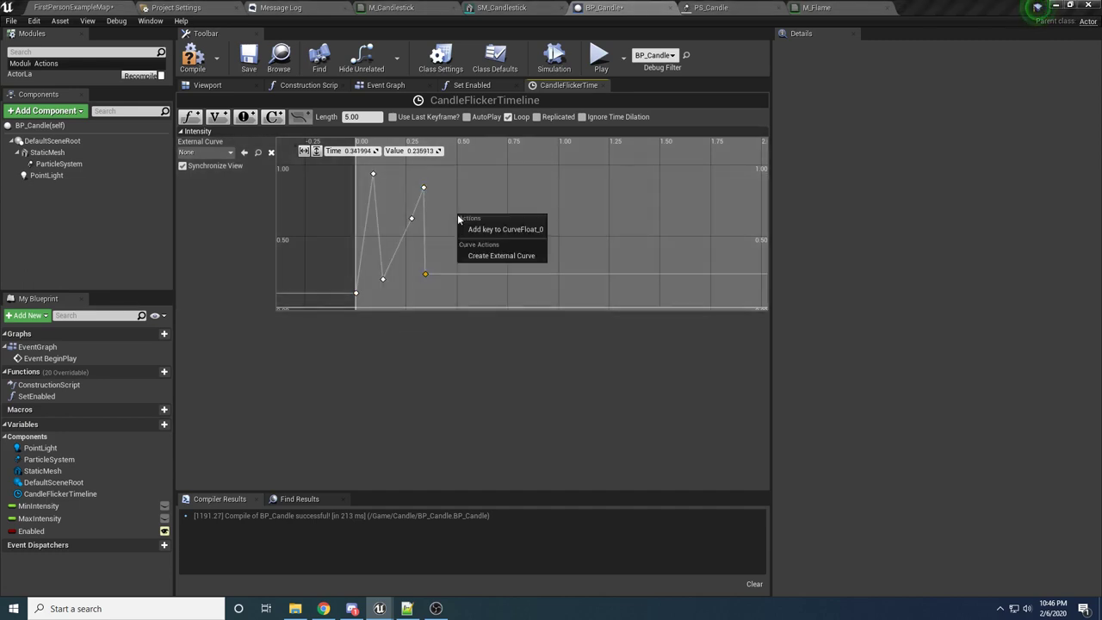
left_click(469, 228)
right_click(479, 272)
left_click(495, 288)
right_click(492, 192)
left_click(506, 205)
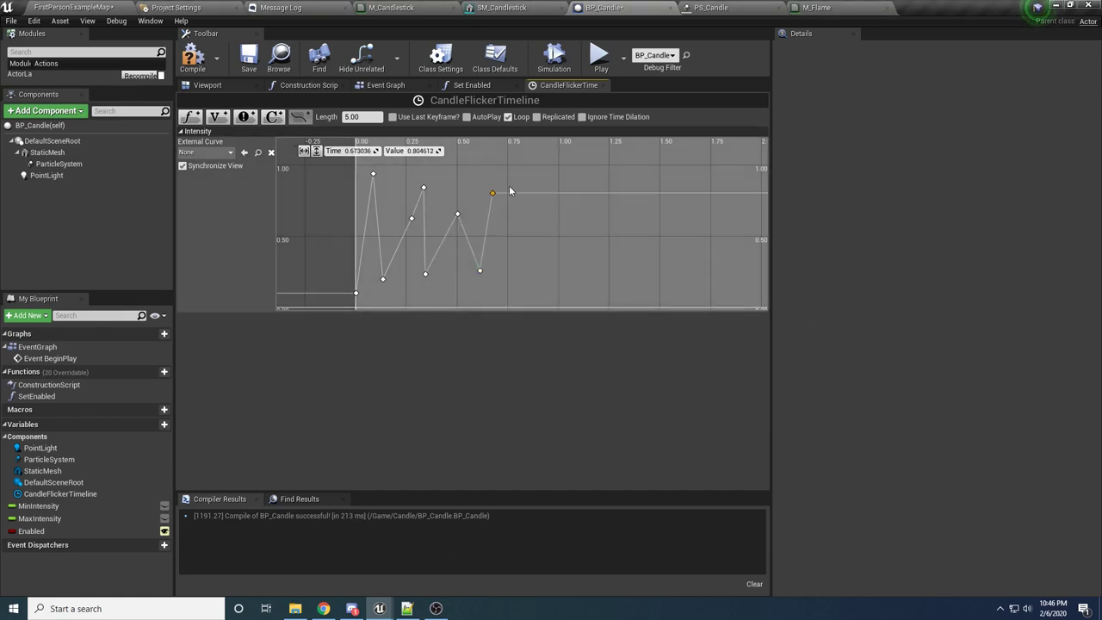
right_click(516, 176)
left_click(534, 187)
right_click(527, 258)
left_click(540, 269)
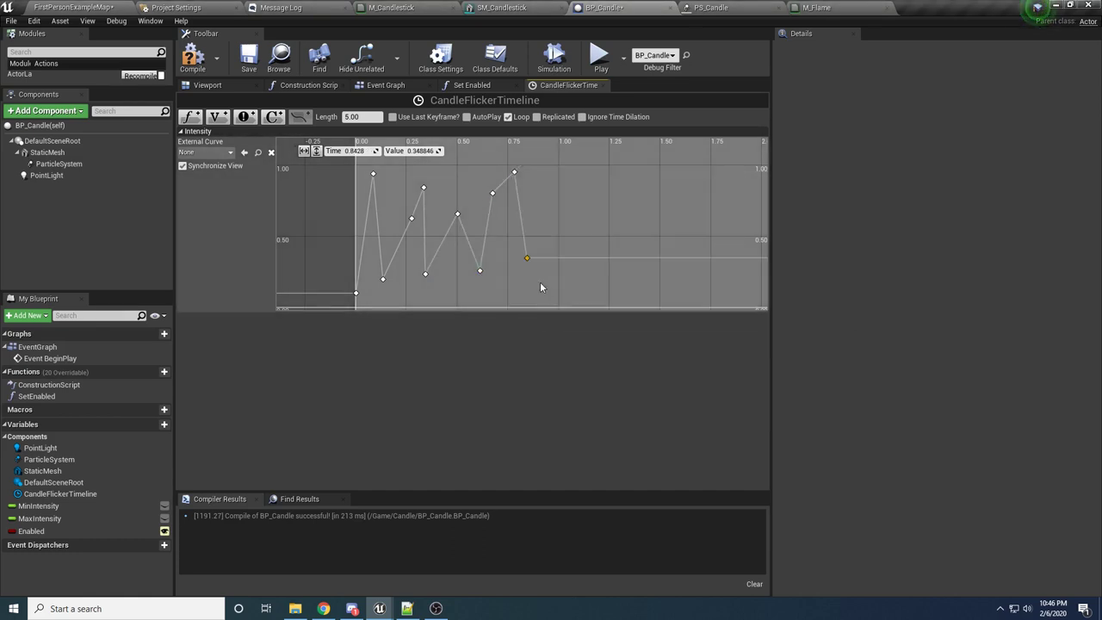
right_click(554, 300)
left_click(600, 313)
right_click(567, 212)
left_click(603, 226)
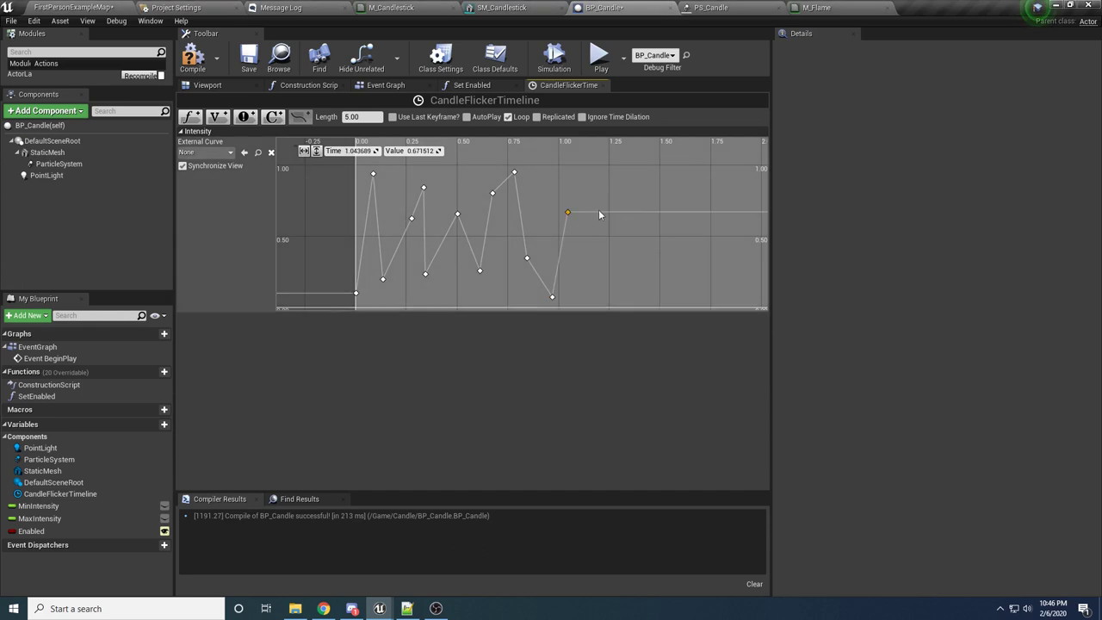
right_click(570, 187)
left_click(603, 199)
right_click(591, 182)
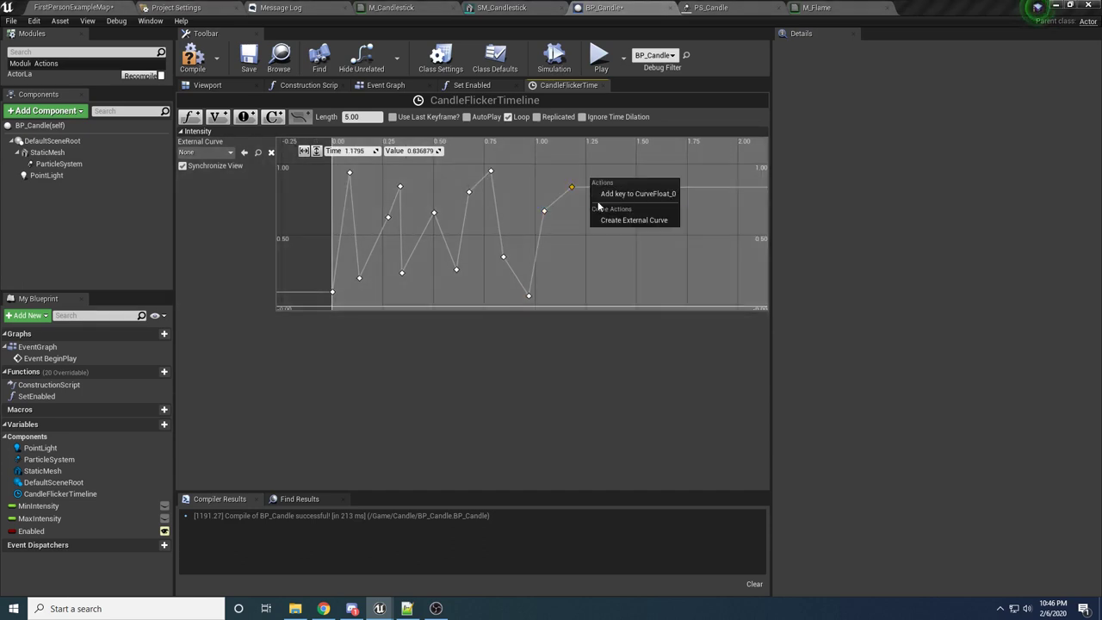
left_click(600, 195)
right_click(595, 227)
left_click(613, 245)
right_click(610, 290)
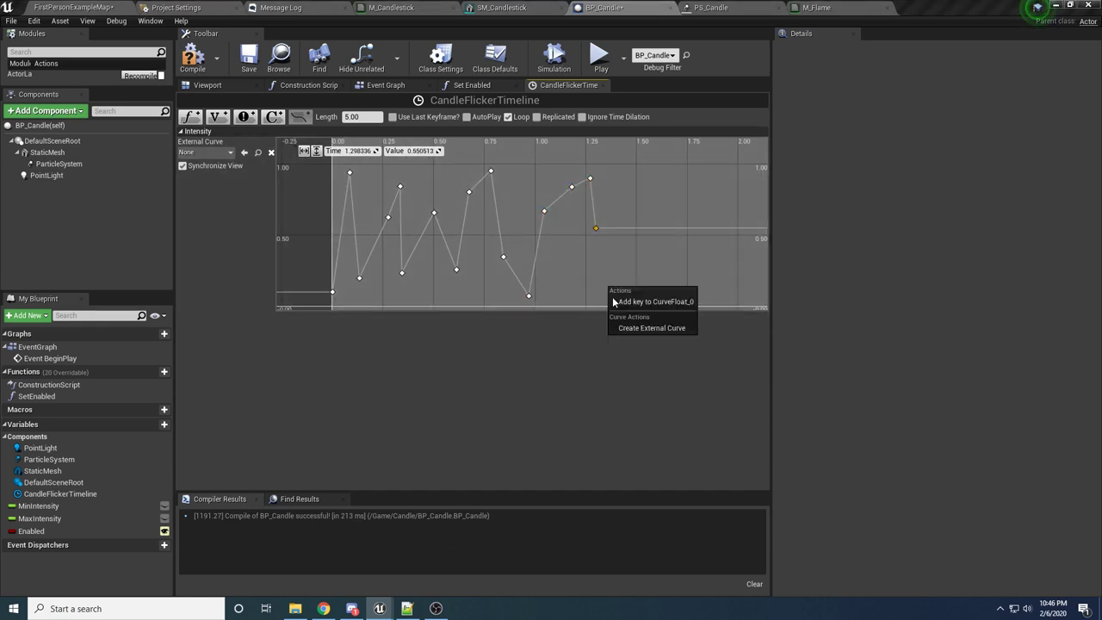
left_click(613, 301)
right_click(626, 213)
left_click(645, 226)
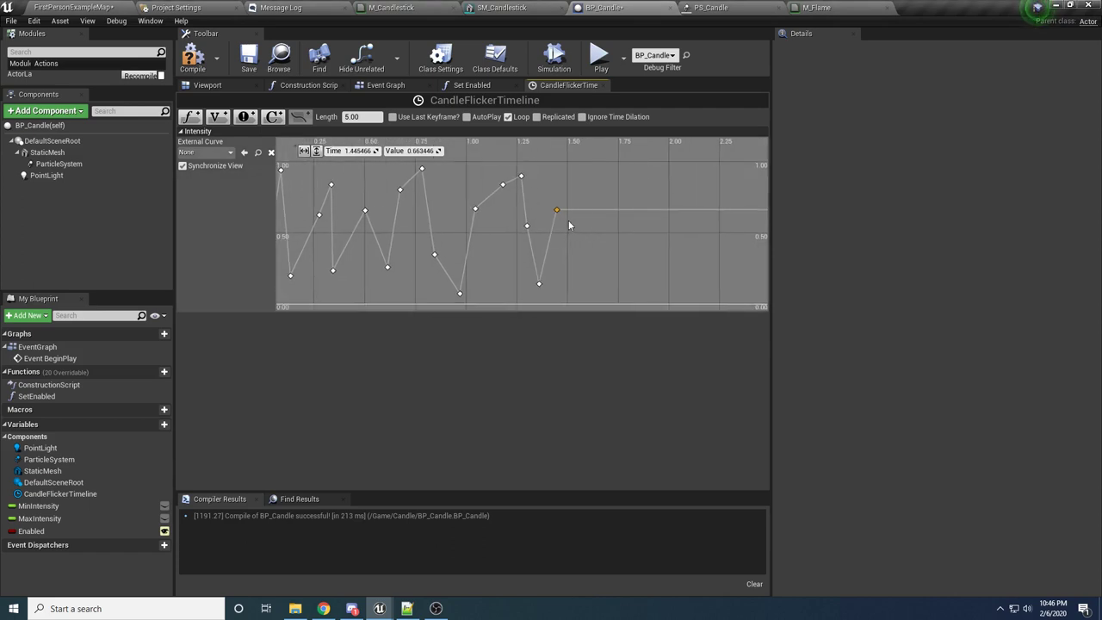
right_click(585, 241)
left_click(624, 255)
right_click(616, 182)
left_click(644, 197)
right_click(631, 278)
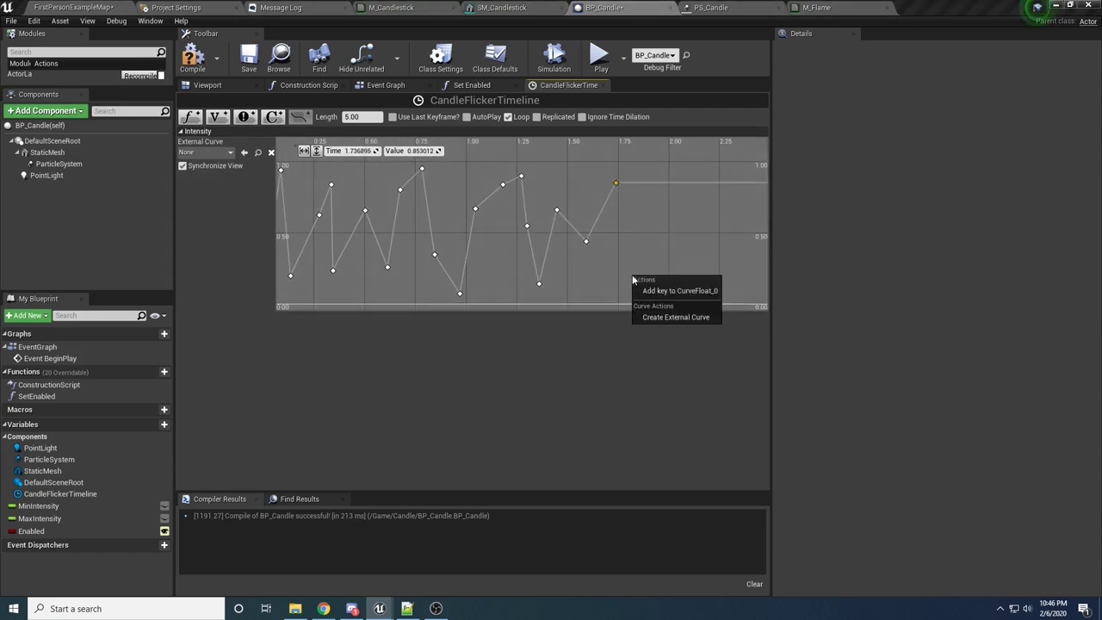
left_click(680, 290)
right_click(659, 215)
left_click(699, 229)
right_click(670, 179)
left_click(713, 192)
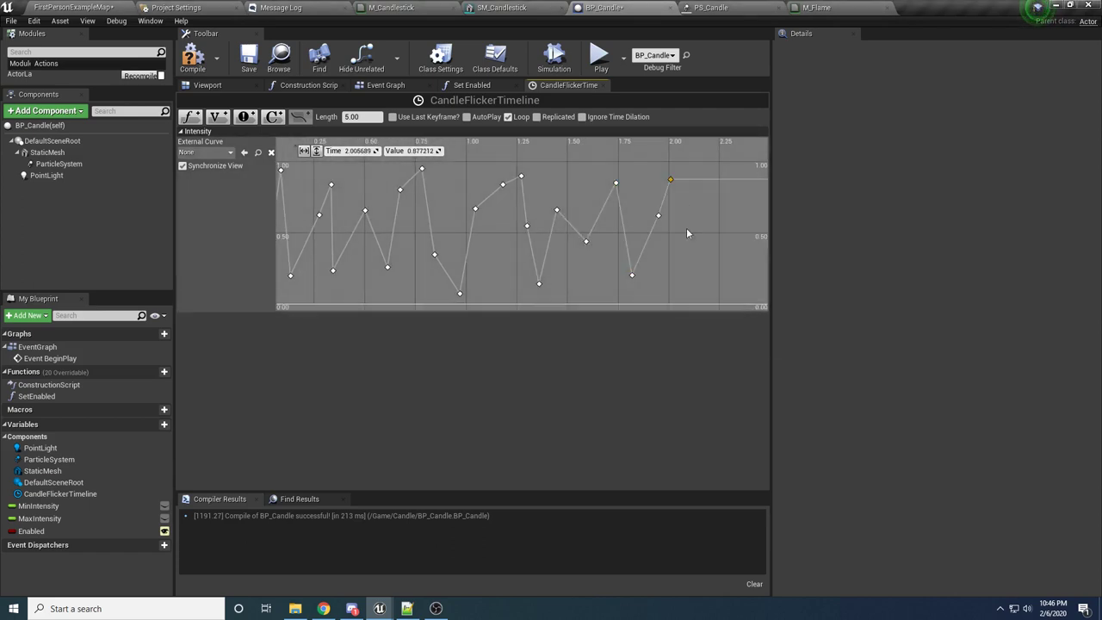
right_click(686, 273)
left_click(706, 285)
right_click(648, 269)
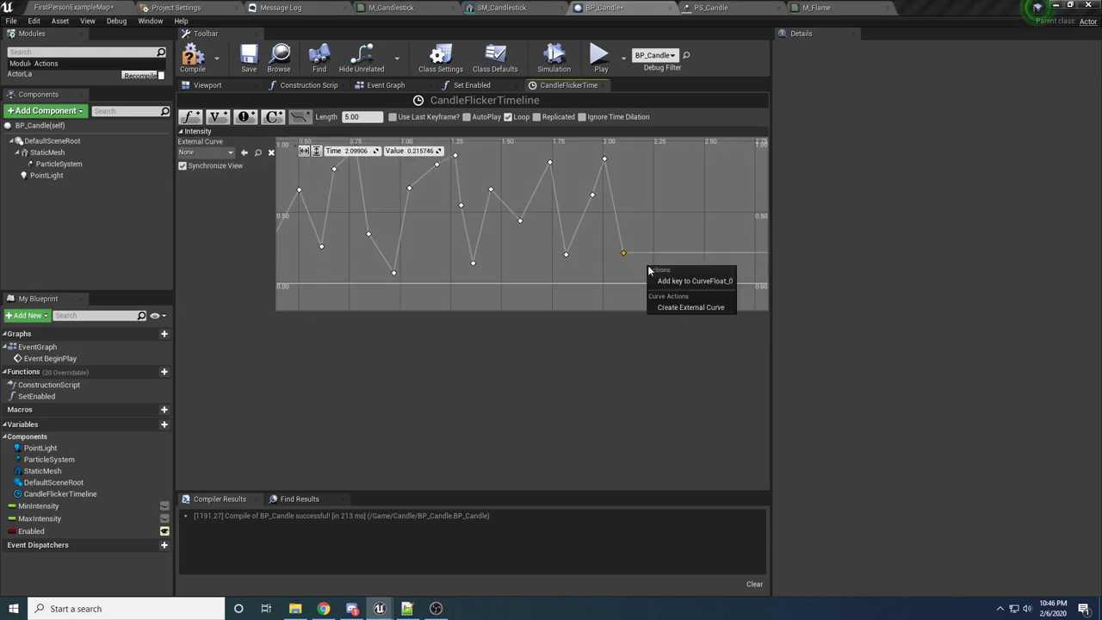
left_click(680, 281)
right_click(667, 227)
left_click(679, 243)
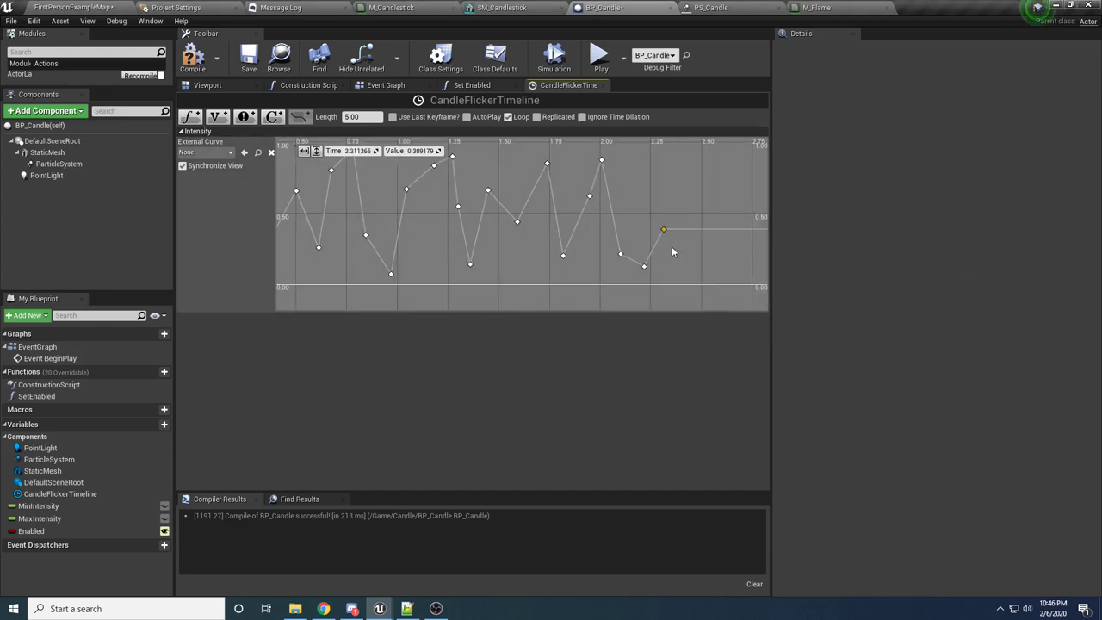
right_click_drag(673, 247, 628, 276)
right_click(633, 217)
left_click(652, 230)
right_click(658, 290)
left_click(679, 306)
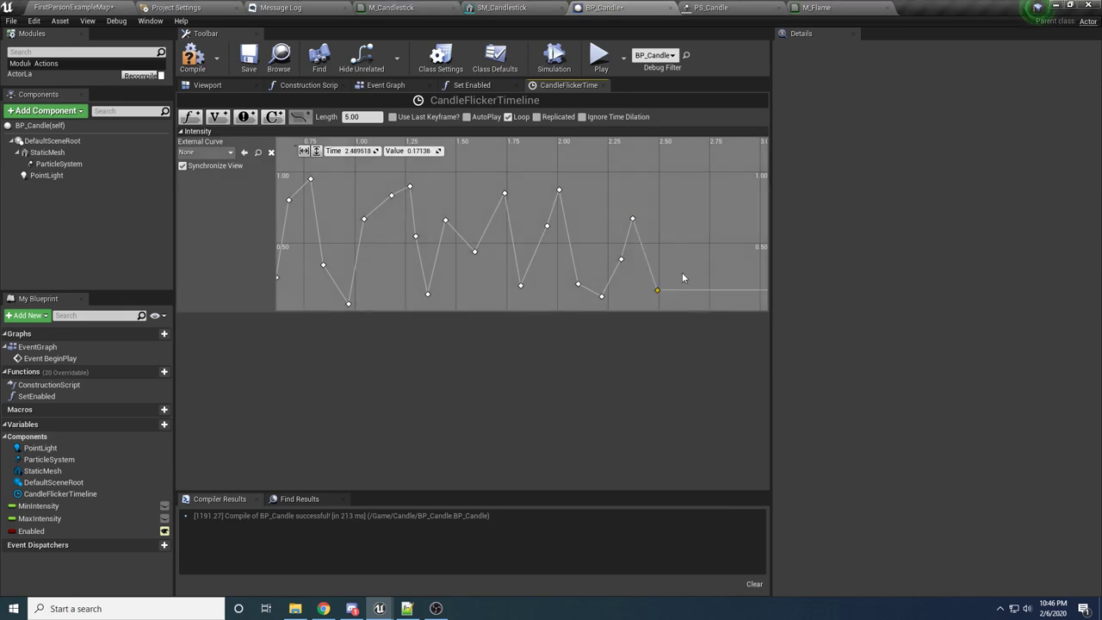
right_click_drag(683, 213, 629, 196)
right_click(628, 192)
left_click(645, 206)
right_click(644, 255)
left_click(651, 272)
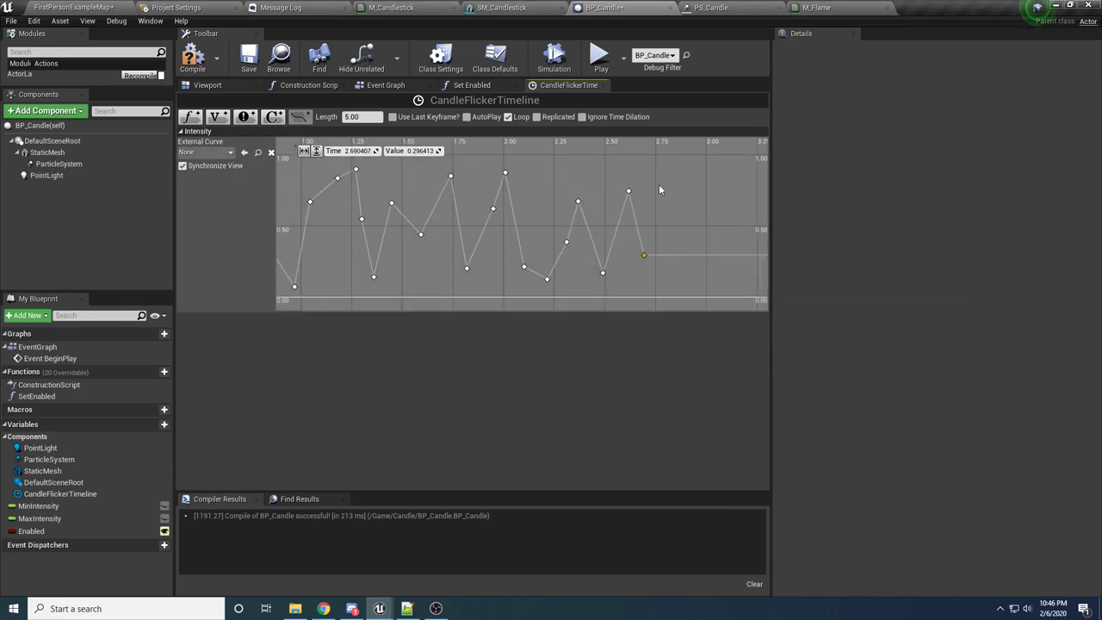
right_click(660, 166)
left_click(680, 181)
right_click(638, 252)
left_click(680, 263)
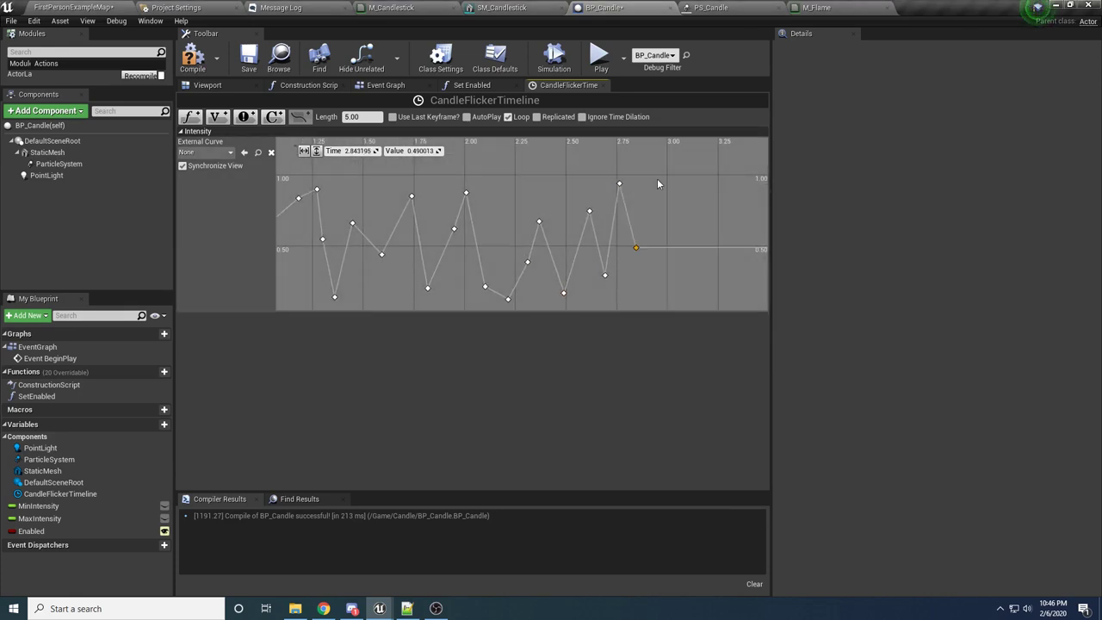
right_click(657, 179)
left_click(700, 189)
right_click(681, 270)
left_click(690, 281)
right_click_drag(676, 245, 596, 195)
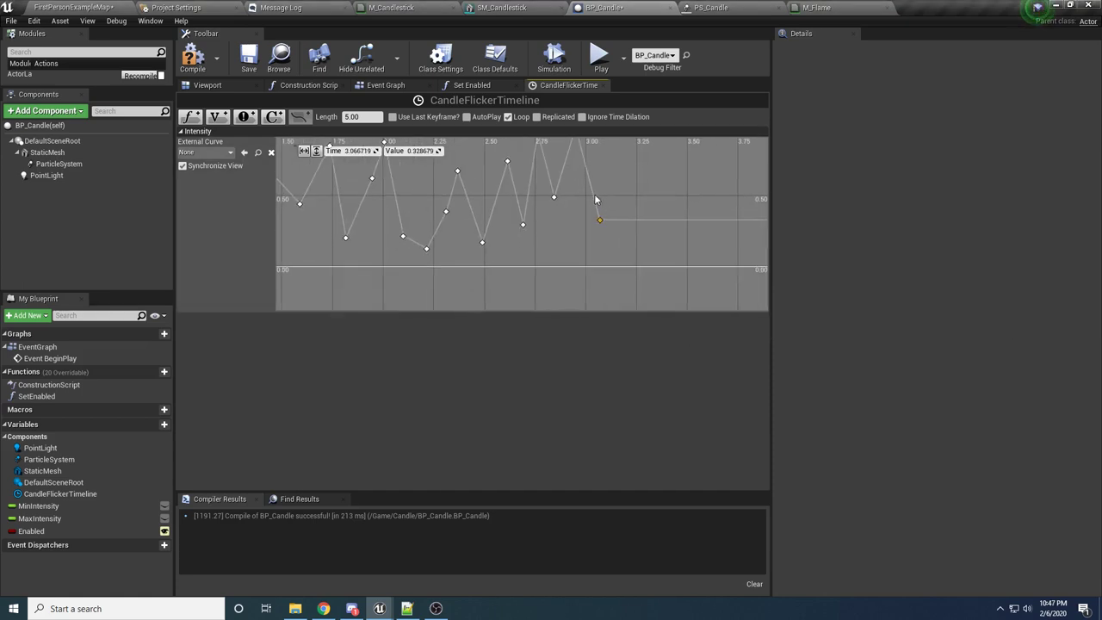
right_click(628, 251)
left_click(646, 265)
right_click(645, 199)
left_click(656, 216)
right_click(661, 230)
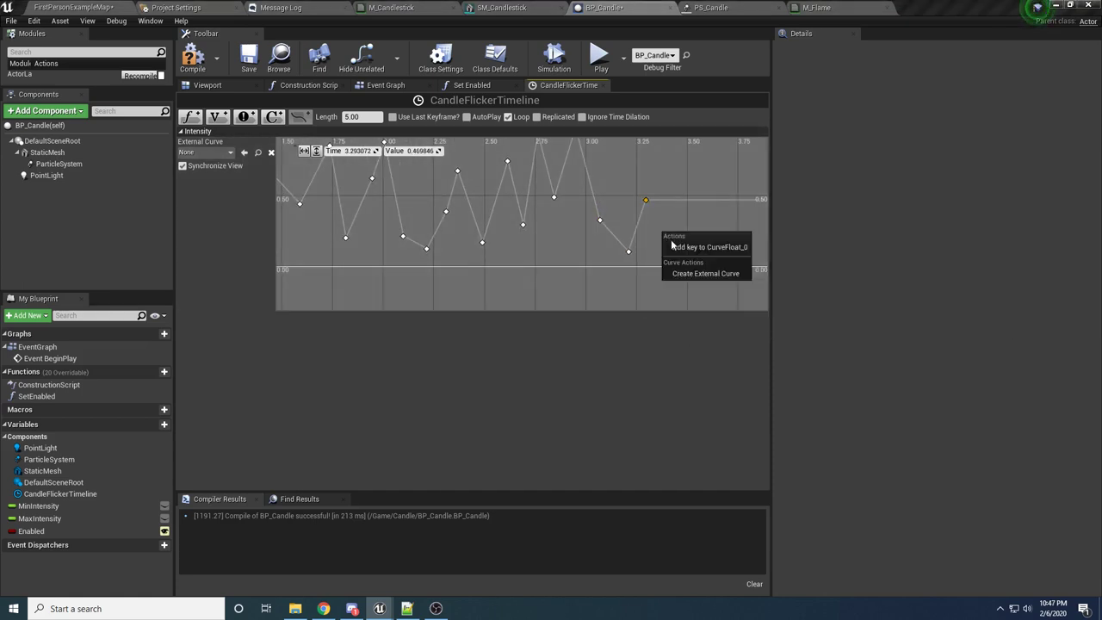
left_click(674, 246)
right_click(685, 226)
left_click(697, 240)
right_click(699, 242)
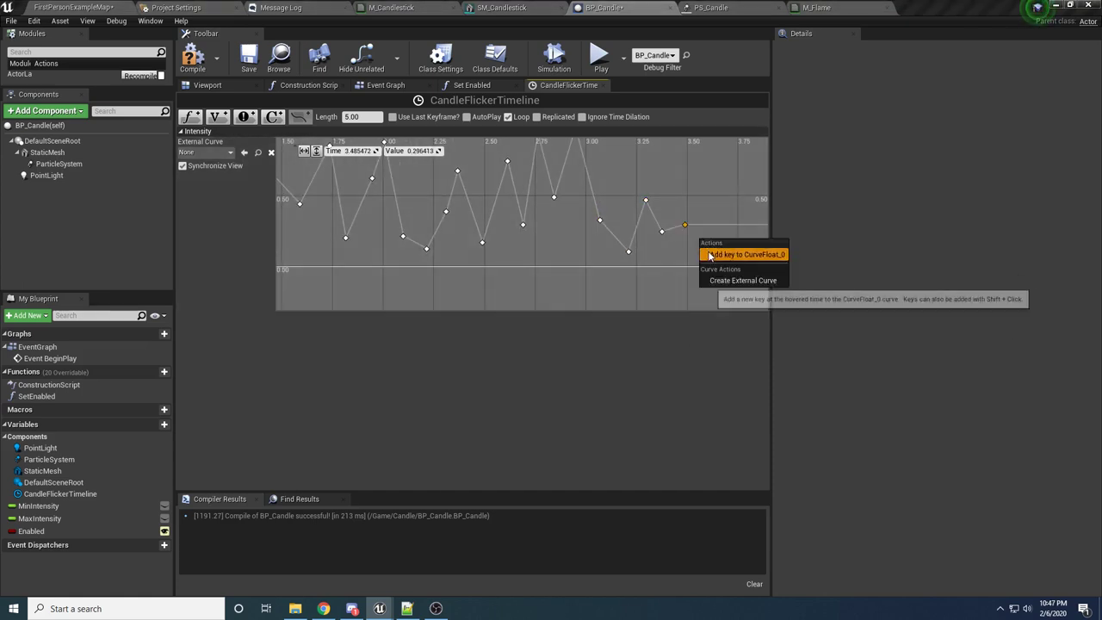
left_click(716, 248)
right_click(632, 193)
left_click(681, 207)
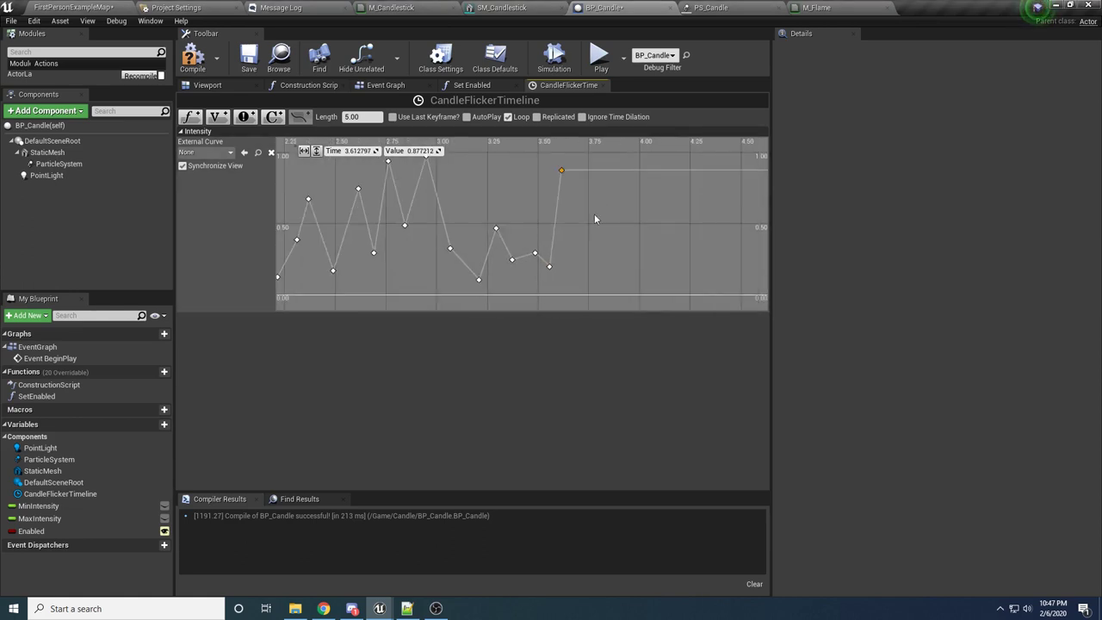
right_click(594, 214)
left_click(610, 230)
right_click(601, 272)
left_click(614, 285)
right_click(629, 195)
left_click(640, 209)
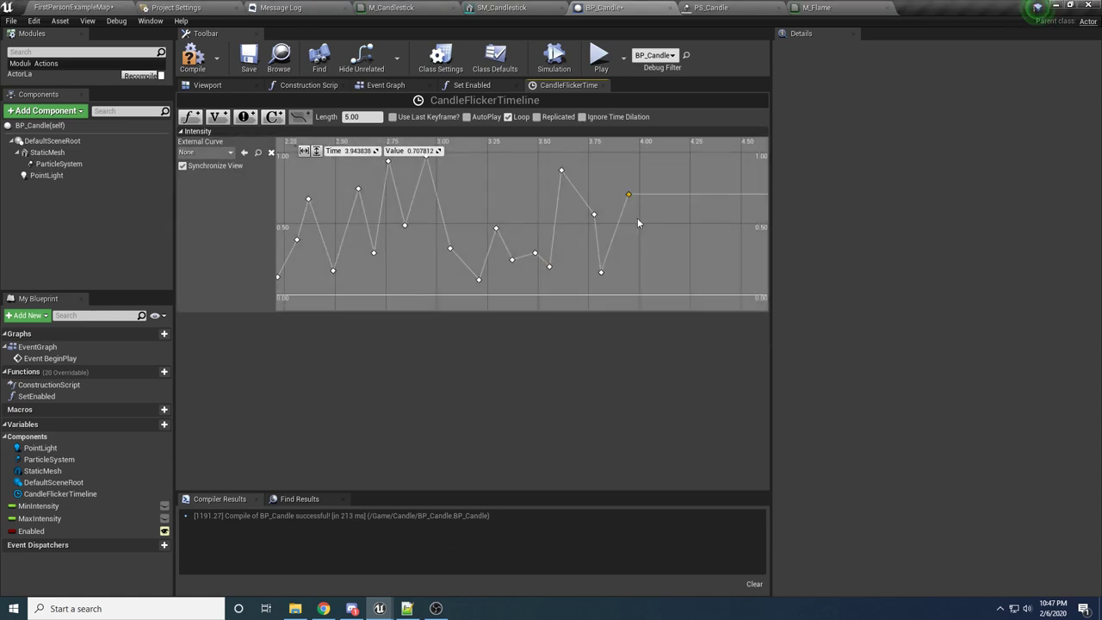
right_click(648, 274)
left_click(663, 287)
right_click(665, 196)
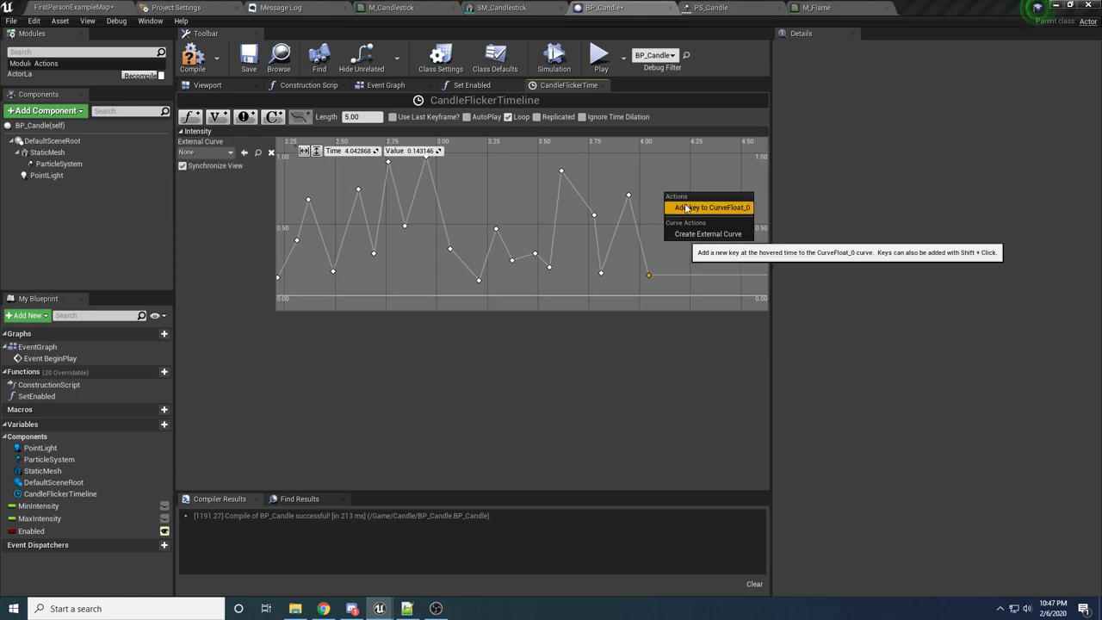
left_click(678, 209)
right_click(659, 189)
left_click(673, 203)
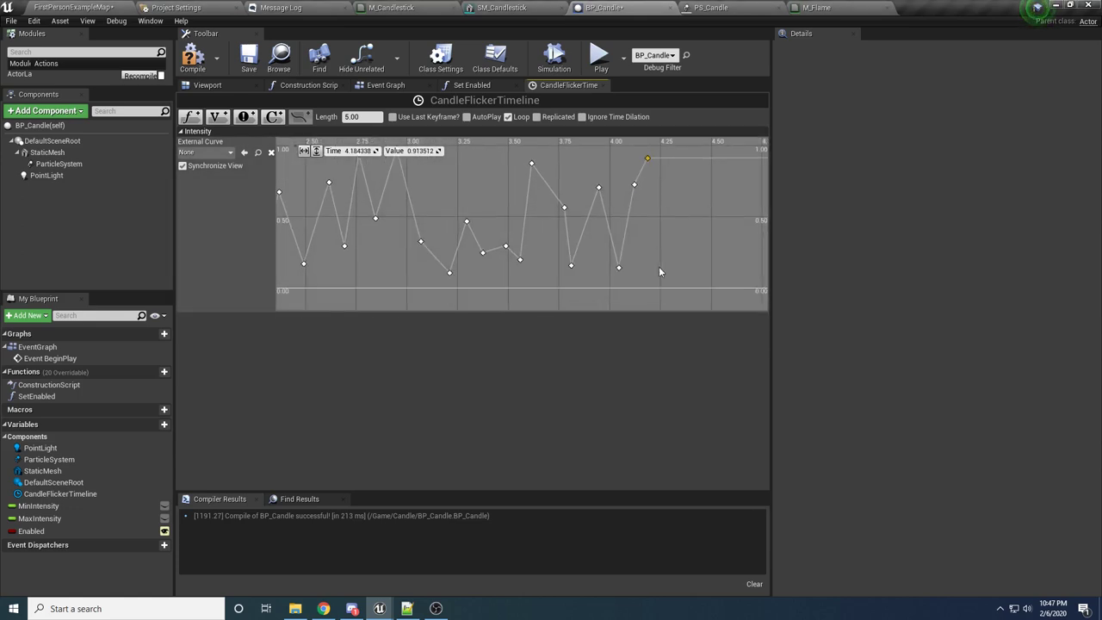
right_click(662, 266)
left_click(676, 280)
right_click(641, 182)
left_click(657, 204)
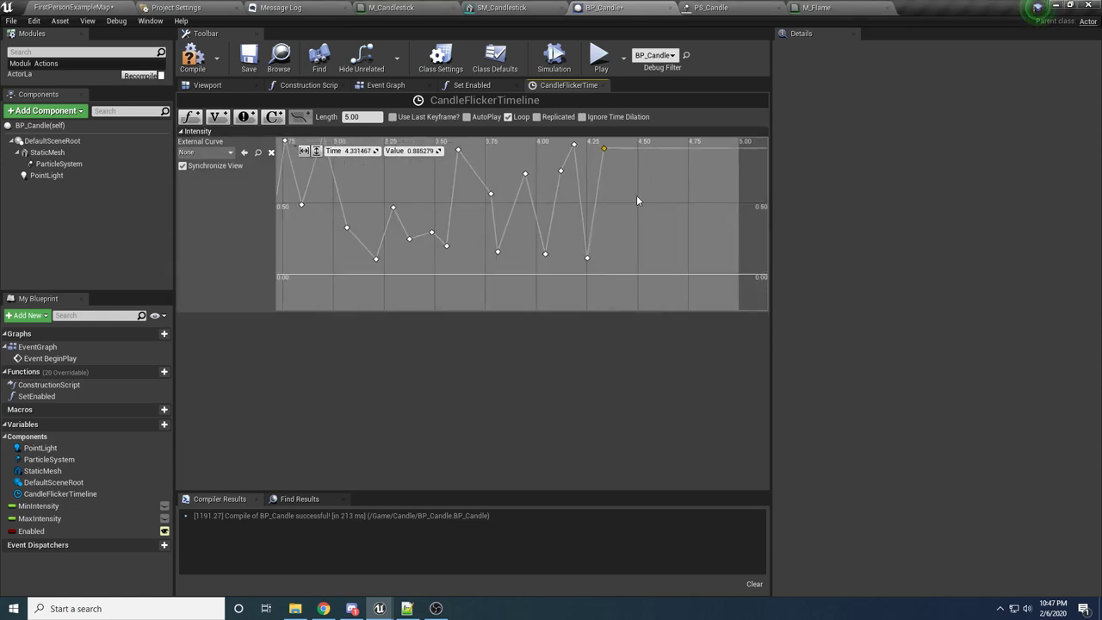
right_click(629, 264)
left_click(645, 276)
right_click(650, 189)
left_click(657, 202)
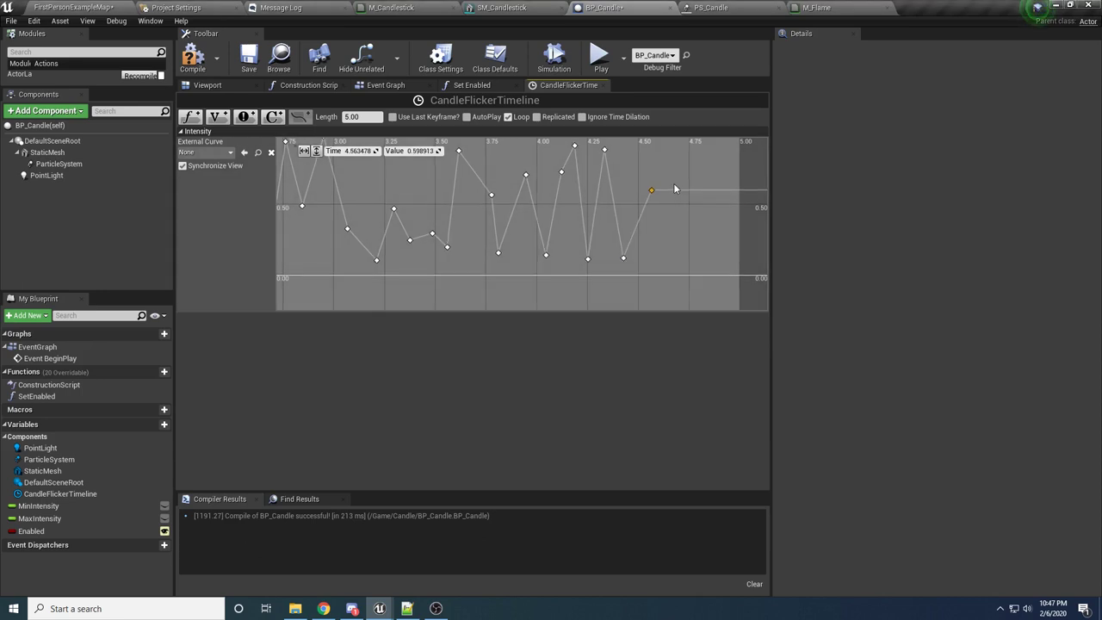
right_click(663, 170)
left_click(677, 183)
left_click(683, 256)
right_click(686, 182)
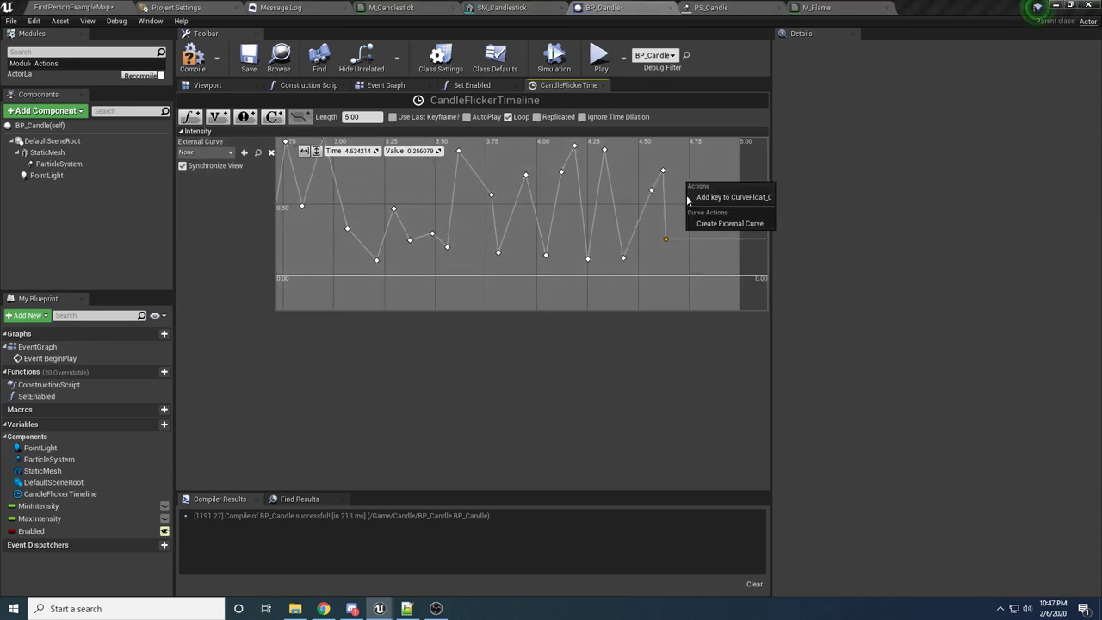
left_click(701, 197)
right_click(704, 260)
left_click(722, 275)
right_click(720, 216)
left_click(735, 236)
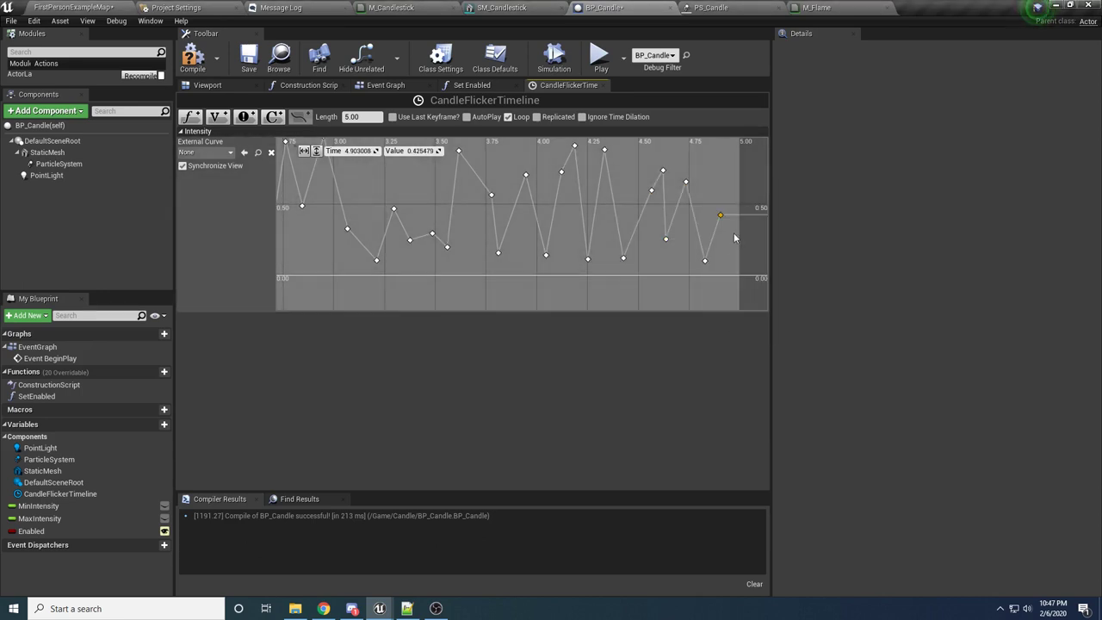
Add a closing key to the Intensity curve with a value of about 0.17 and set its time to 5.0
right_click(732, 242)
left_click(742, 257)
left_click(353, 117)
scroll(528, 232, "down", 6)
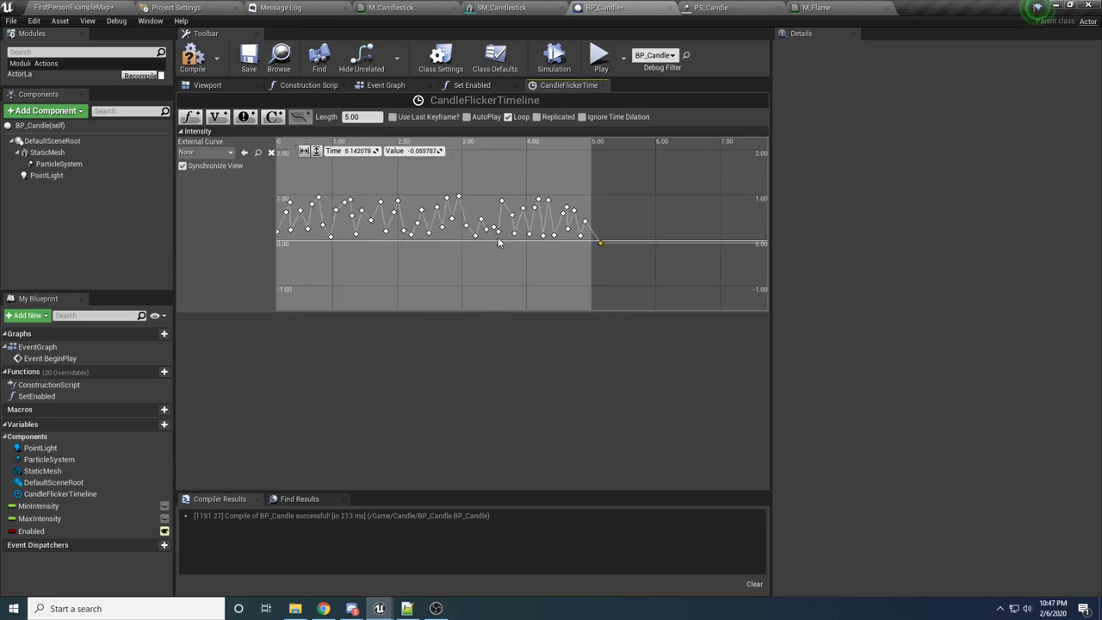
scroll(614, 251, "up", 5)
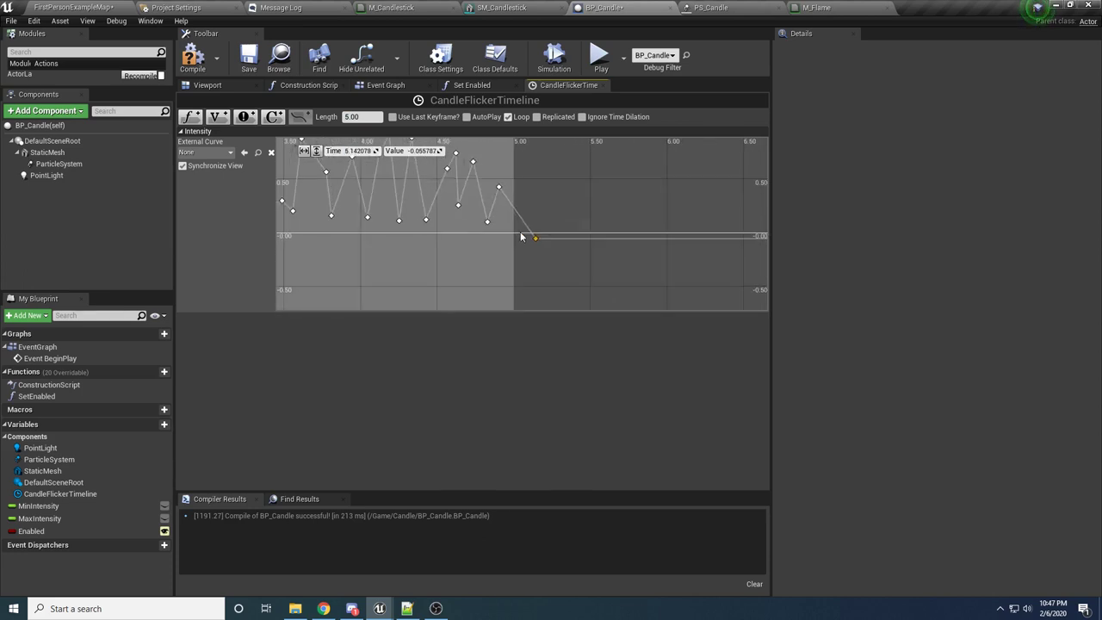
left_click_drag(535, 239, 508, 214)
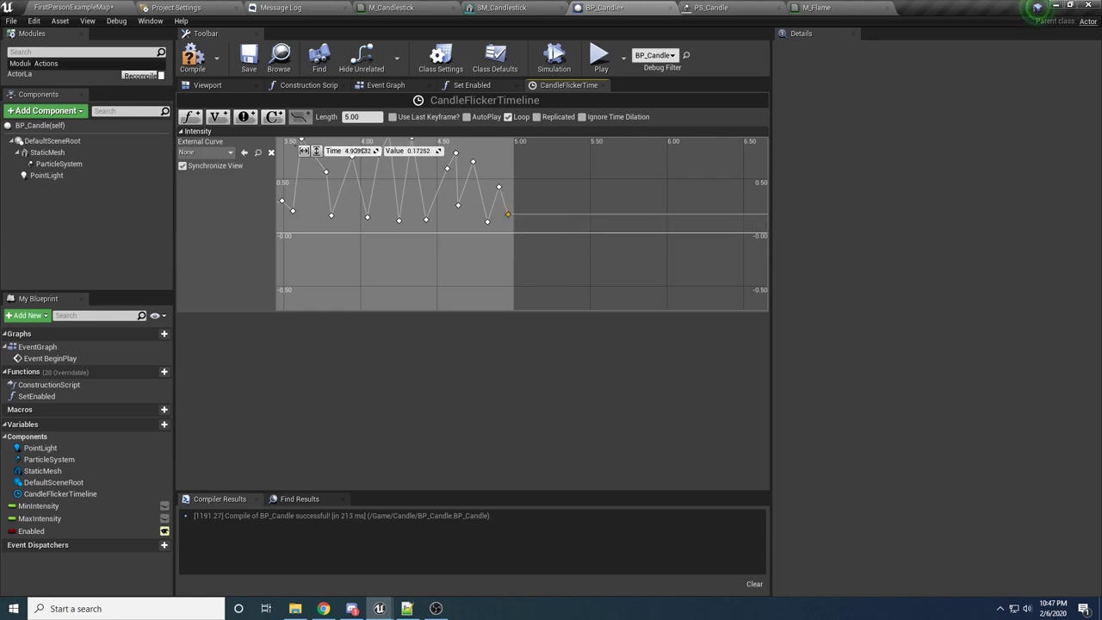
scroll(420, 174, "down", 6)
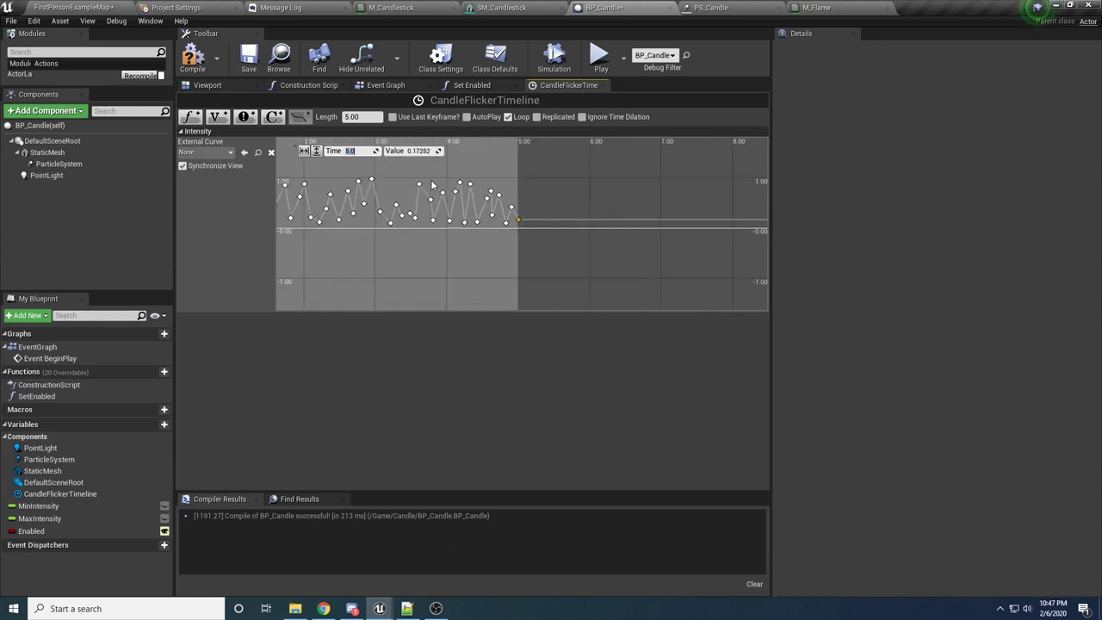
Select all keys of the Intensity curve and set their interpolation to Auto (cubic)
right_click_drag(421, 173, 540, 180)
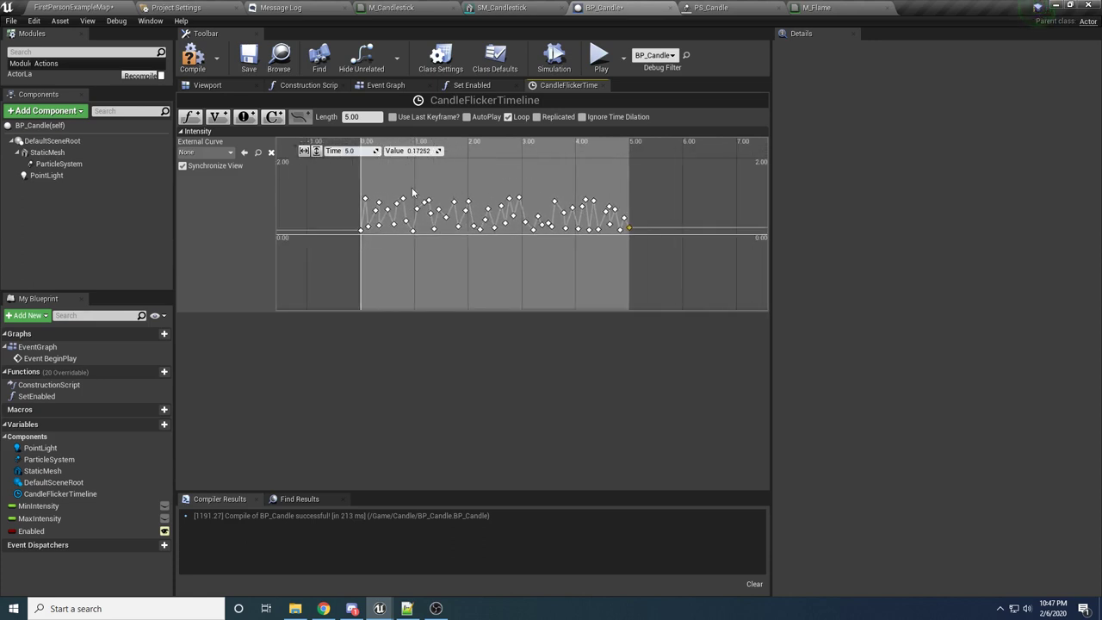
left_click(472, 200)
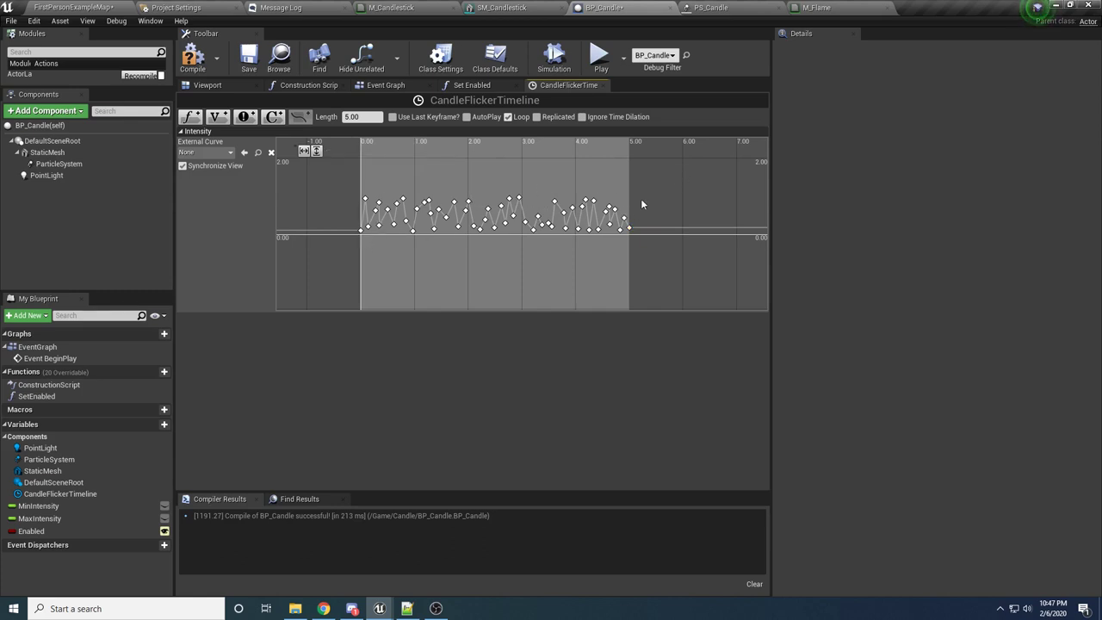
left_click_drag(682, 174, 366, 294)
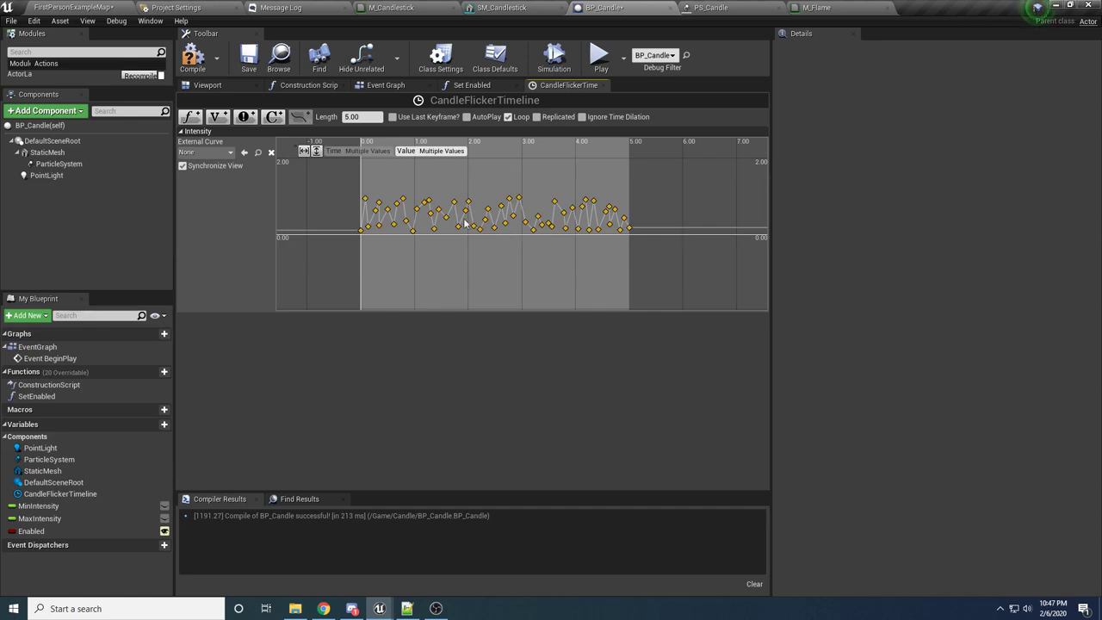
key("1")
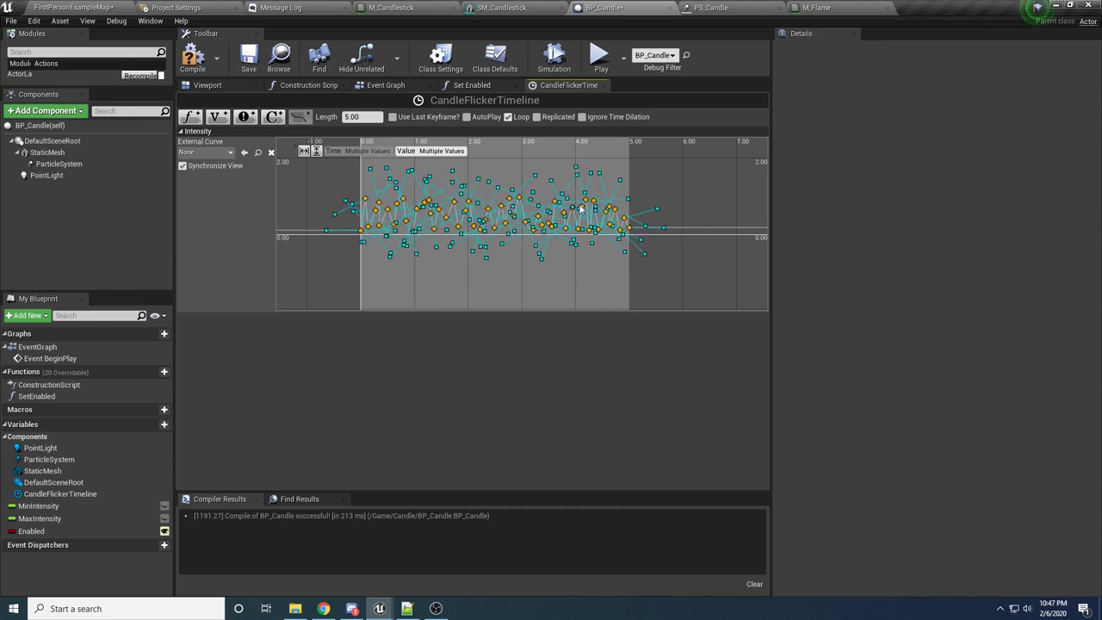
scroll(426, 180, "up", 5)
left_click(406, 182)
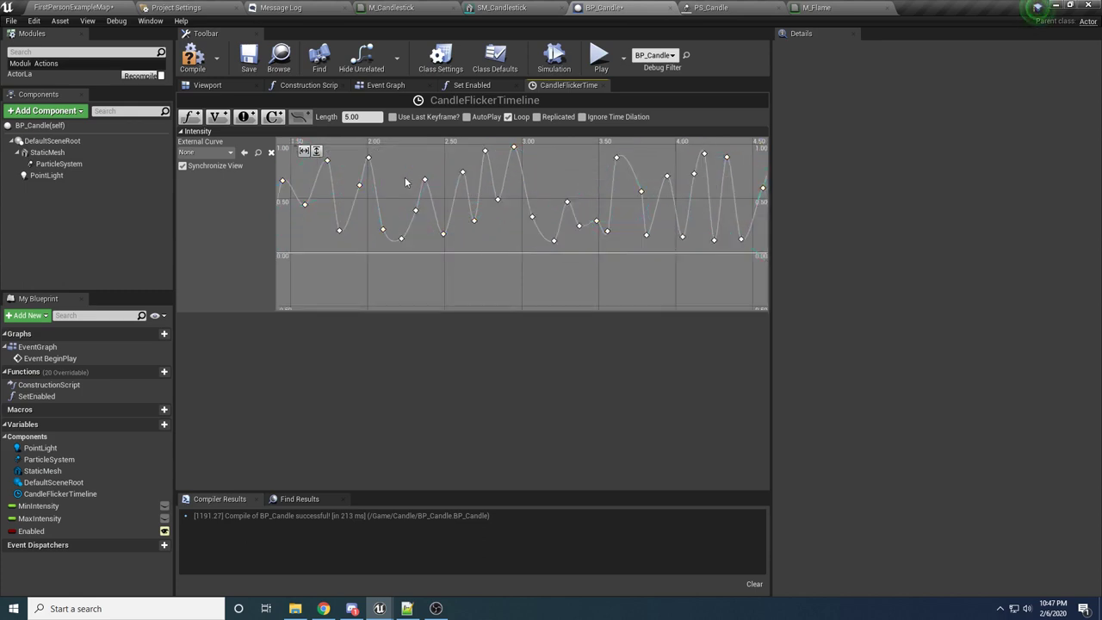
scroll(340, 215, "up", 3)
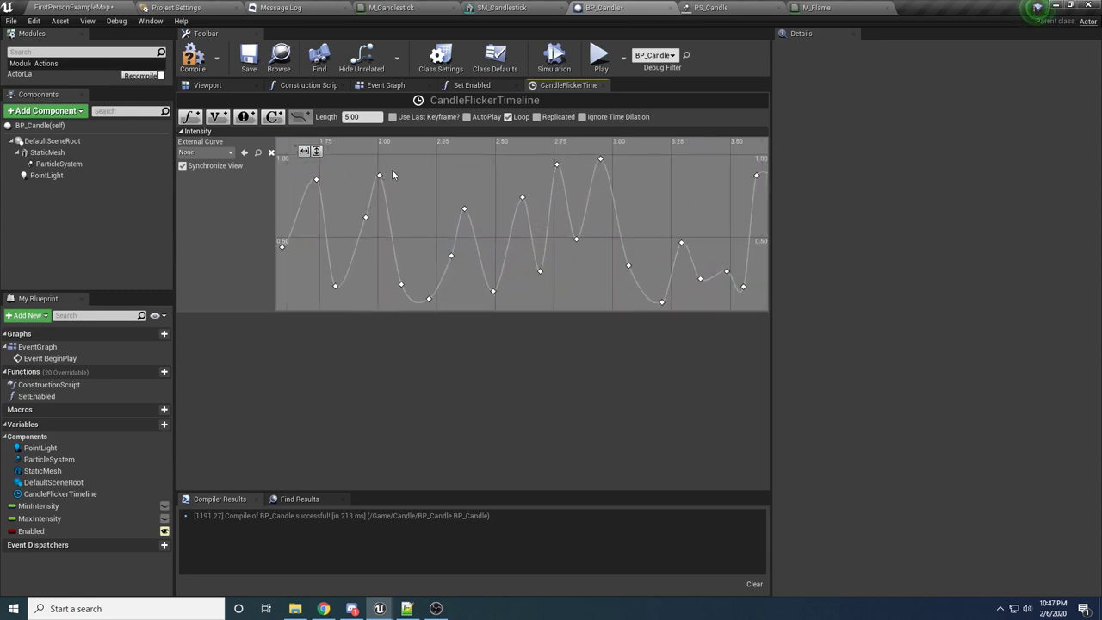
left_click(464, 209)
right_click(464, 210)
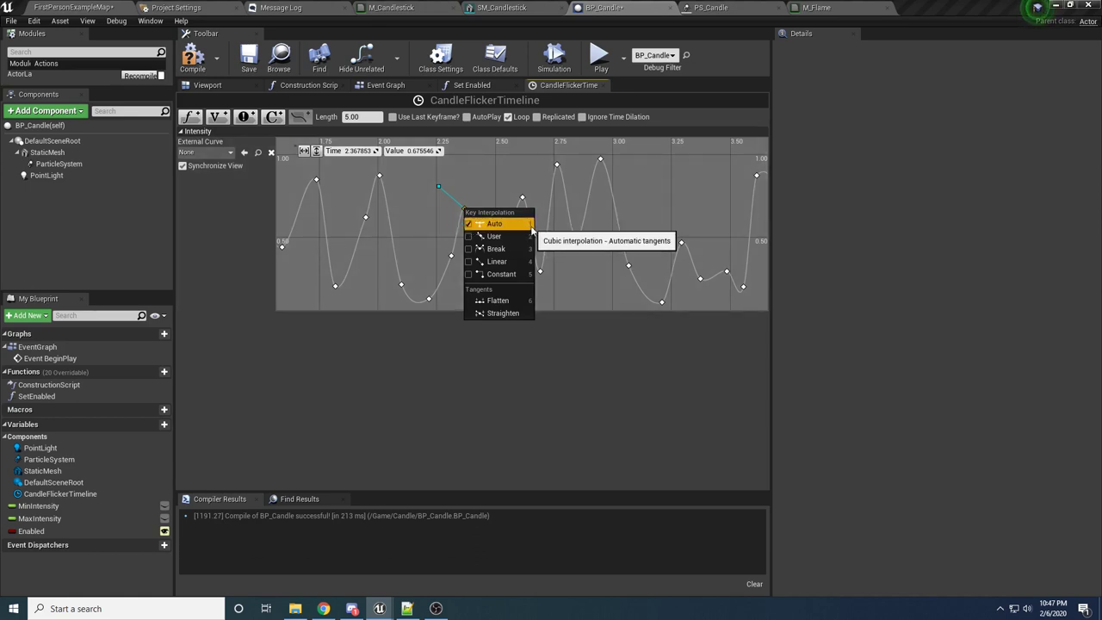
left_click(604, 197)
scroll(600, 192, "down", 9)
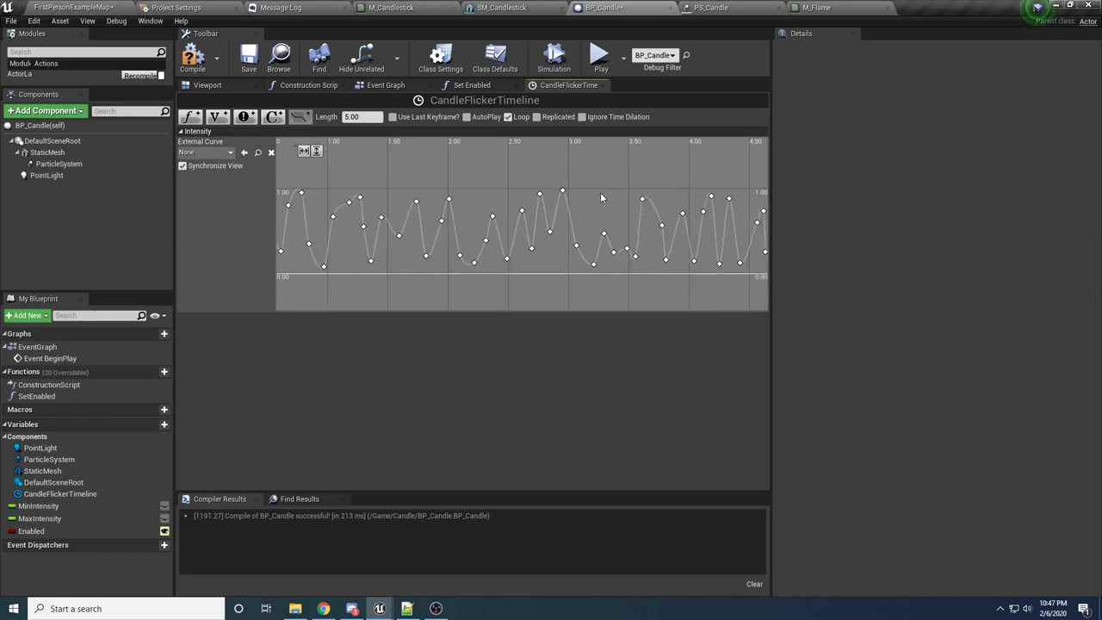
Compile and save BP_Candle, and return from the timeline editor to the Event Graph
right_click_drag(565, 189, 525, 192)
left_click(193, 57)
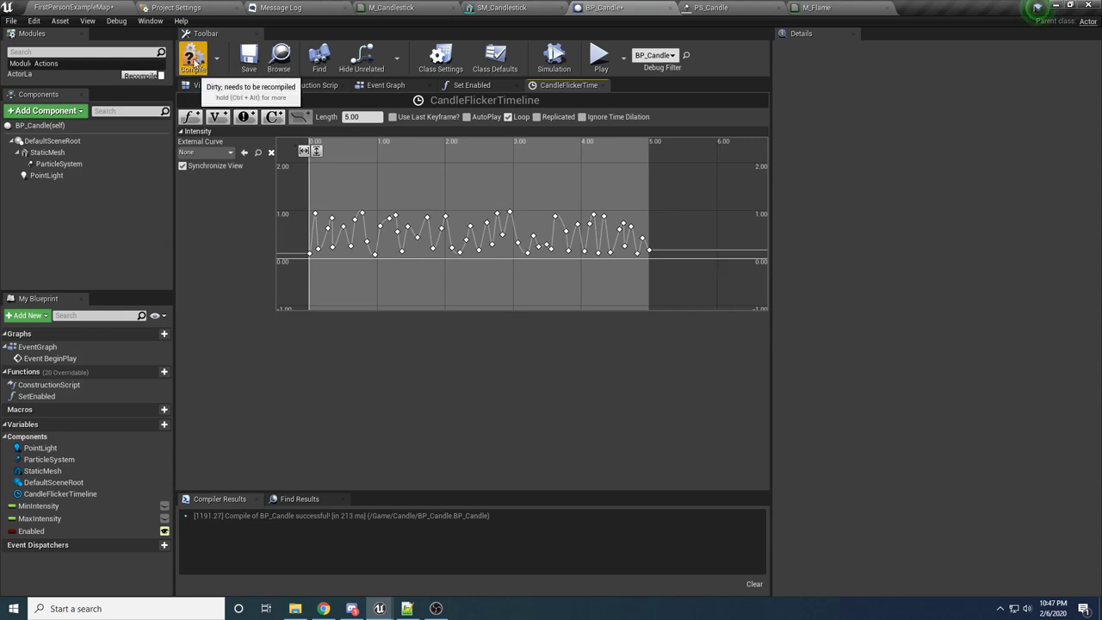
left_click(247, 57)
middle_click(558, 85)
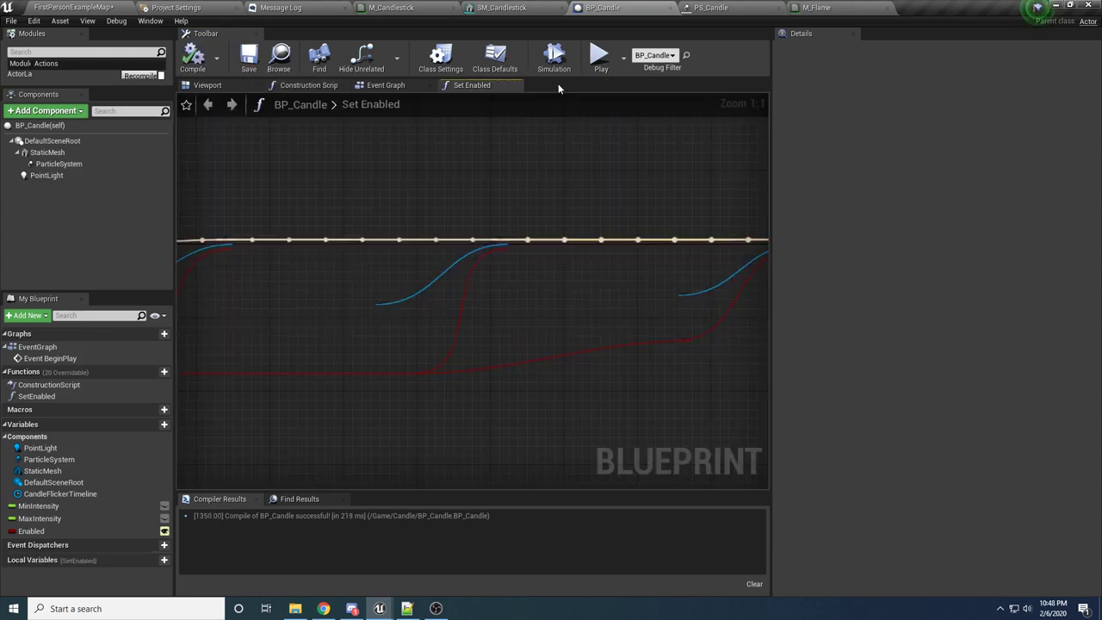
left_click(385, 85)
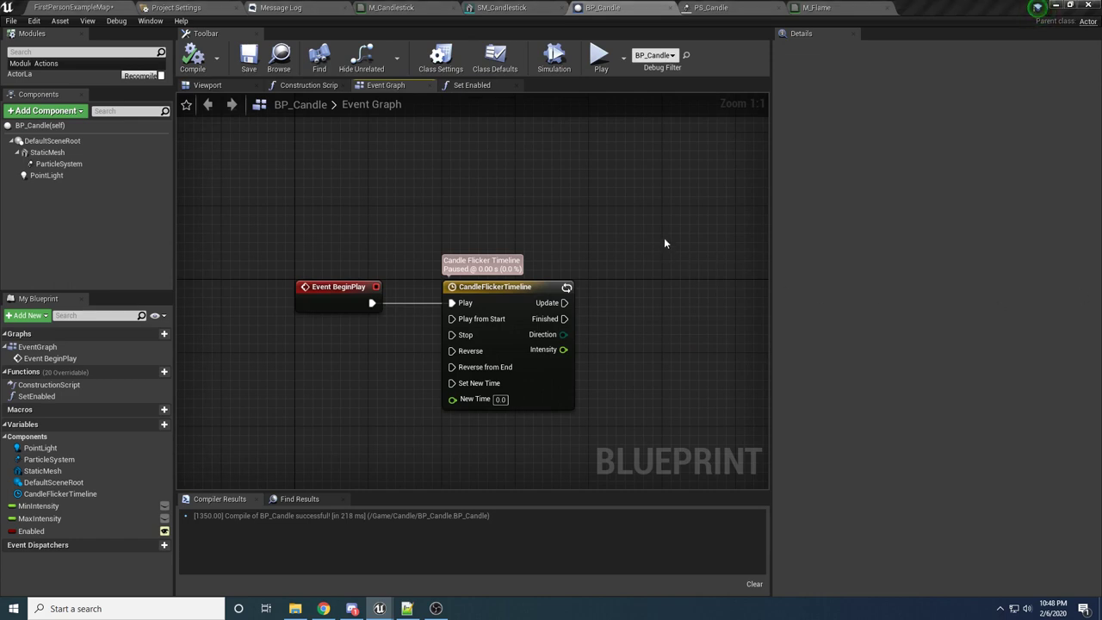
right_click_drag(664, 243, 499, 189)
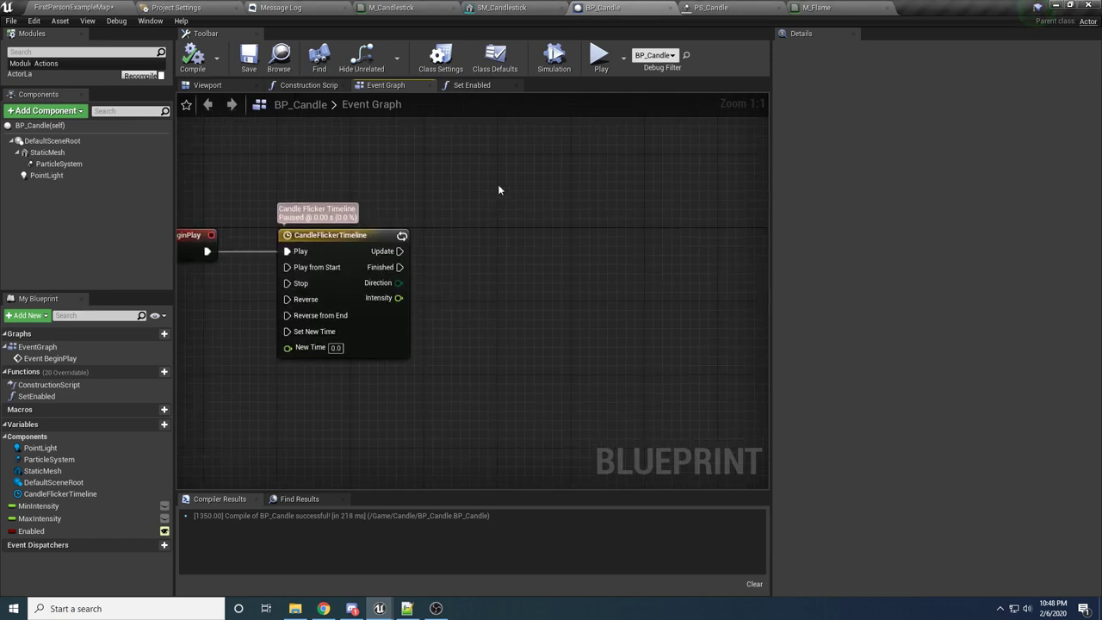
Set the default values of MinIntensity to 4.0 and MaxIntensity to 50.0, and compile the blueprint
left_click(53, 506)
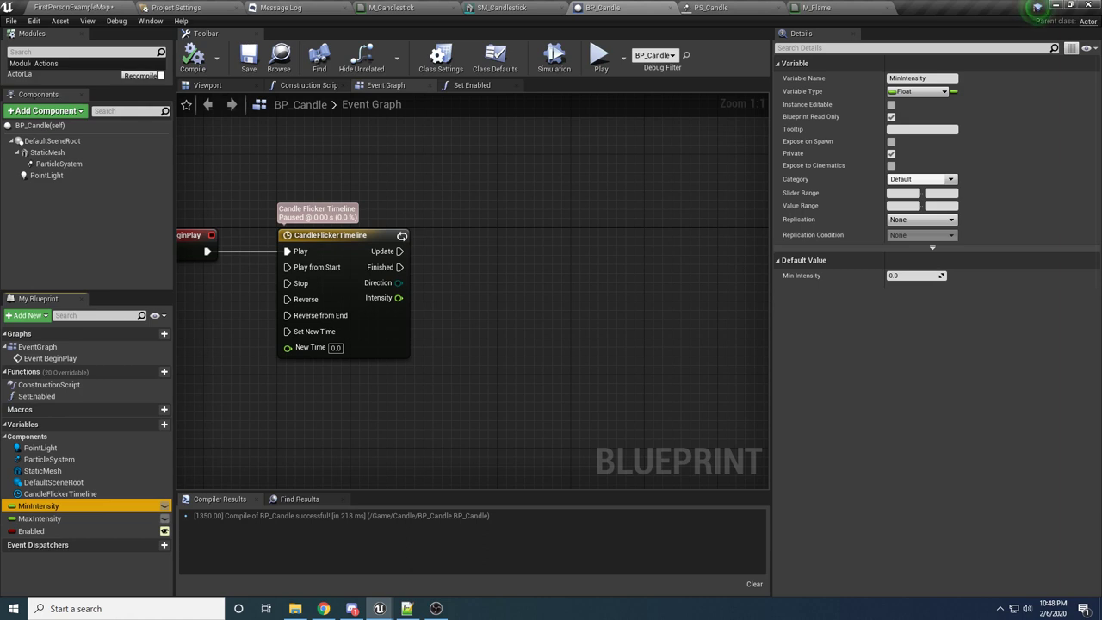
left_click(916, 276)
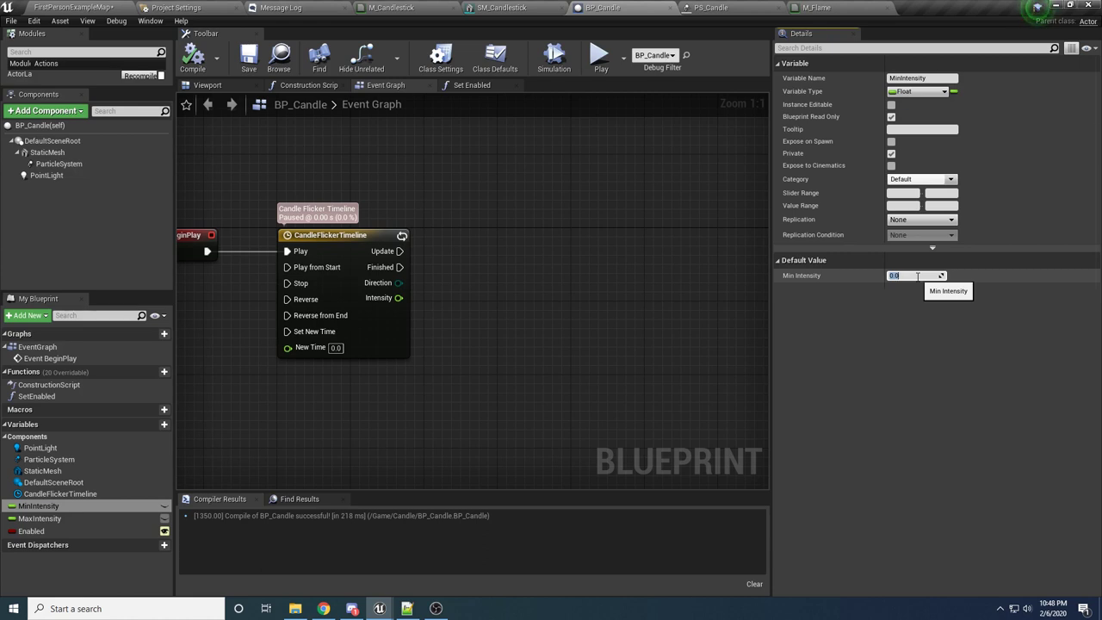
left_click(68, 520)
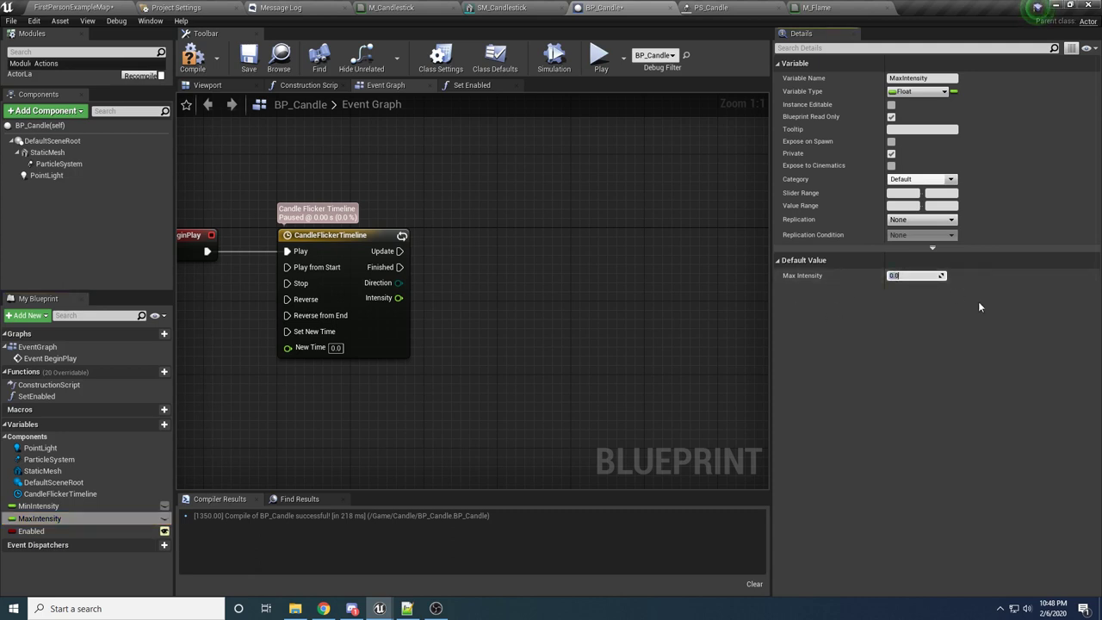
type("50.0")
left_click(192, 57)
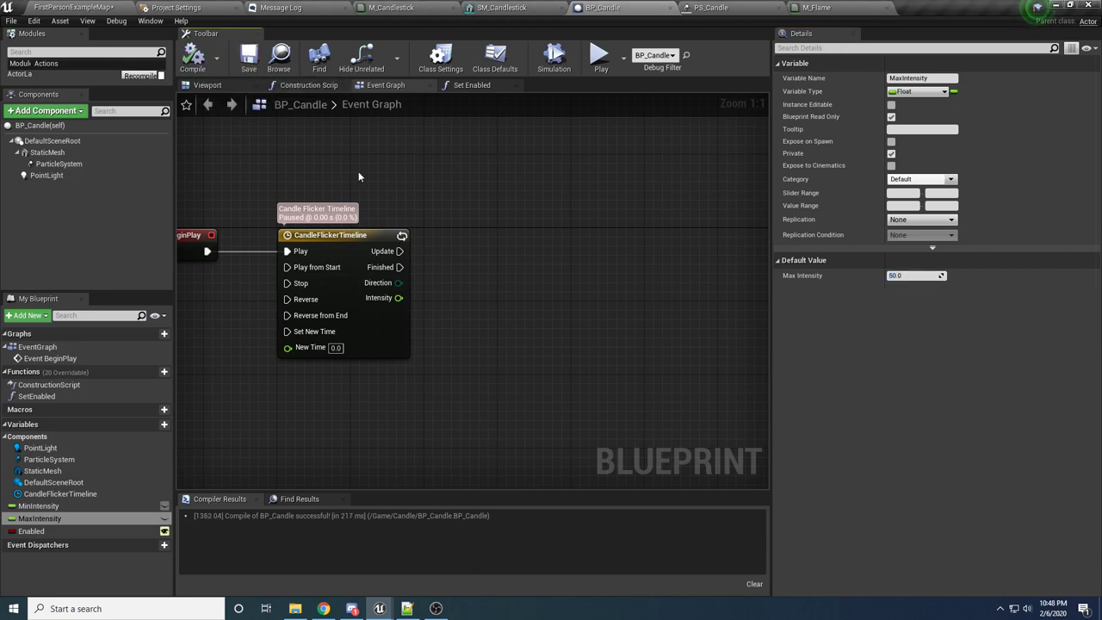
Add a float Lerp node beside CandleFlickerTimeline and connect the timeline's Intensity output to its Alpha input
right_click_drag(472, 224, 416, 238)
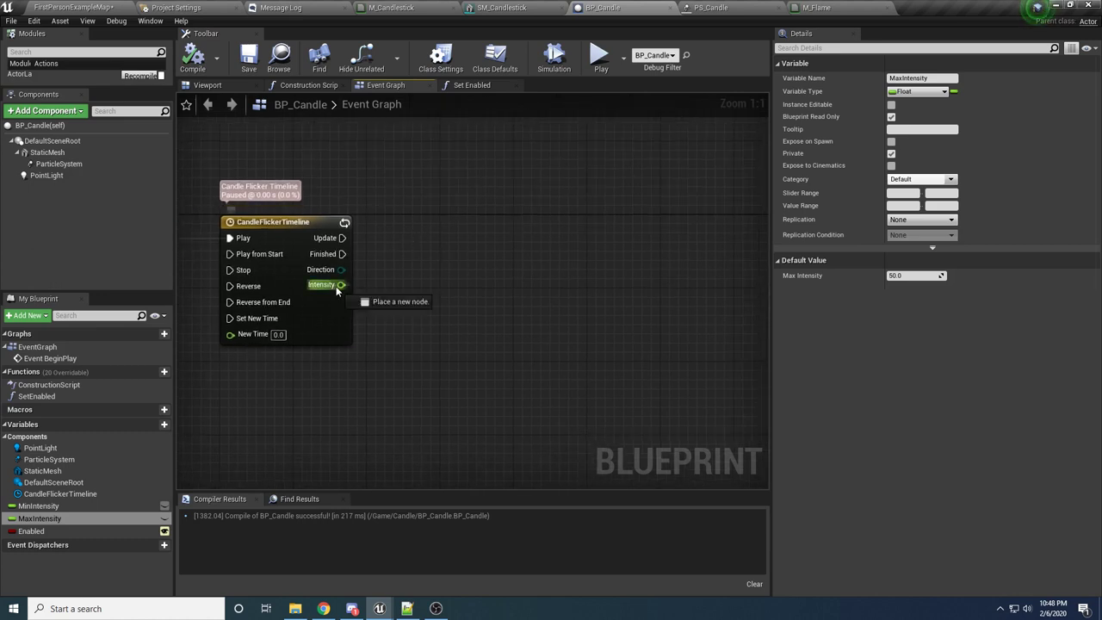
left_click_drag(338, 284, 444, 329)
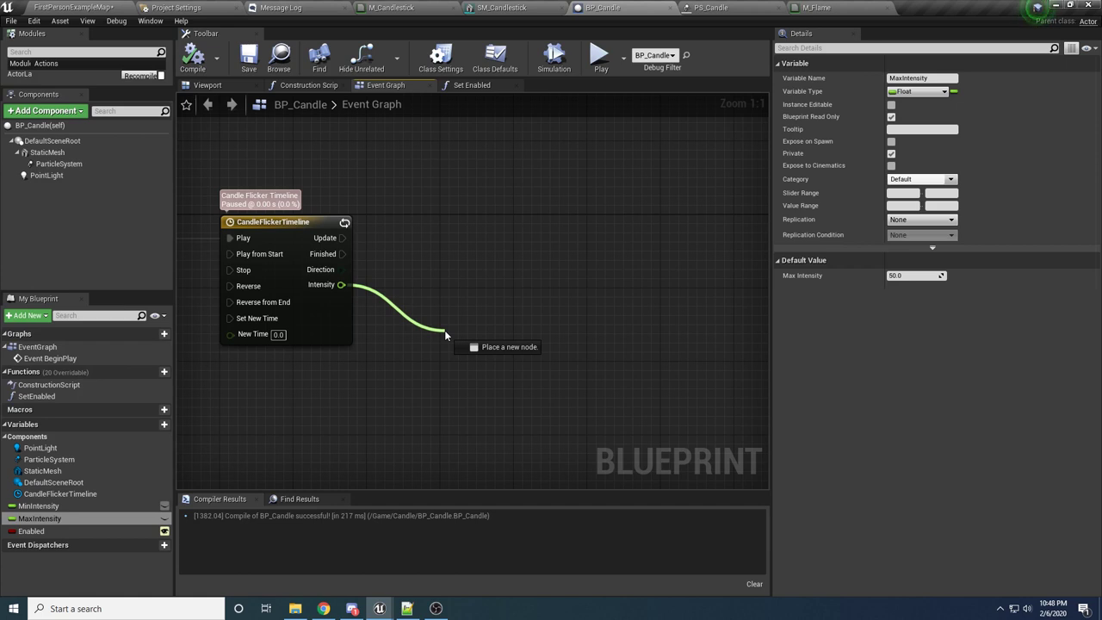
left_click_drag(445, 329, 480, 330)
type("lerp")
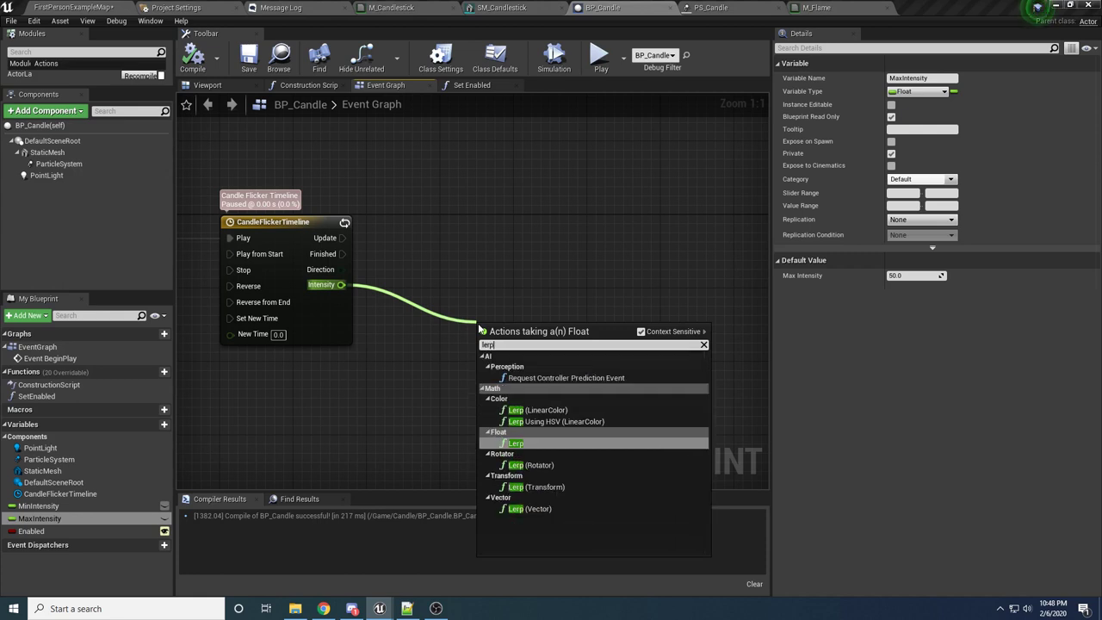
key("Return")
left_click_drag(482, 330, 451, 305)
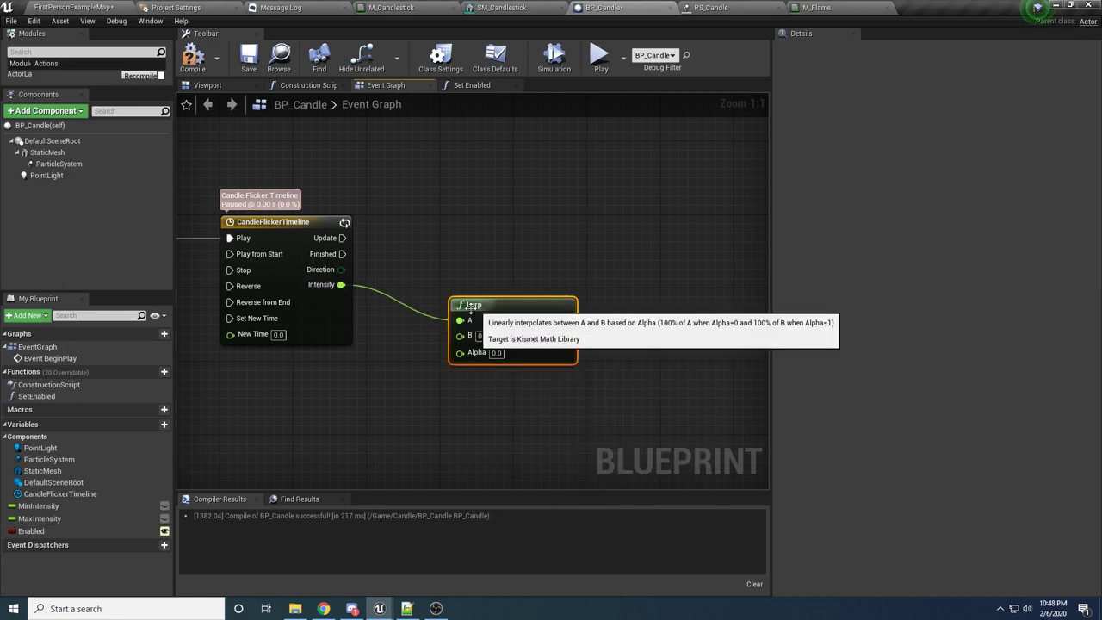
mouse_move(39, 506)
left_mouse_down()
mouse_move(446, 360)
mouse_move(456, 346)
mouse_move(458, 356)
mouse_move(324, 288)
mouse_move(39, 506)
left_mouse_up()
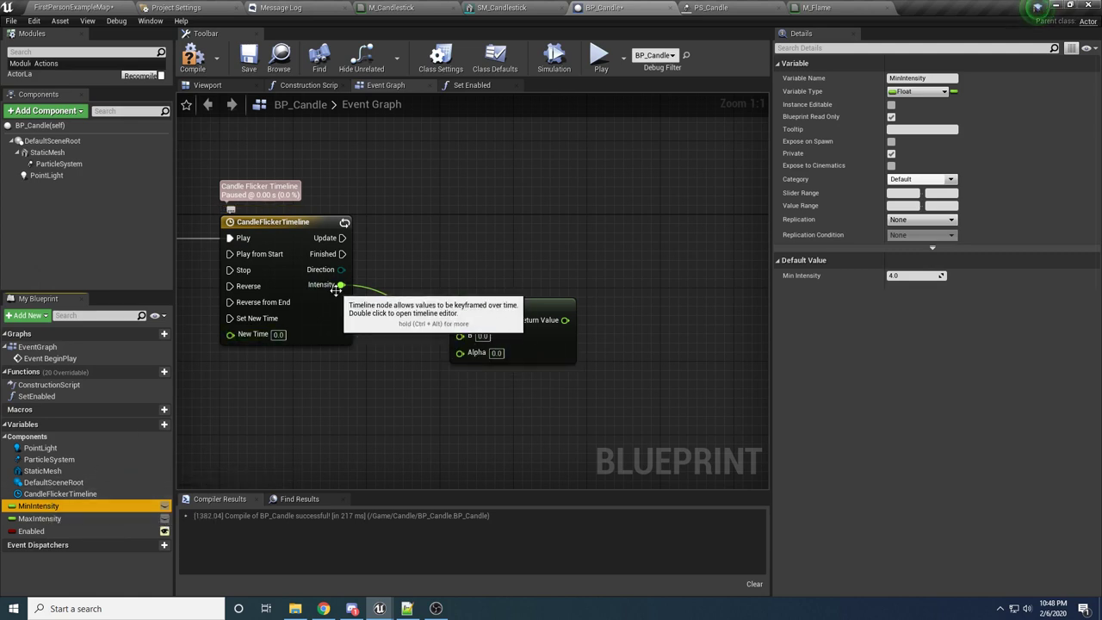
left_click_drag(335, 288, 462, 354, "ctrl")
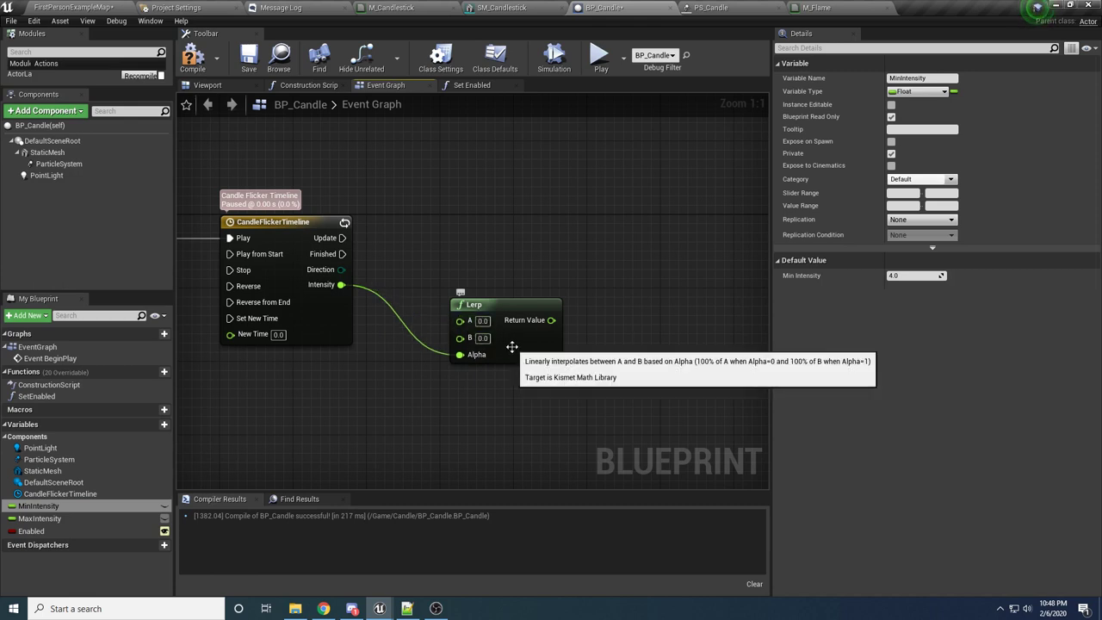
left_click_drag(489, 306, 499, 325)
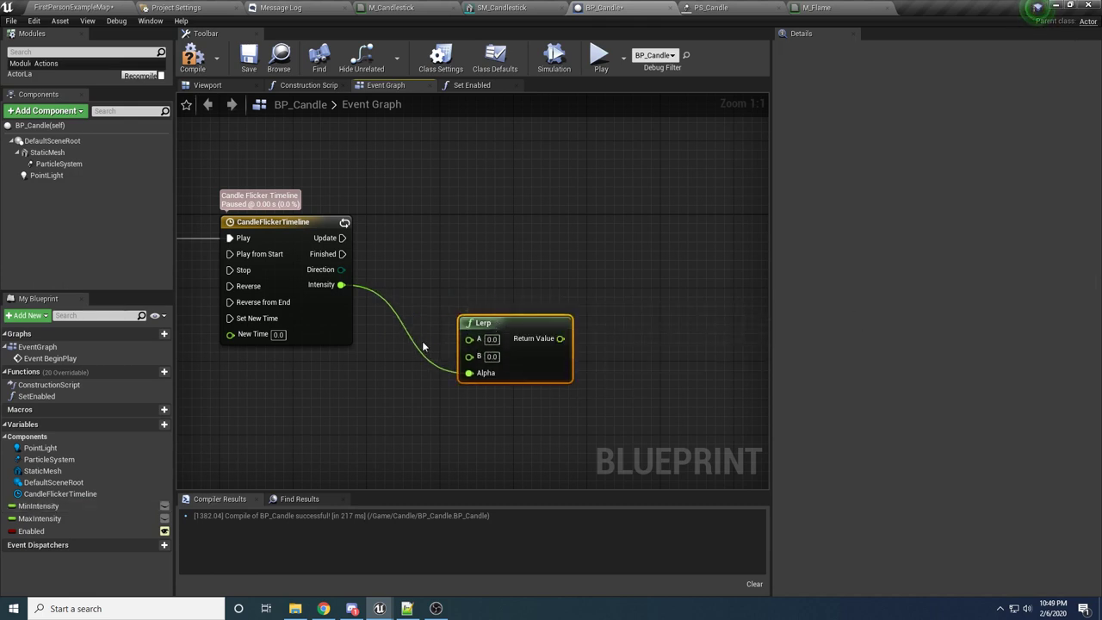
mouse_move(464, 324)
right_mouse_down()
mouse_move(342, 333)
mouse_move(475, 315)
right_mouse_up()
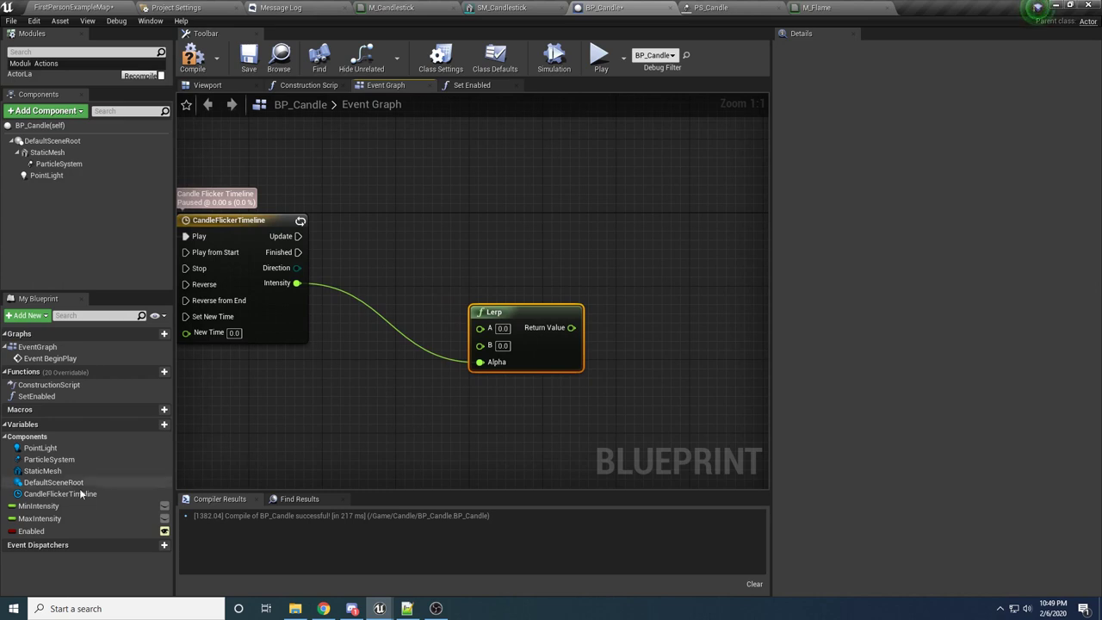
Connect MinIntensity to the Lerp's A input and MaxIntensity to B, stacking both variable nodes above the Intensity wire
left_click_drag(34, 514, 480, 328)
left_click_drag(396, 329, 407, 268)
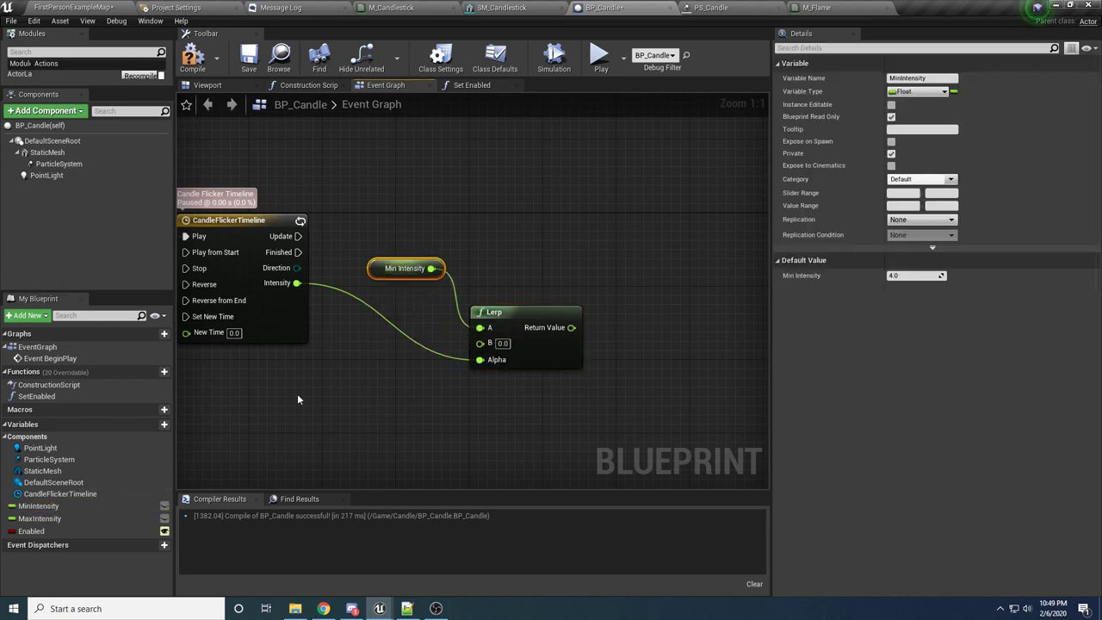
left_click_drag(19, 518, 480, 343)
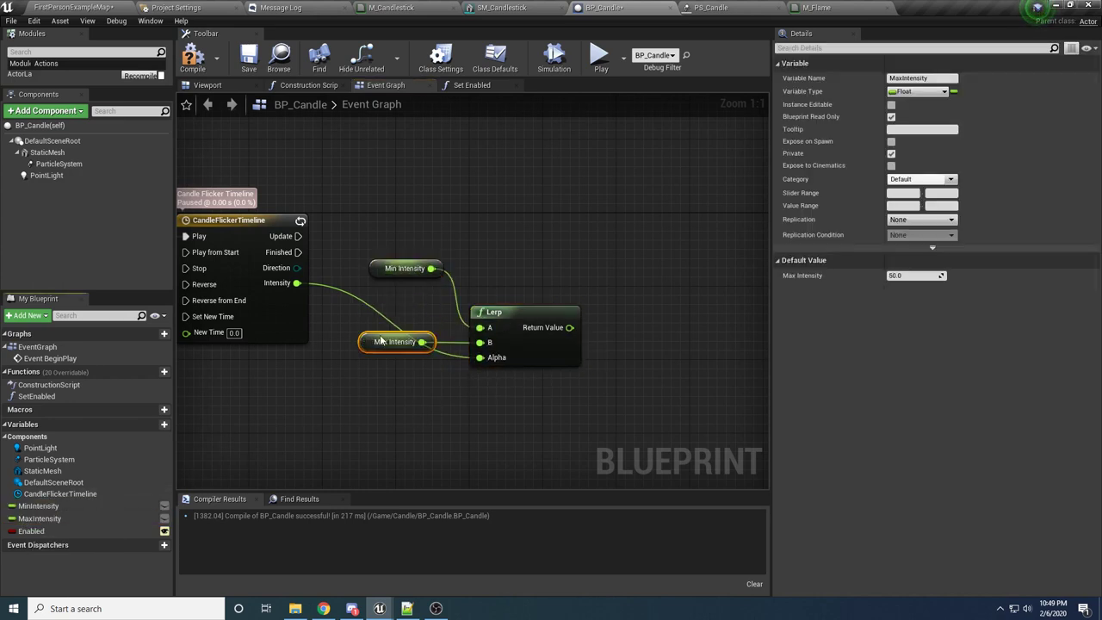
left_click_drag(381, 341, 391, 294)
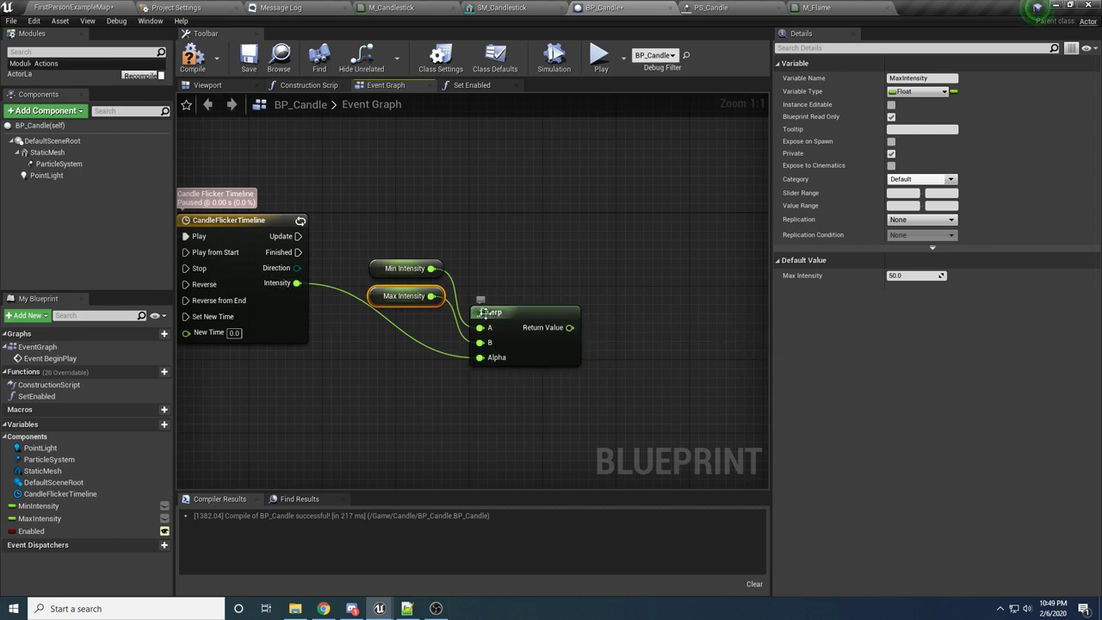
left_click(514, 315)
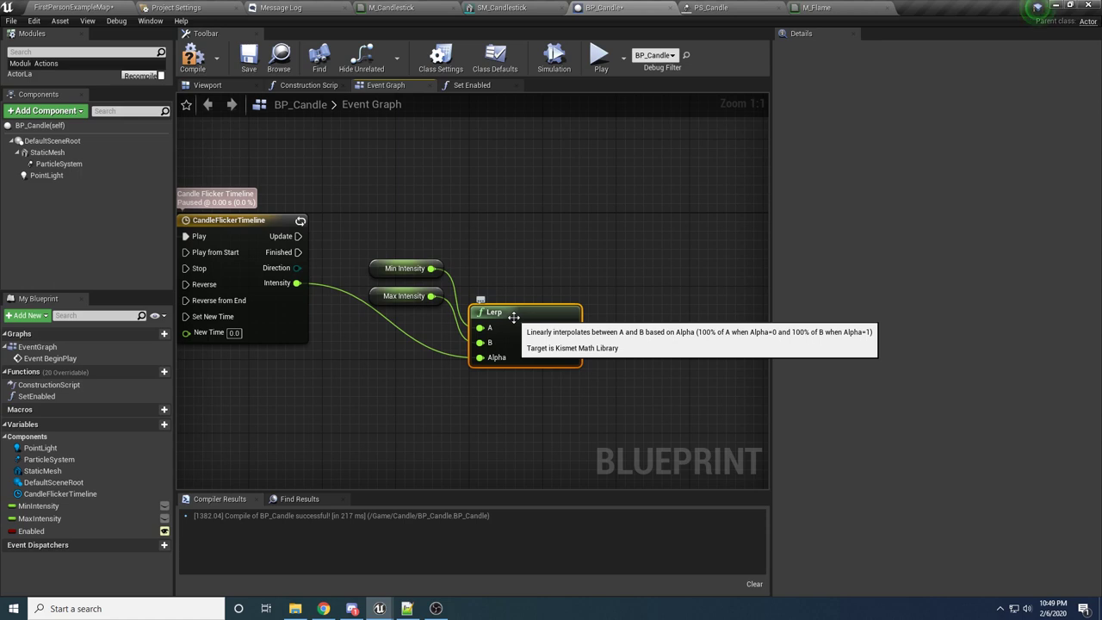
left_click(428, 263)
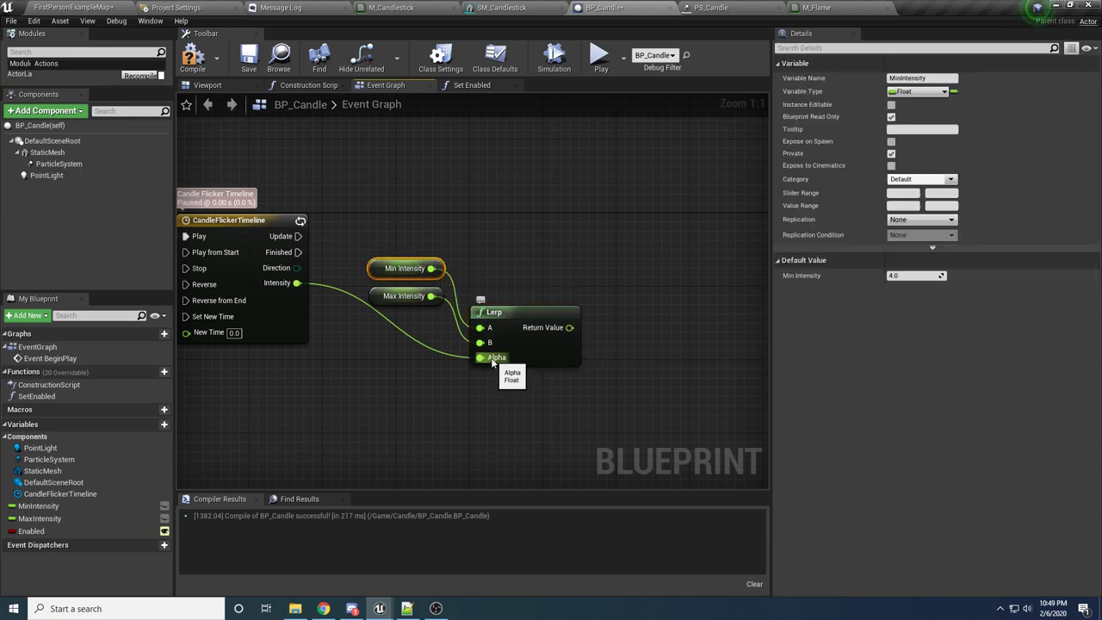
left_click(501, 333)
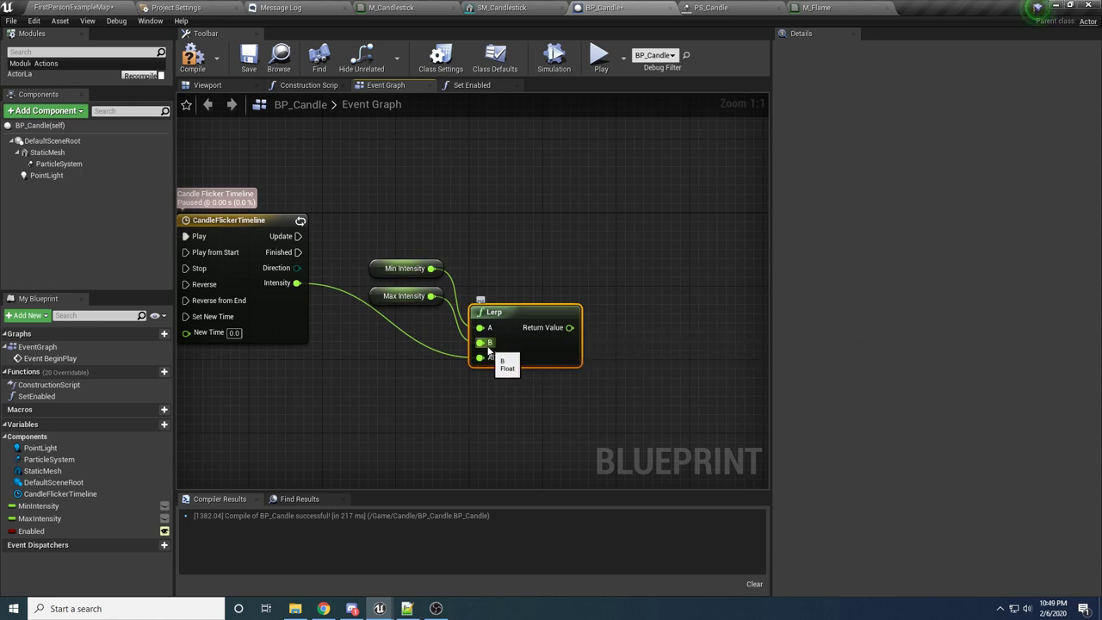
Add a PointLight reference to the graph and create a Set Intensity node that targets it
right_click_drag(512, 329, 405, 344)
left_click(520, 319)
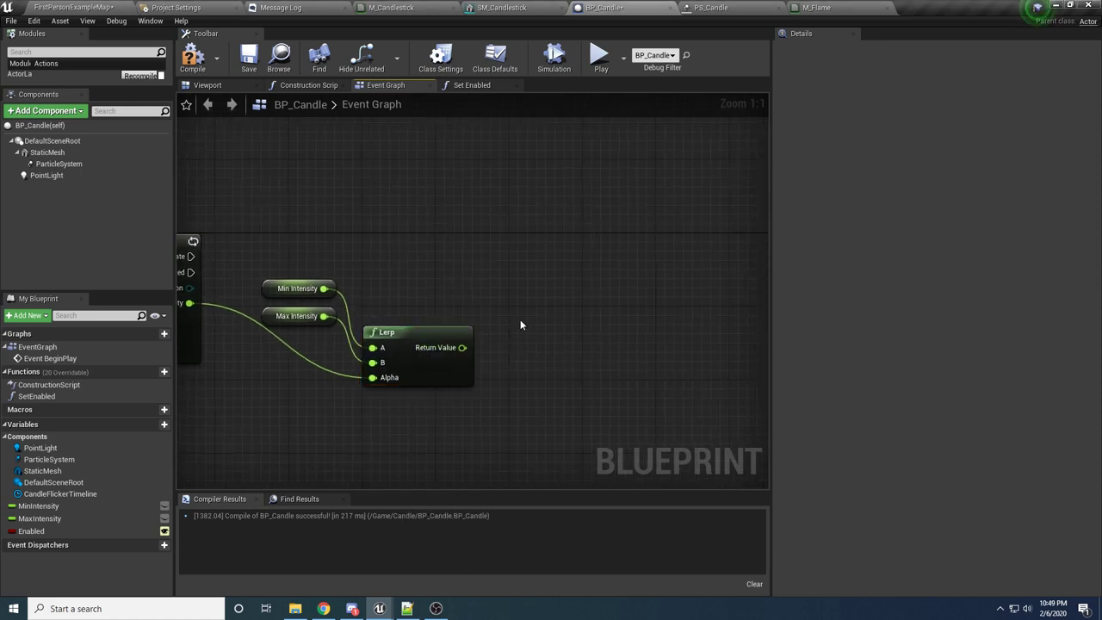
left_click_drag(462, 347, 626, 243)
left_click(462, 219)
left_click_drag(56, 174, 558, 272)
type("set l")
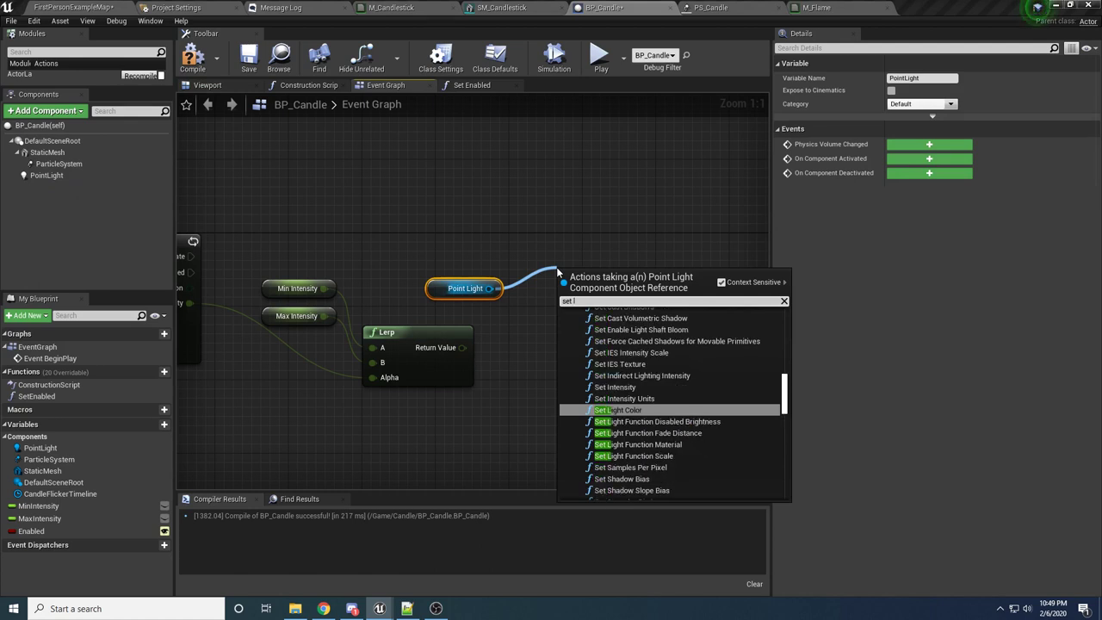
type("ight inte")
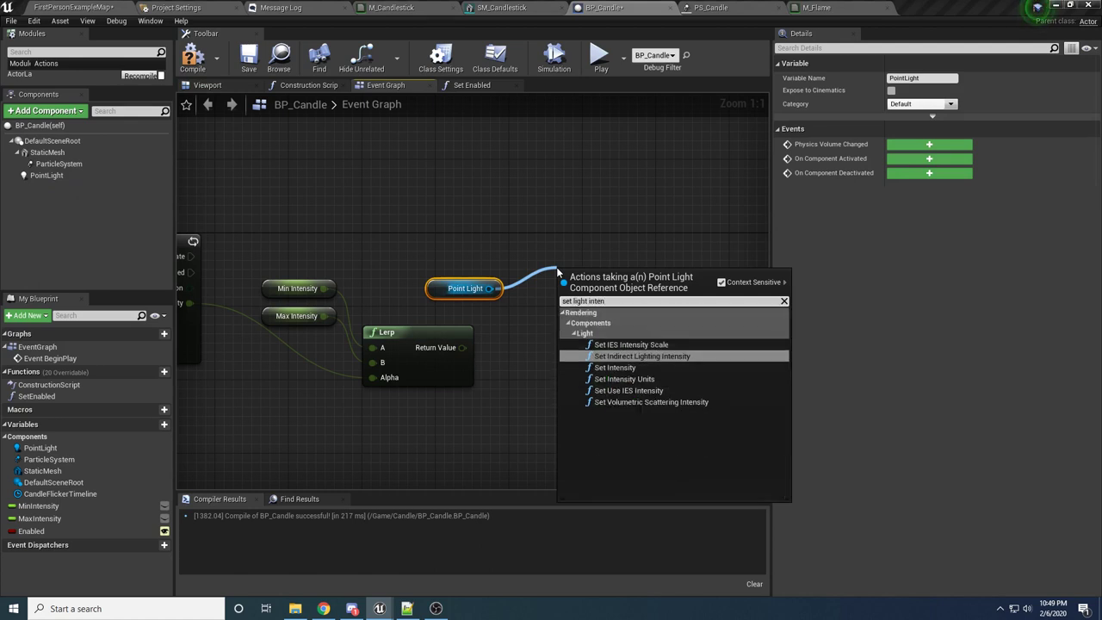
type("n")
key("Down")
key("Return")
right_click_drag(543, 267, 575, 281)
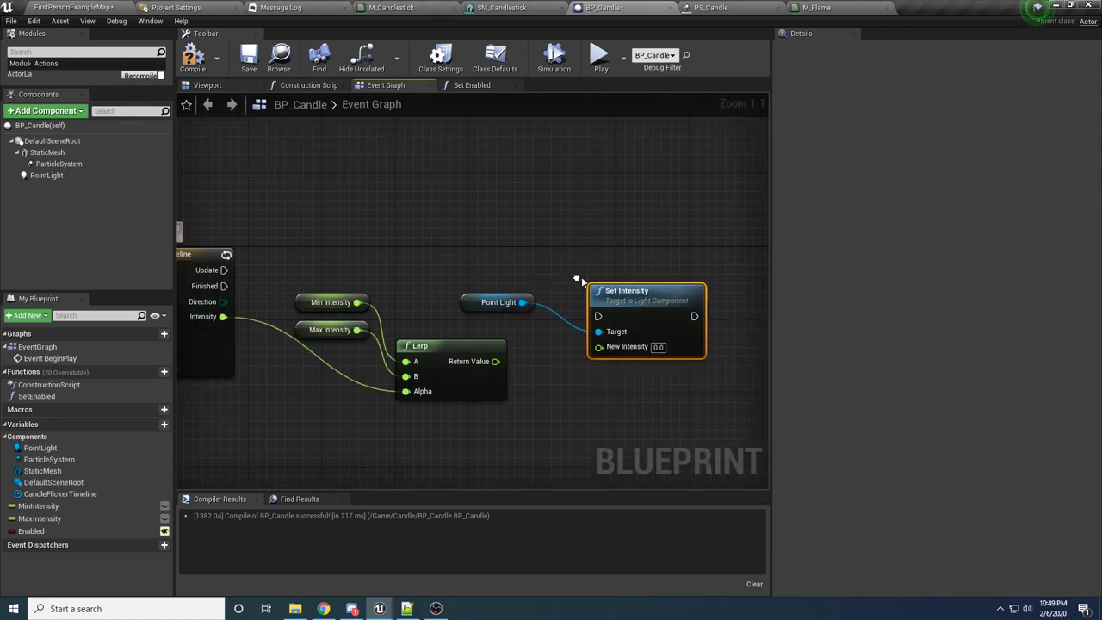
Connect the timeline's Update output to Set Intensity and the Lerp's Return Value to New Intensity
left_click_drag(229, 270, 604, 246)
left_click_drag(498, 362, 594, 304)
right_click_drag(602, 405, 700, 398)
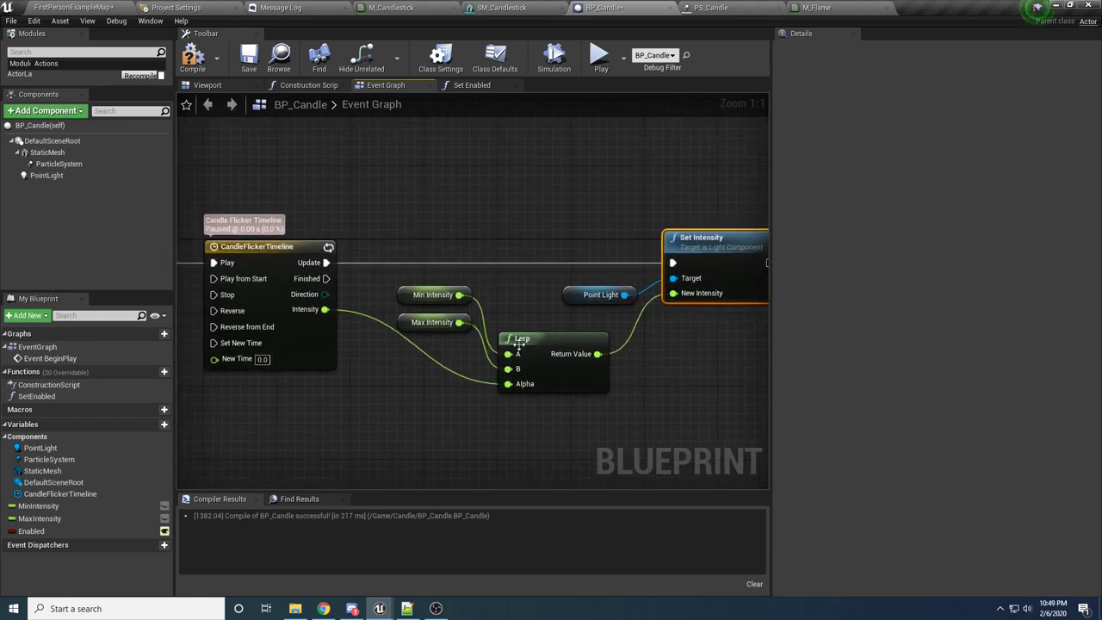
Compile and save BP_Candle, and move the Min Intensity and Max Intensity nodes below the timeline's Intensity wire
left_click(193, 58)
left_click(245, 63)
scroll(326, 183, "down", 1)
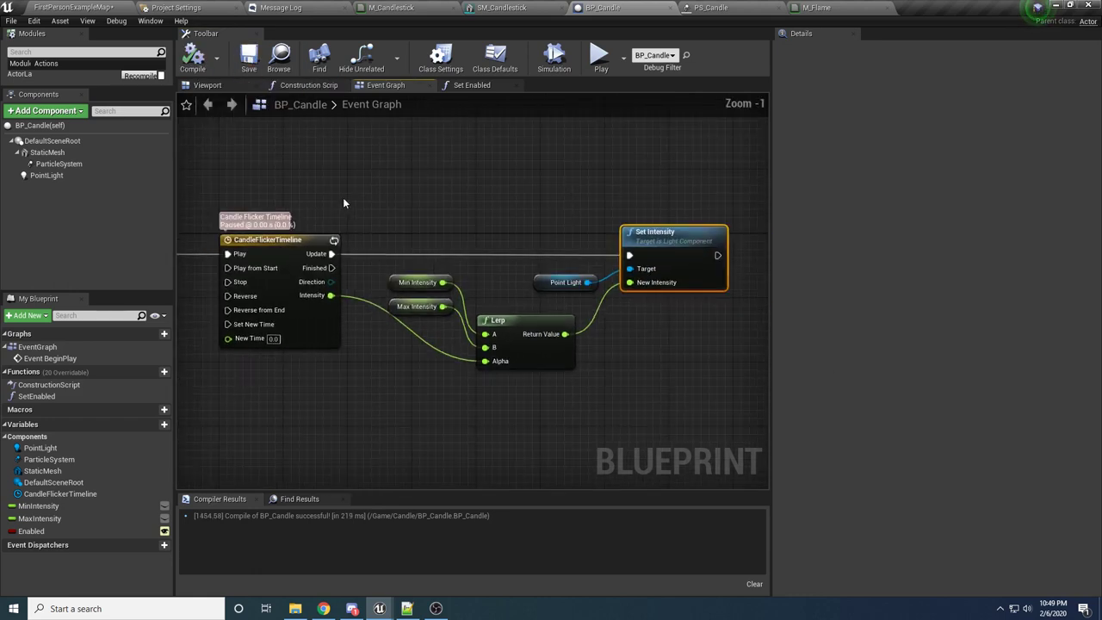
right_click_drag(343, 197, 451, 176)
left_click_drag(512, 287, 480, 383)
left_click_drag(499, 266, 471, 363)
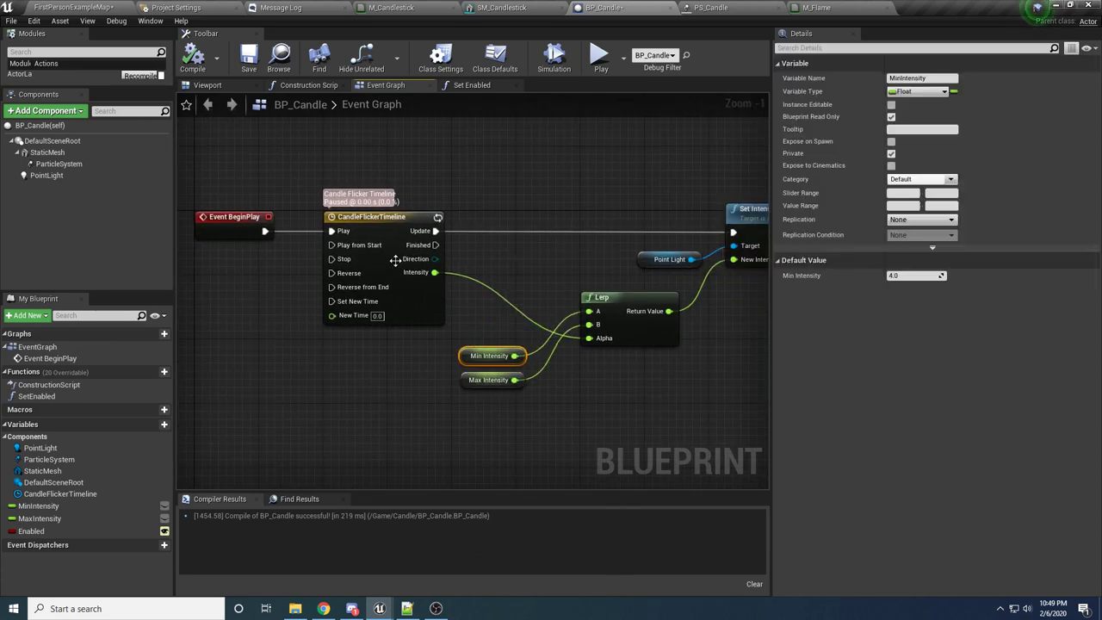
left_click(248, 59)
Play-test FirstPersonExampleMap in the editor and walk up to the candle to check its light flicker
left_click(184, 6)
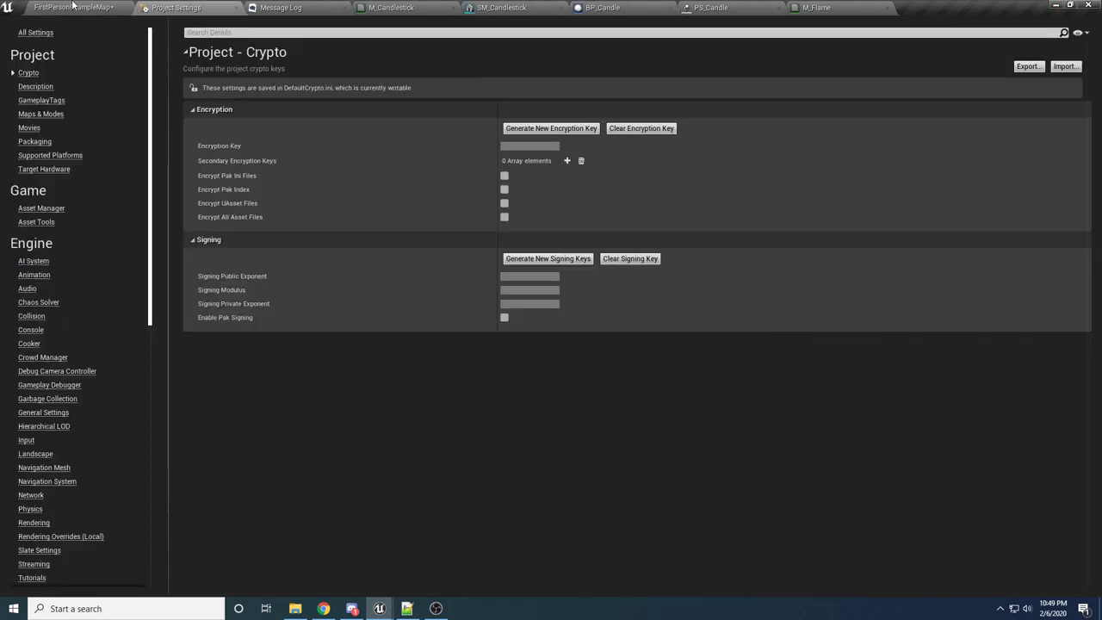
left_click(73, 7)
left_click(442, 52)
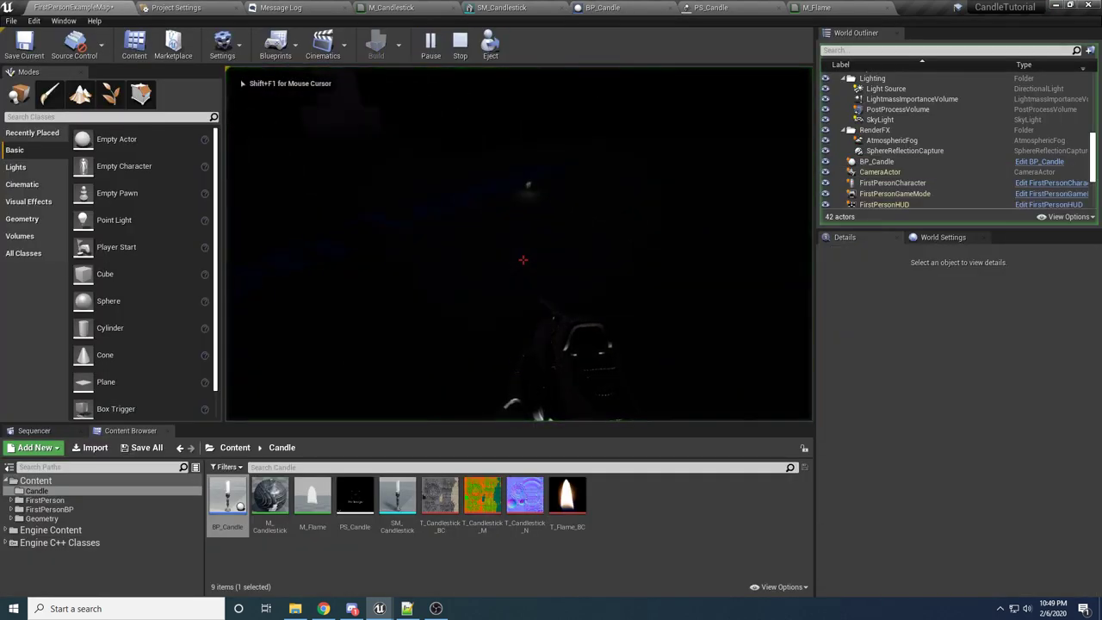
key("w")
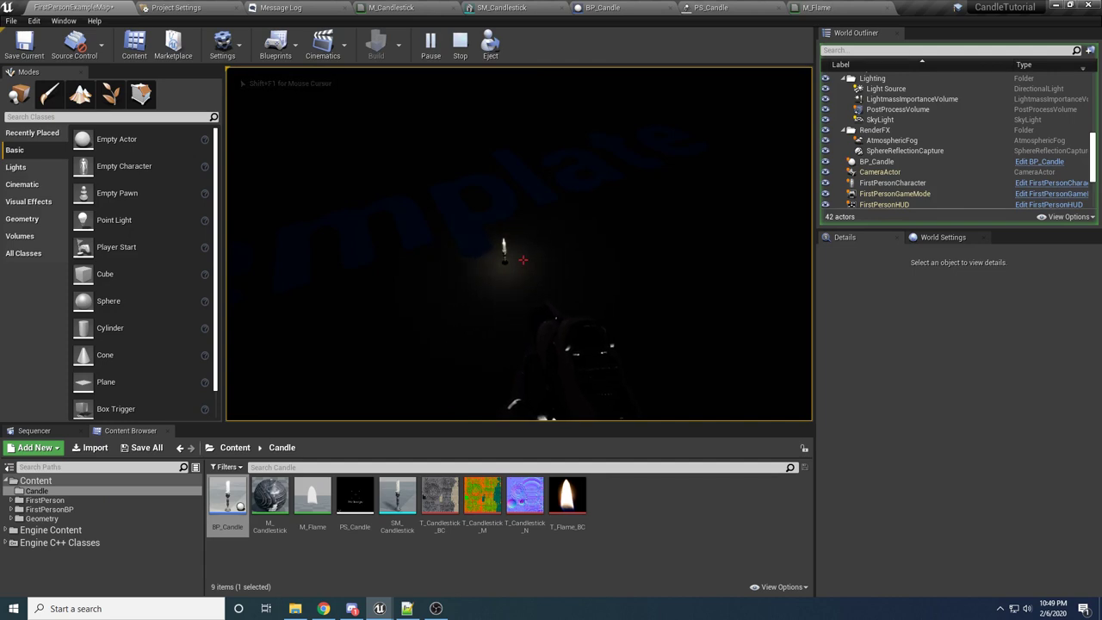
key("Escape")
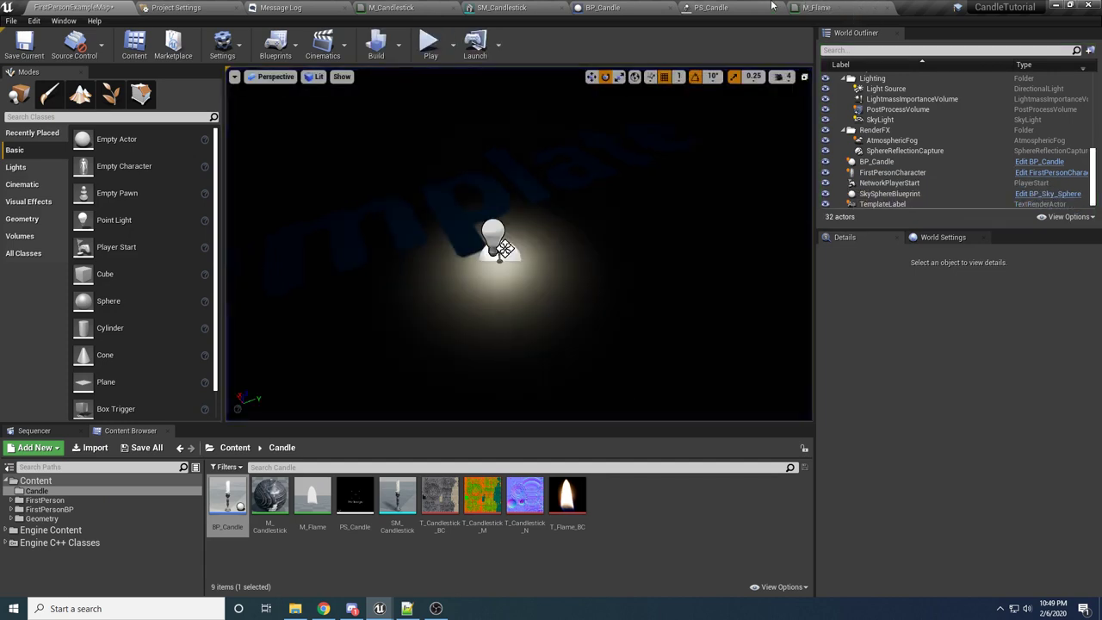
Set the default value of the MinIntensity variable in BP_Candle to 30
left_click(602, 7)
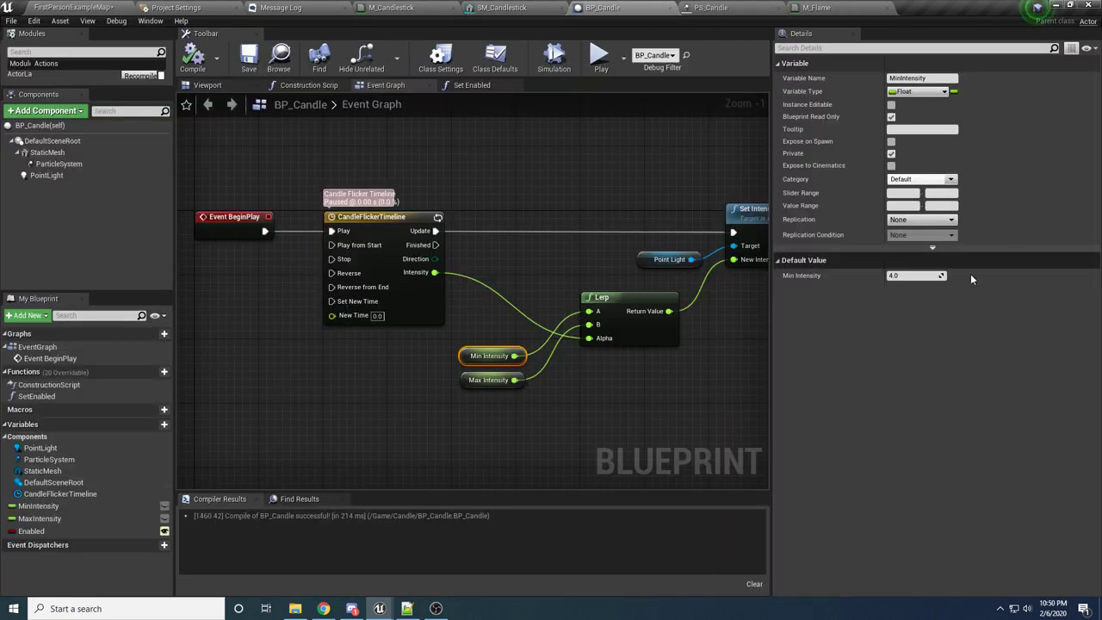
left_click(38, 506)
left_click(913, 275)
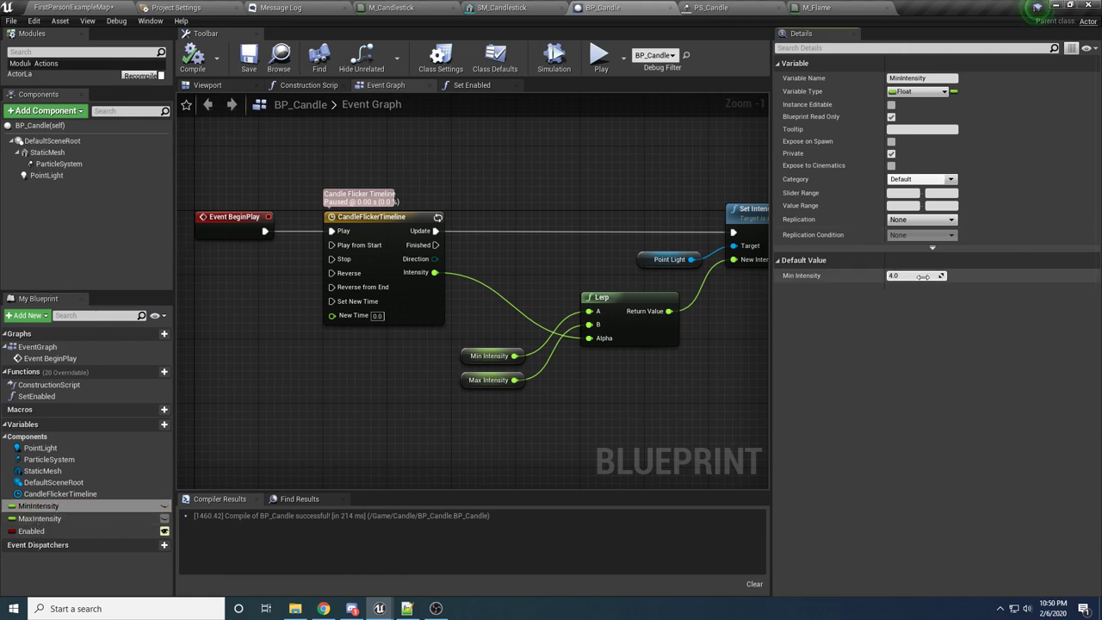
type("30")
key("Return")
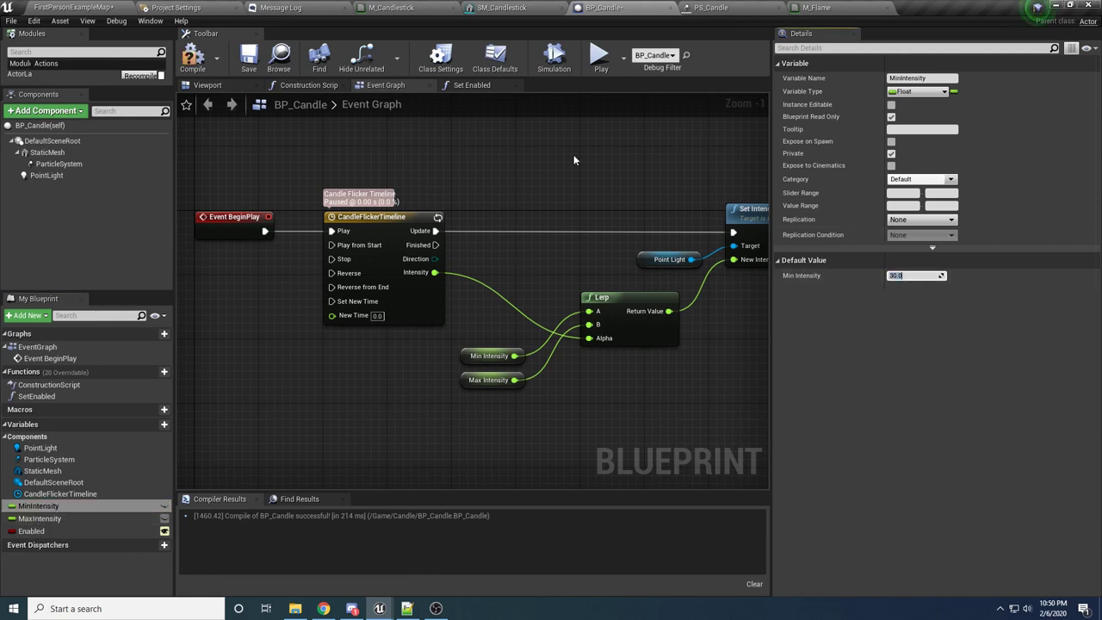
Play-test the candle's flicker in the game preview and inspect the placed candle up close in the level
left_click(600, 59)
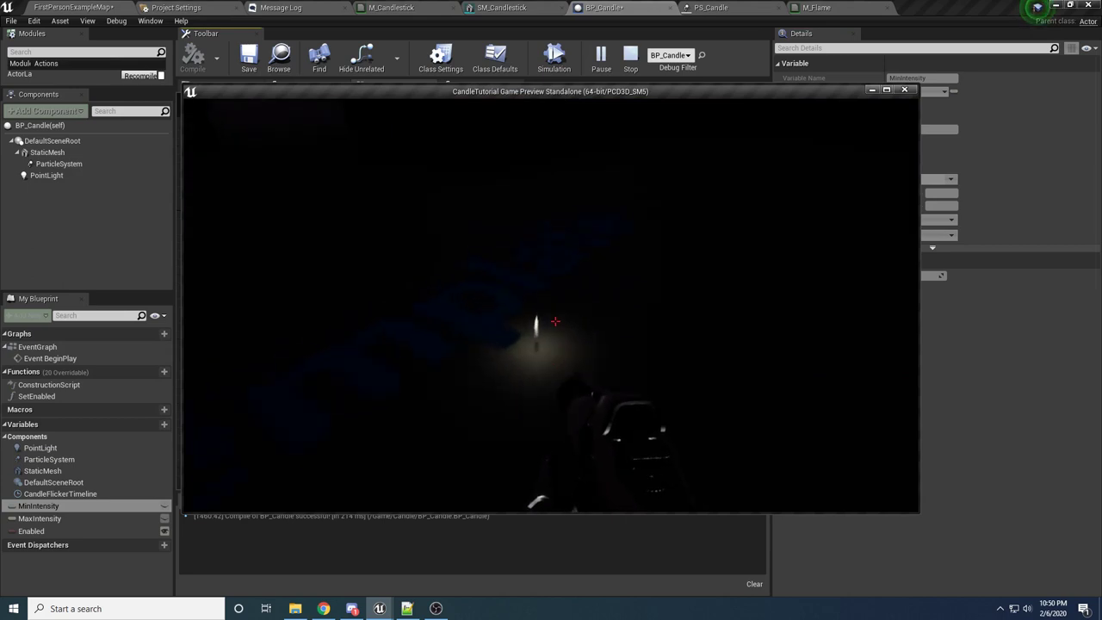
key("d")
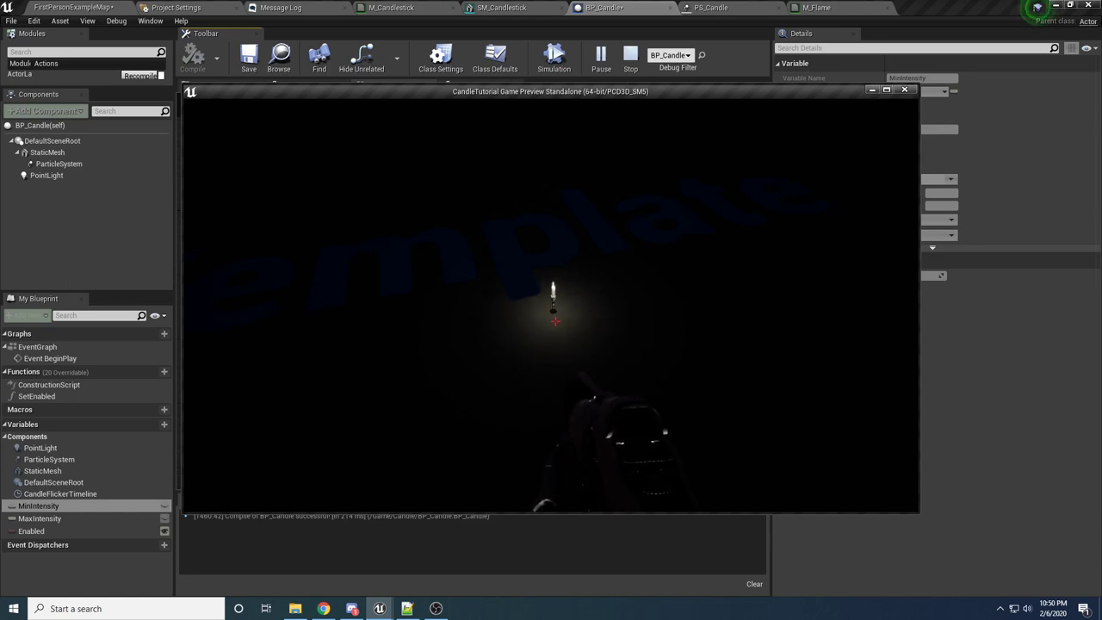
key("Escape")
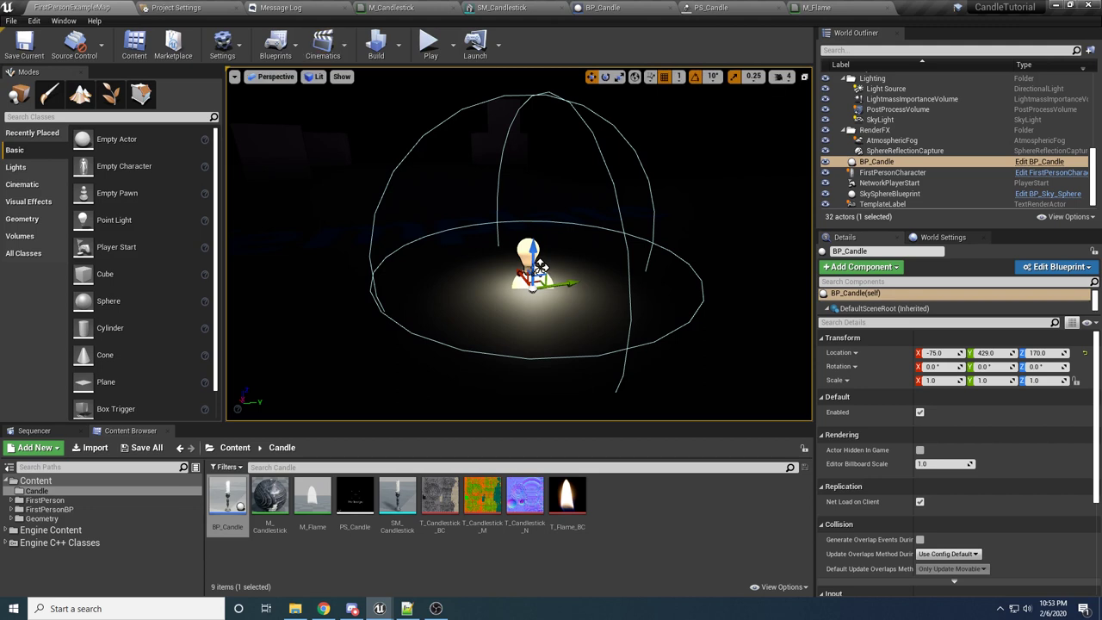
right_click_drag(541, 266, 507, 249)
scroll(507, 249, "up", 3)
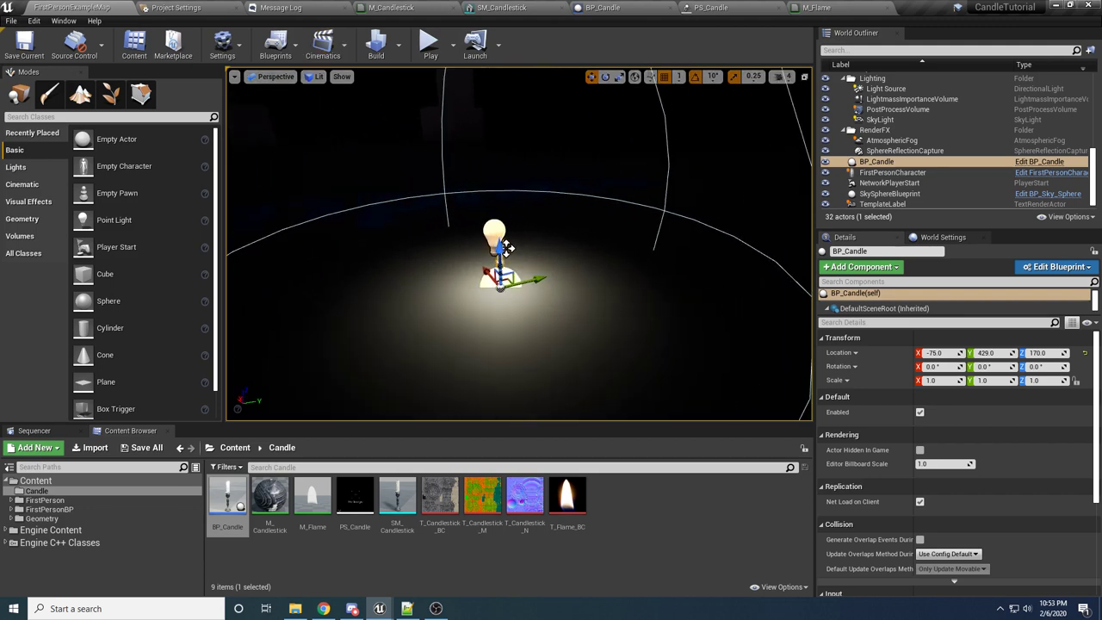
left_click(506, 248)
scroll(508, 241, "up", 3)
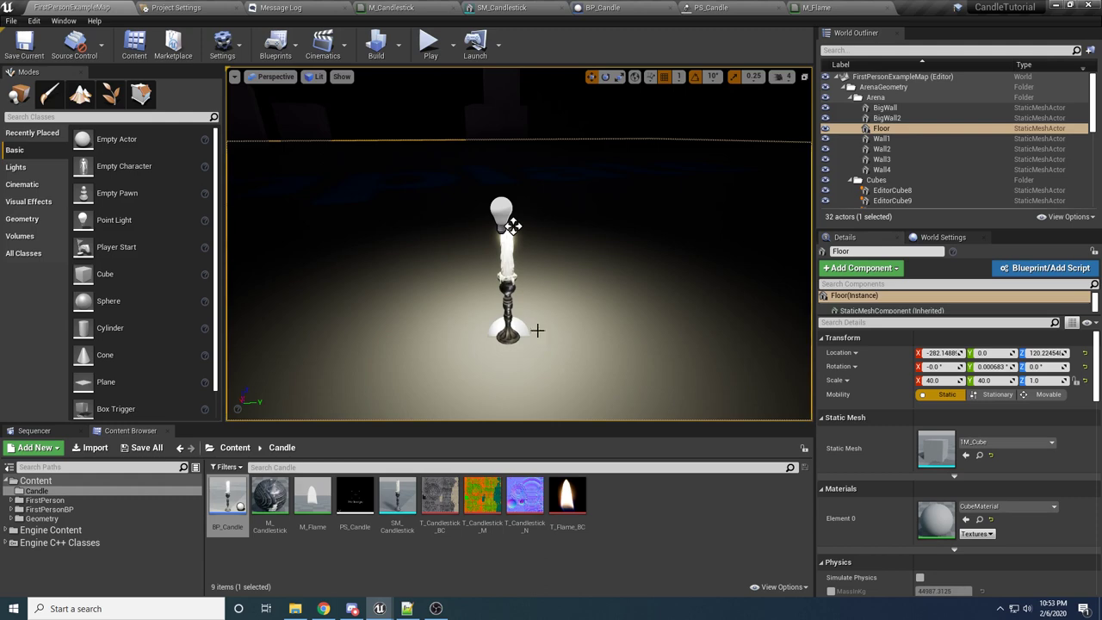
Set the PointLight component's mobility in BP_Candle to Stationary, compile, and show the blueprint's 3D preview
left_click(629, 7)
right_click_drag(369, 164, 410, 208)
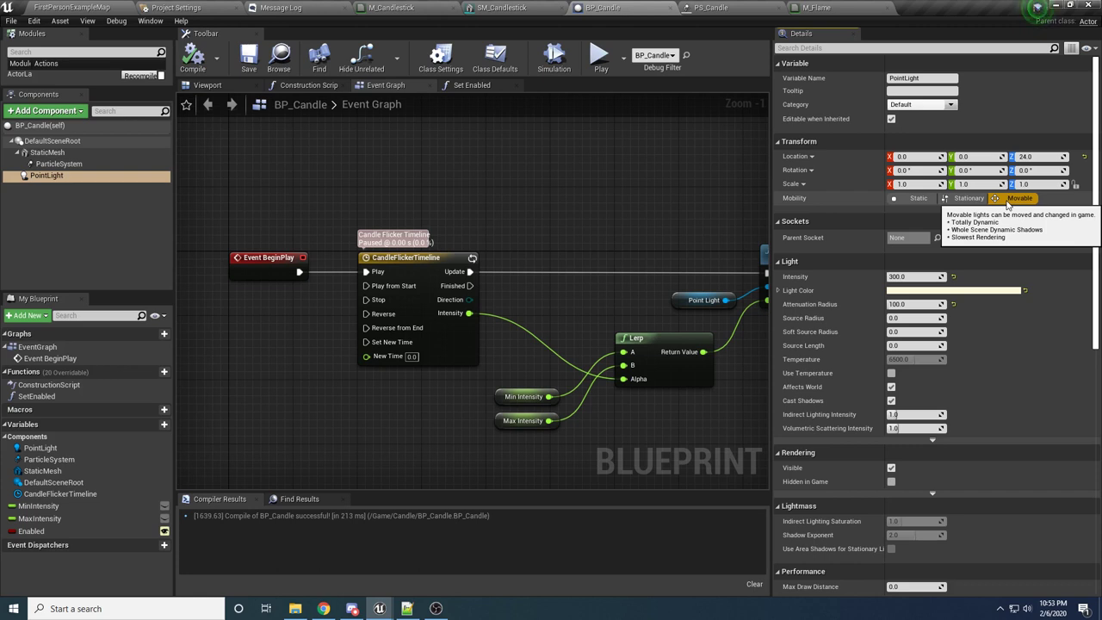
left_click(966, 198)
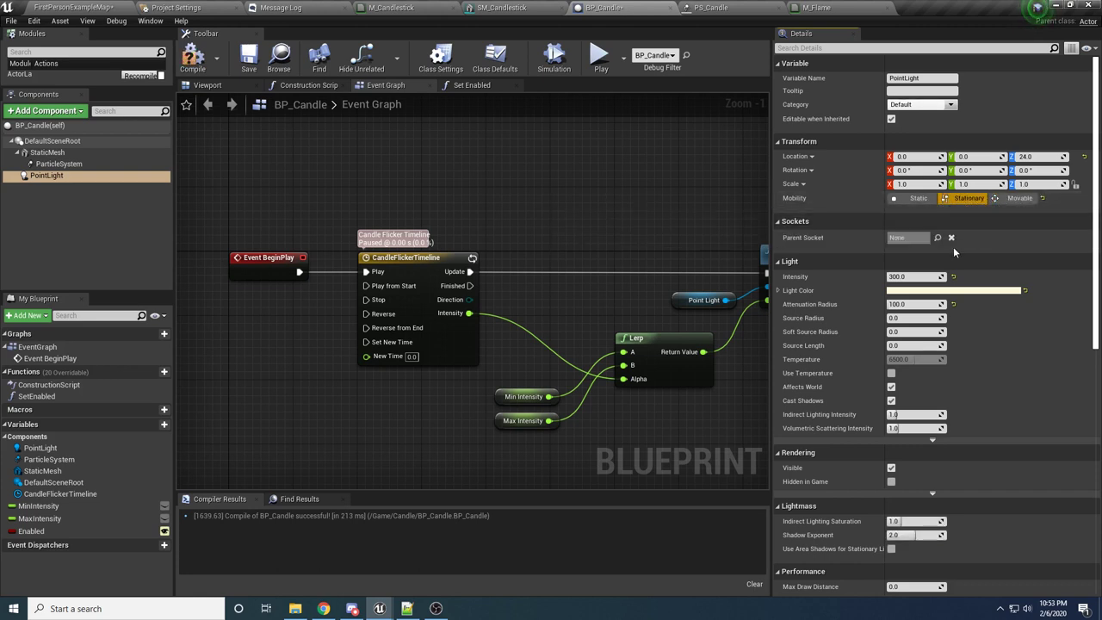
left_click(193, 59)
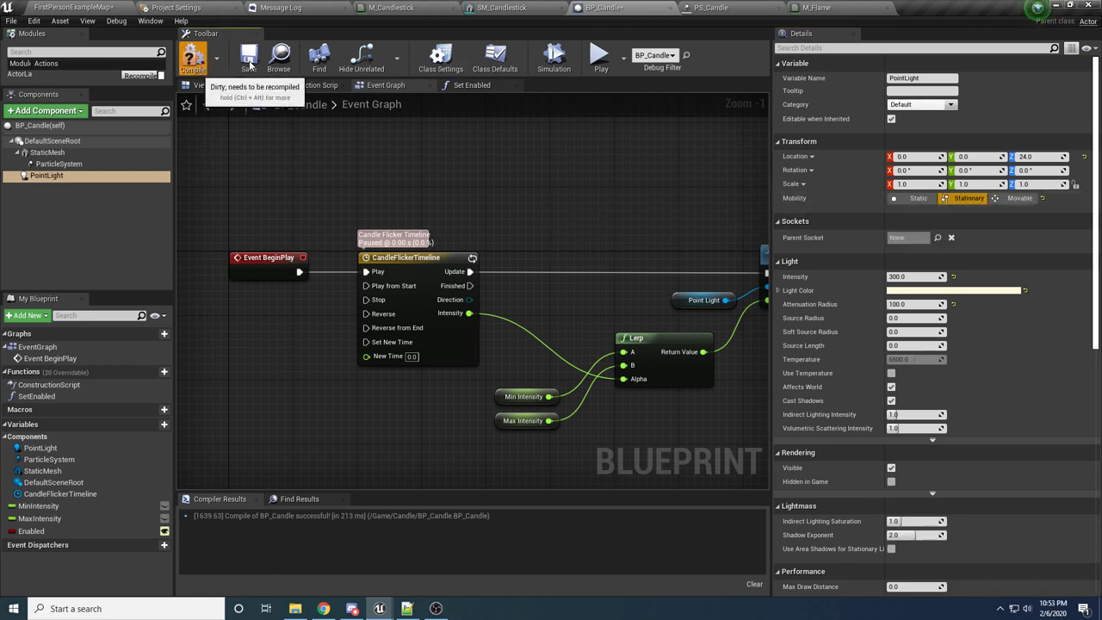
left_click(233, 84)
Play-test FirstPersonExampleMap to check how the candle behaves with a stationary point light
left_click(201, 9)
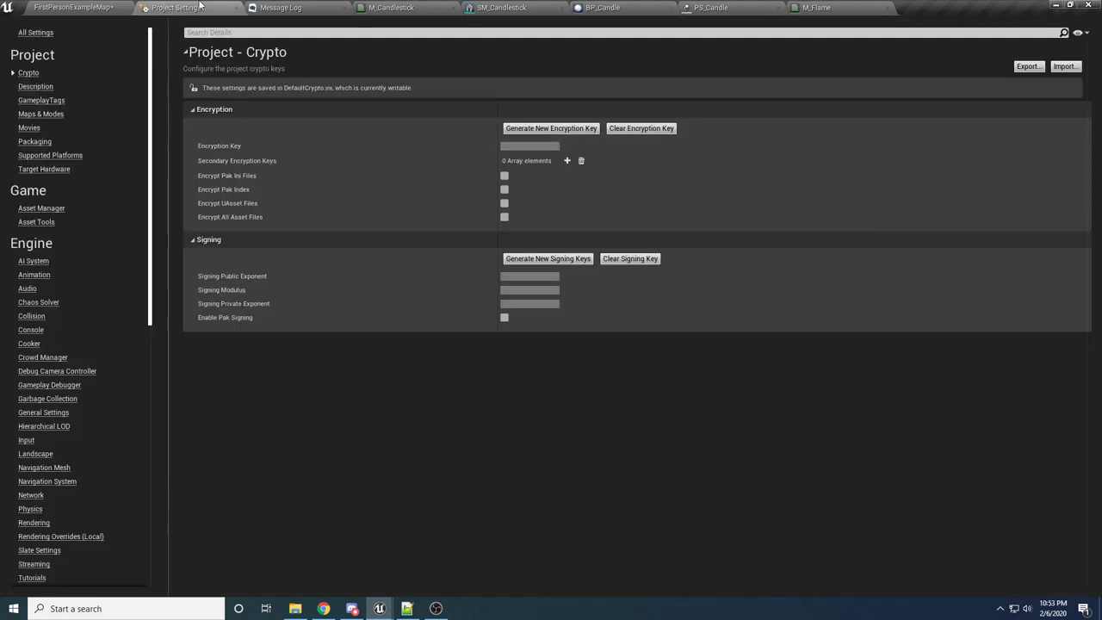
left_click(101, 8)
left_click_drag(436, 253, 436, 345)
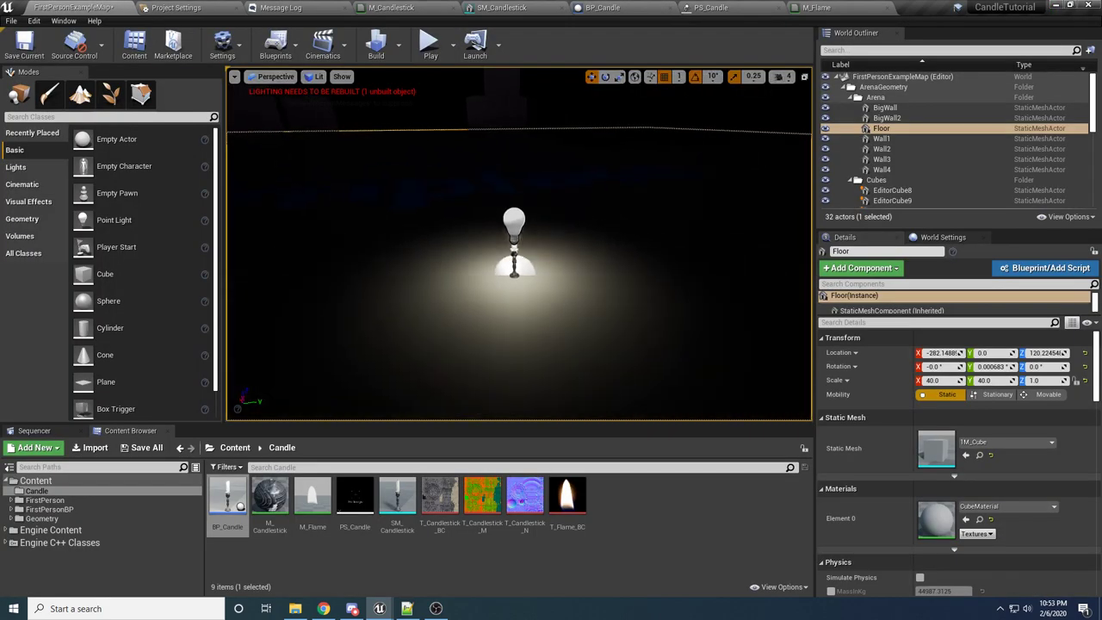
left_click(428, 43)
key("d")
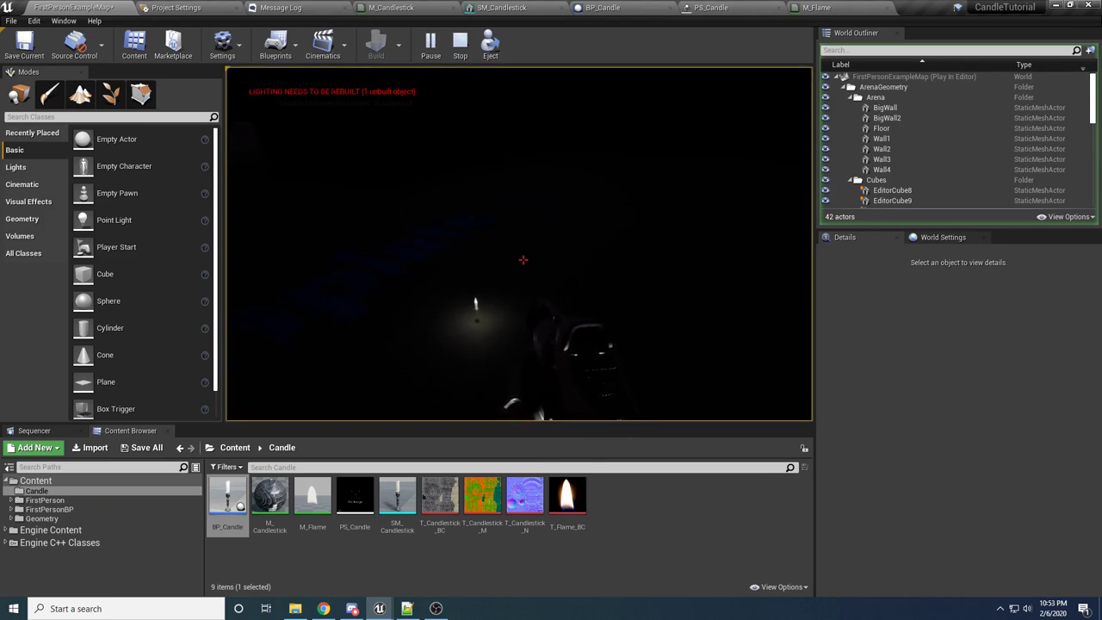
key("Escape")
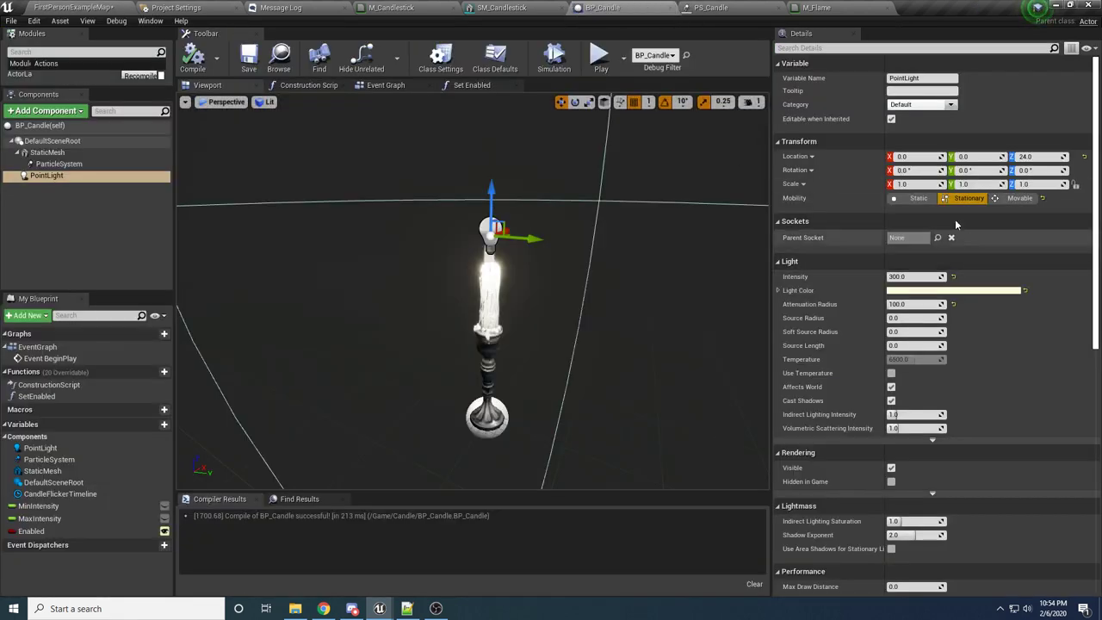
Set the point light's mobility to Static, compile BP_Candle, and play-test the candle in the game preview
left_click(918, 199)
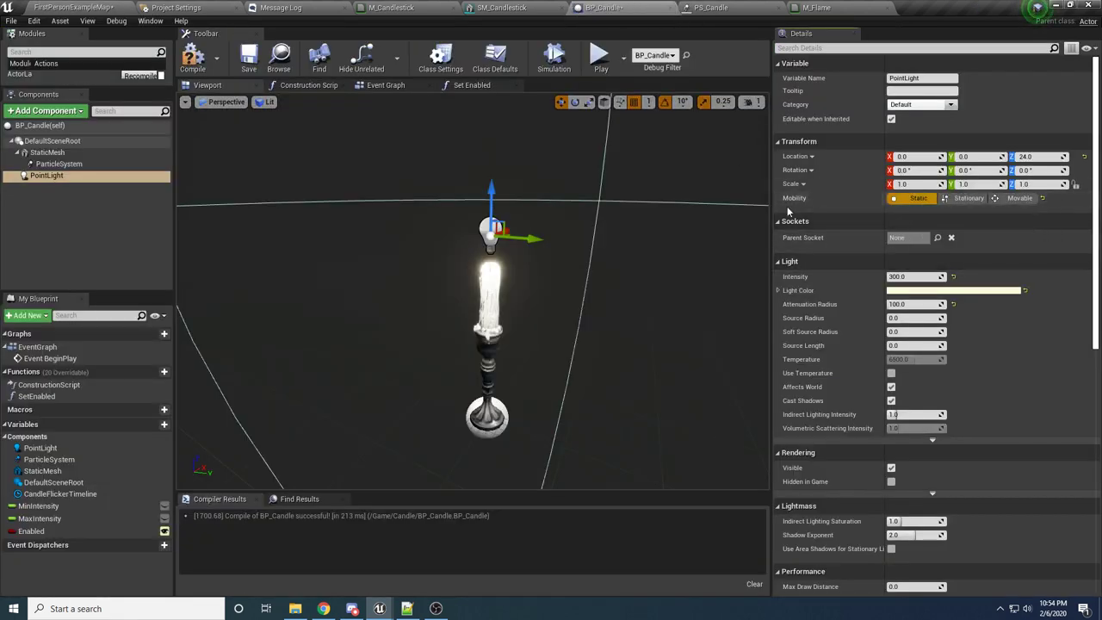
left_click(192, 57)
left_click(603, 59)
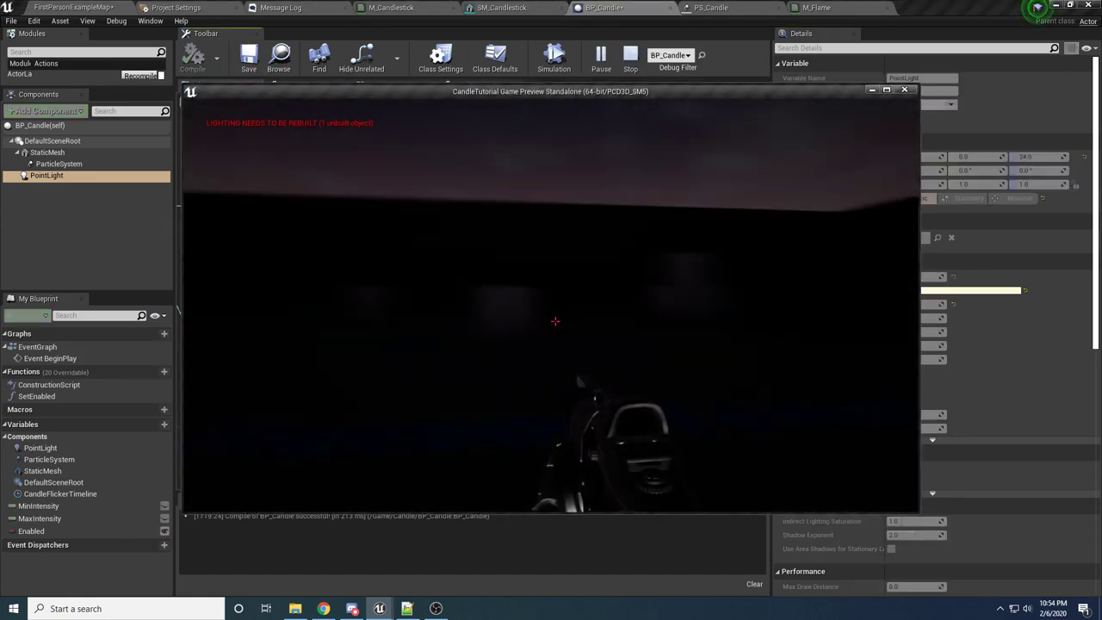
key("d")
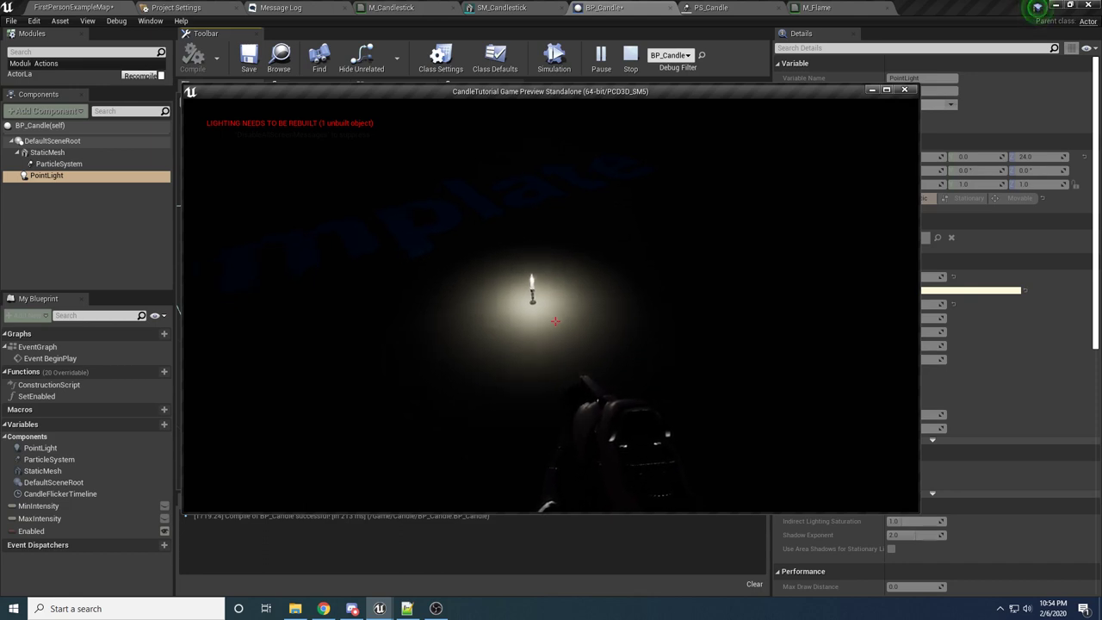
key("Escape")
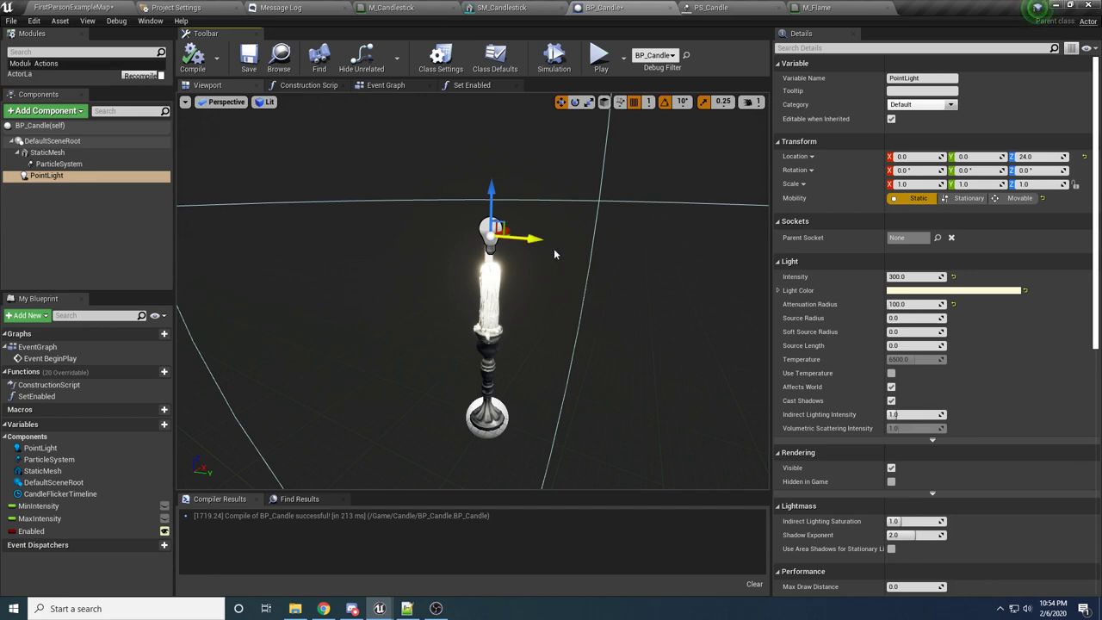
Return to the FirstPersonExampleMap level with the candle in view
key("alt+Tab")
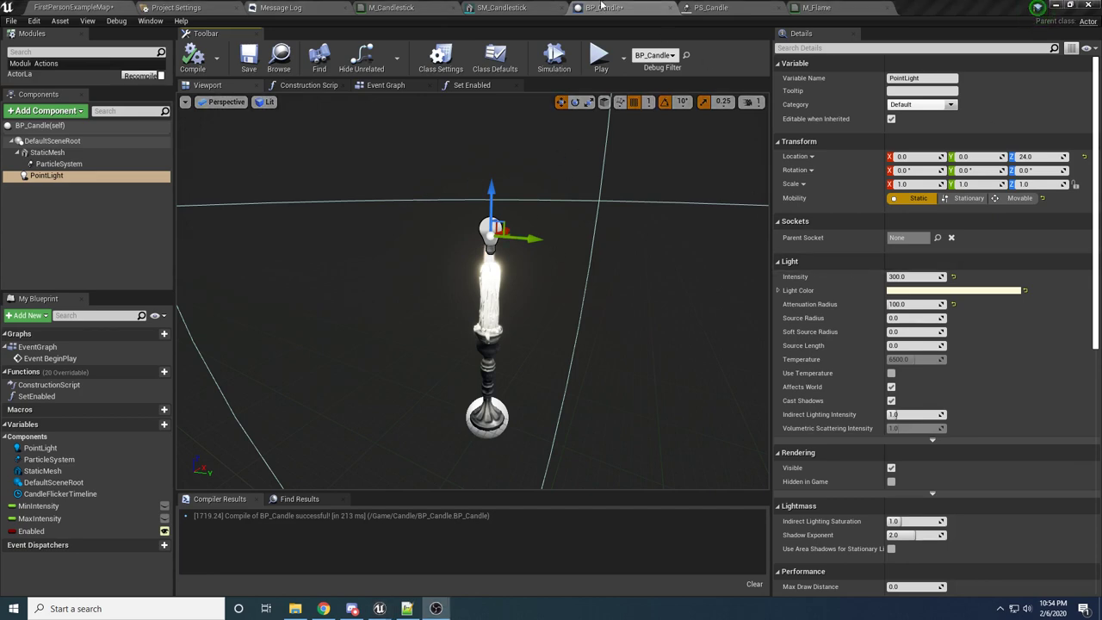
left_click(397, 5)
left_click_drag(397, 6, 275, 5)
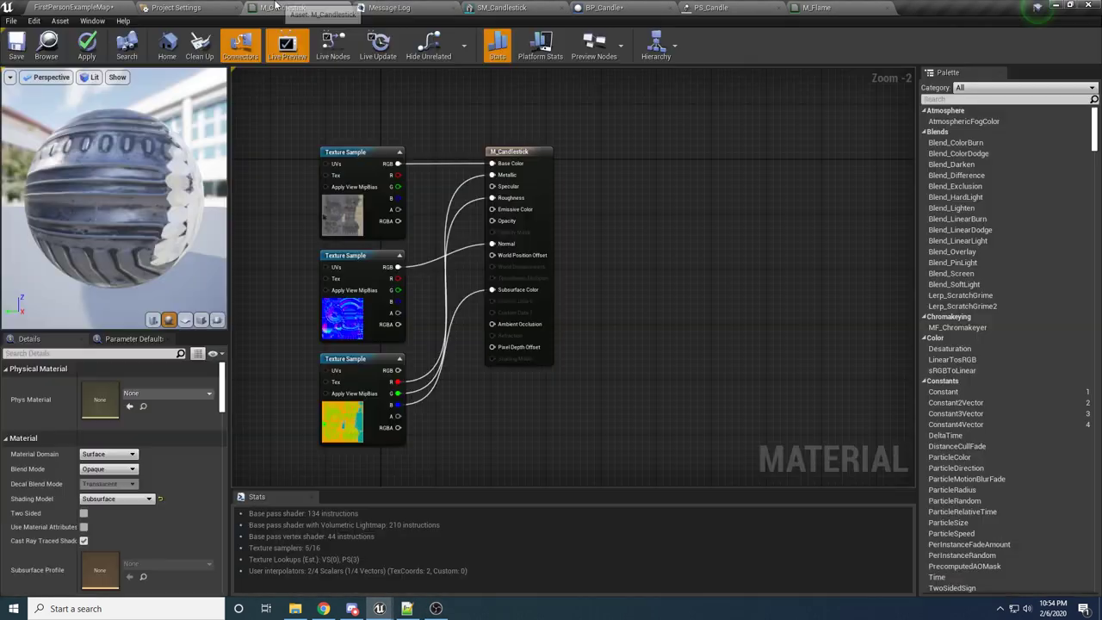
left_click(200, 5)
left_click(71, 6)
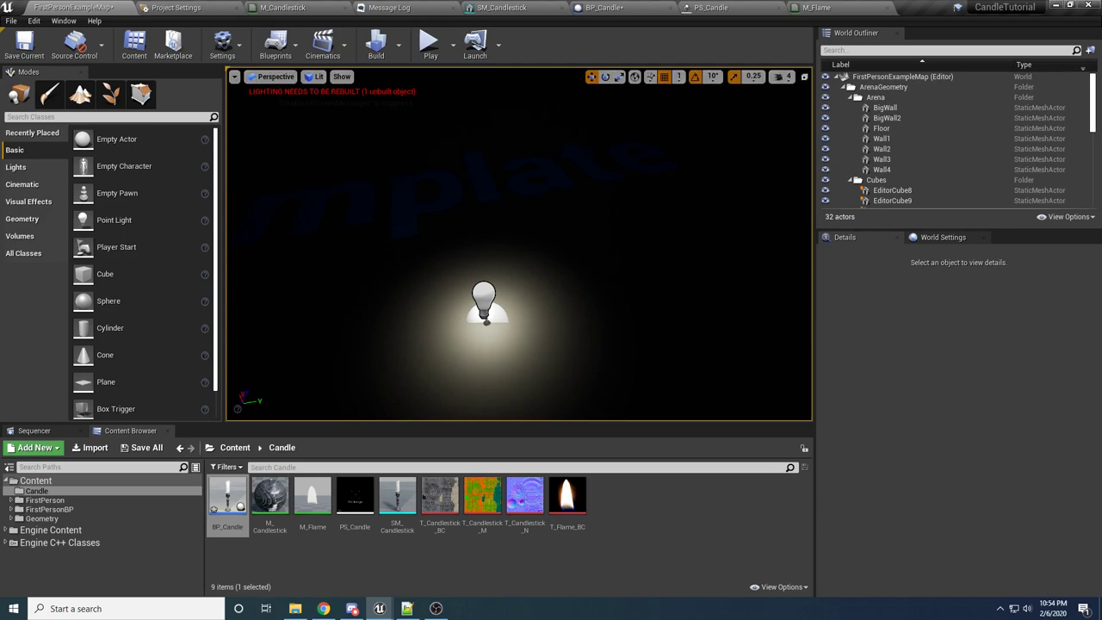